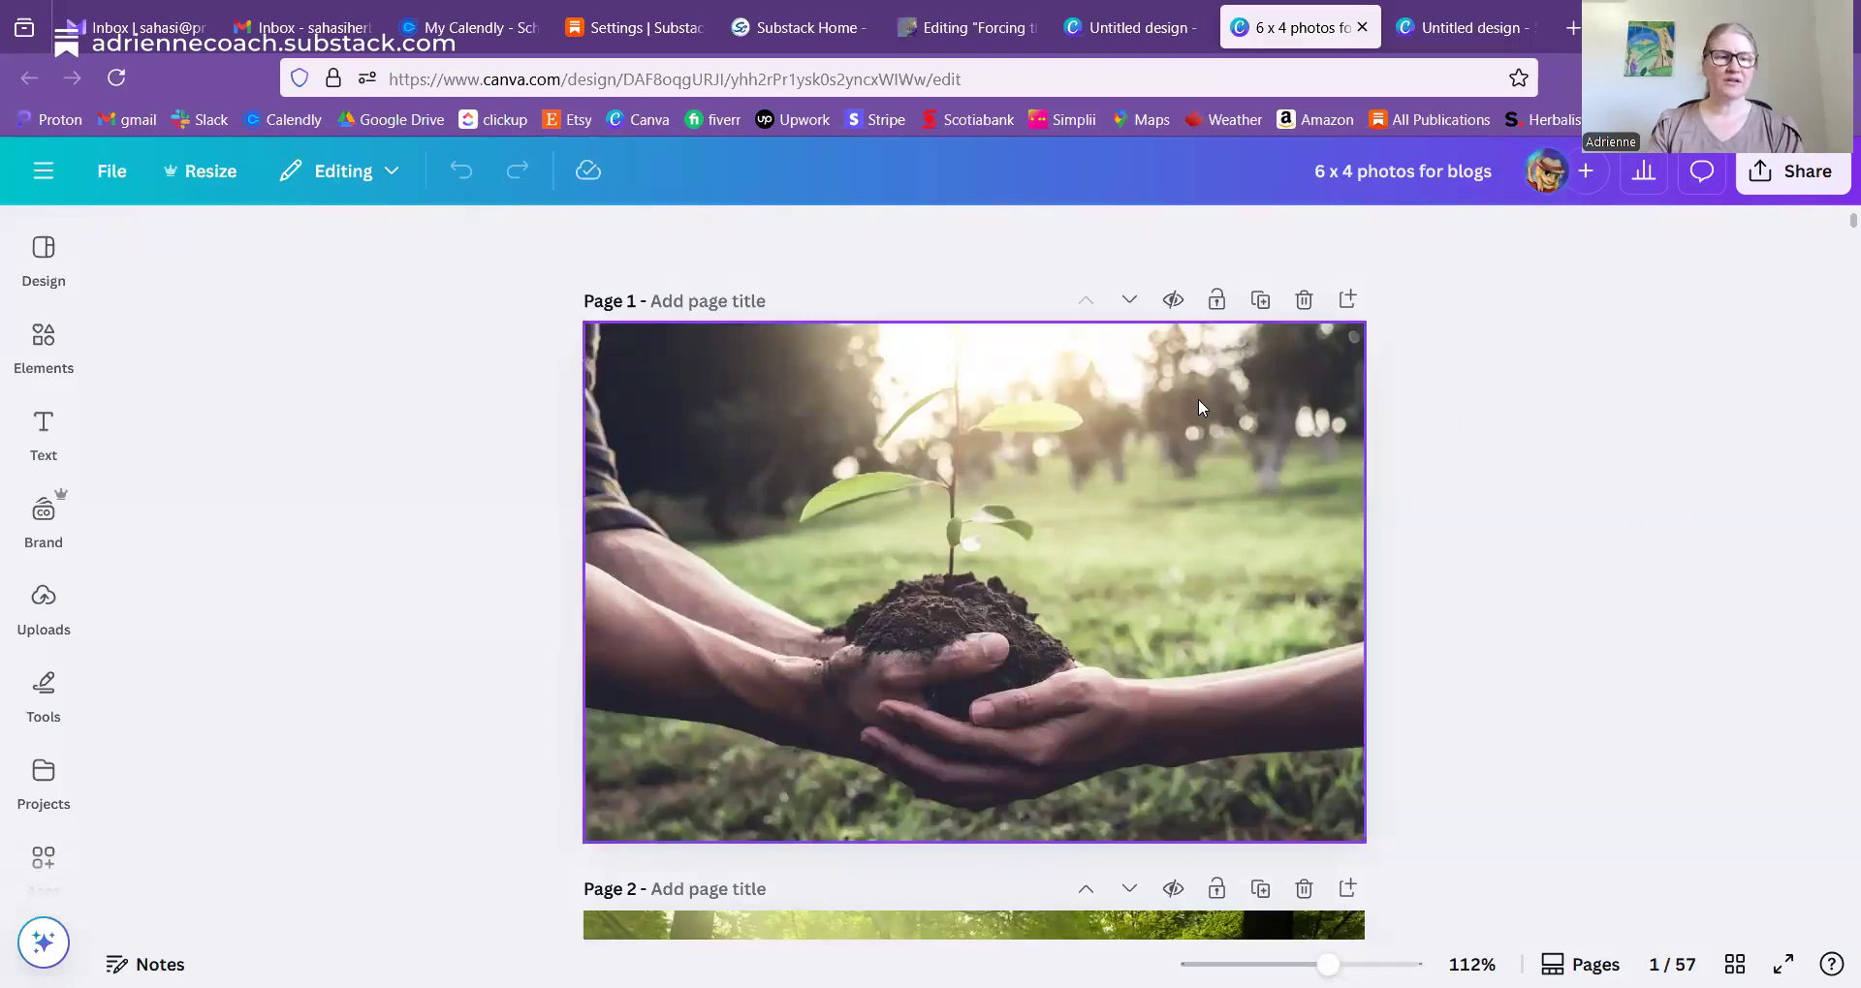
- Look through the first few pages of the blog photo design and return to page 1
scroll(1490, 506, "down", 3)
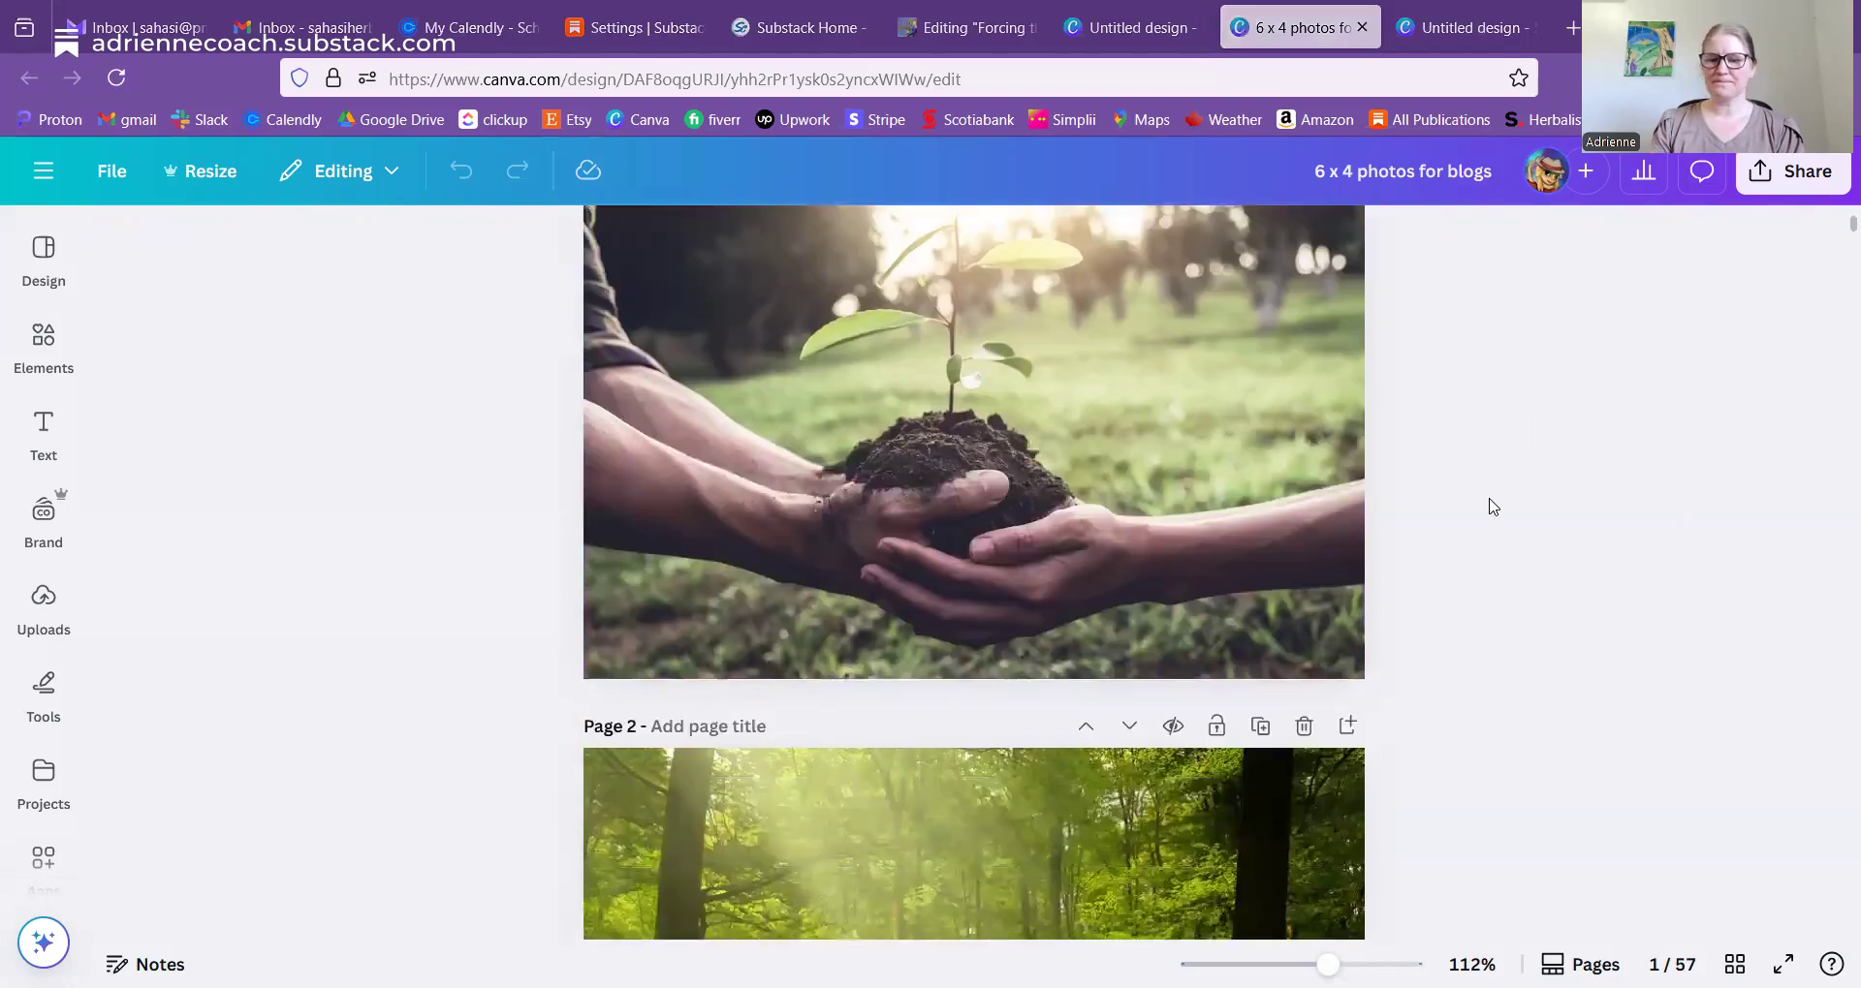
scroll(1491, 506, "down", 5)
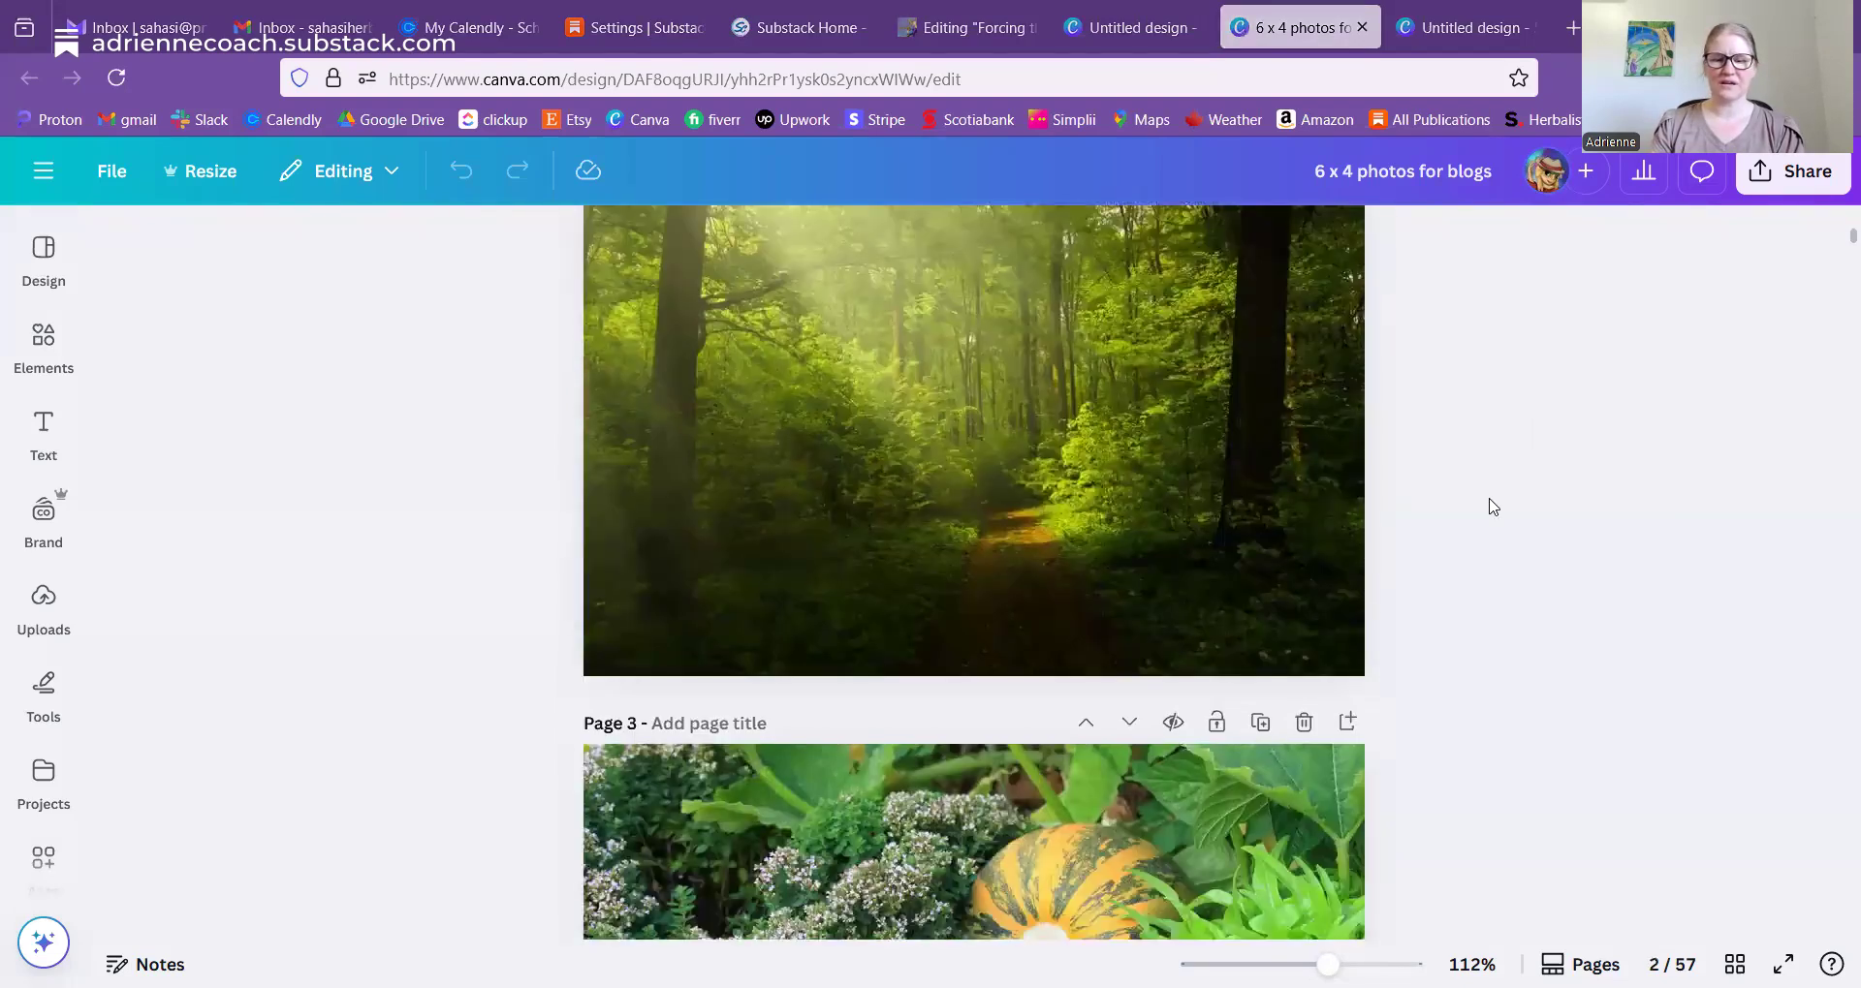
scroll(1541, 586, "down", 6)
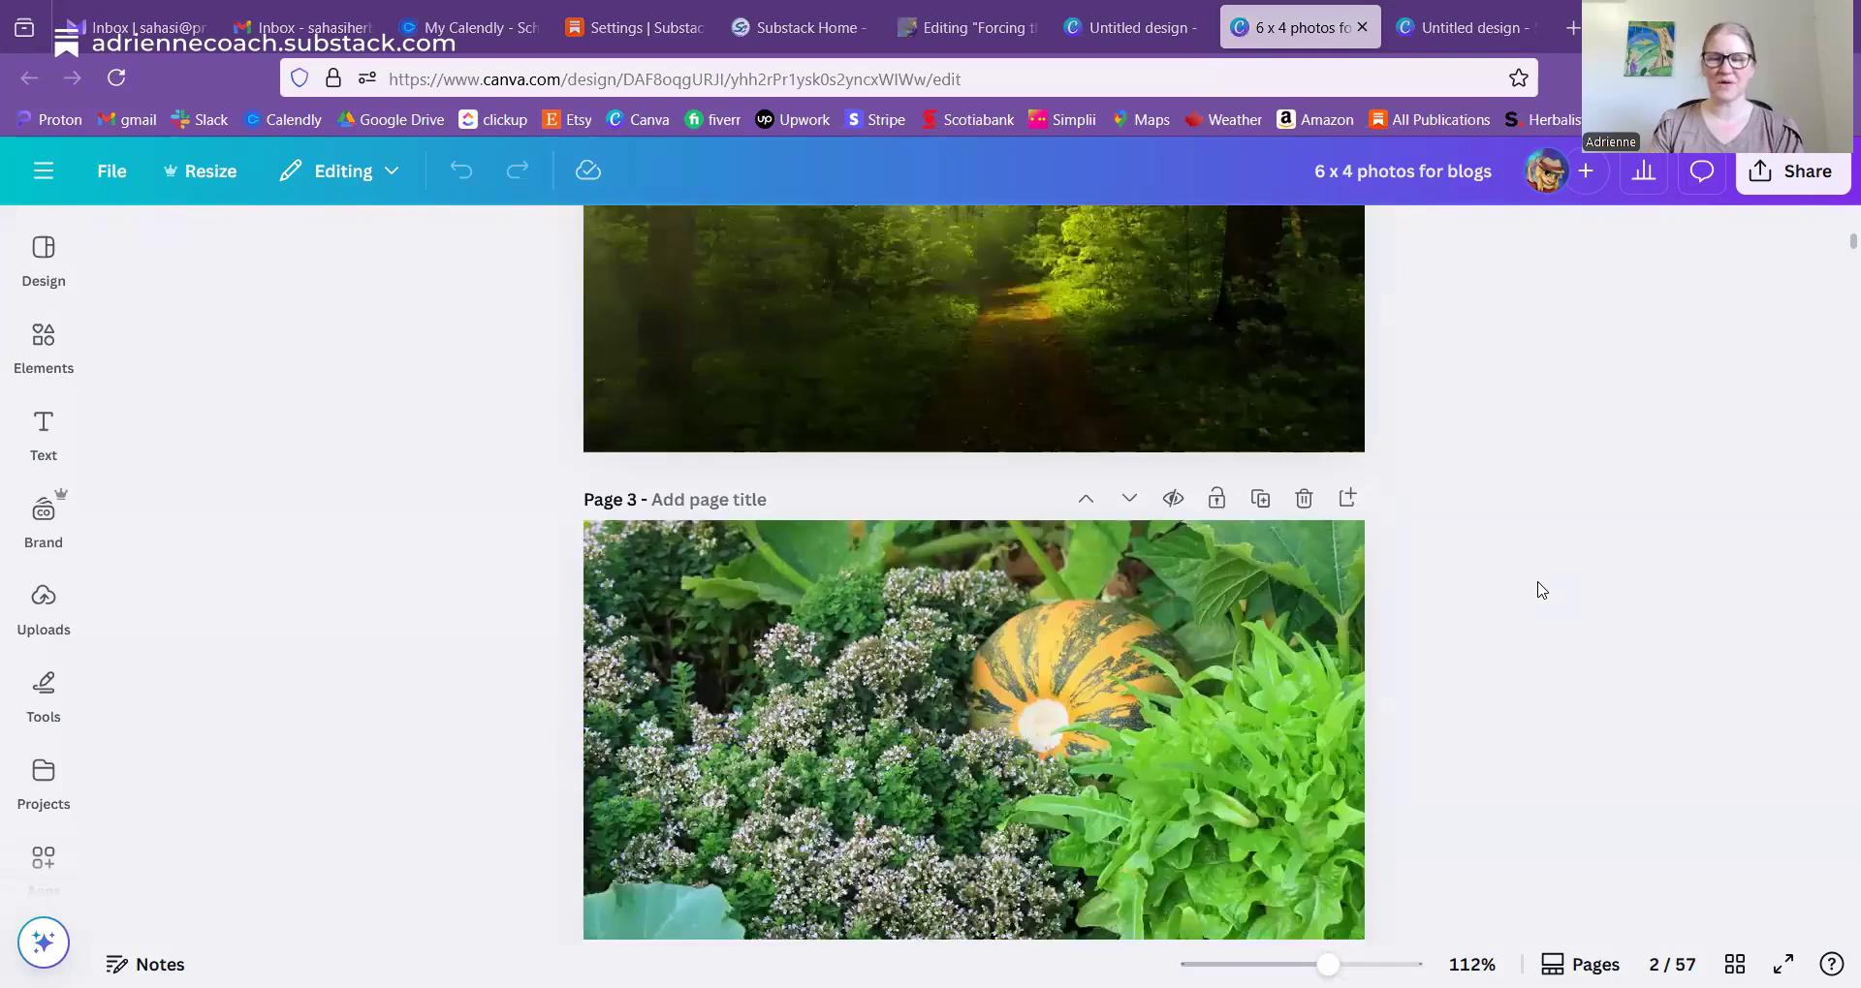
scroll(1541, 588, "down", 3)
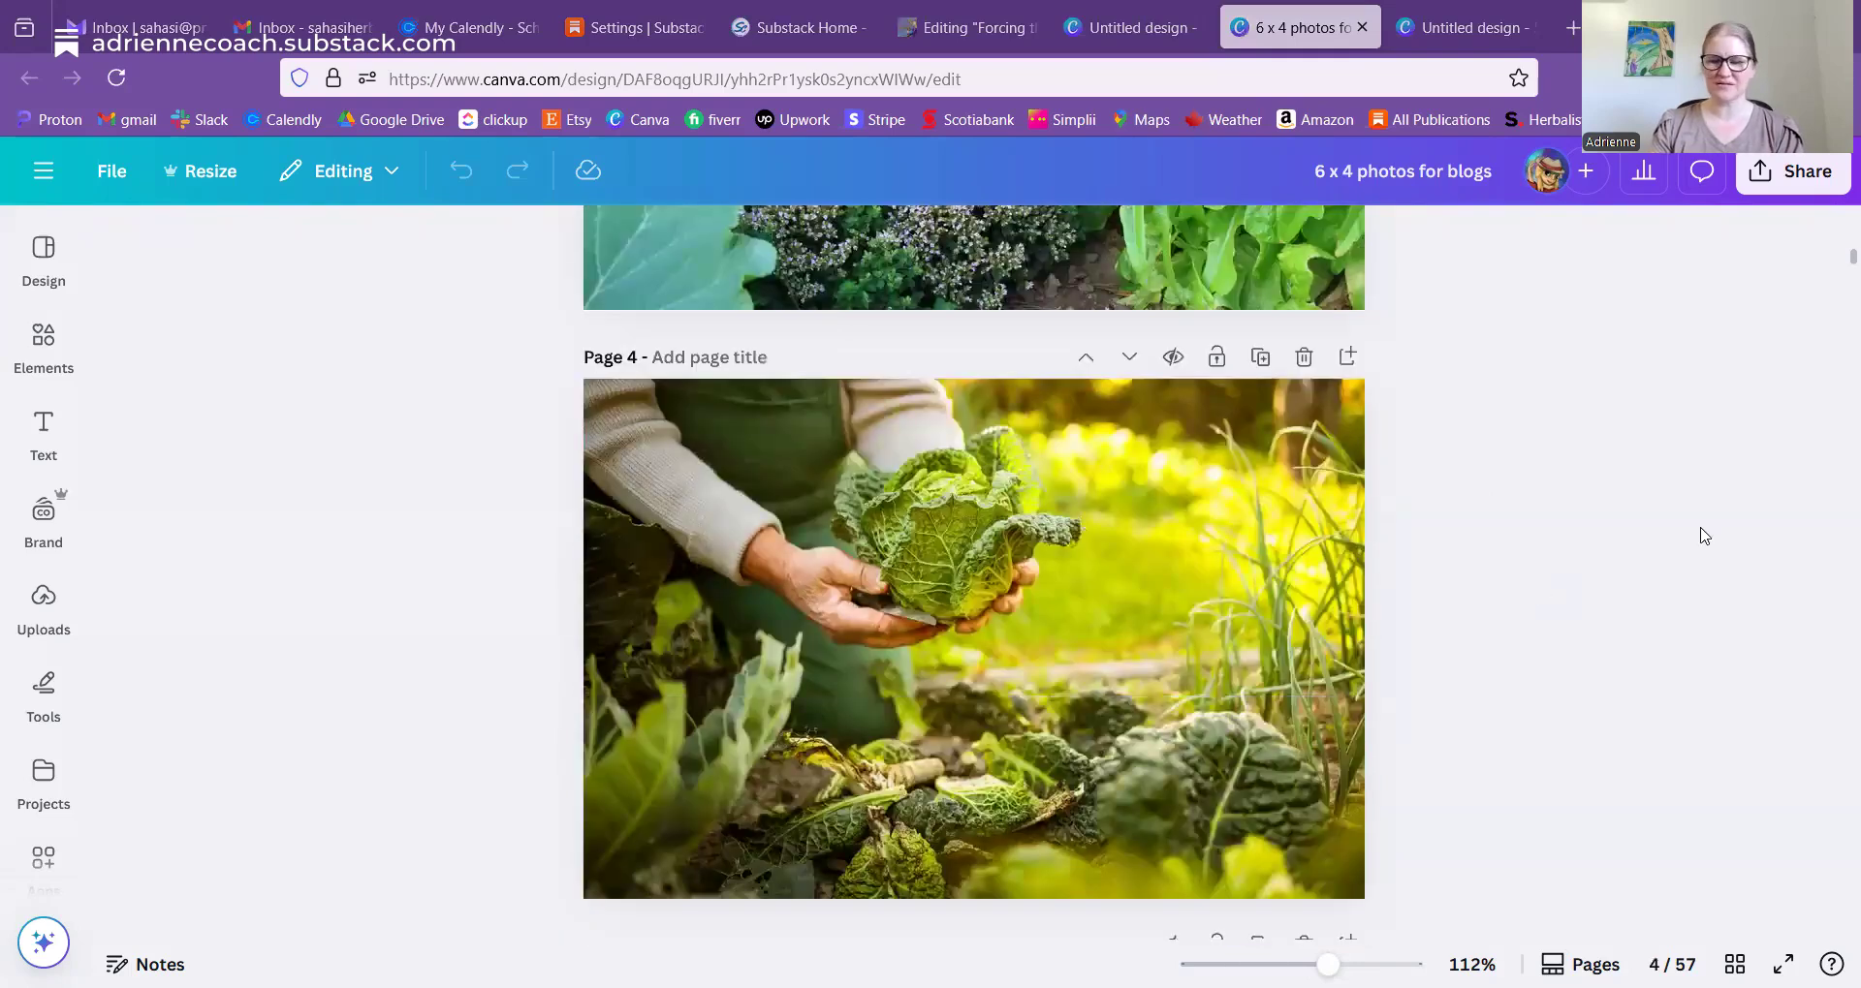
scroll(1703, 535, "up", 3)
scroll(1703, 535, "up", 8)
scroll(1808, 884, "up", 2)
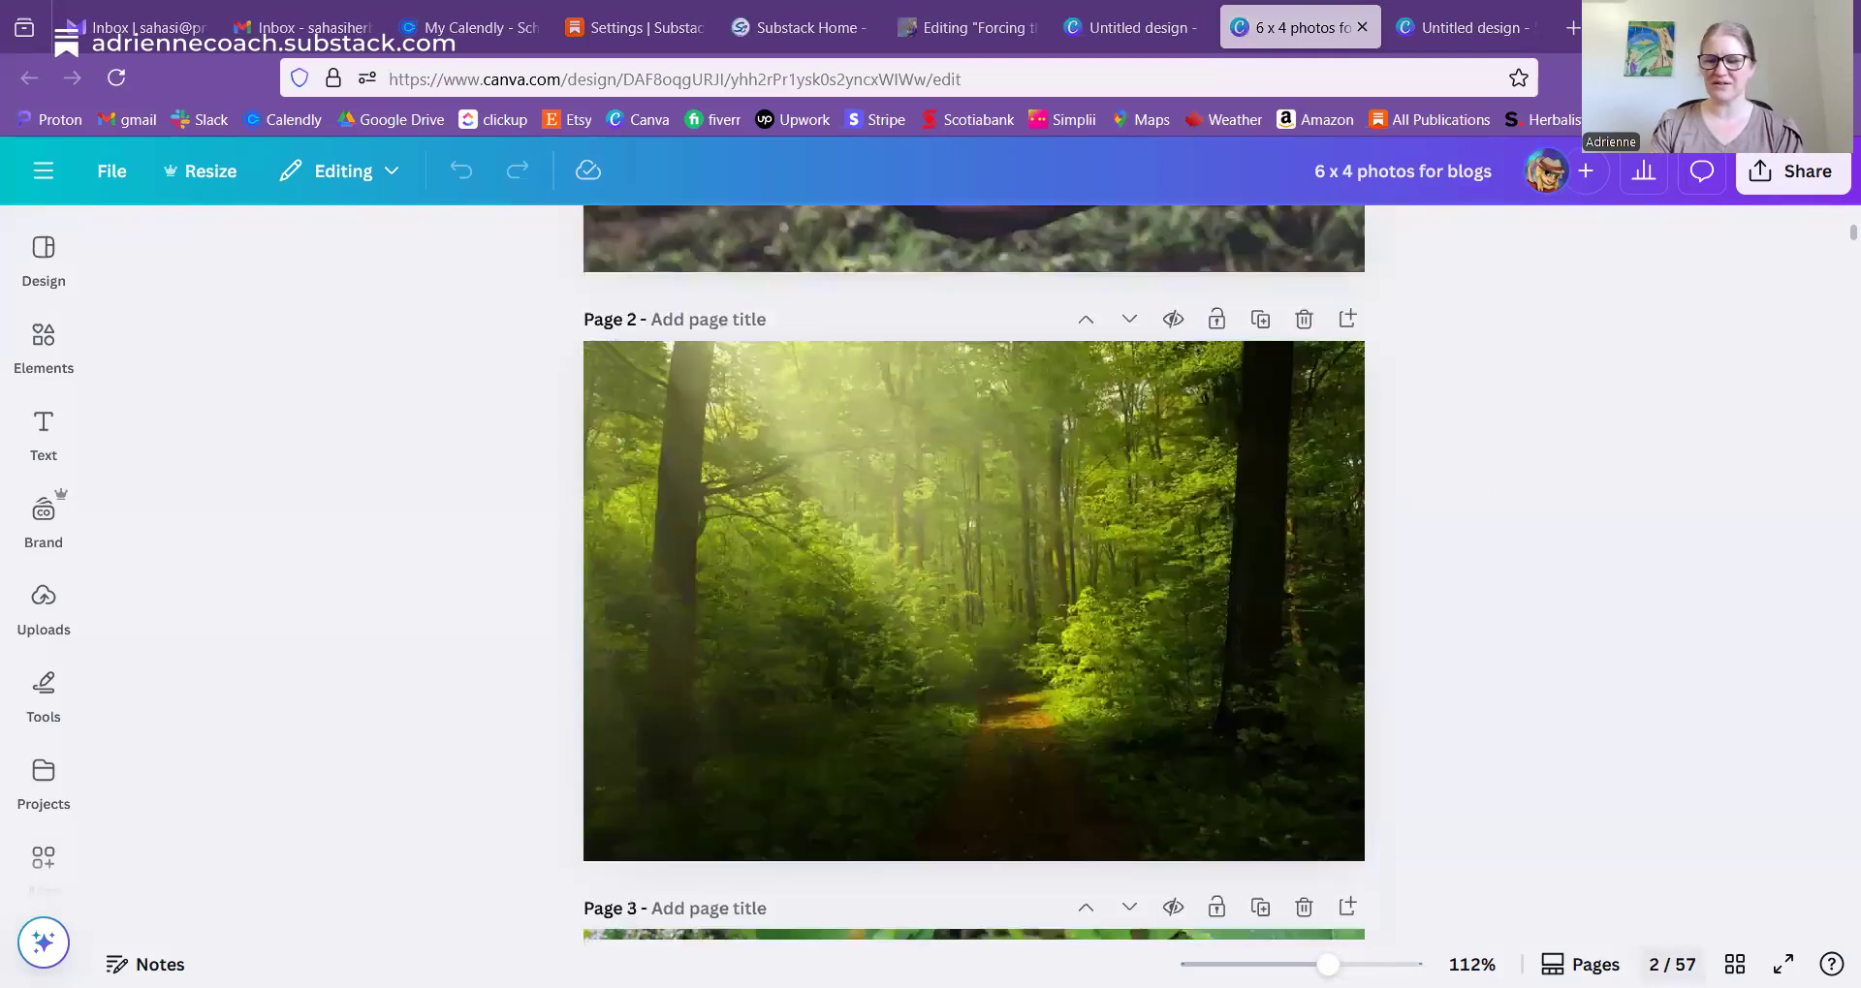
scroll(1582, 680, "up", 5)
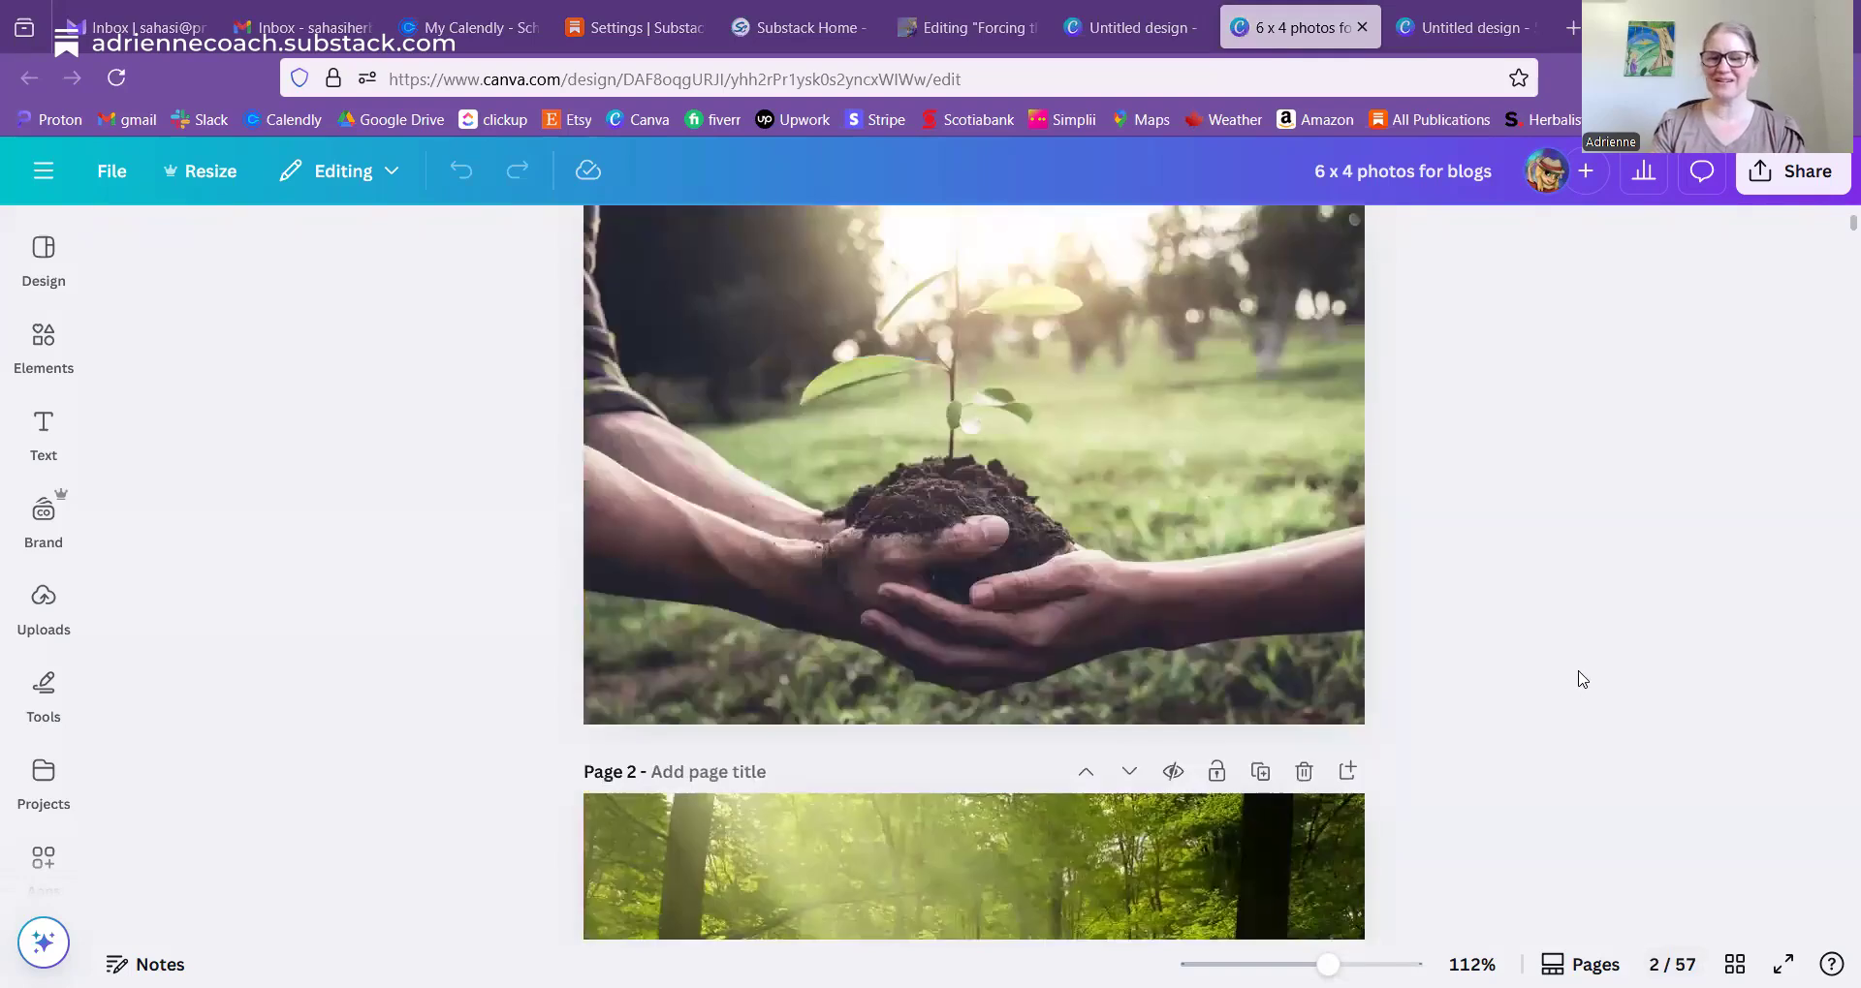
scroll(1224, 632, "up", 1)
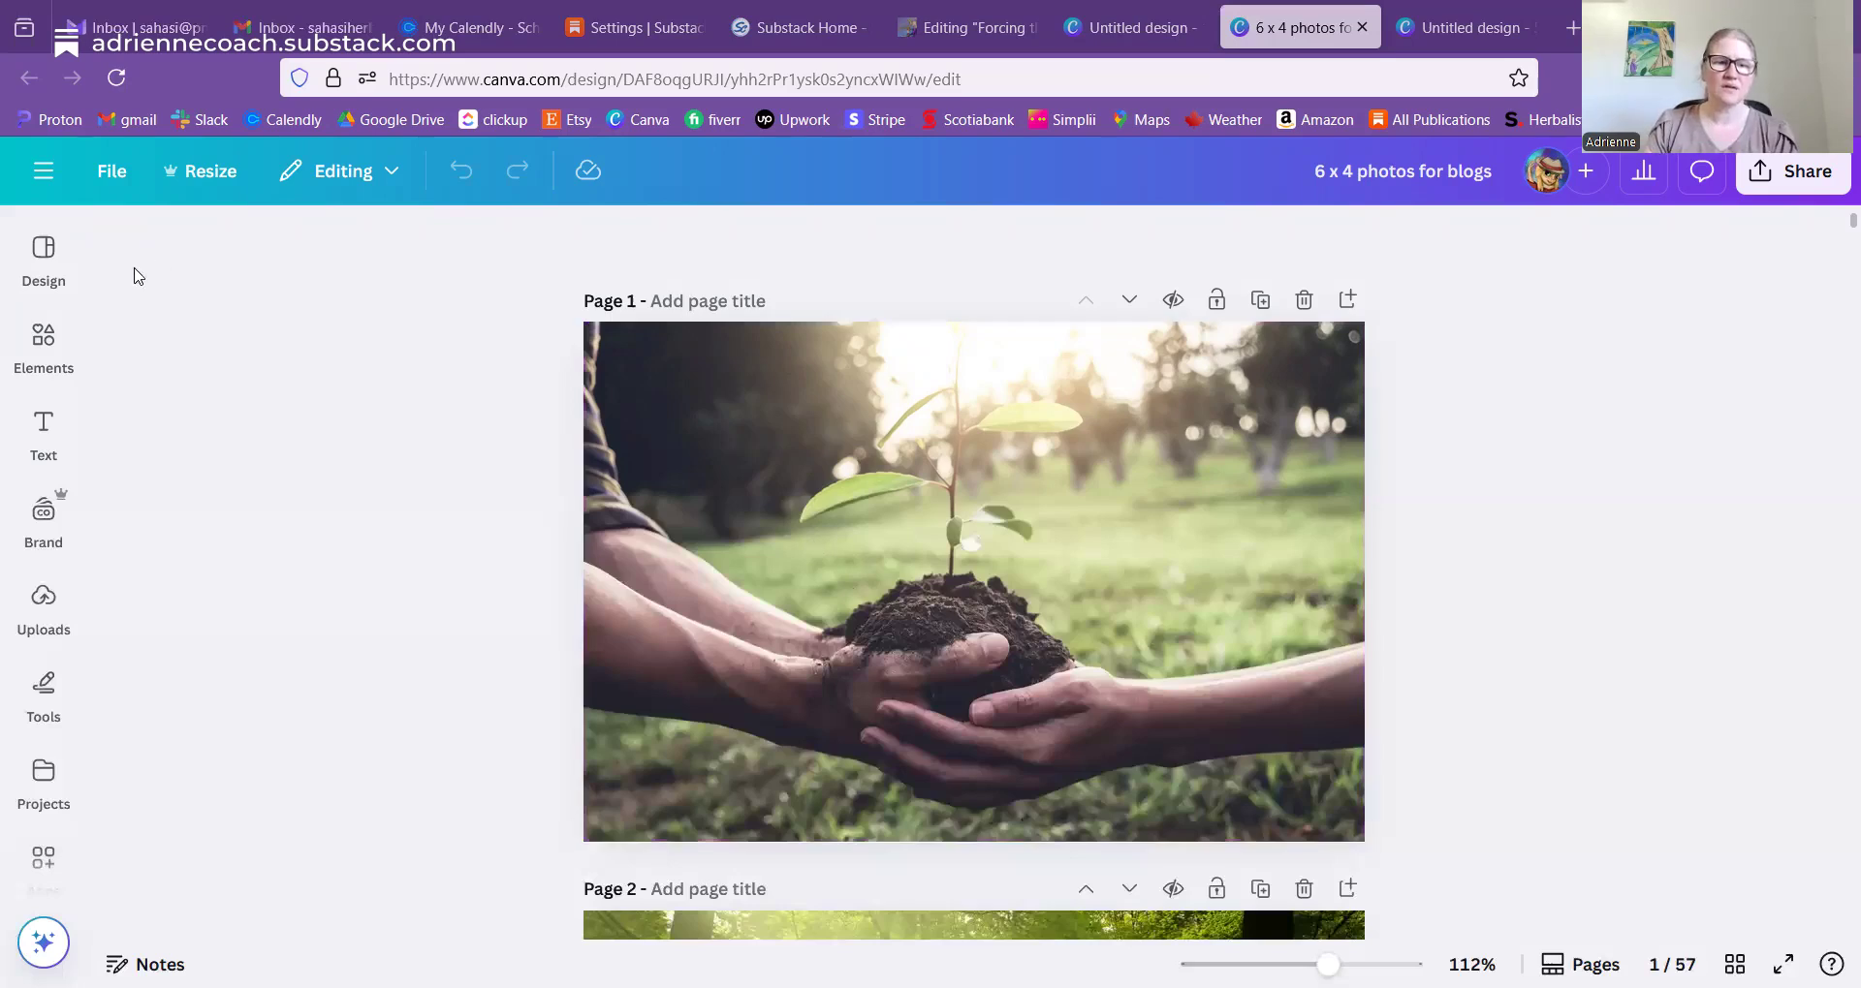
- Duplicate page 1 and delete the seedling photo from the copy to leave a blank page
left_click(43, 341)
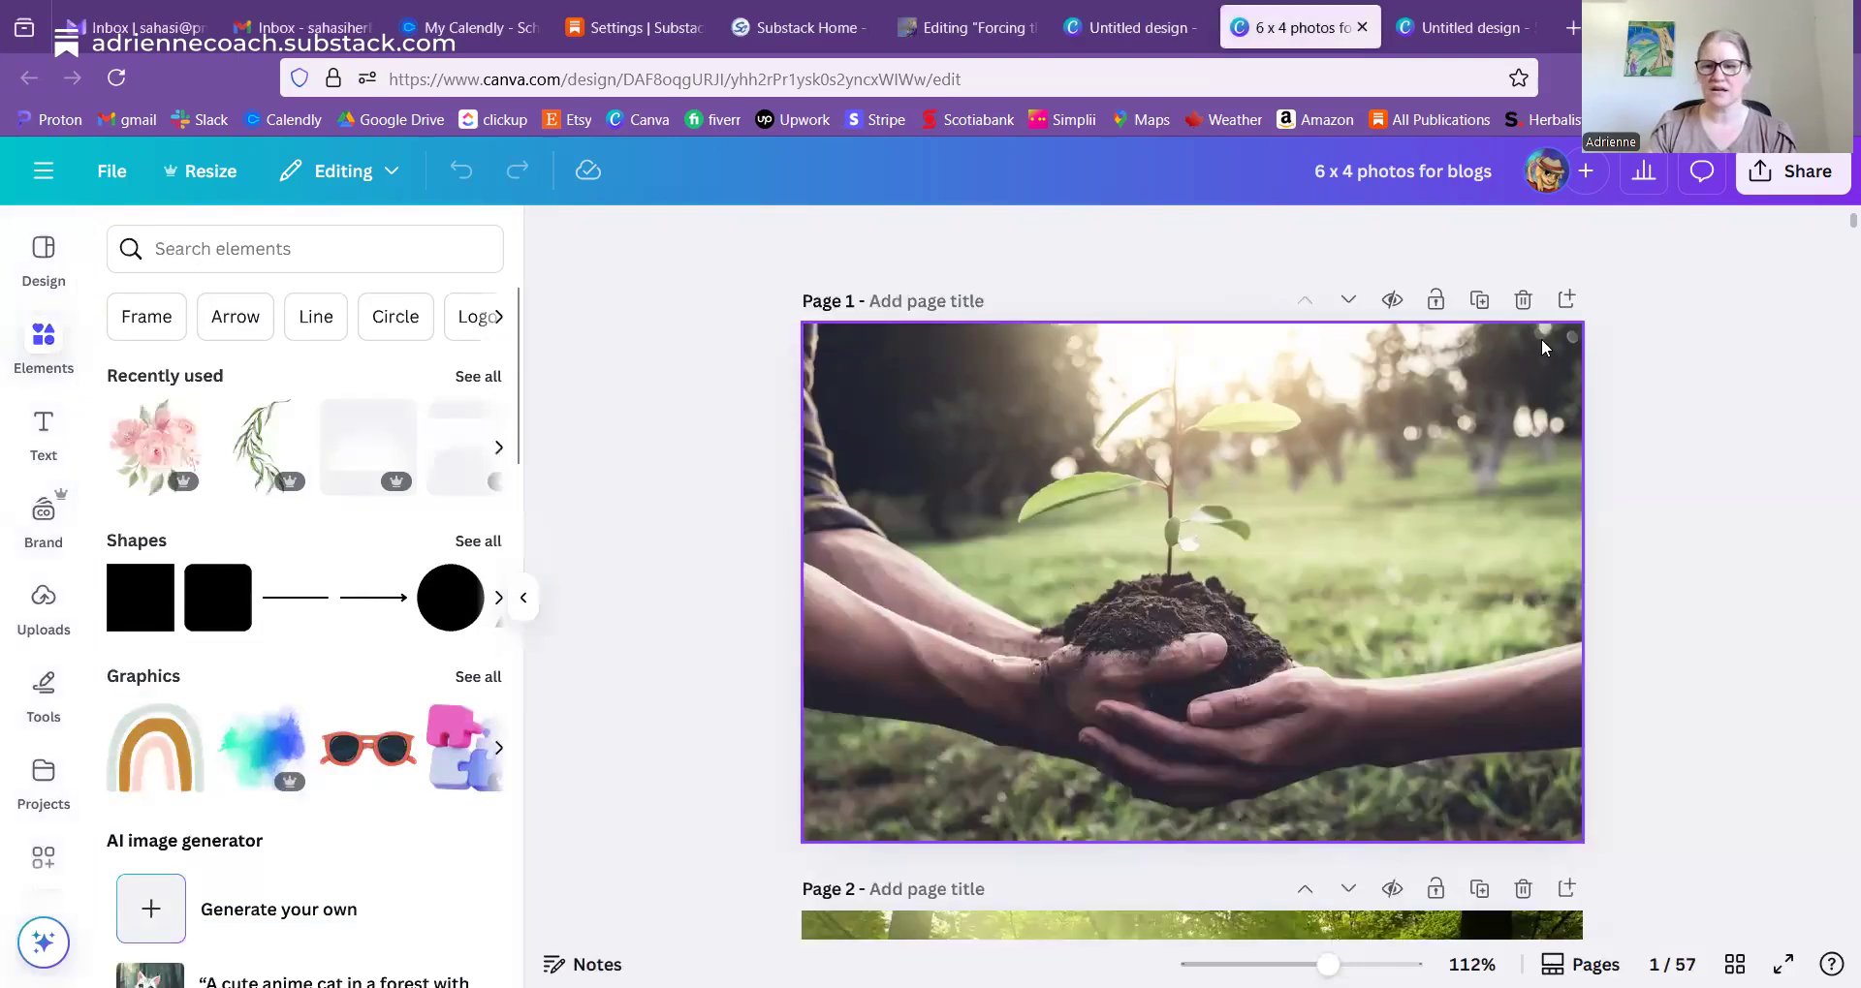
left_click(1489, 307)
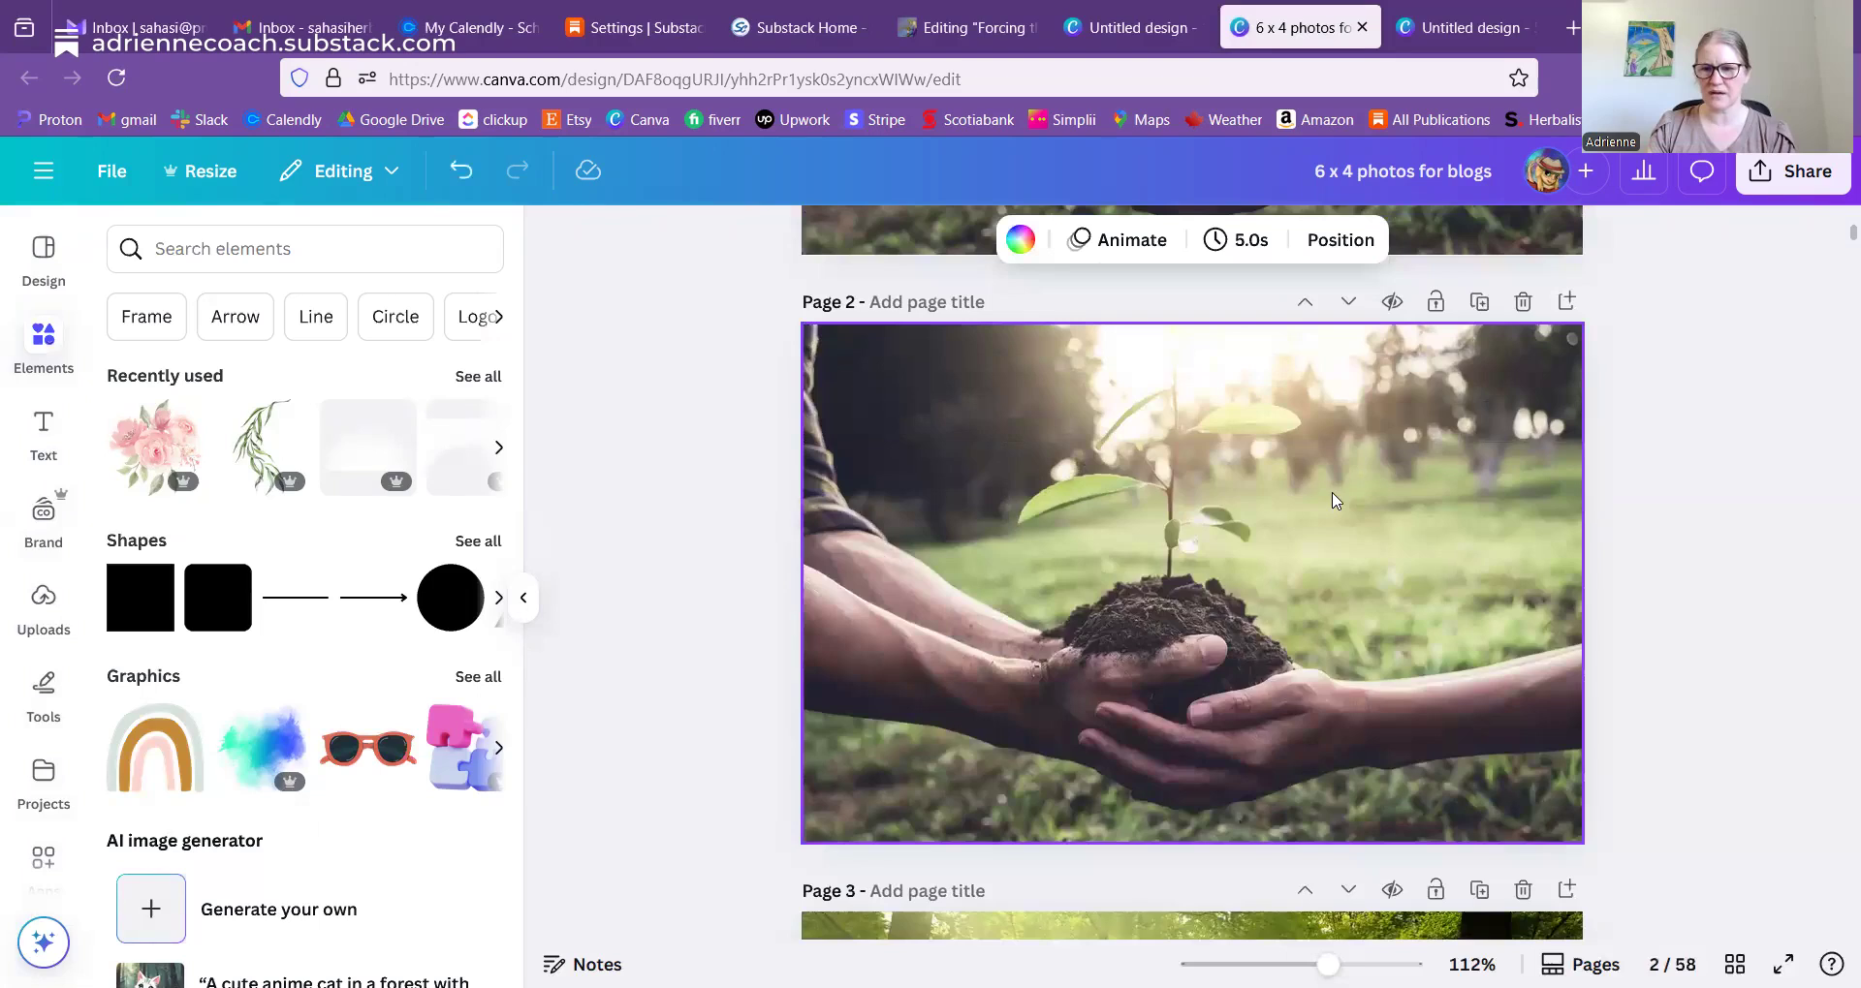
left_click(1333, 501)
key("Delete")
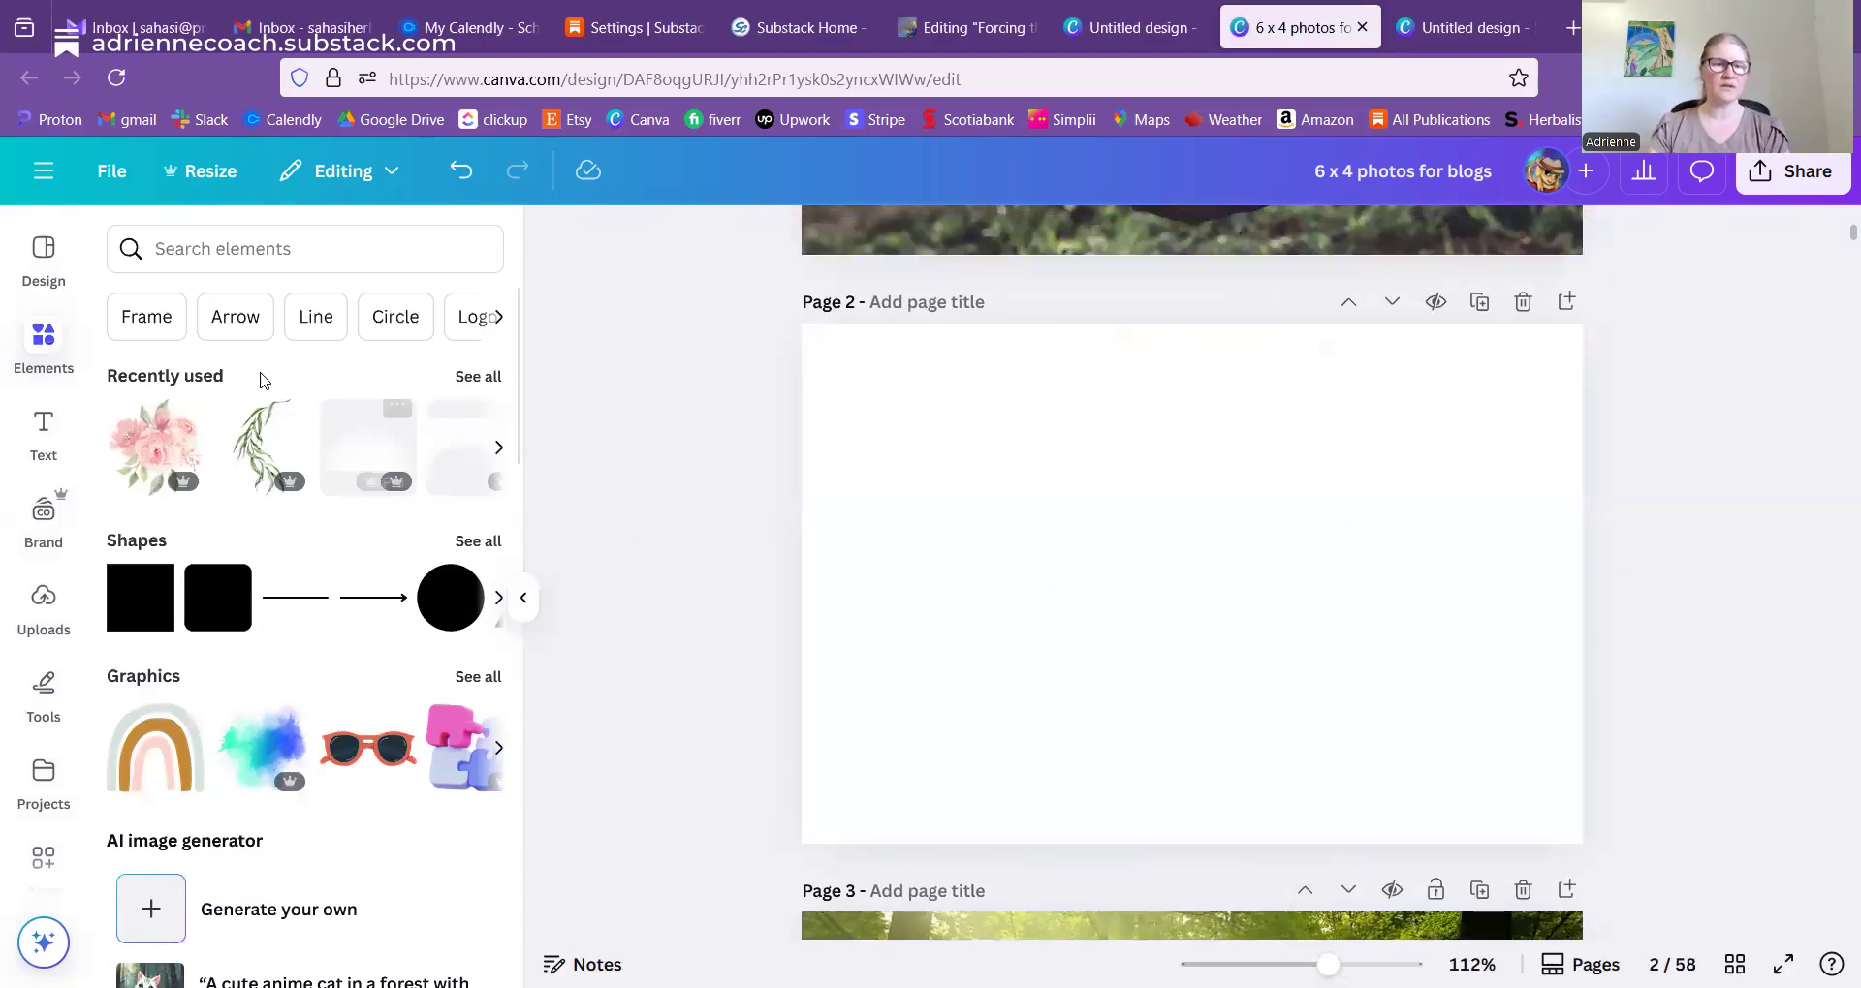
- Search the photo library for "Mother and child"
left_click(202, 252)
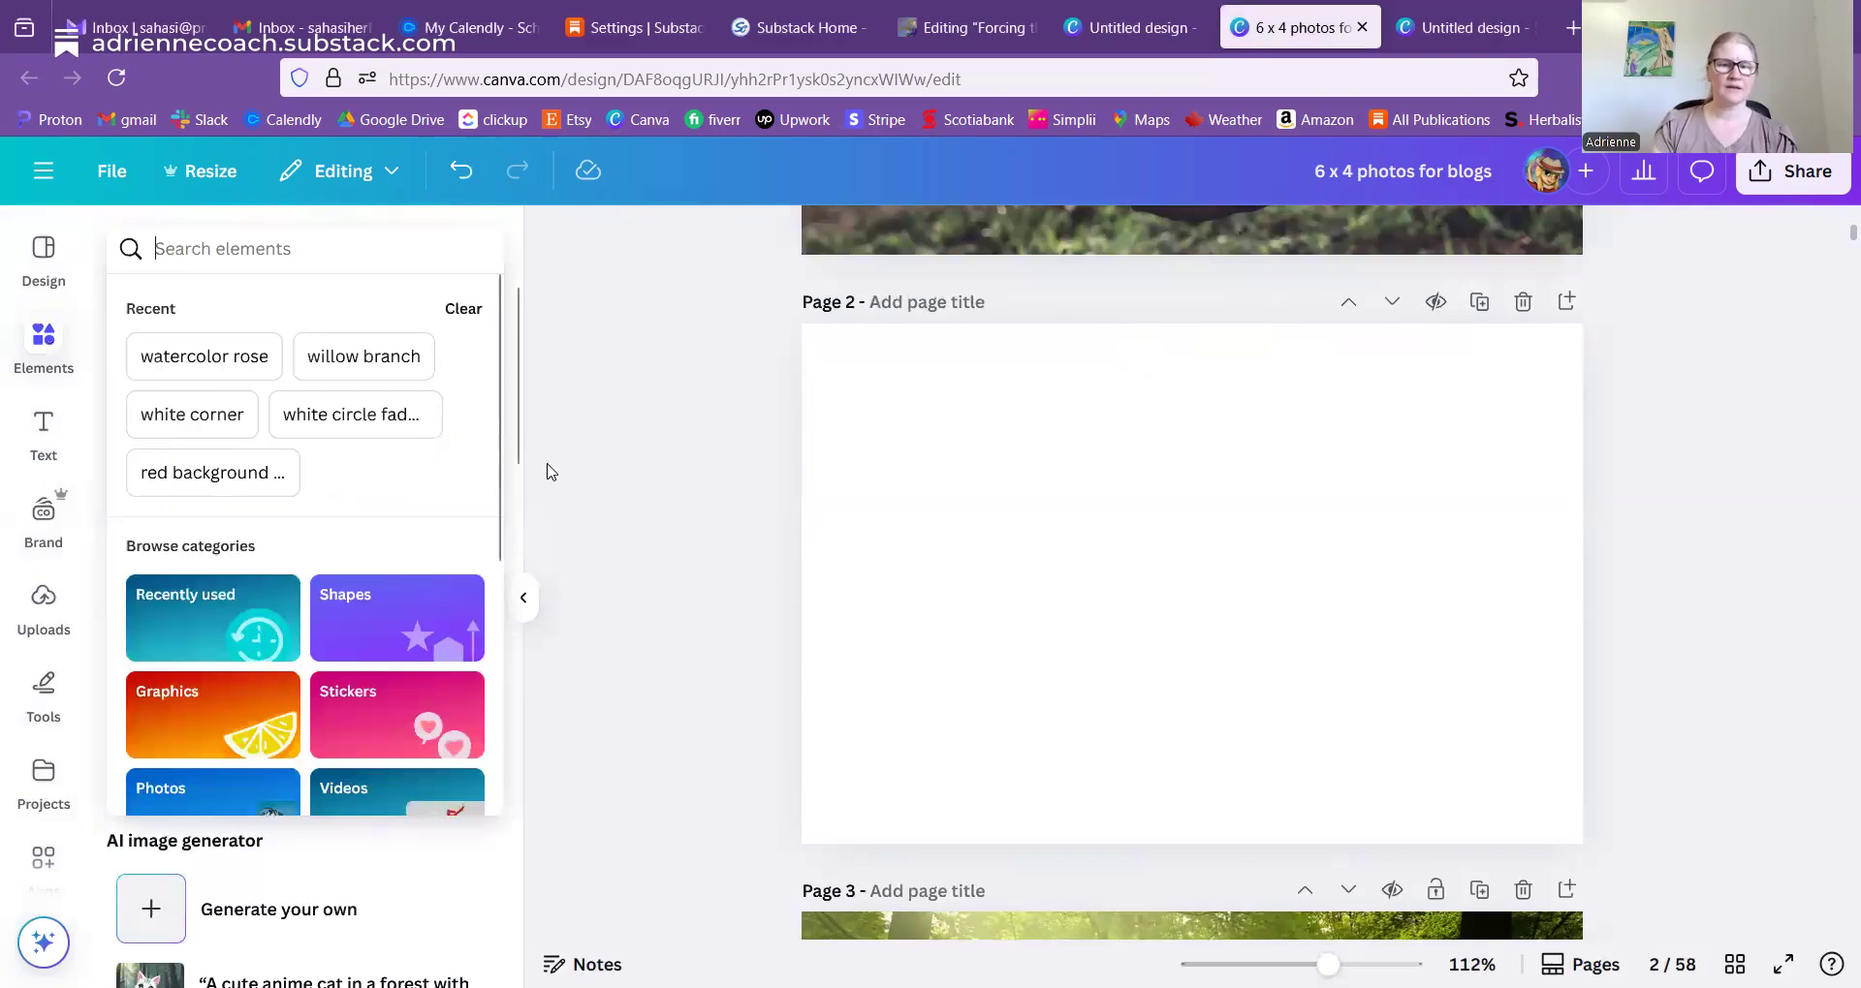
left_click(632, 509)
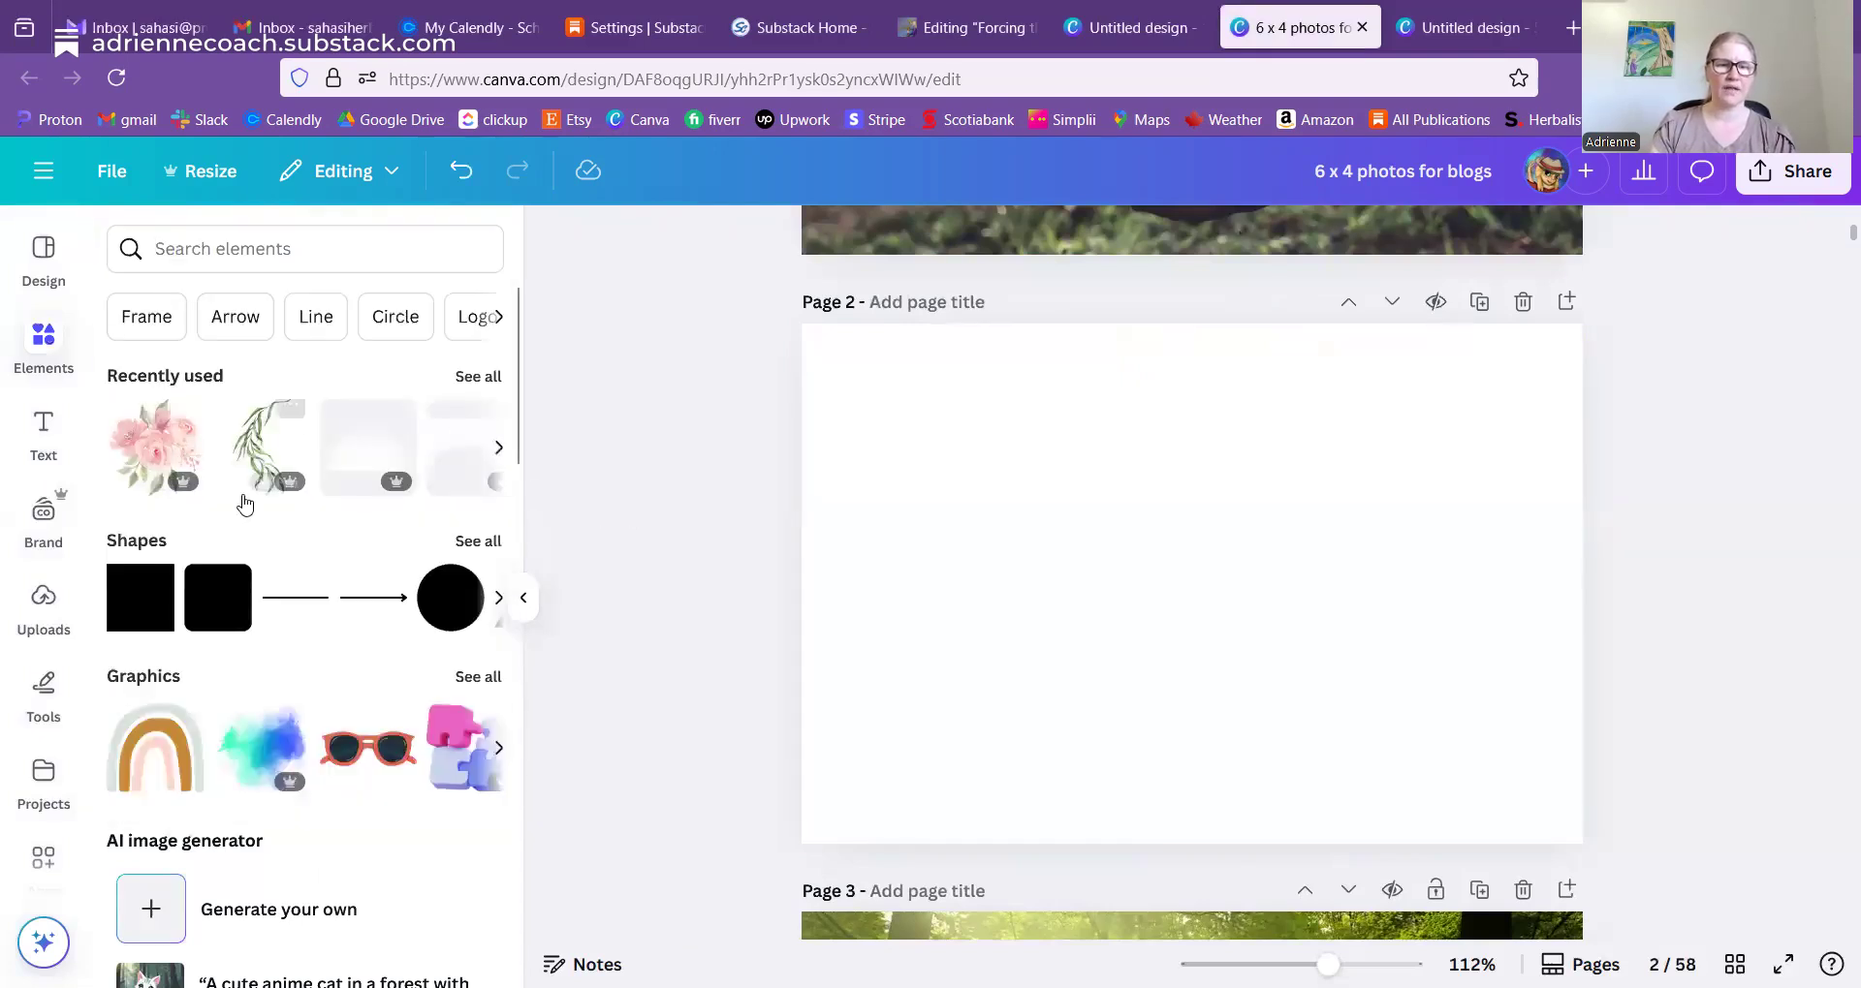
scroll(244, 501, "down", 1)
scroll(244, 501, "down", 6)
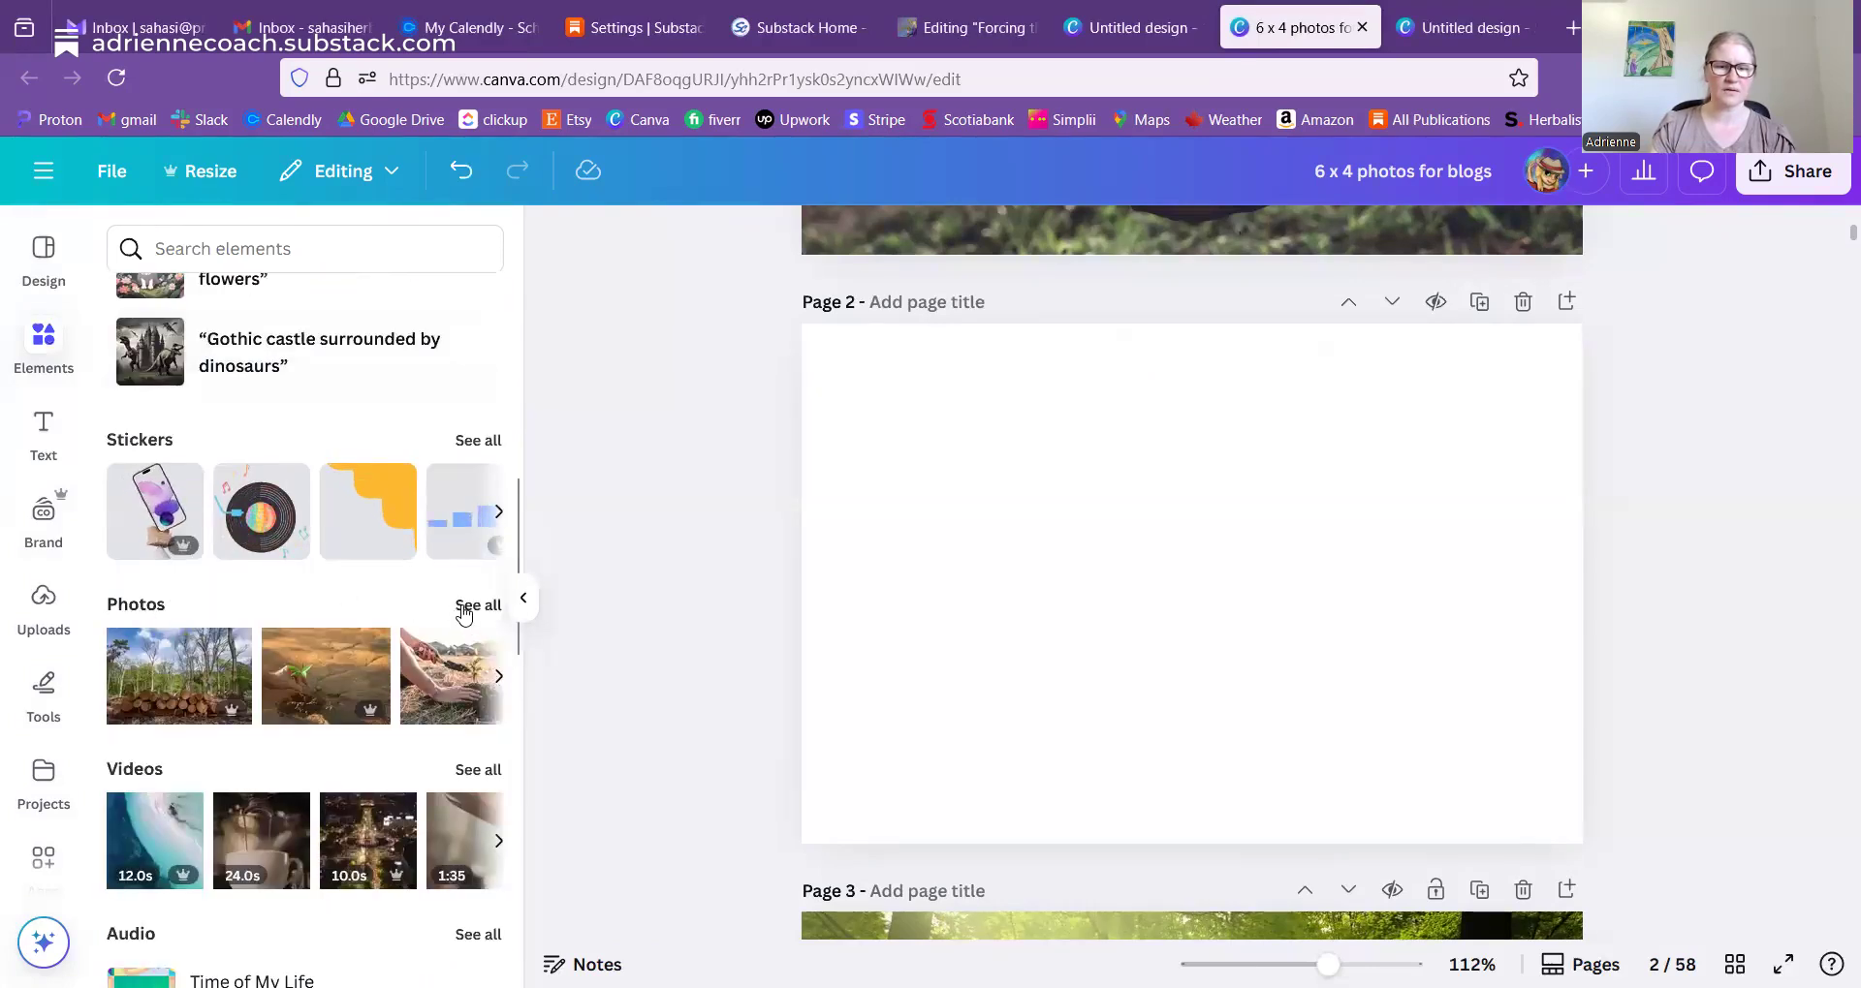
left_click(477, 605)
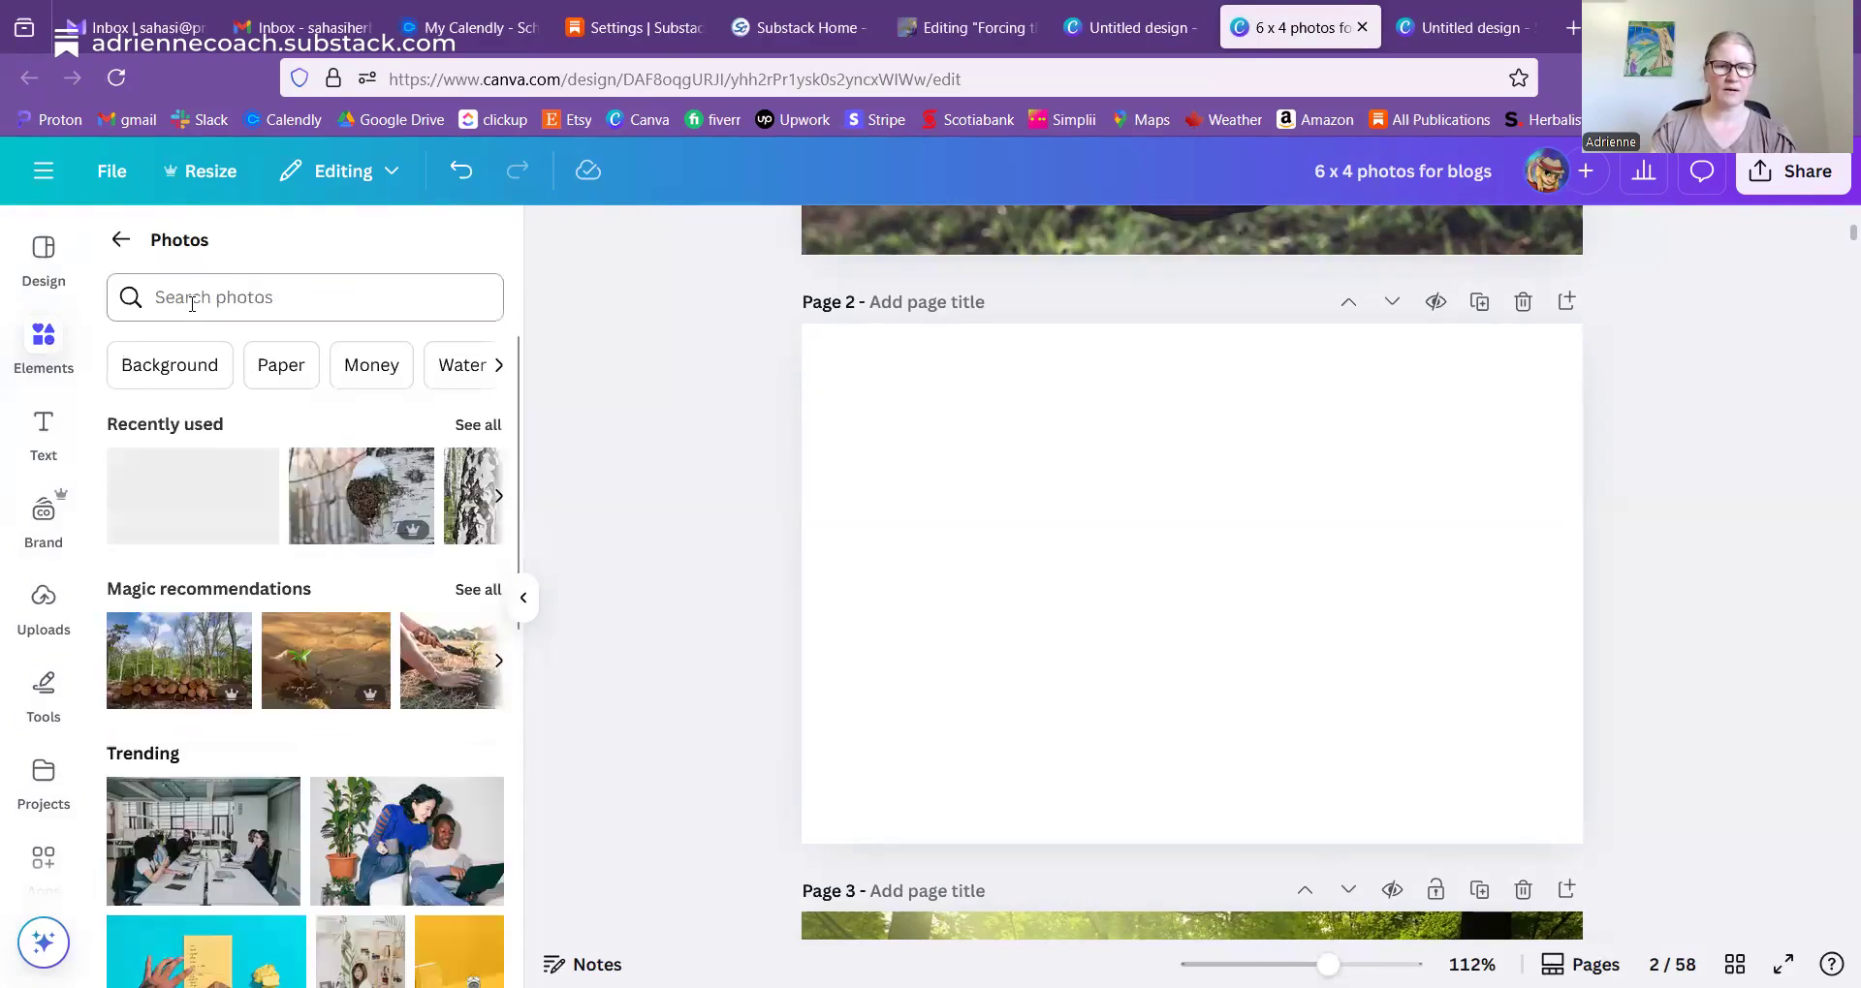
left_click(191, 300)
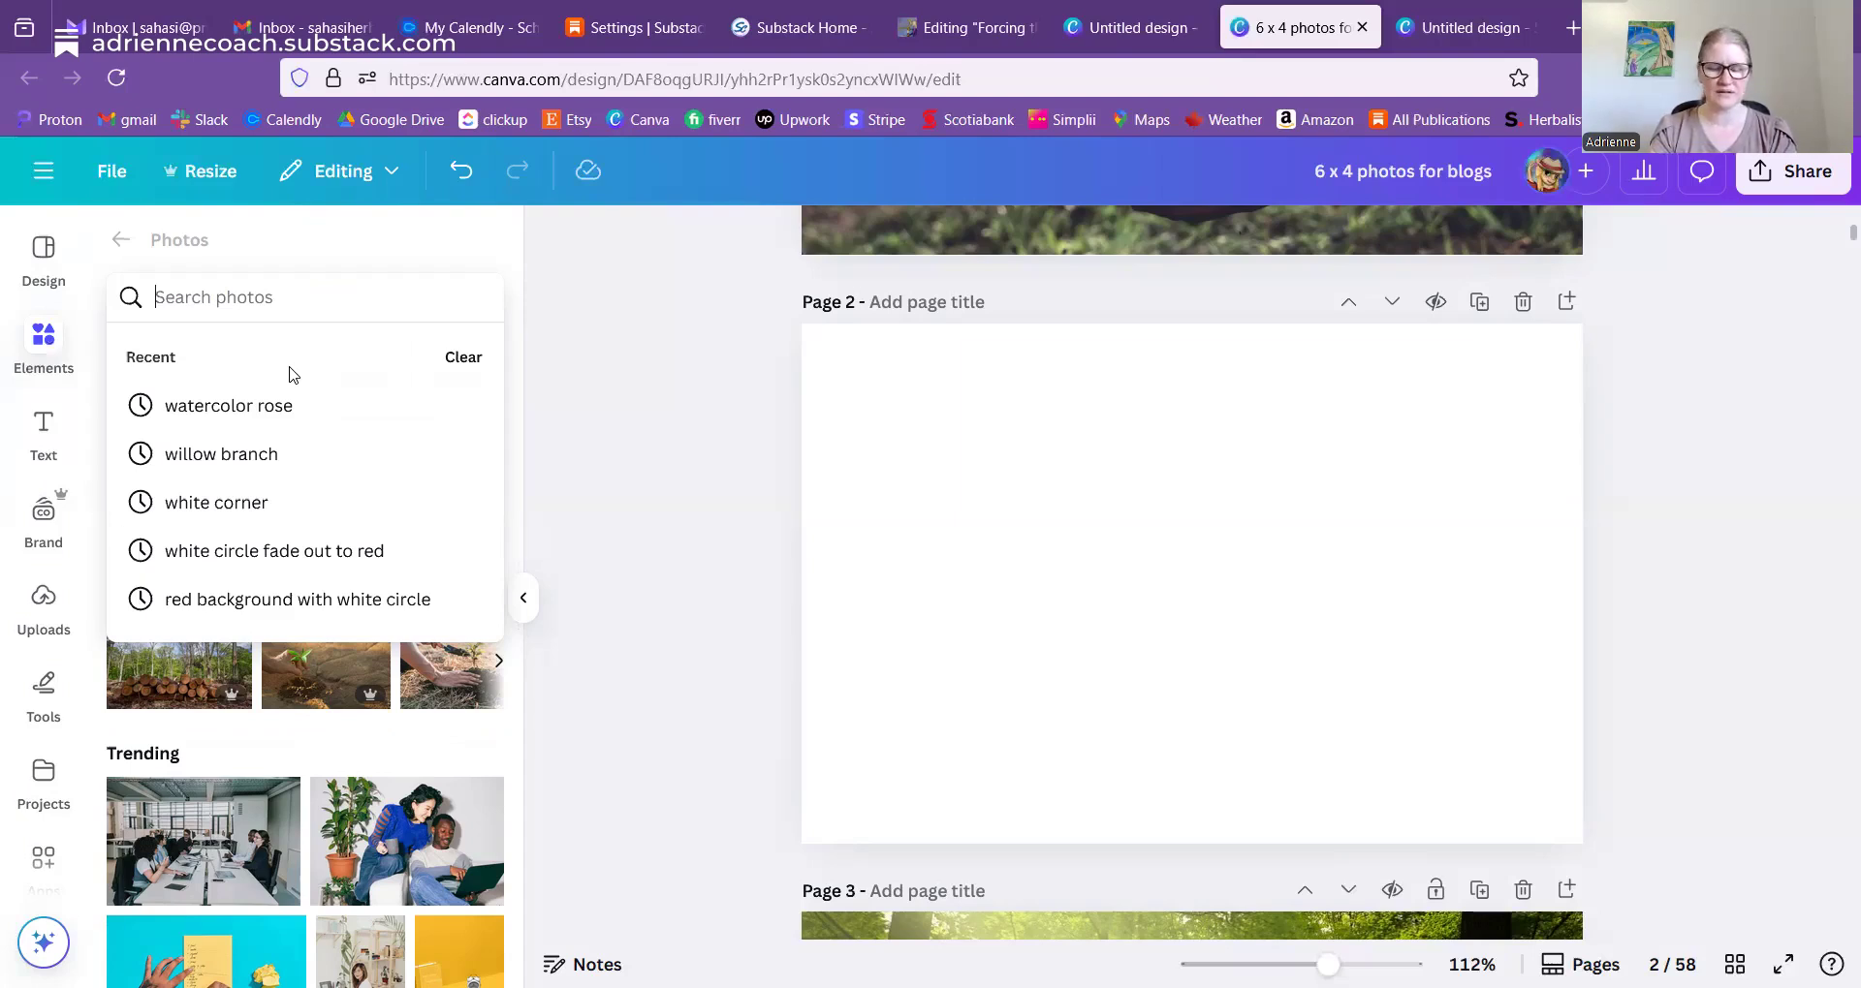
type("Moth")
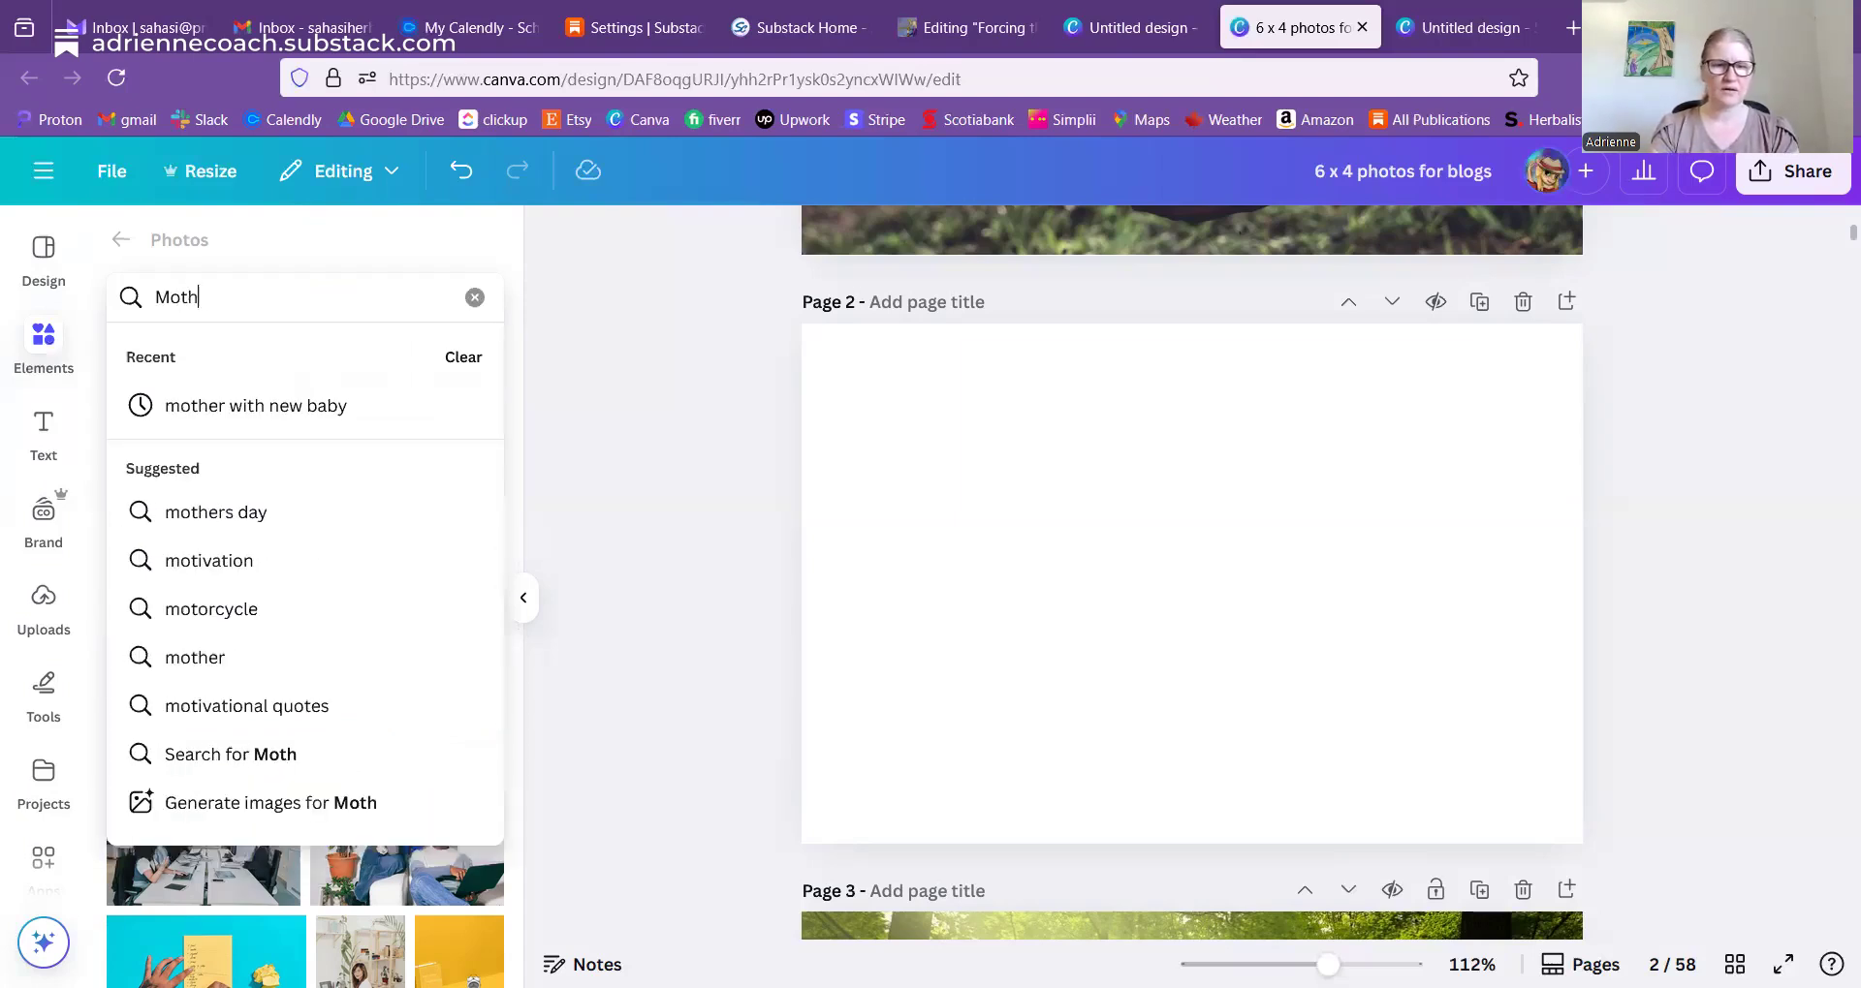
type("er and child")
key("Return")
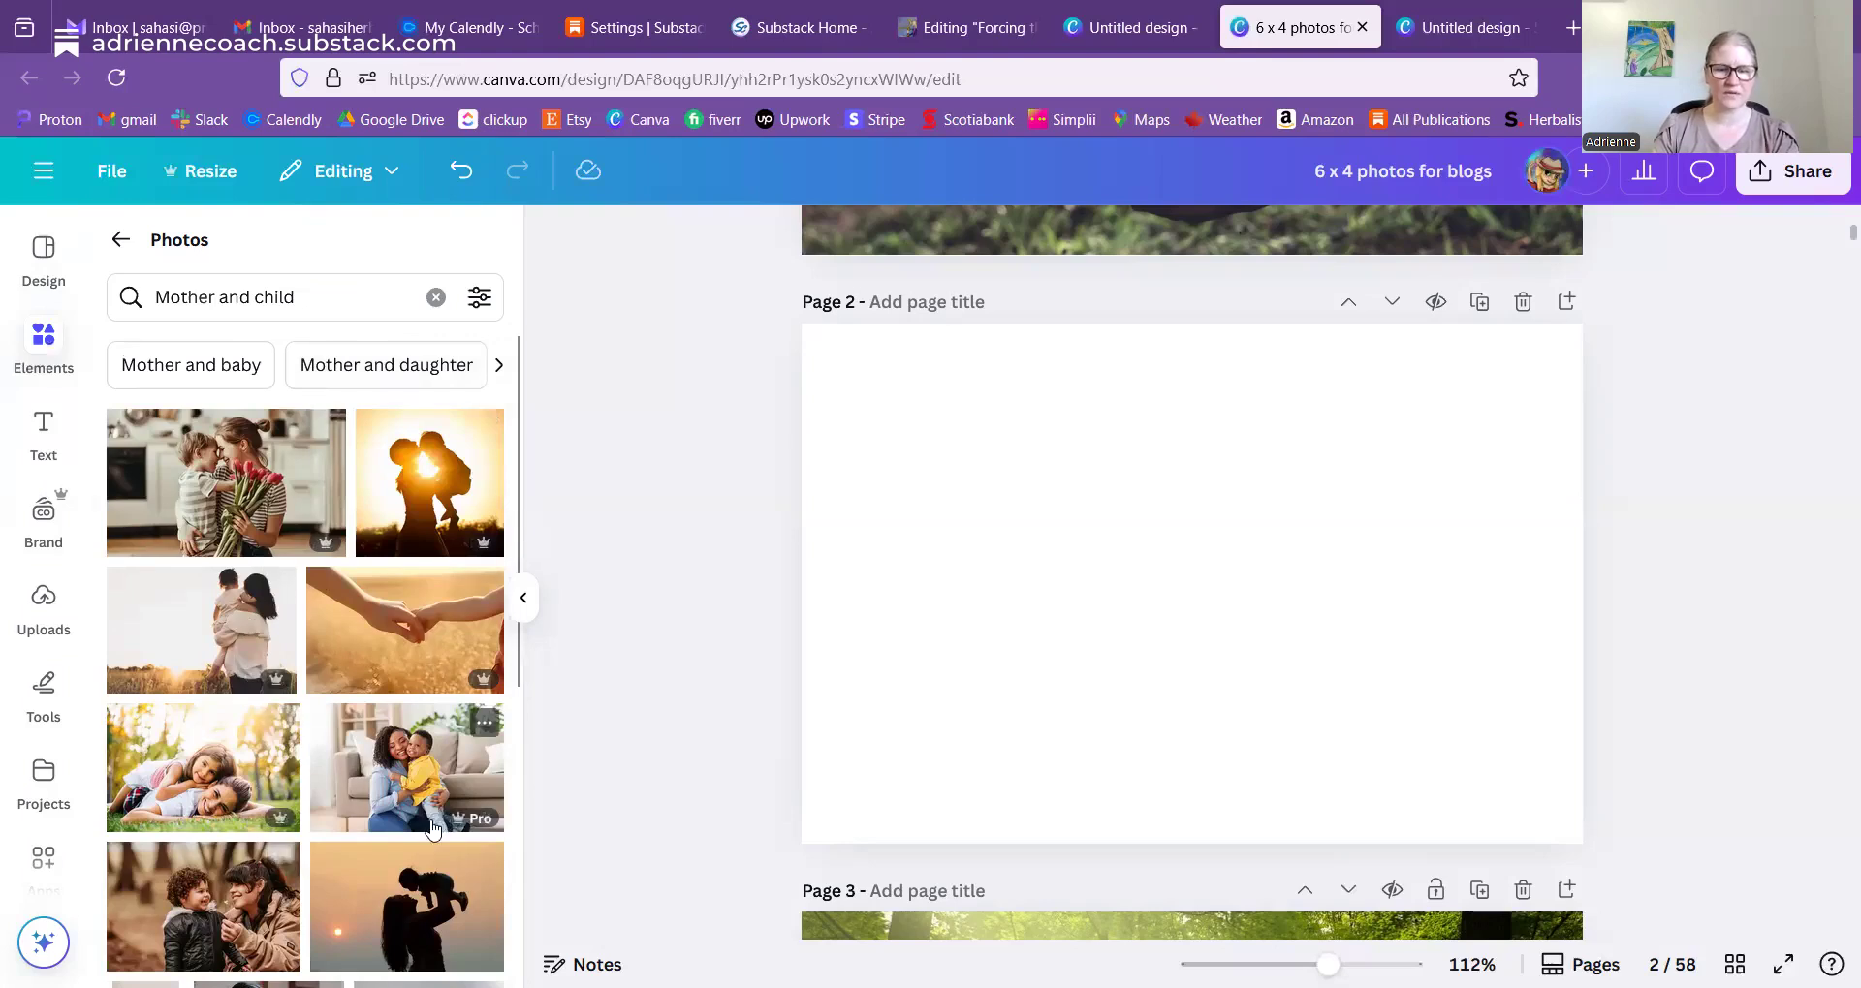
- Browse the photo results and refine the search to "Mother and child from back"
scroll(433, 825, "down", 3)
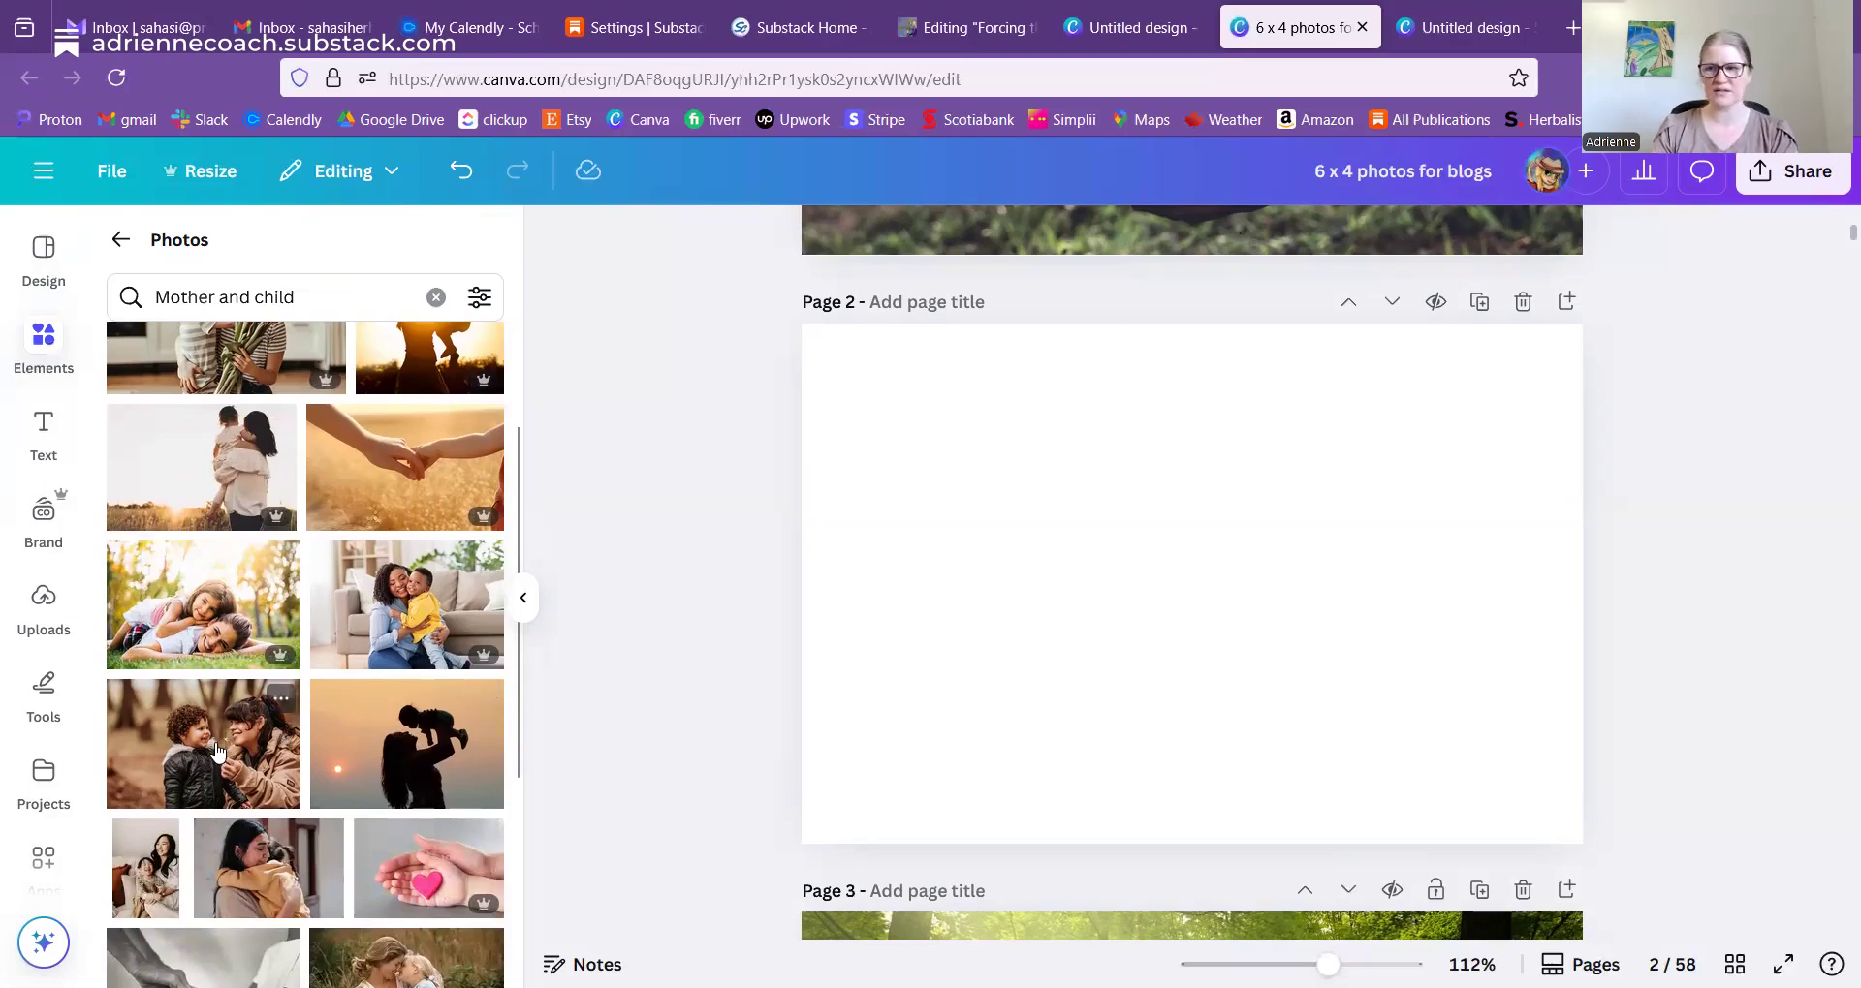
scroll(277, 853, "down", 5)
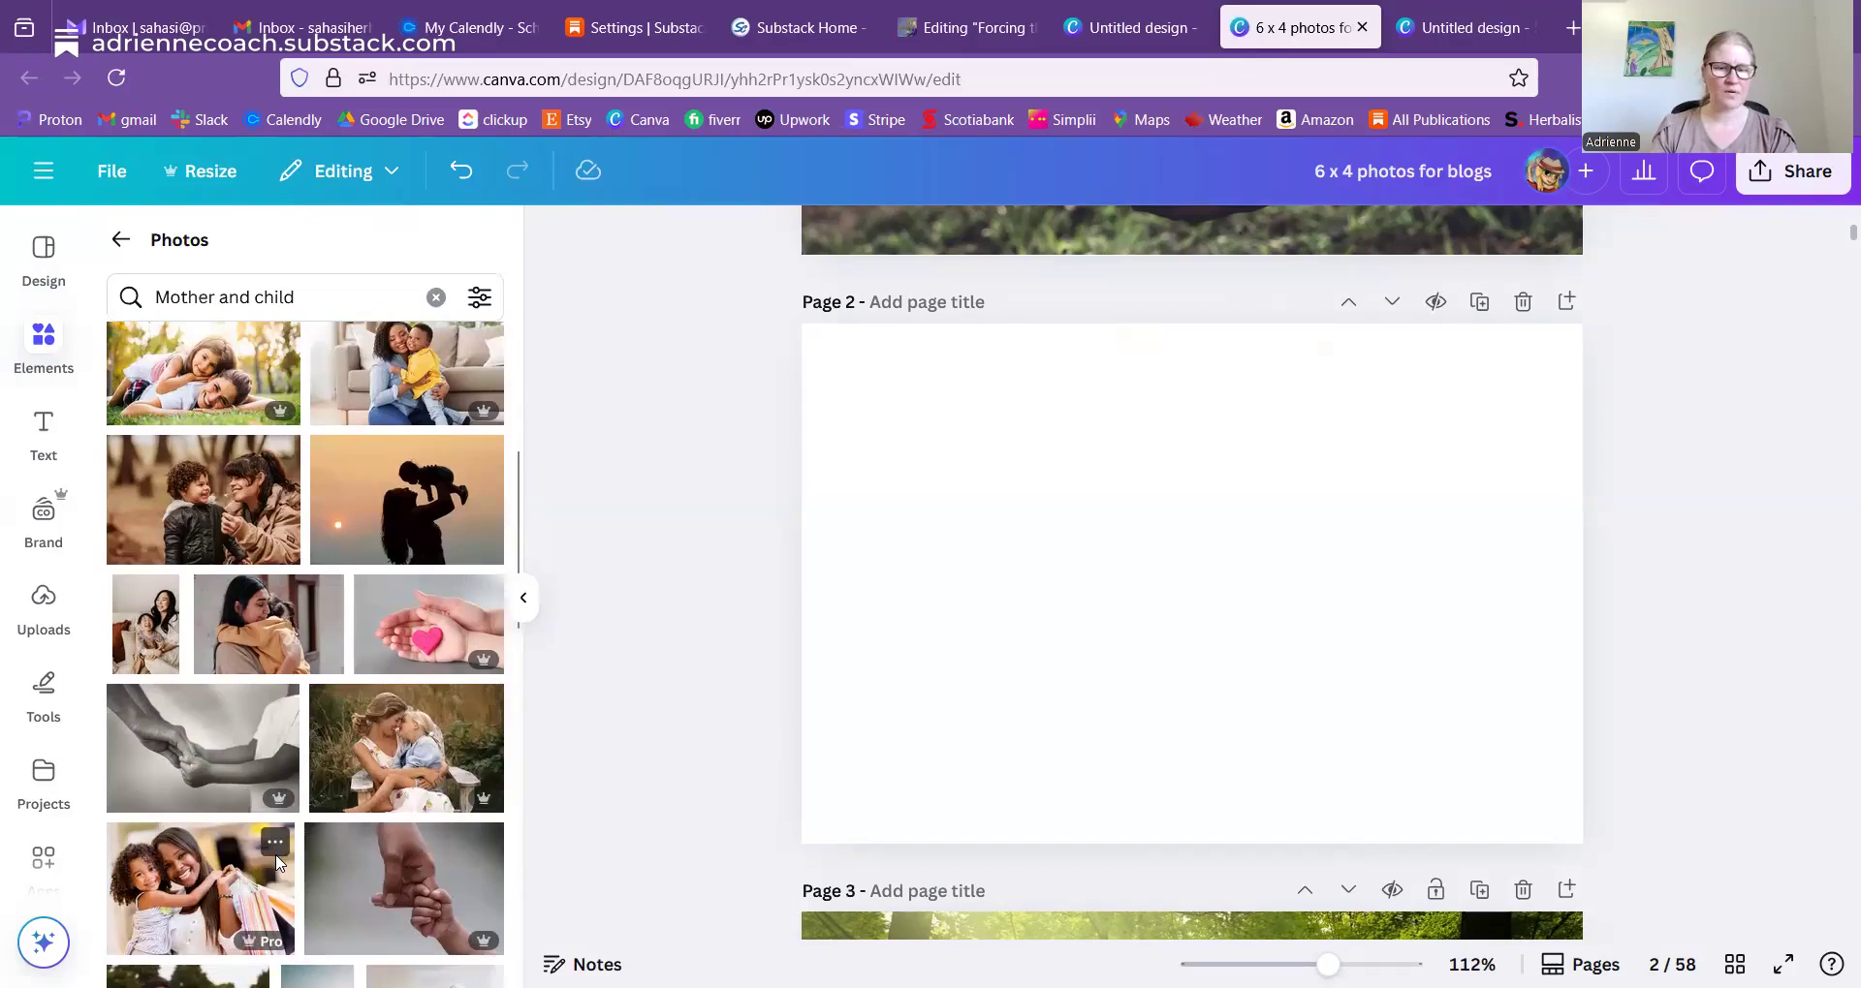
scroll(277, 863, "down", 2)
scroll(362, 391, "up", 6)
left_click(374, 300)
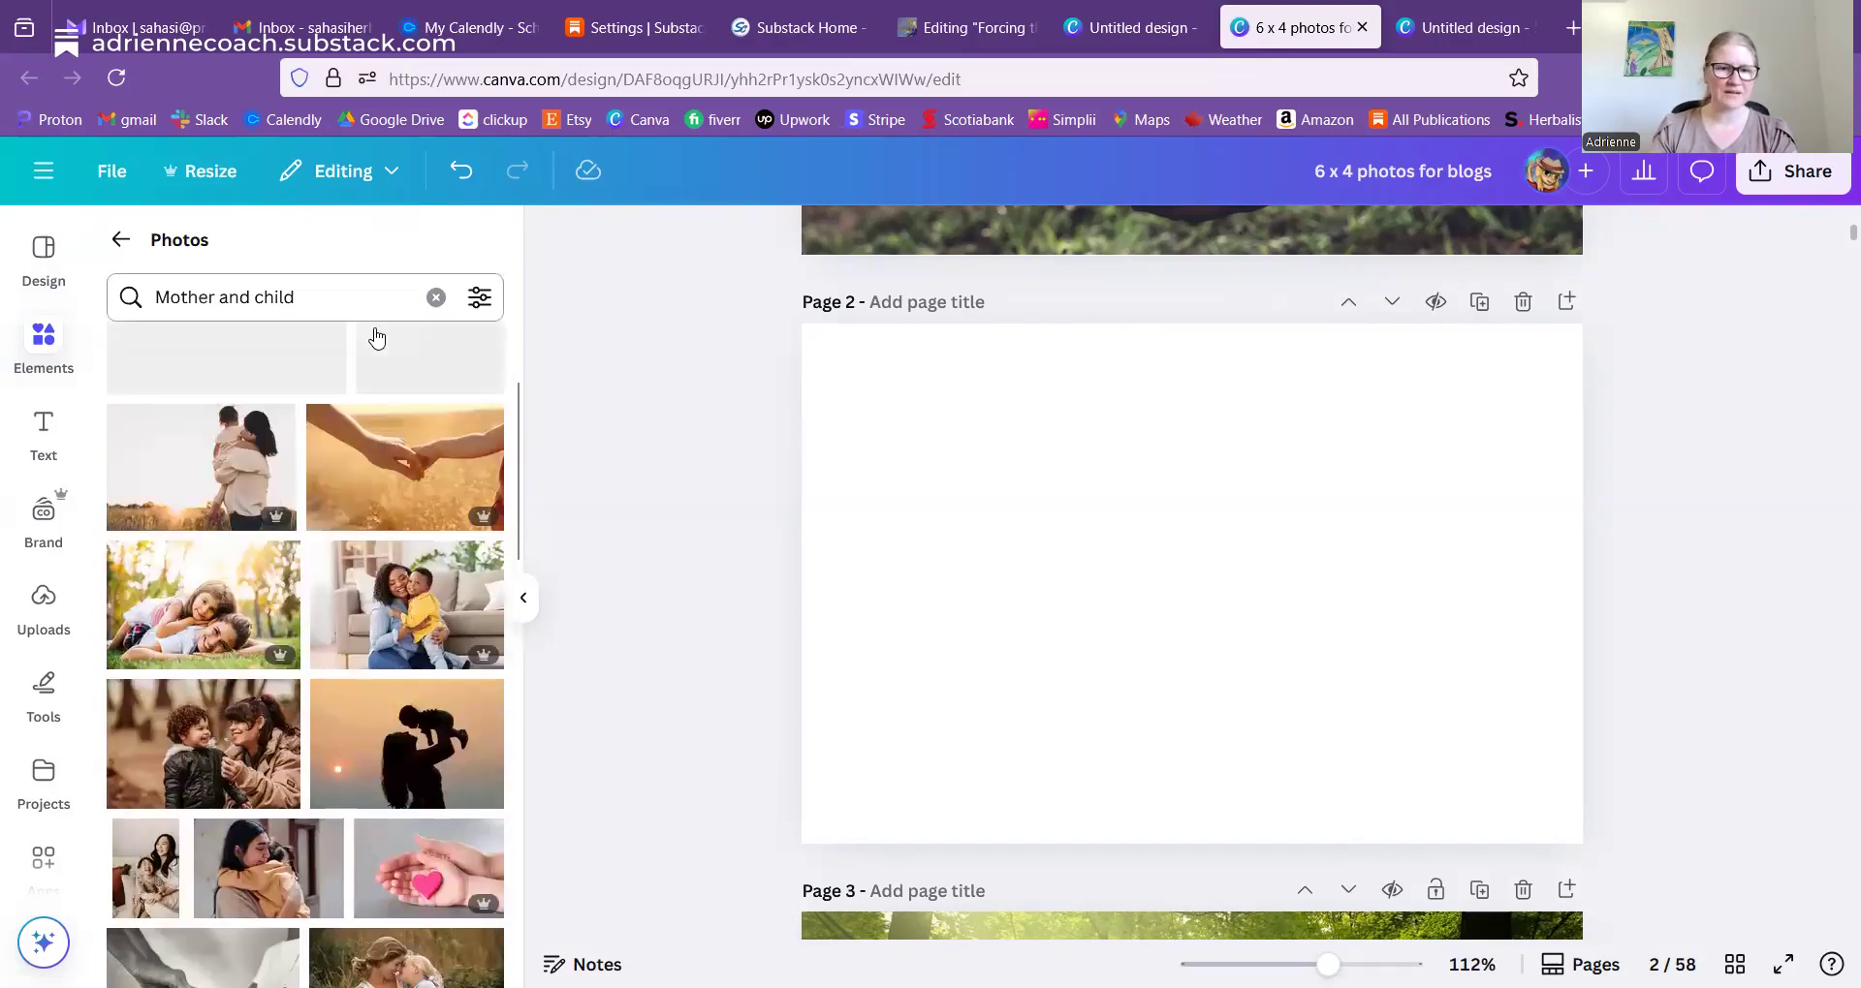
type("from back")
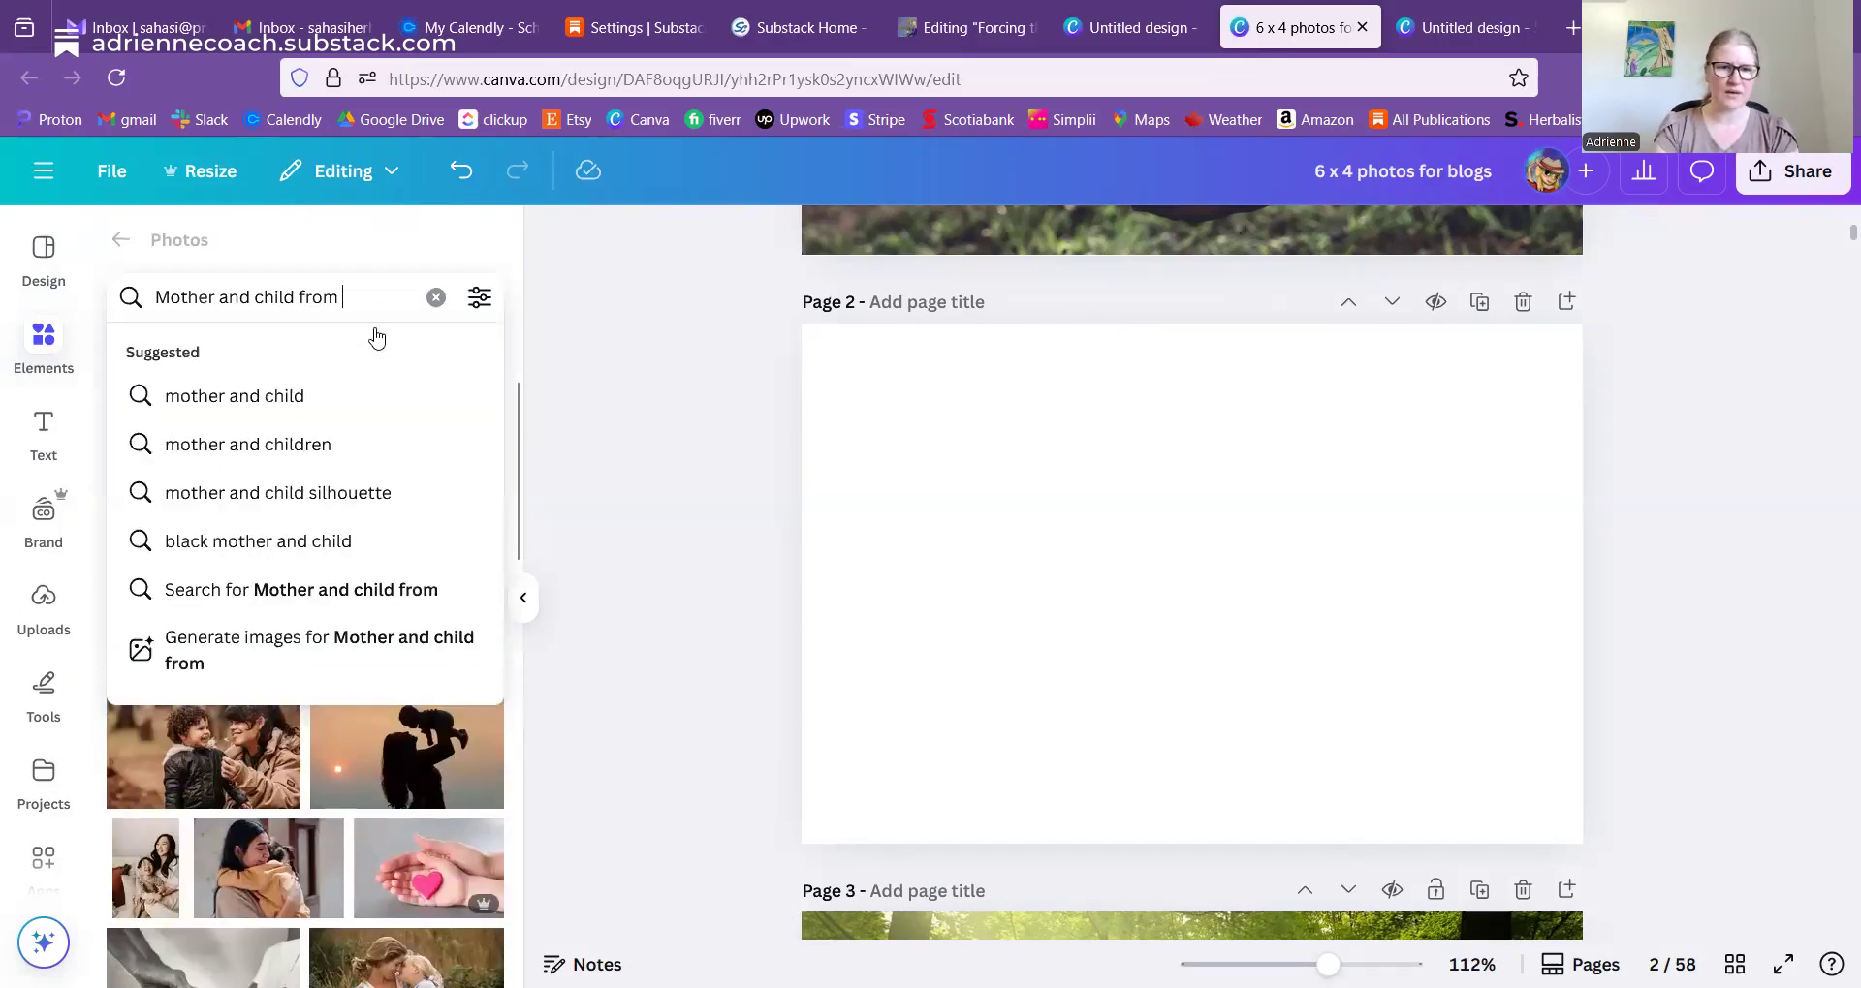
key("Return")
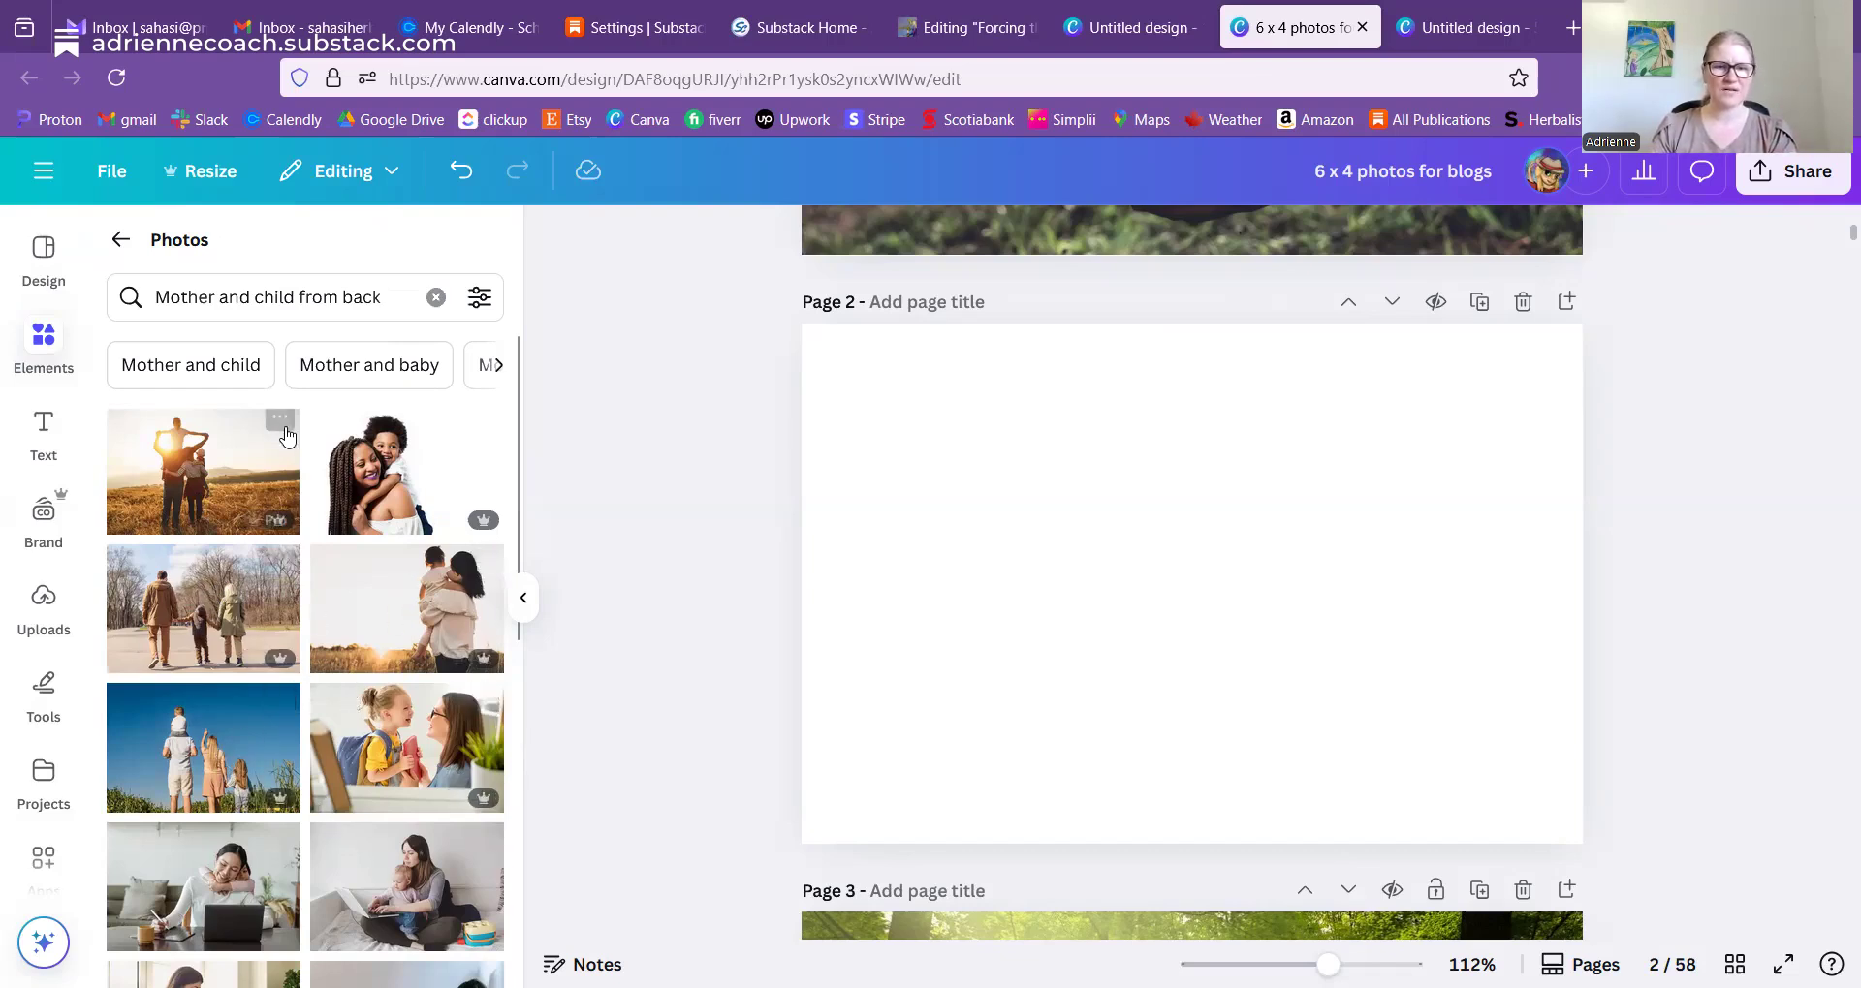
- Add the photo of the family seen from behind against a blue sky to page 2 and enlarge it to fill the page
left_click(368, 319)
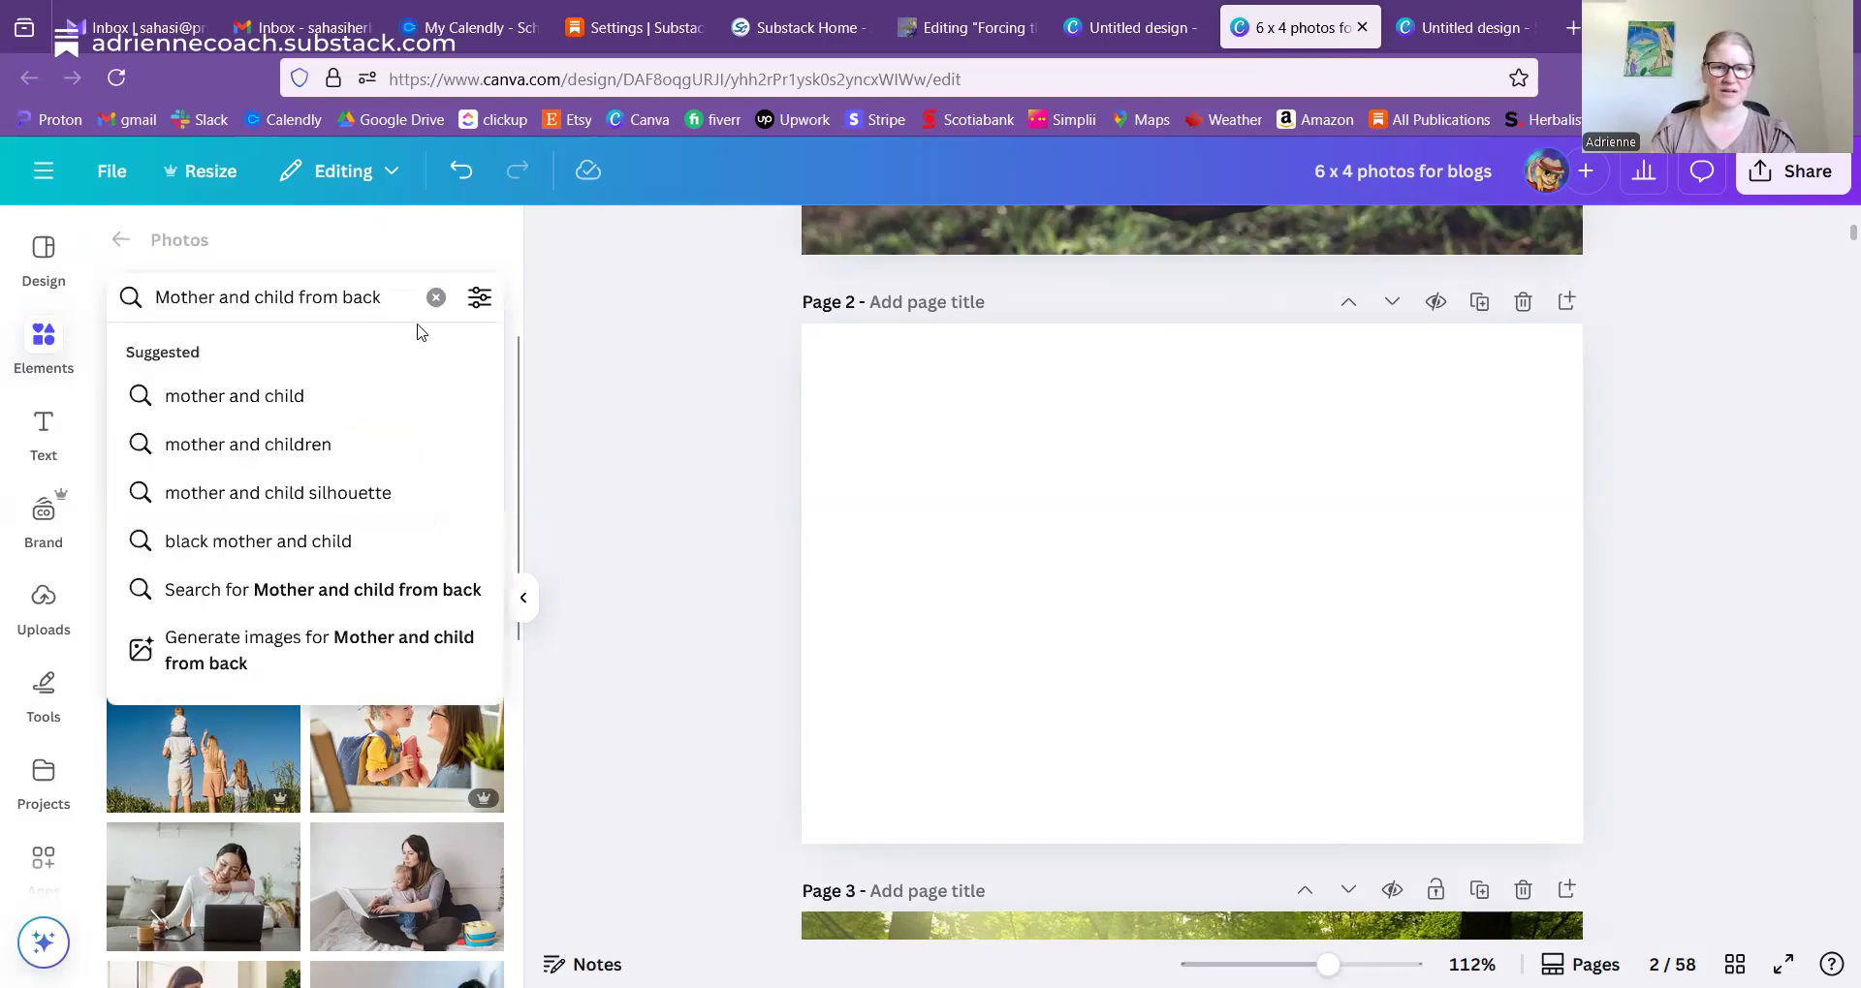
left_click_drag(384, 309, 114, 325)
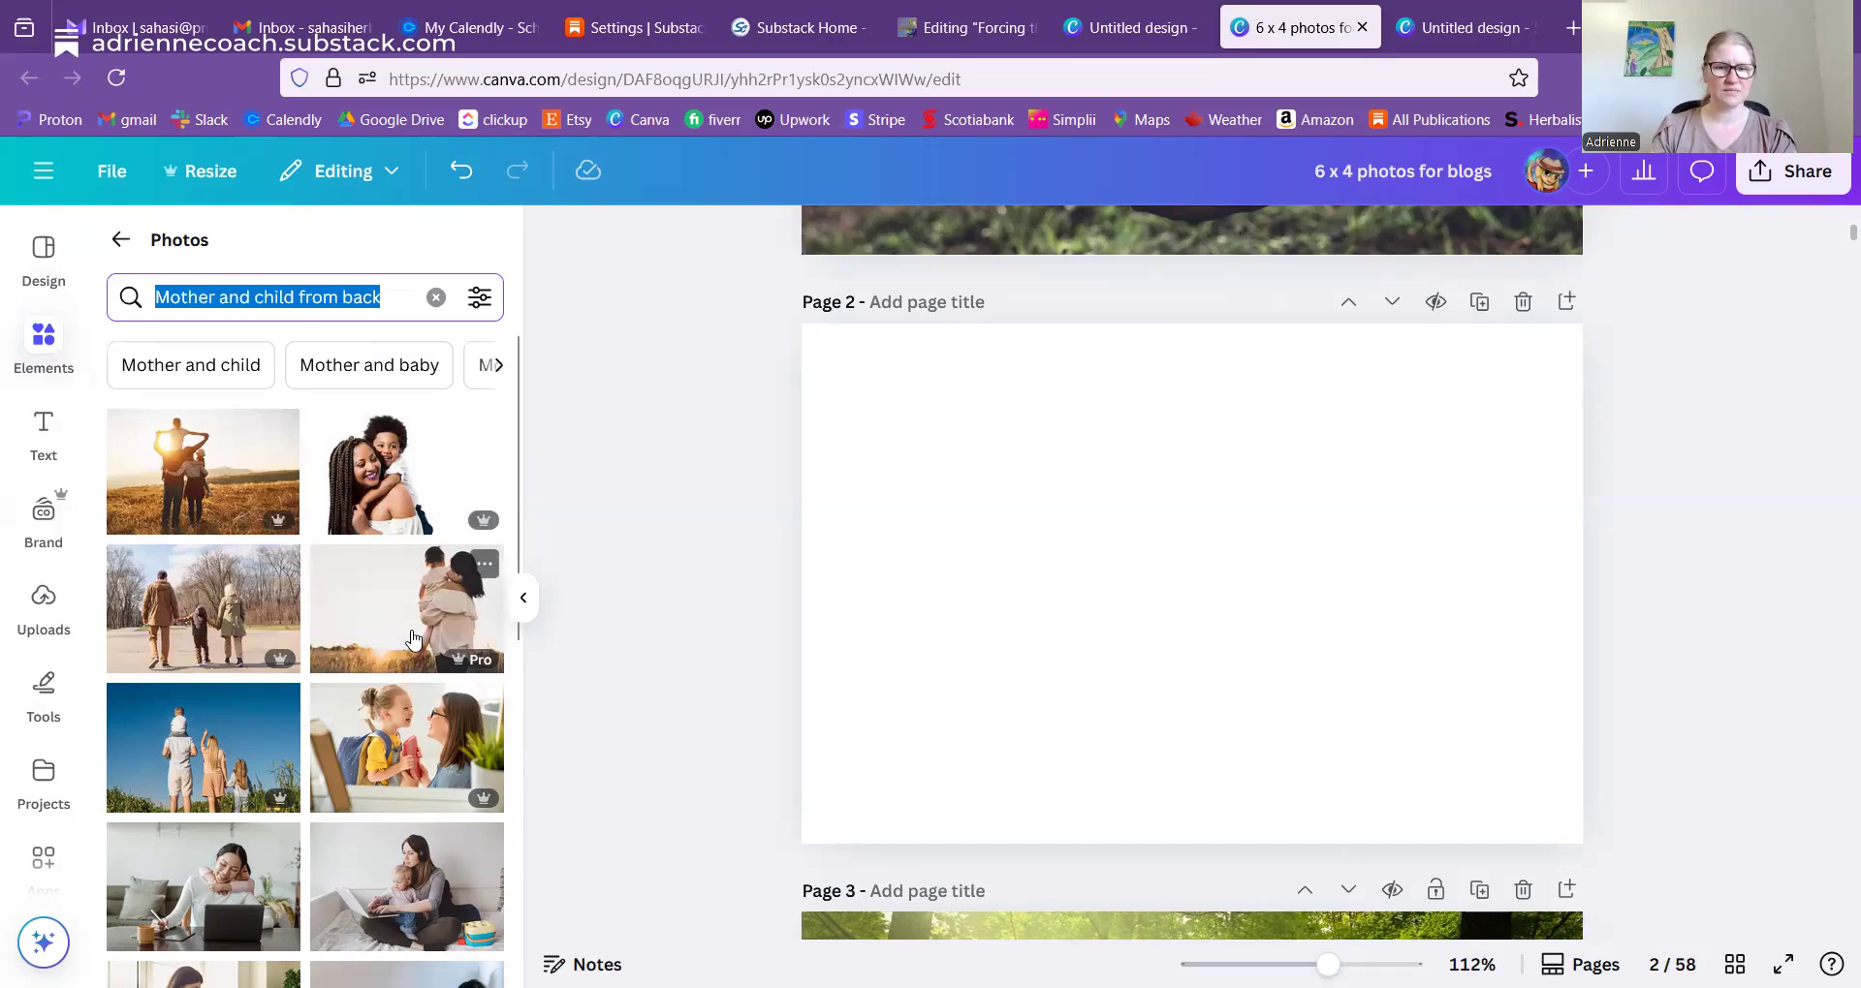
left_click(205, 754)
left_click_drag(1286, 639, 1207, 588)
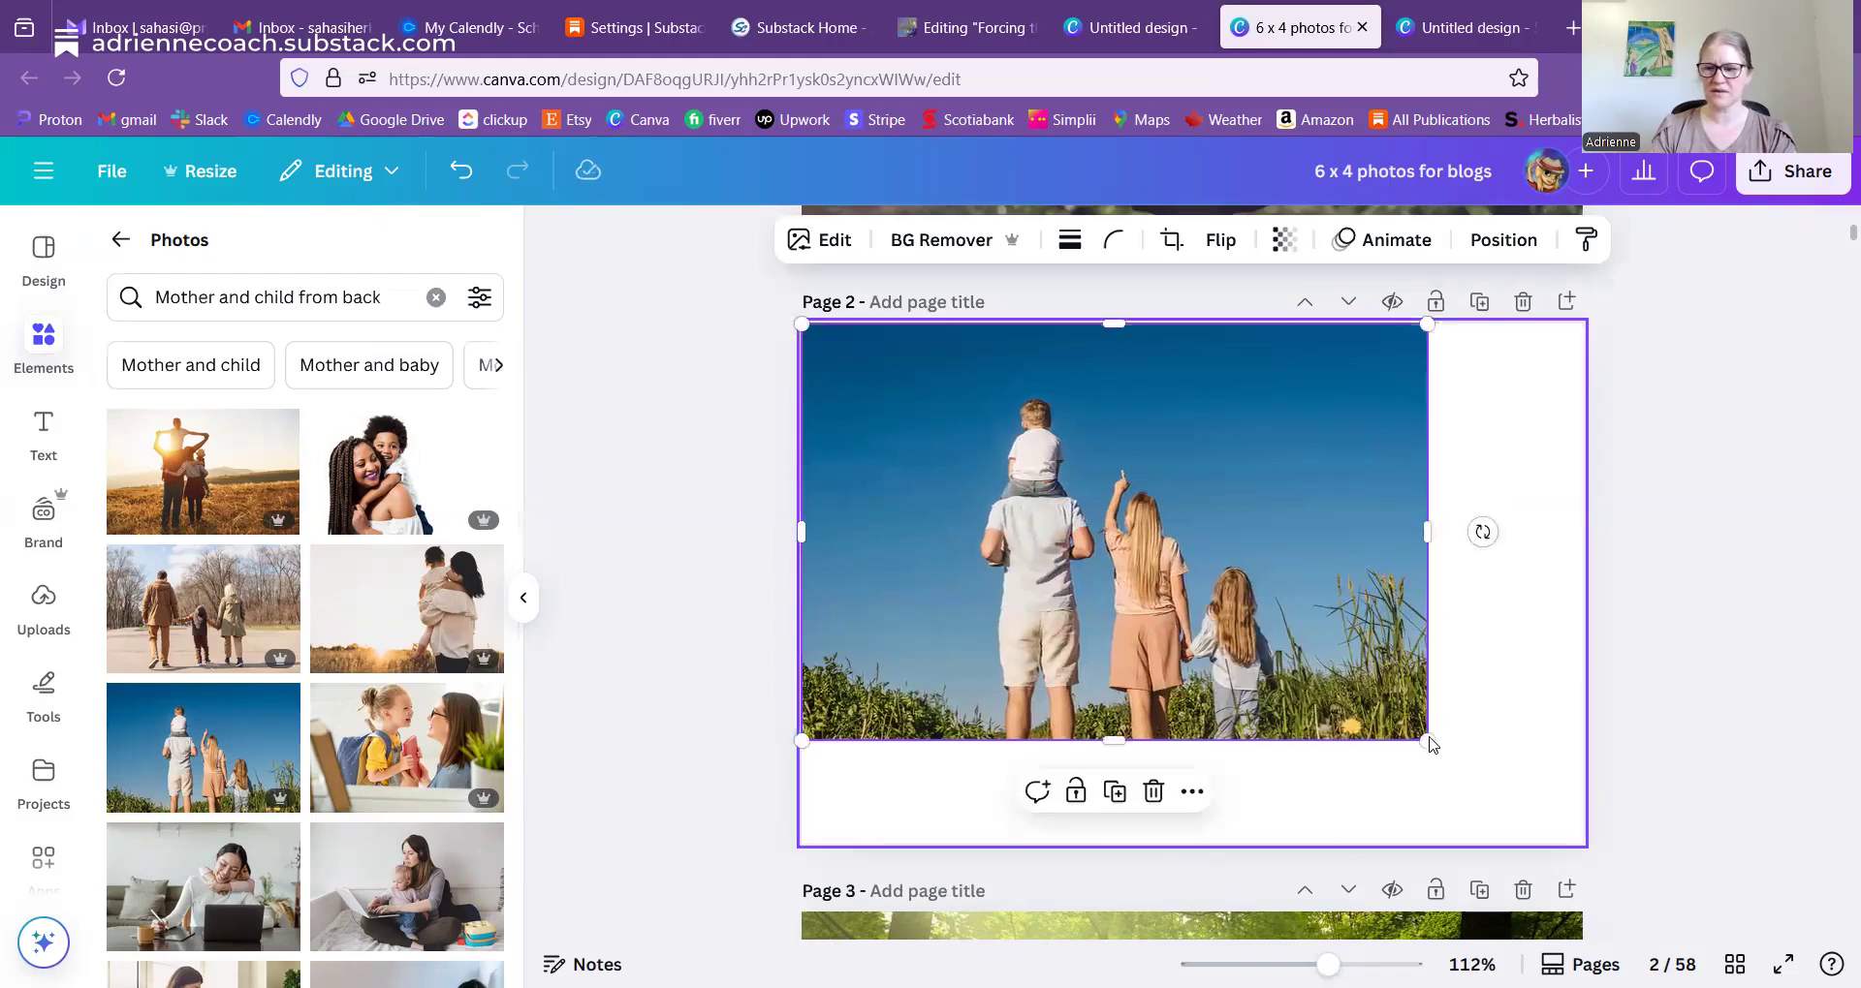
left_click_drag(1426, 741, 1594, 843)
left_click(744, 647)
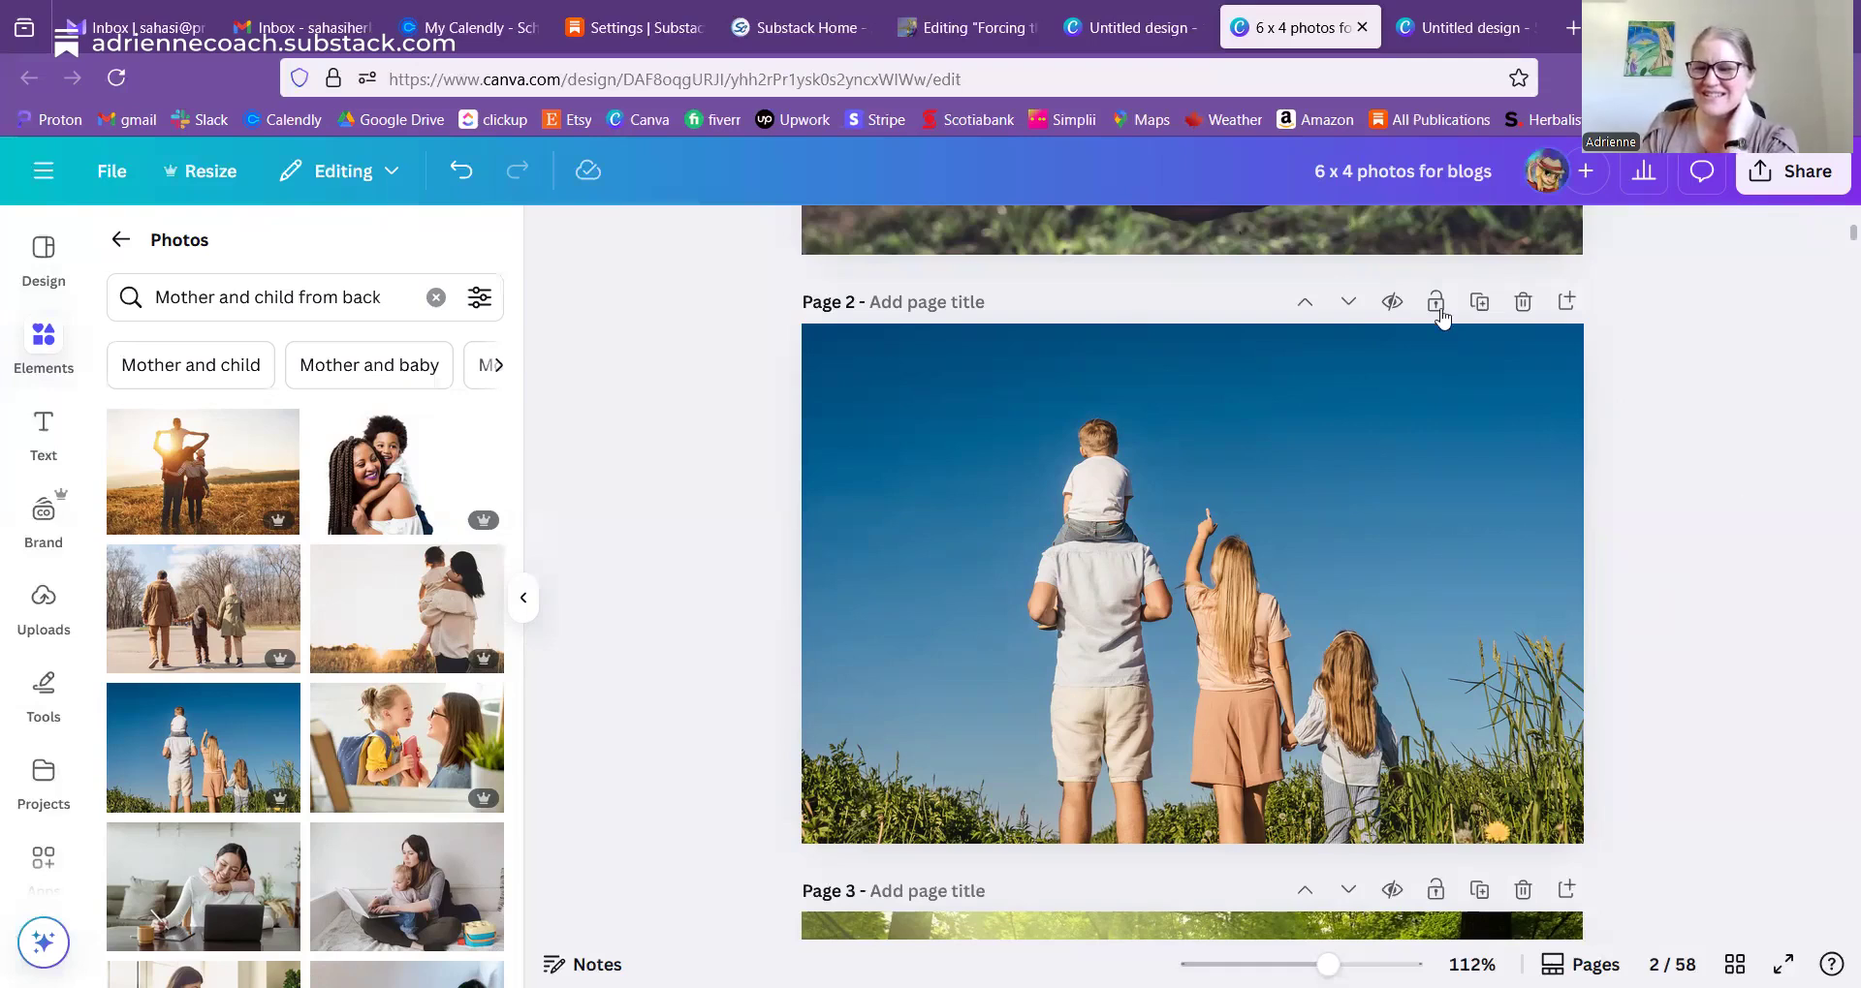
- Download only the current page (Page 2) as a PNG
left_click(1783, 167)
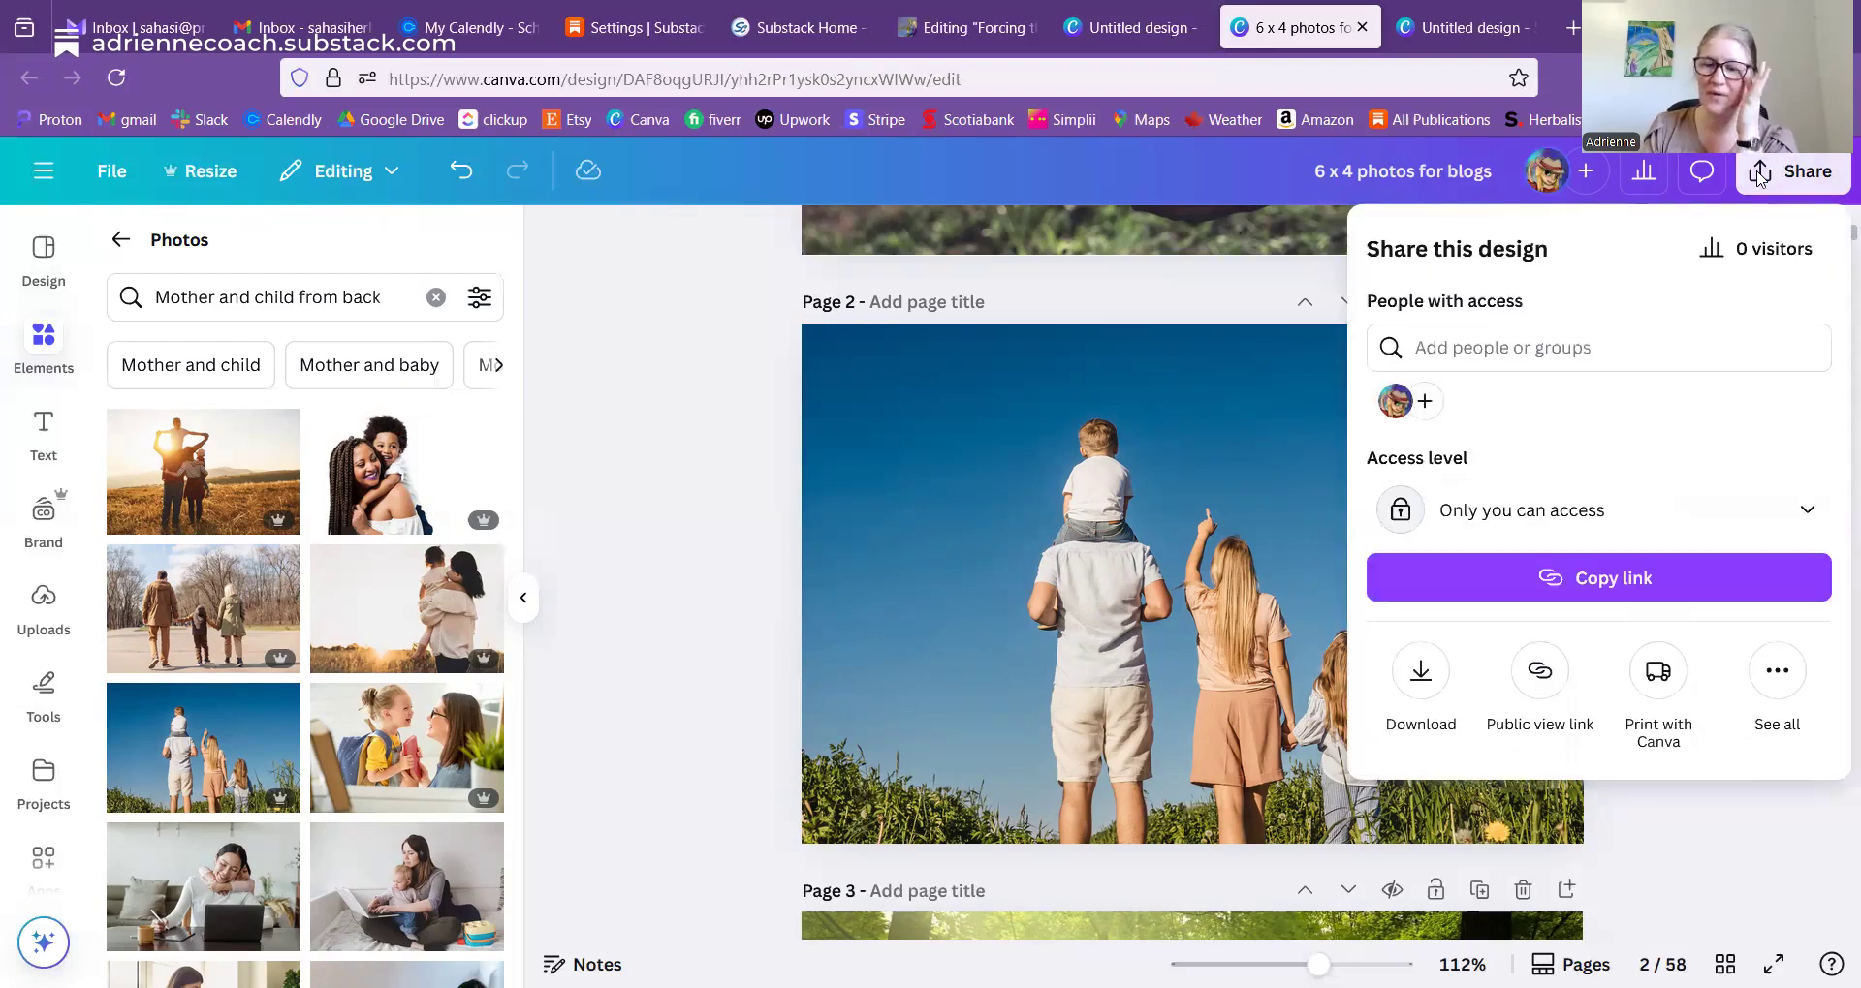
left_click(1429, 675)
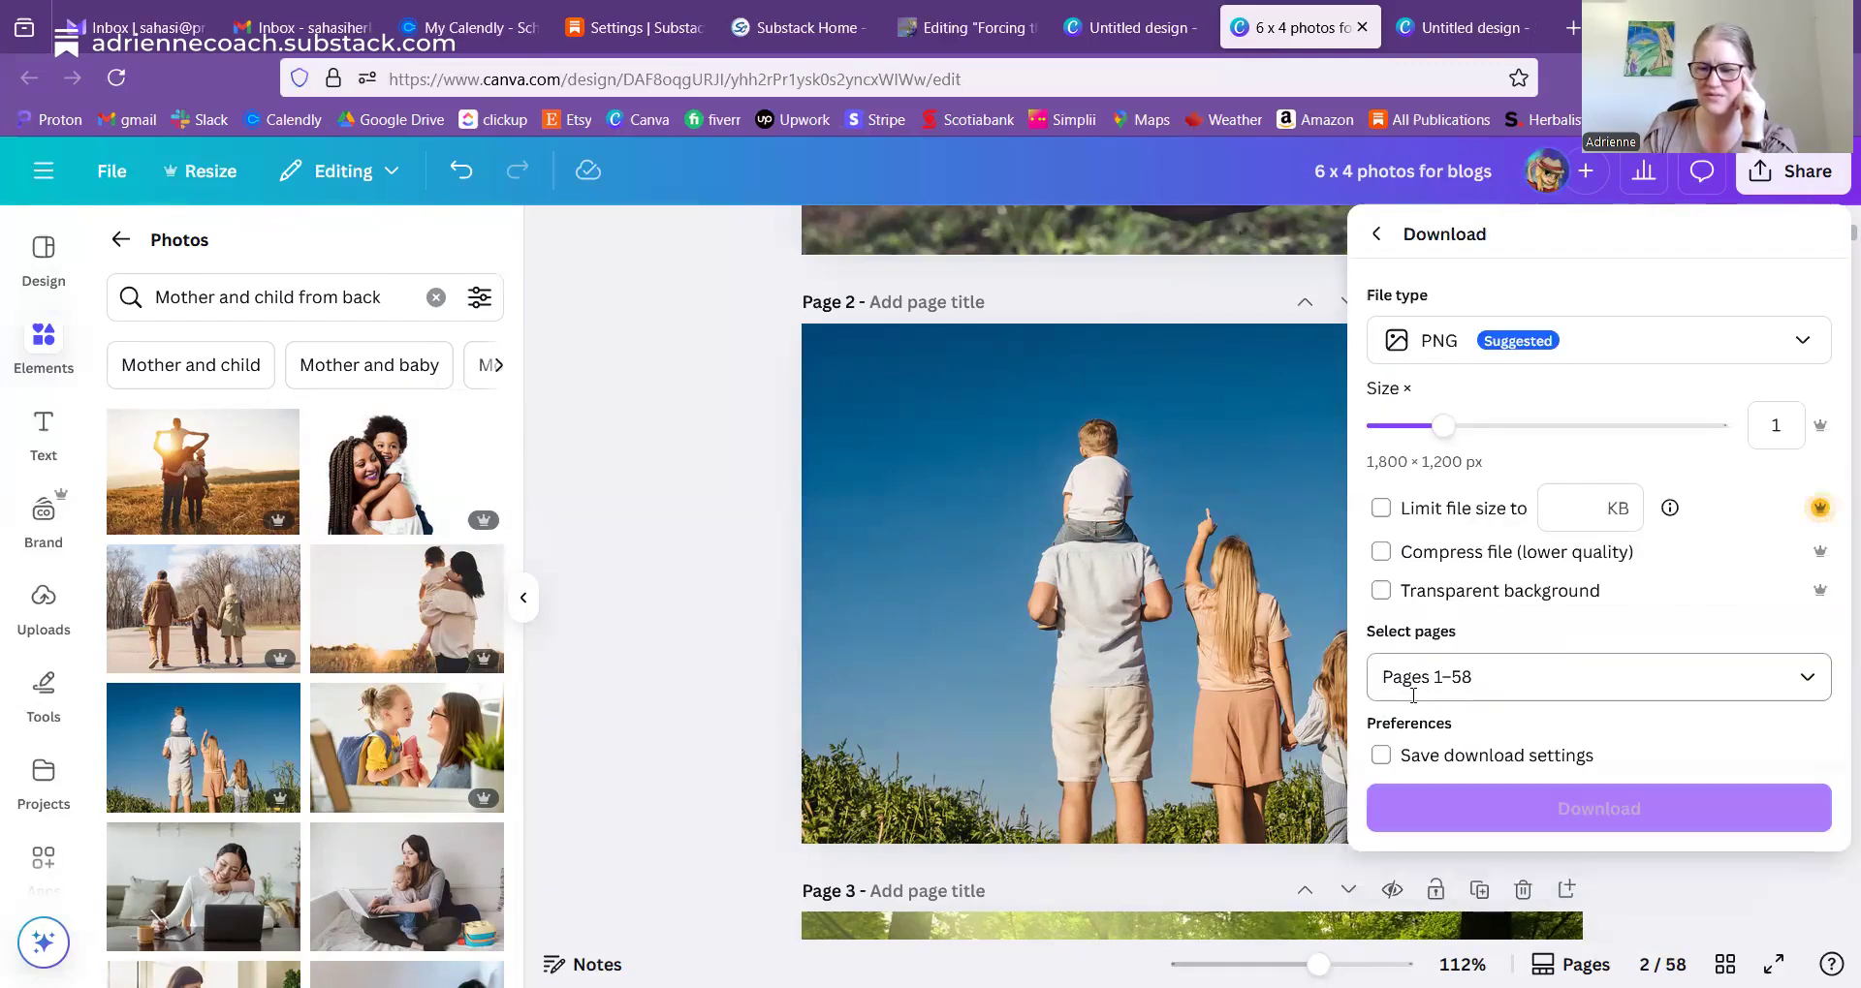
left_click_drag(1418, 679, 1411, 681)
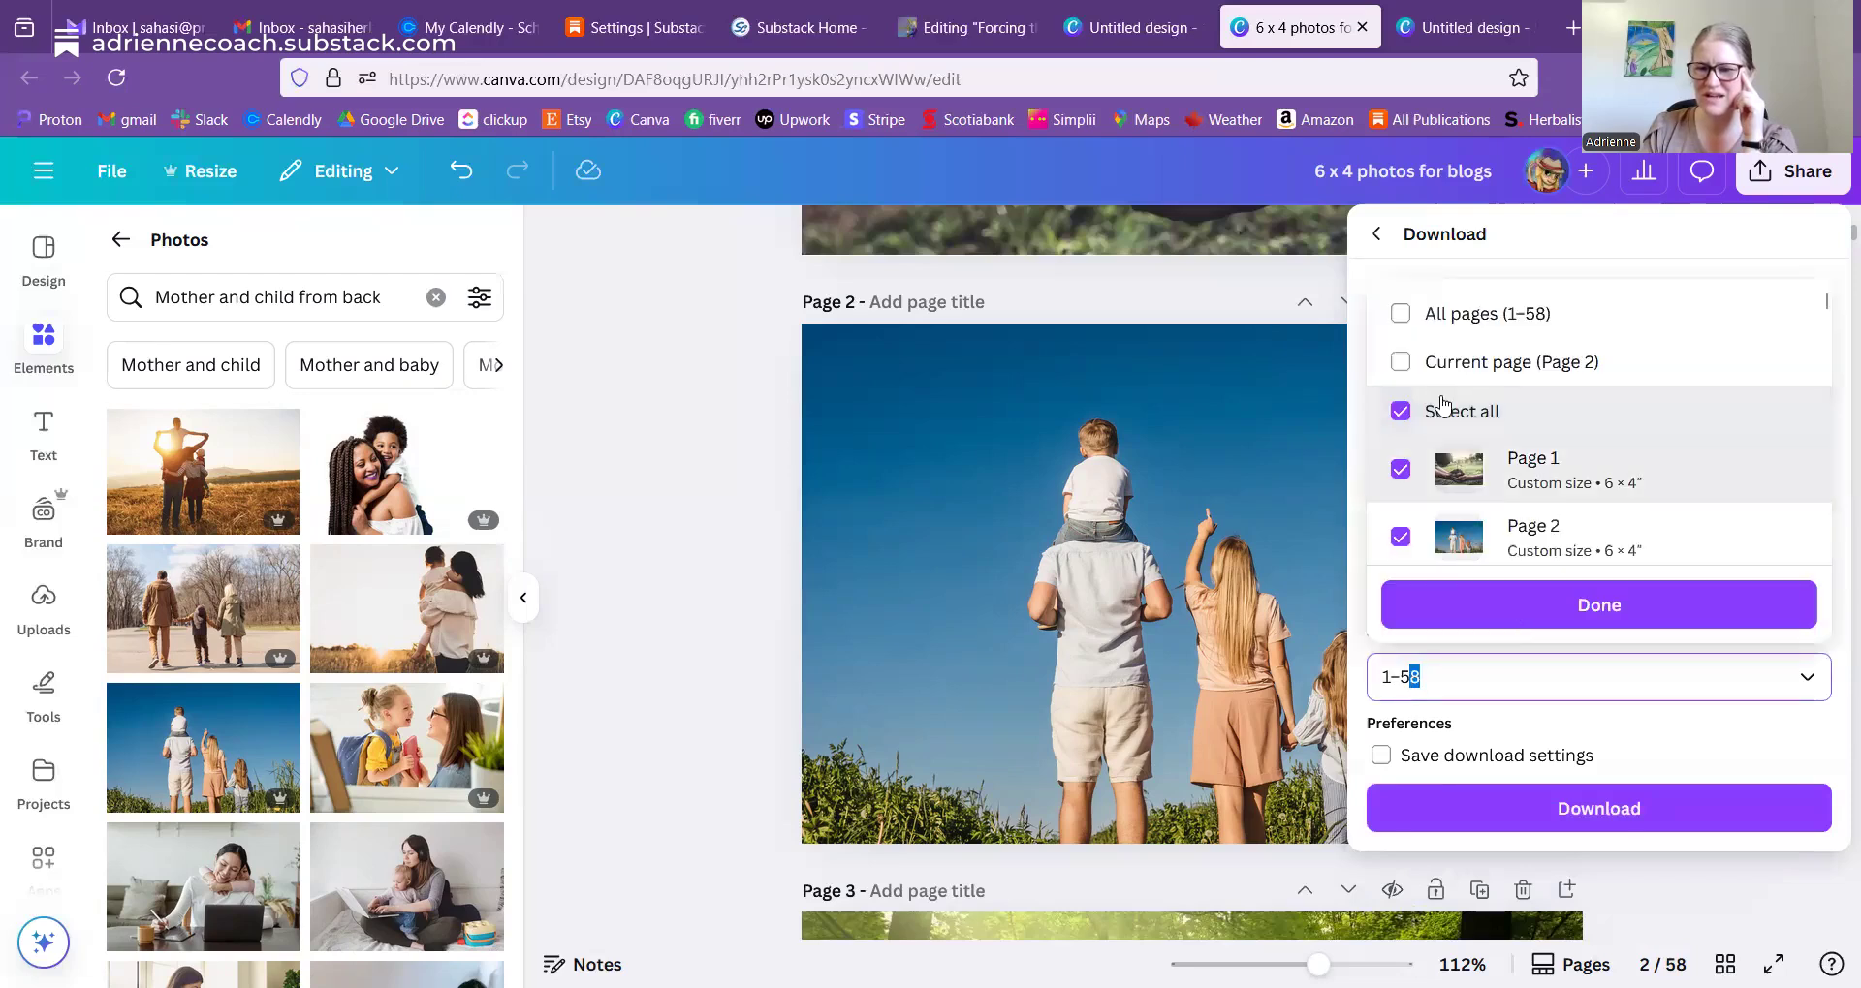
left_click(1401, 413)
left_click(1402, 364)
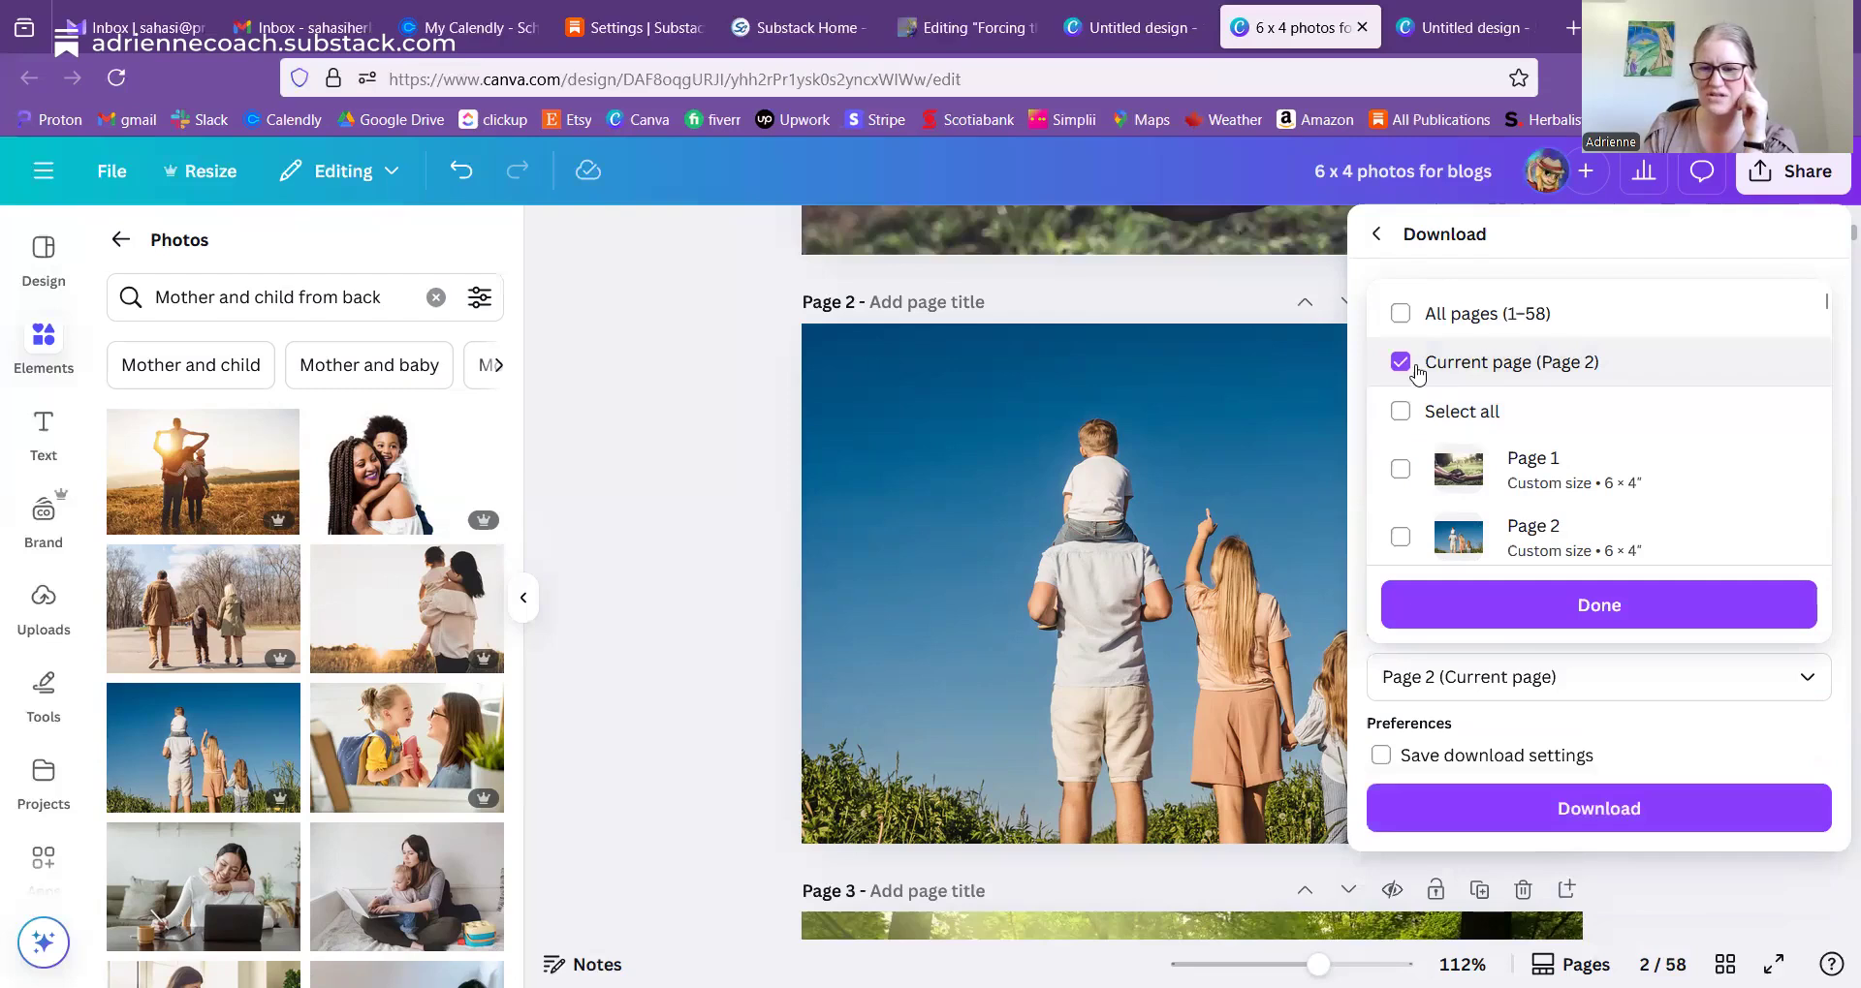
left_click(1525, 617)
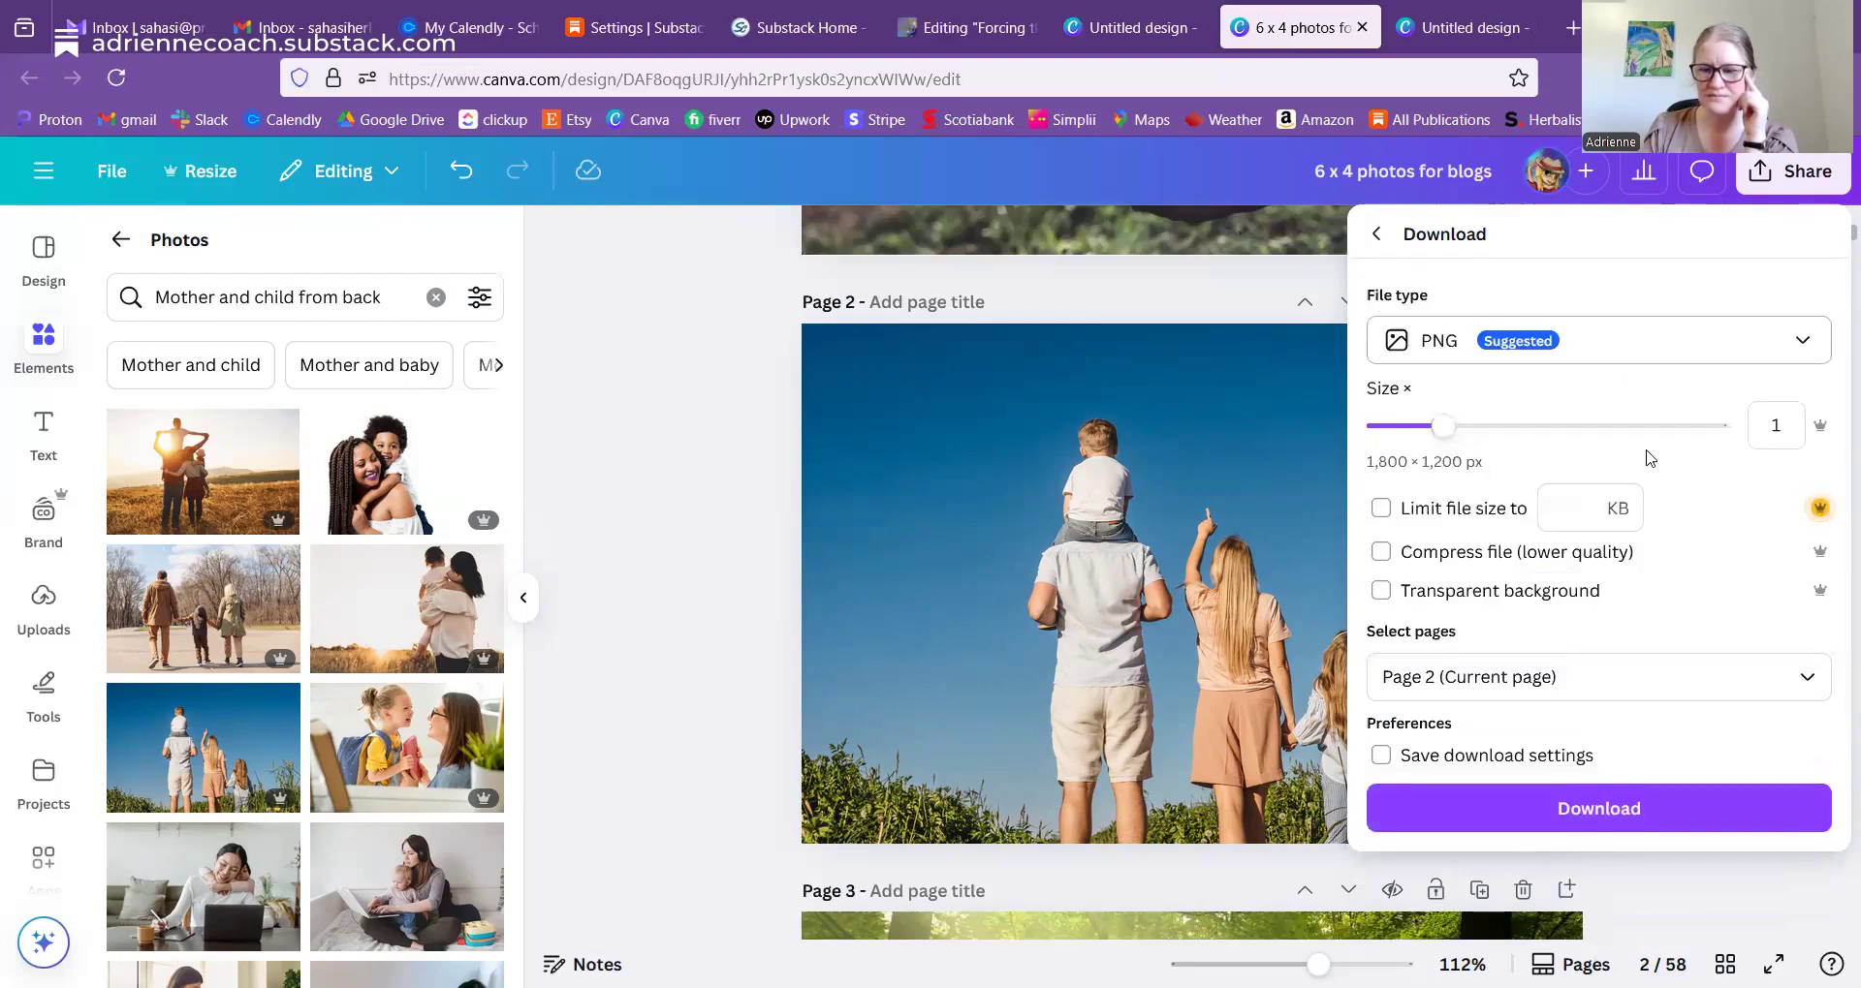
left_click(1546, 808)
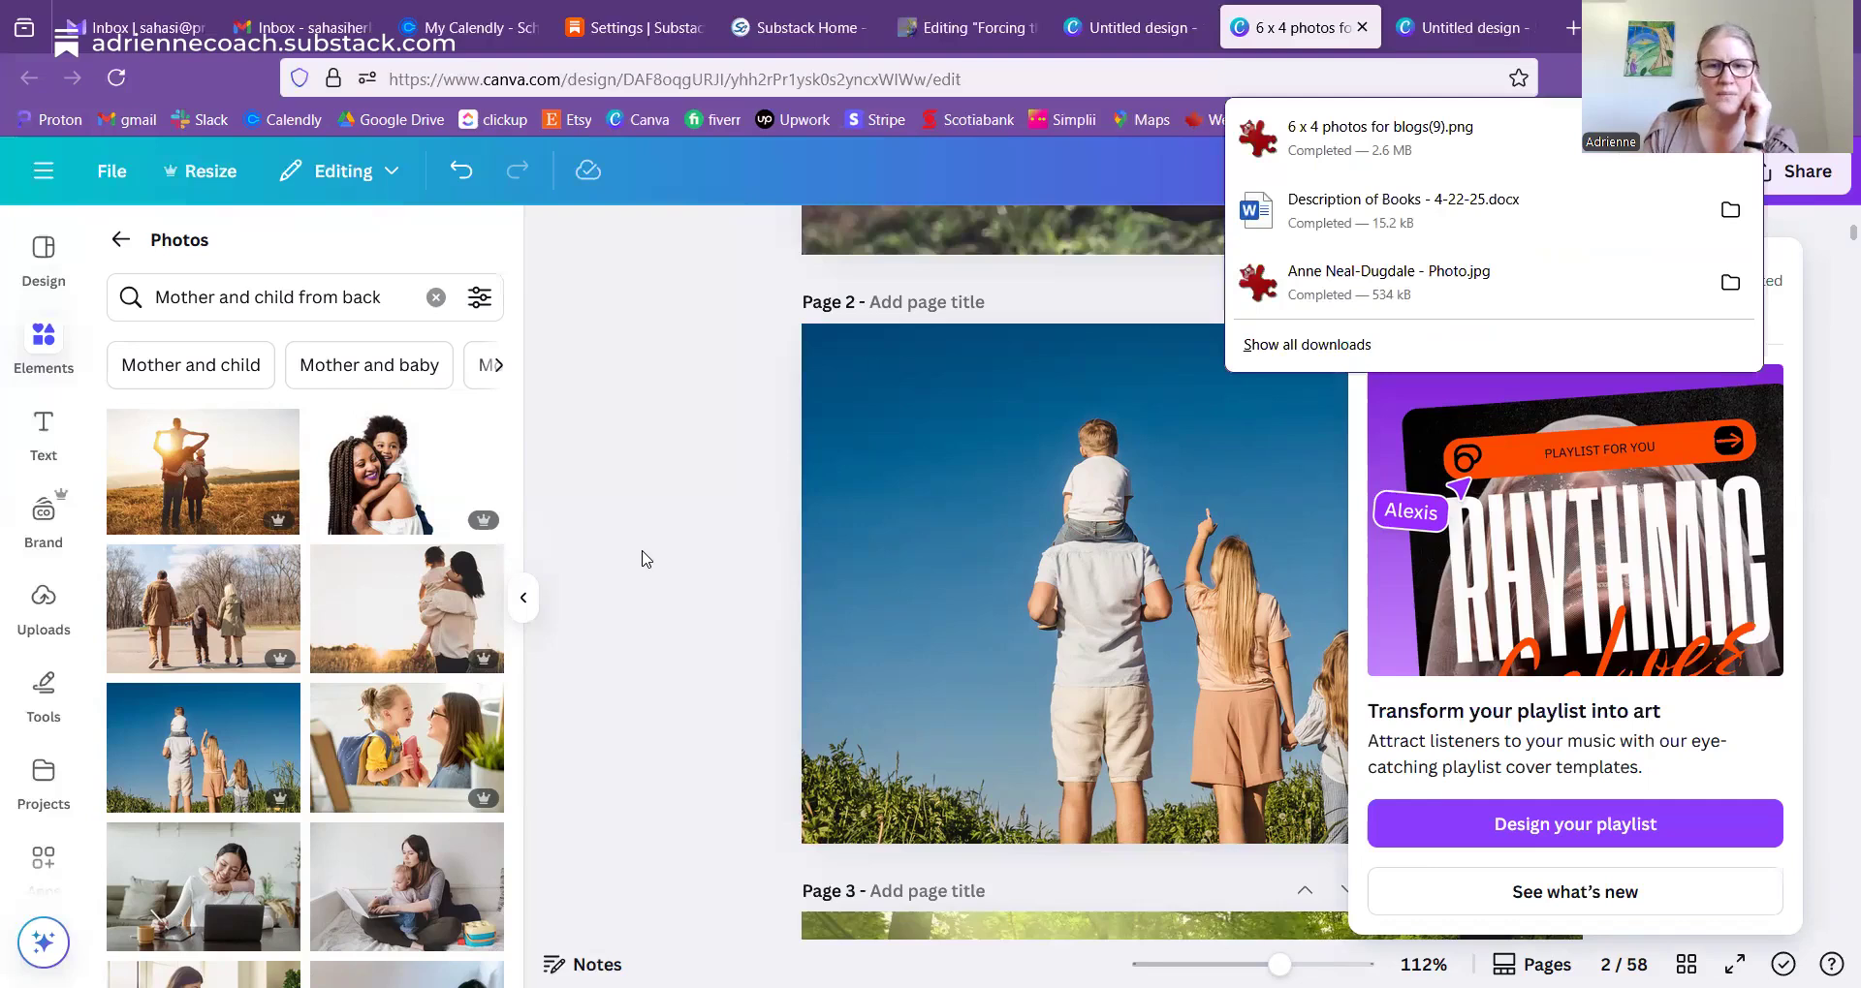
- Switch to the Substack draft and insert 6 x 4 photos for blogs(9).png from Downloads above the opening quote
left_click(937, 8)
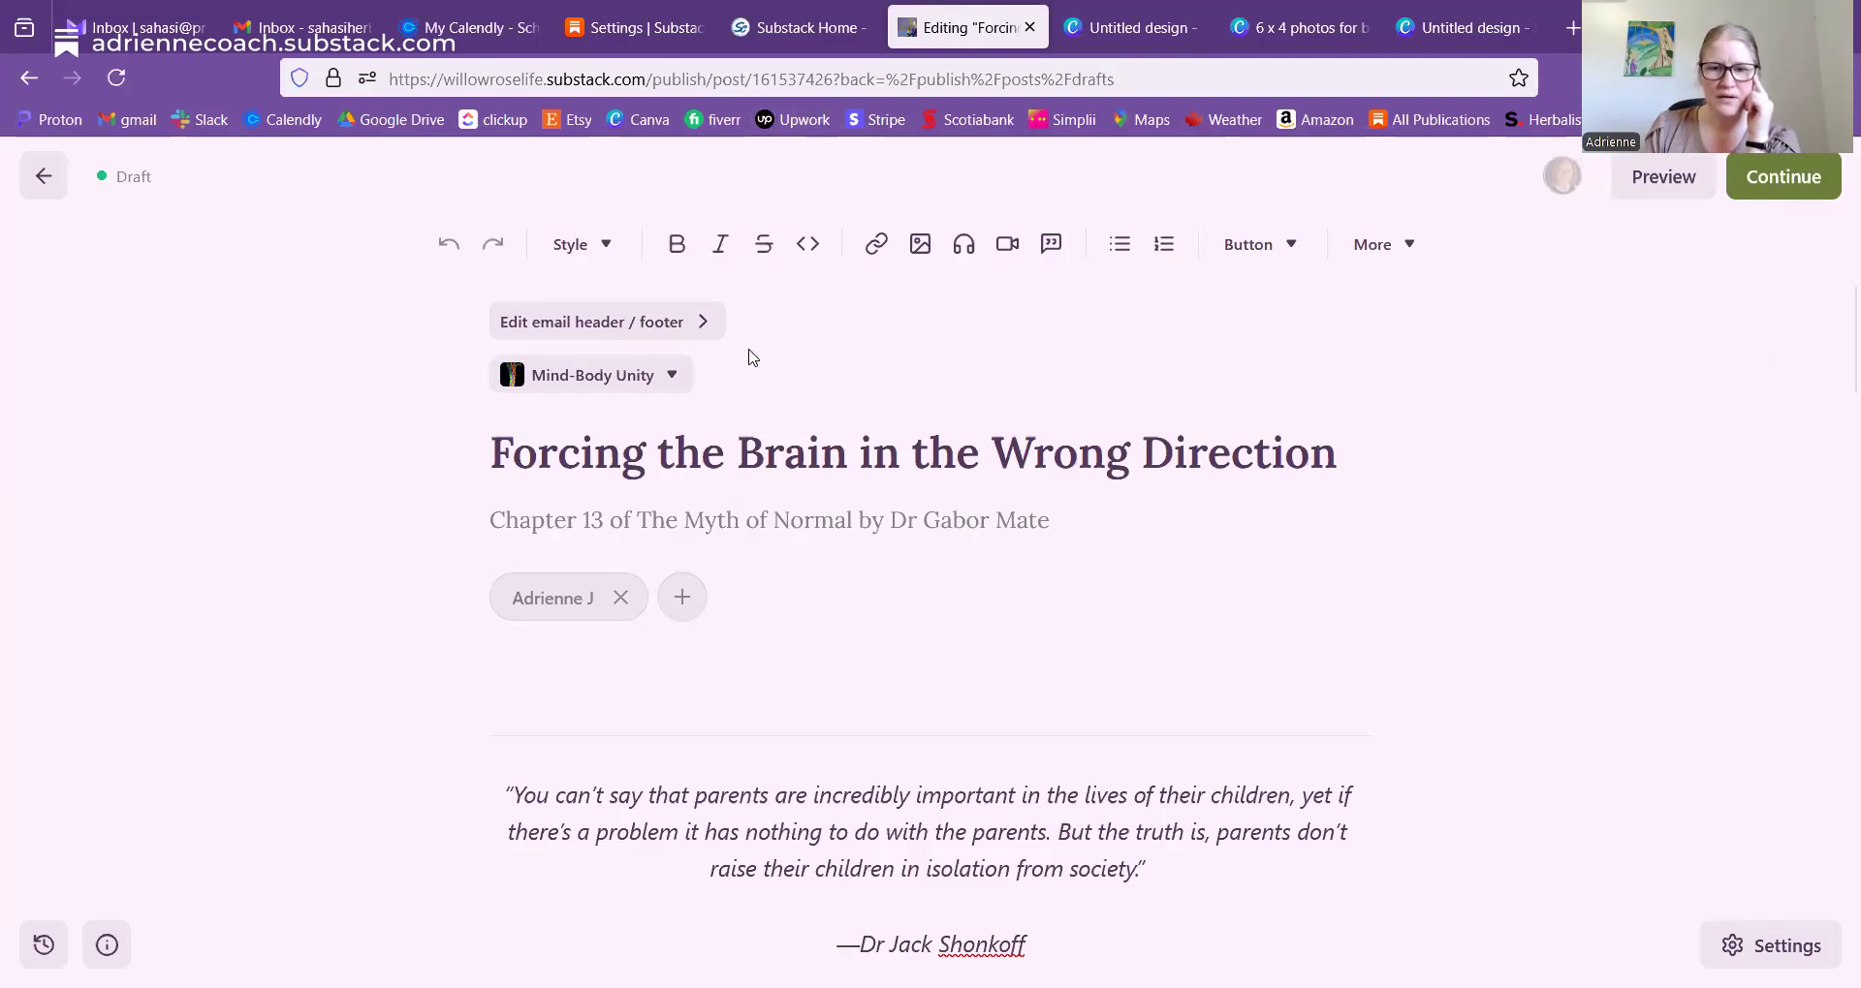
left_click(921, 246)
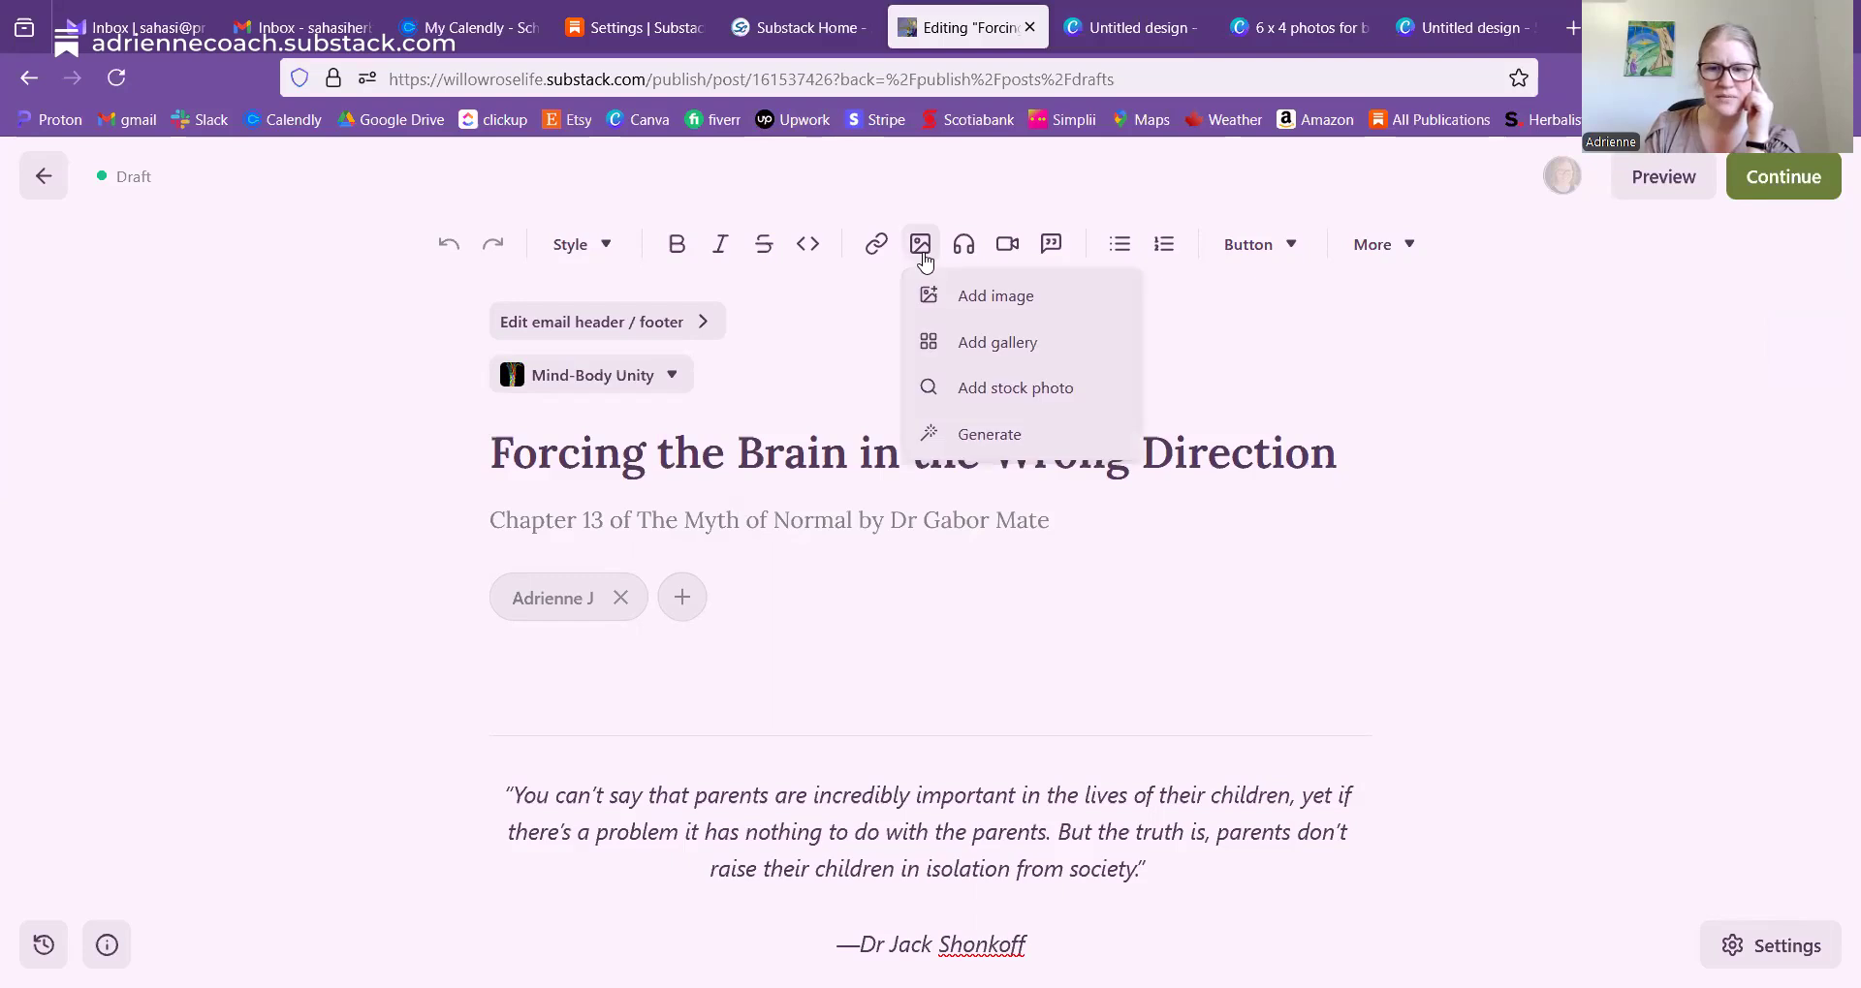
left_click(962, 298)
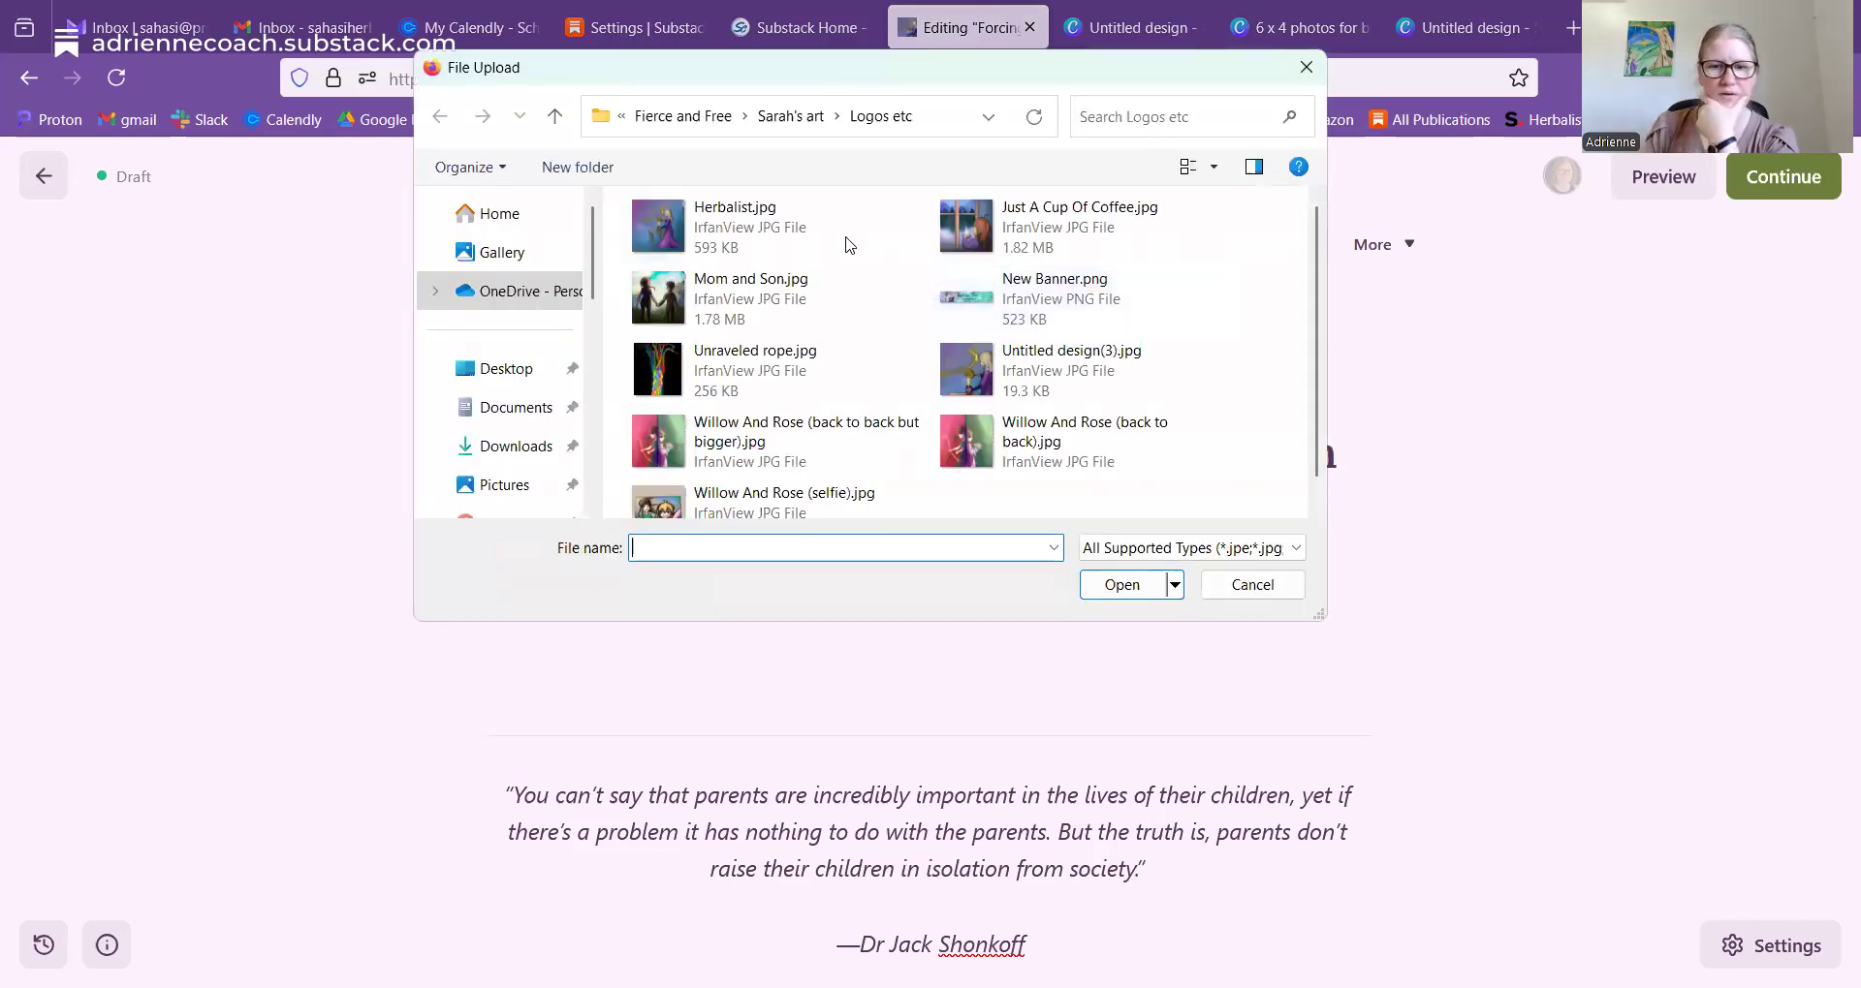
left_click(521, 444)
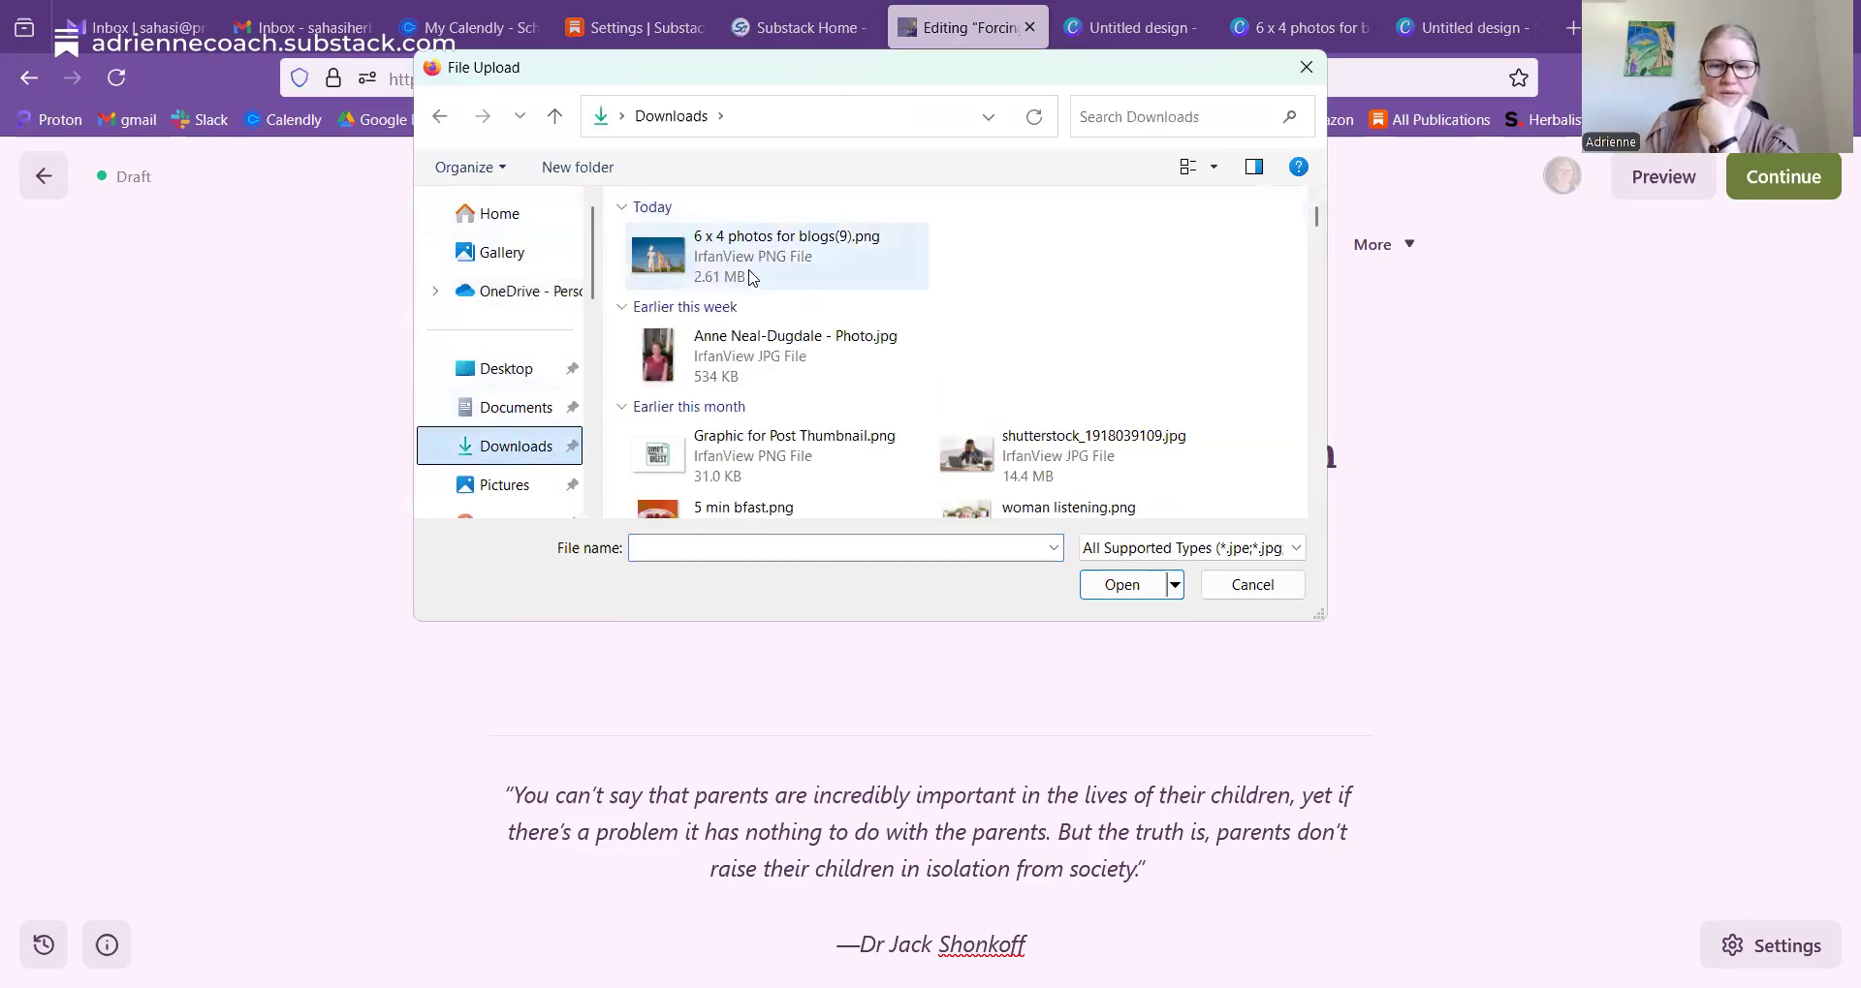
left_click(785, 279)
left_click(1102, 585)
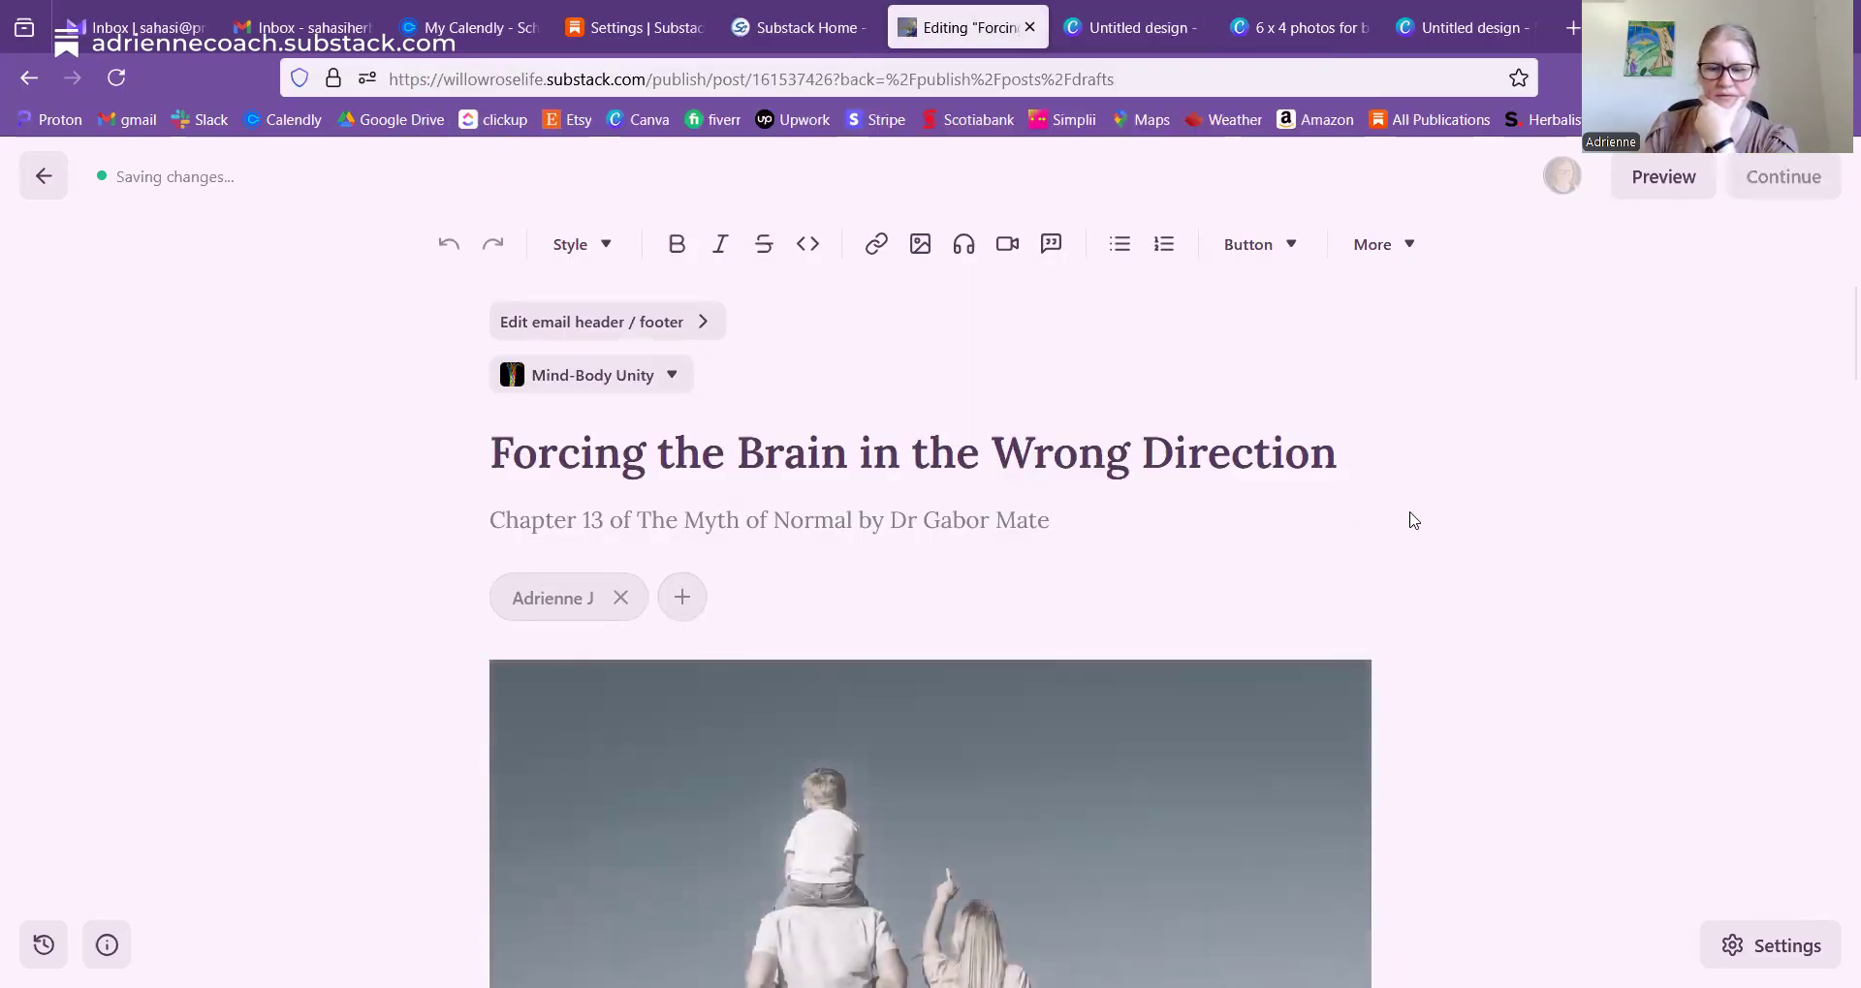
scroll(1413, 520, "down", 2)
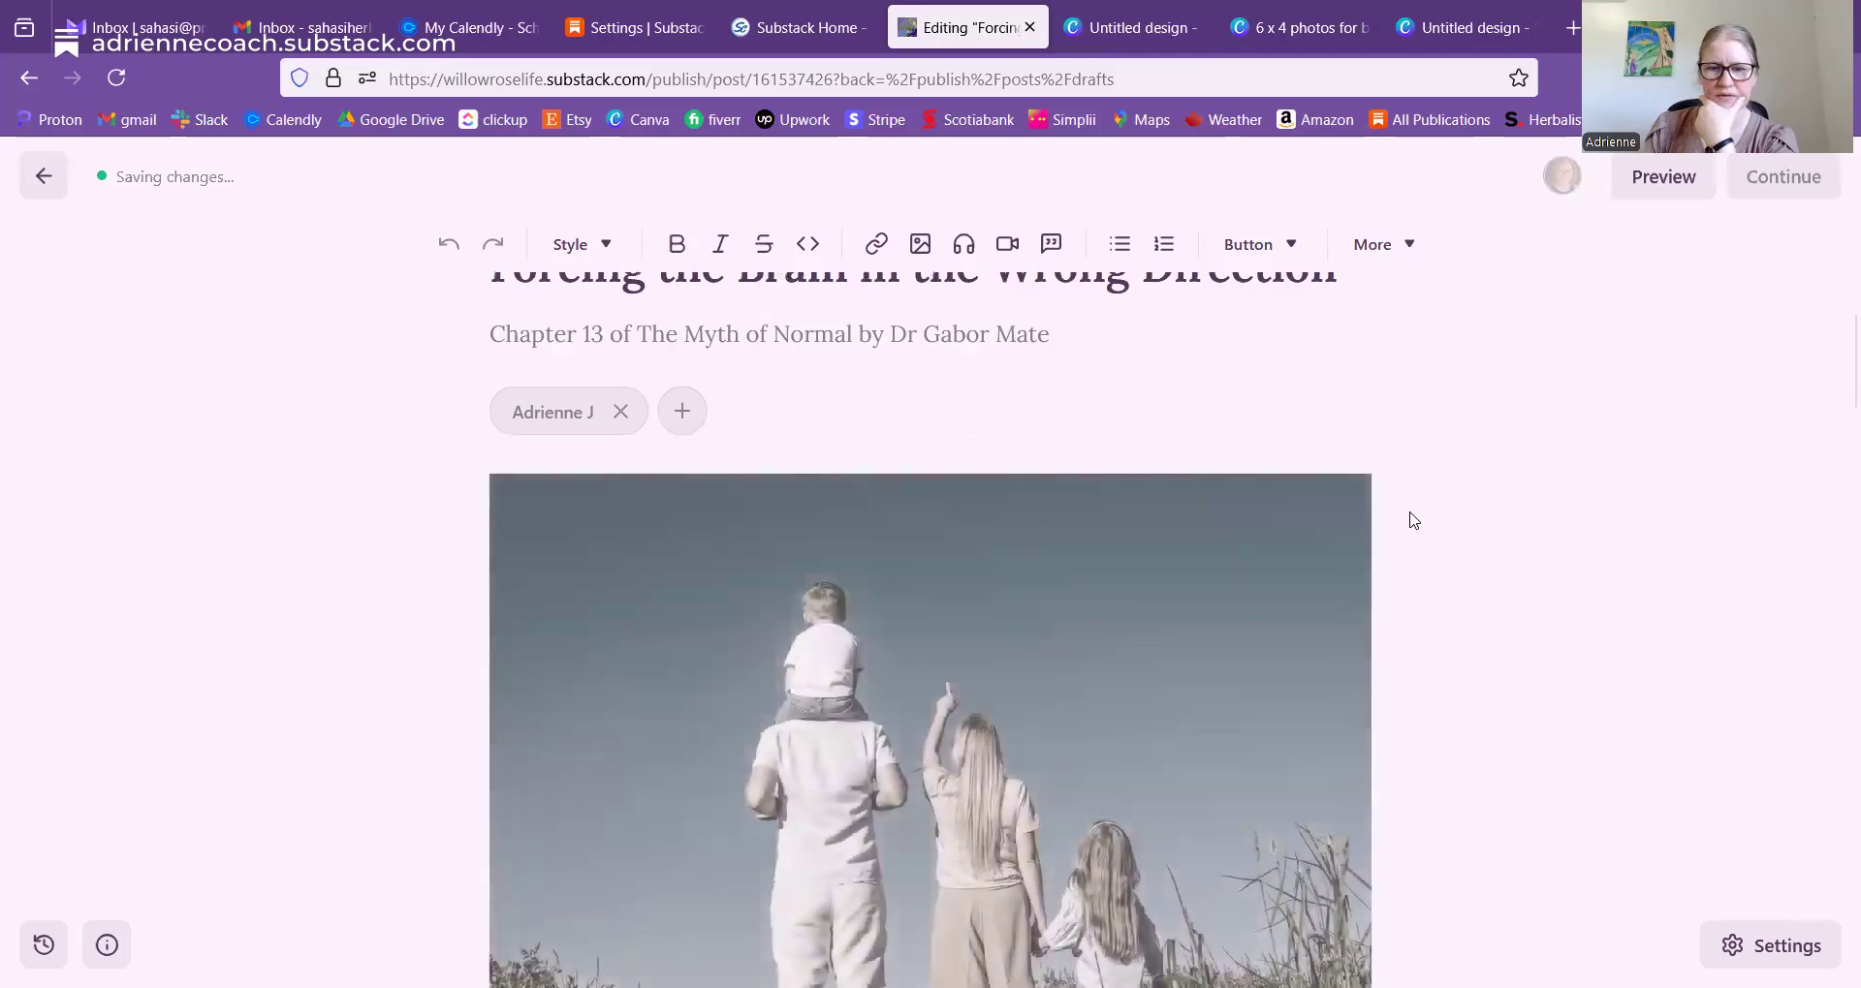
scroll(1413, 520, "down", 2)
scroll(1413, 520, "down", 2)
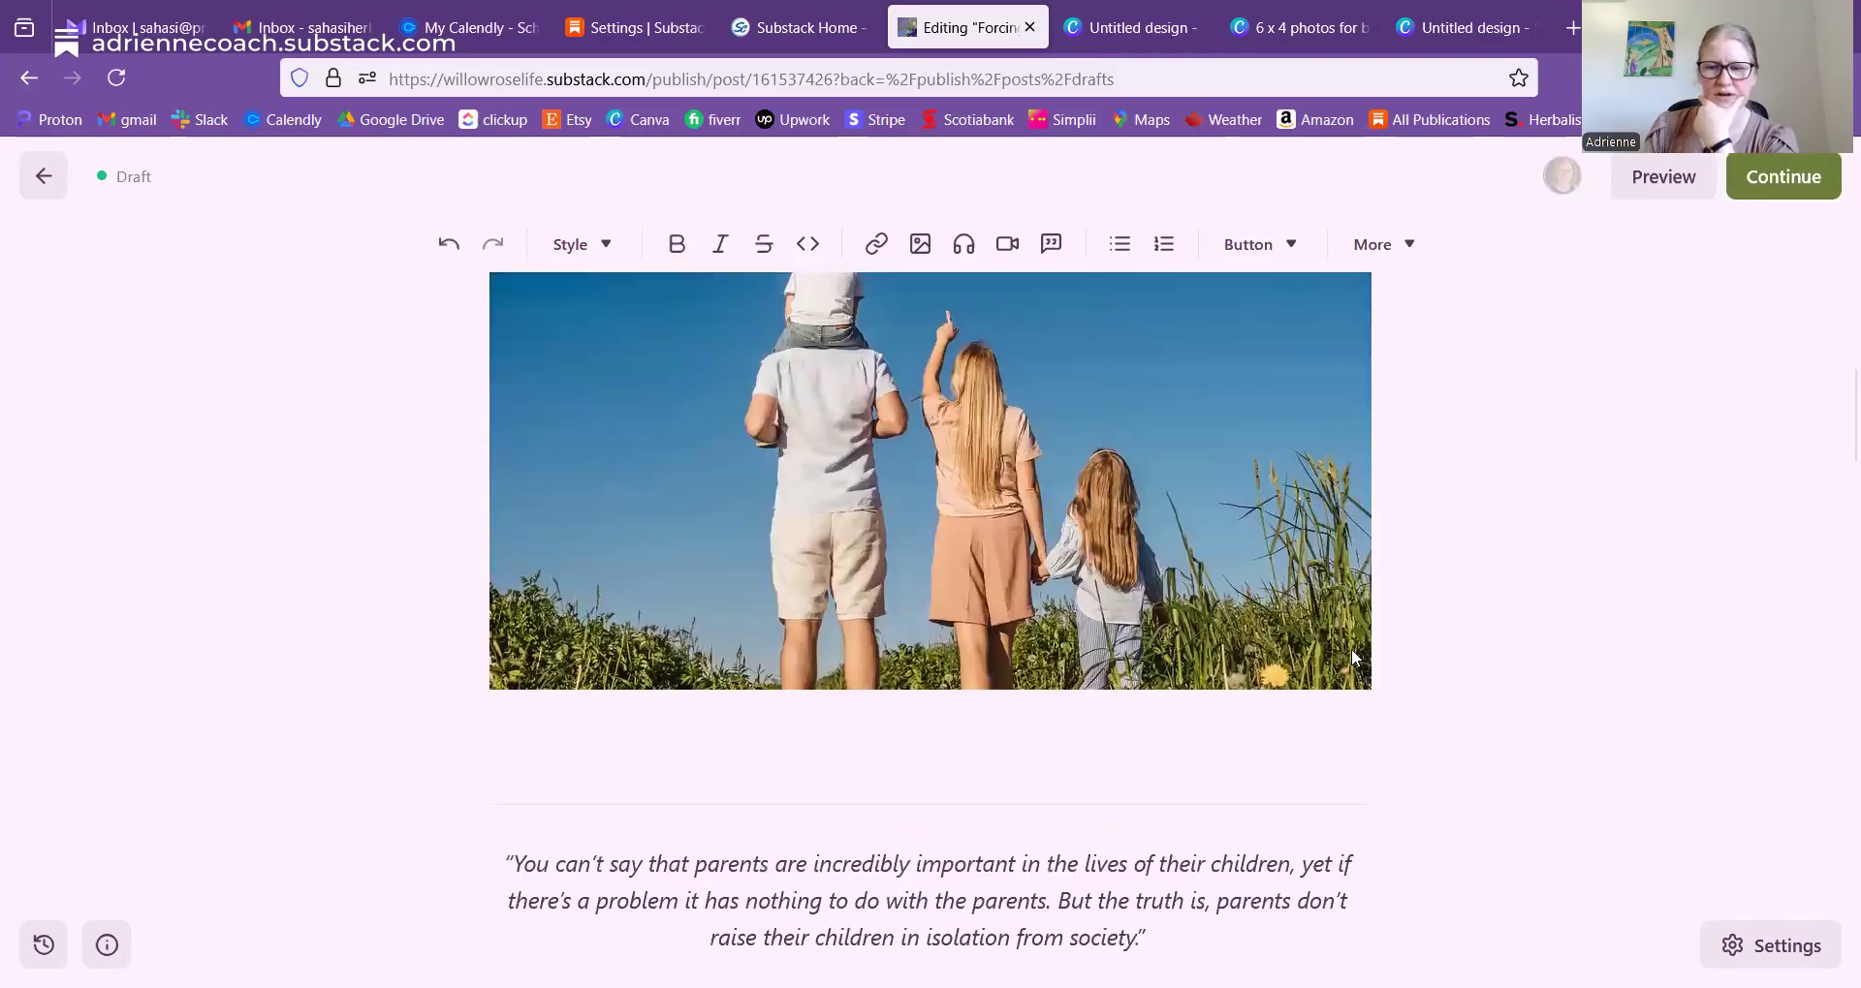
scroll(1391, 629, "up", 3)
scroll(1292, 644, "up", 3)
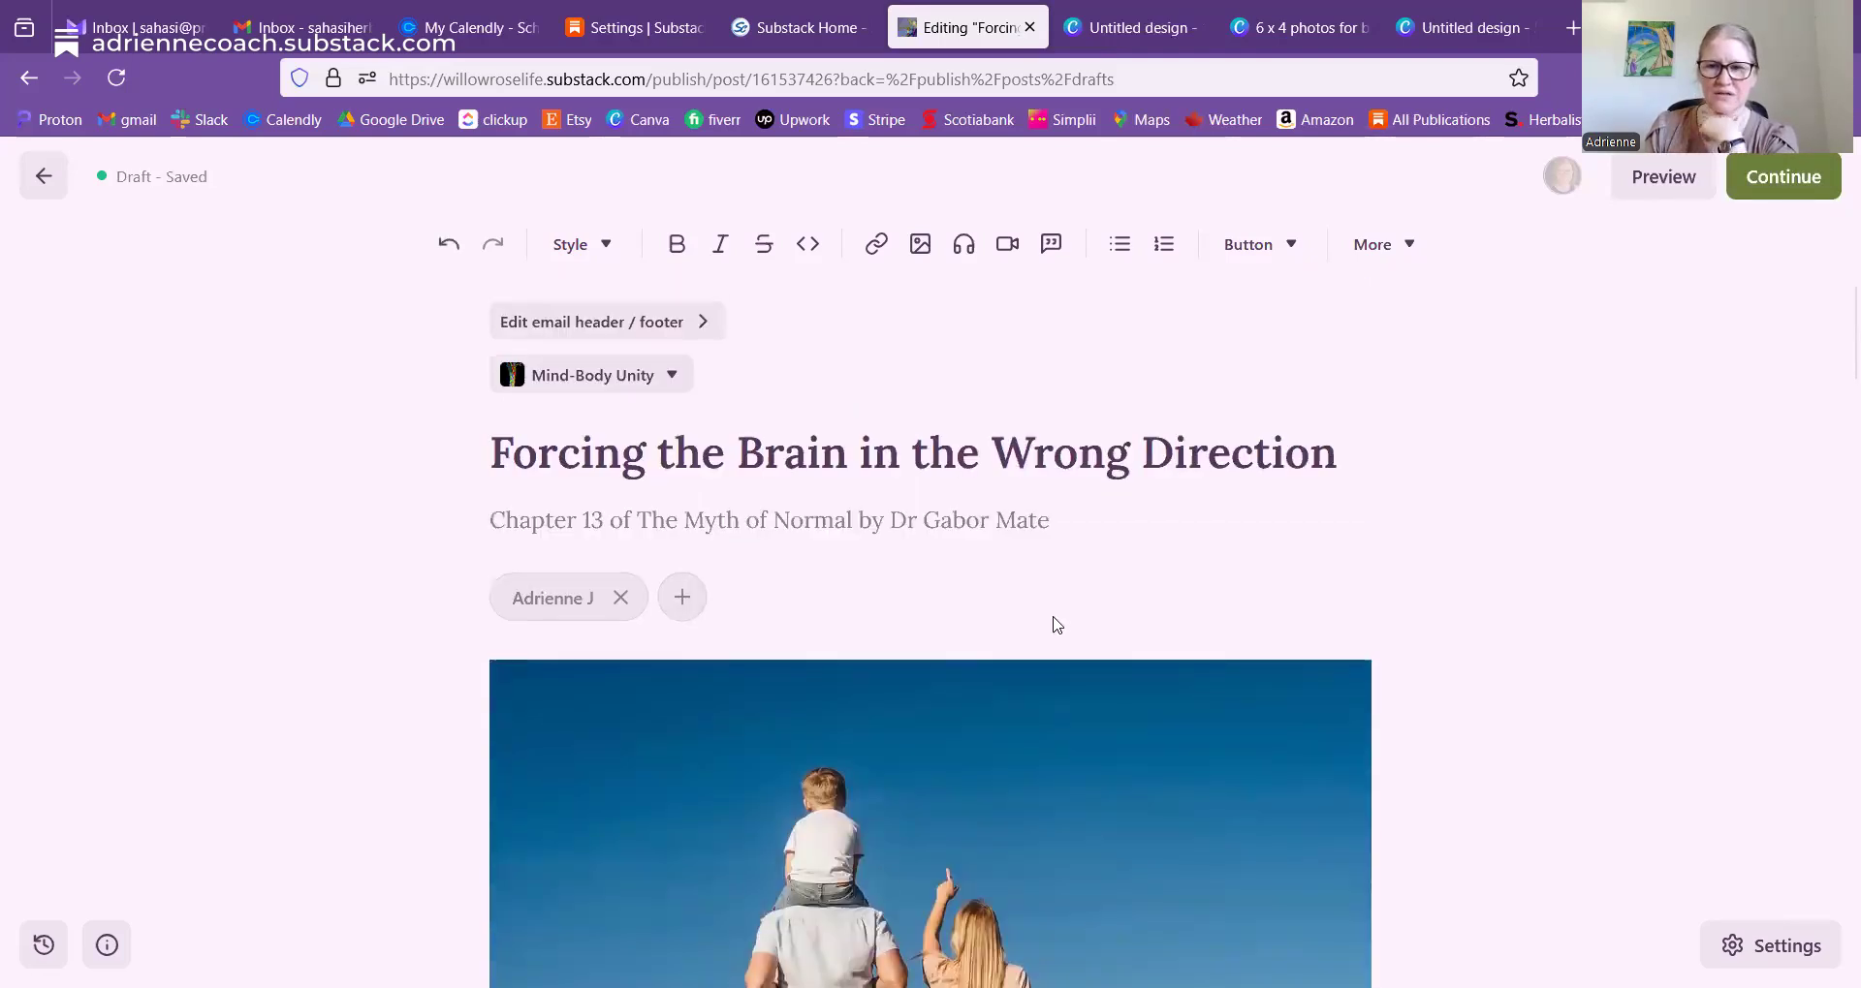
scroll(1046, 630, "down", 4)
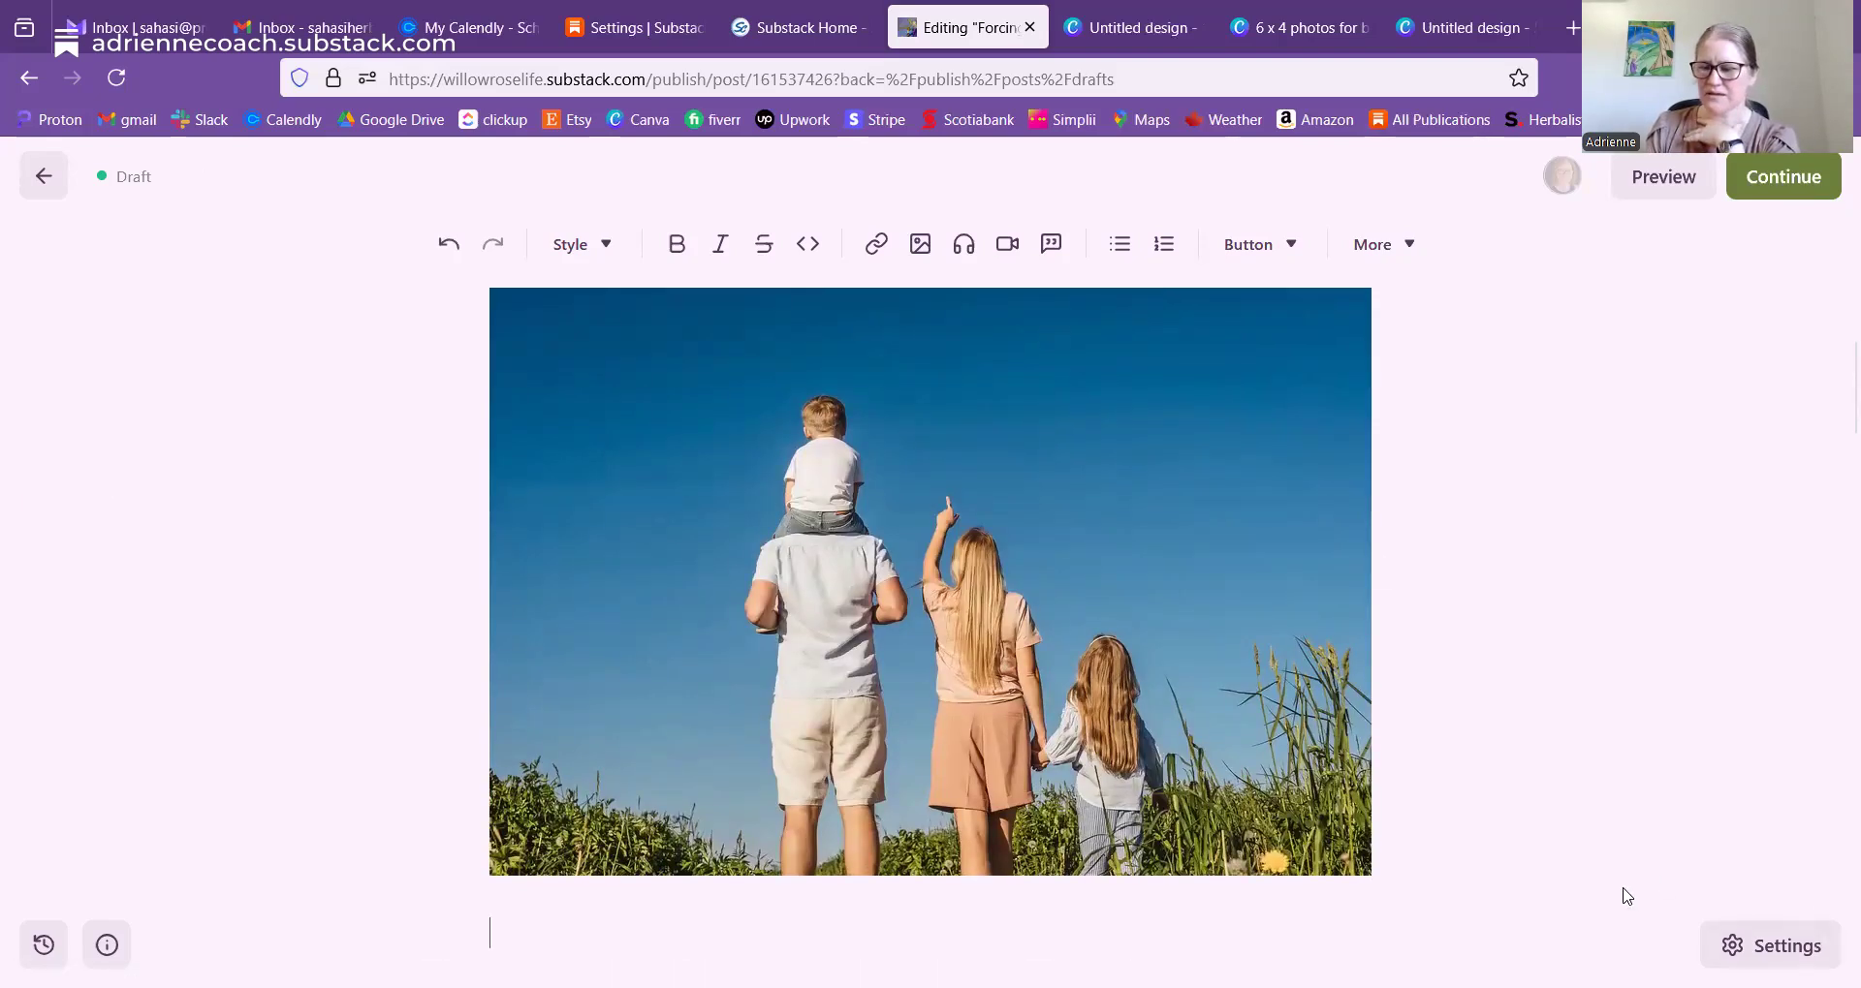
- Check the social preview thumbnail in the draft's post settings, and return to the draft
left_click(1771, 946)
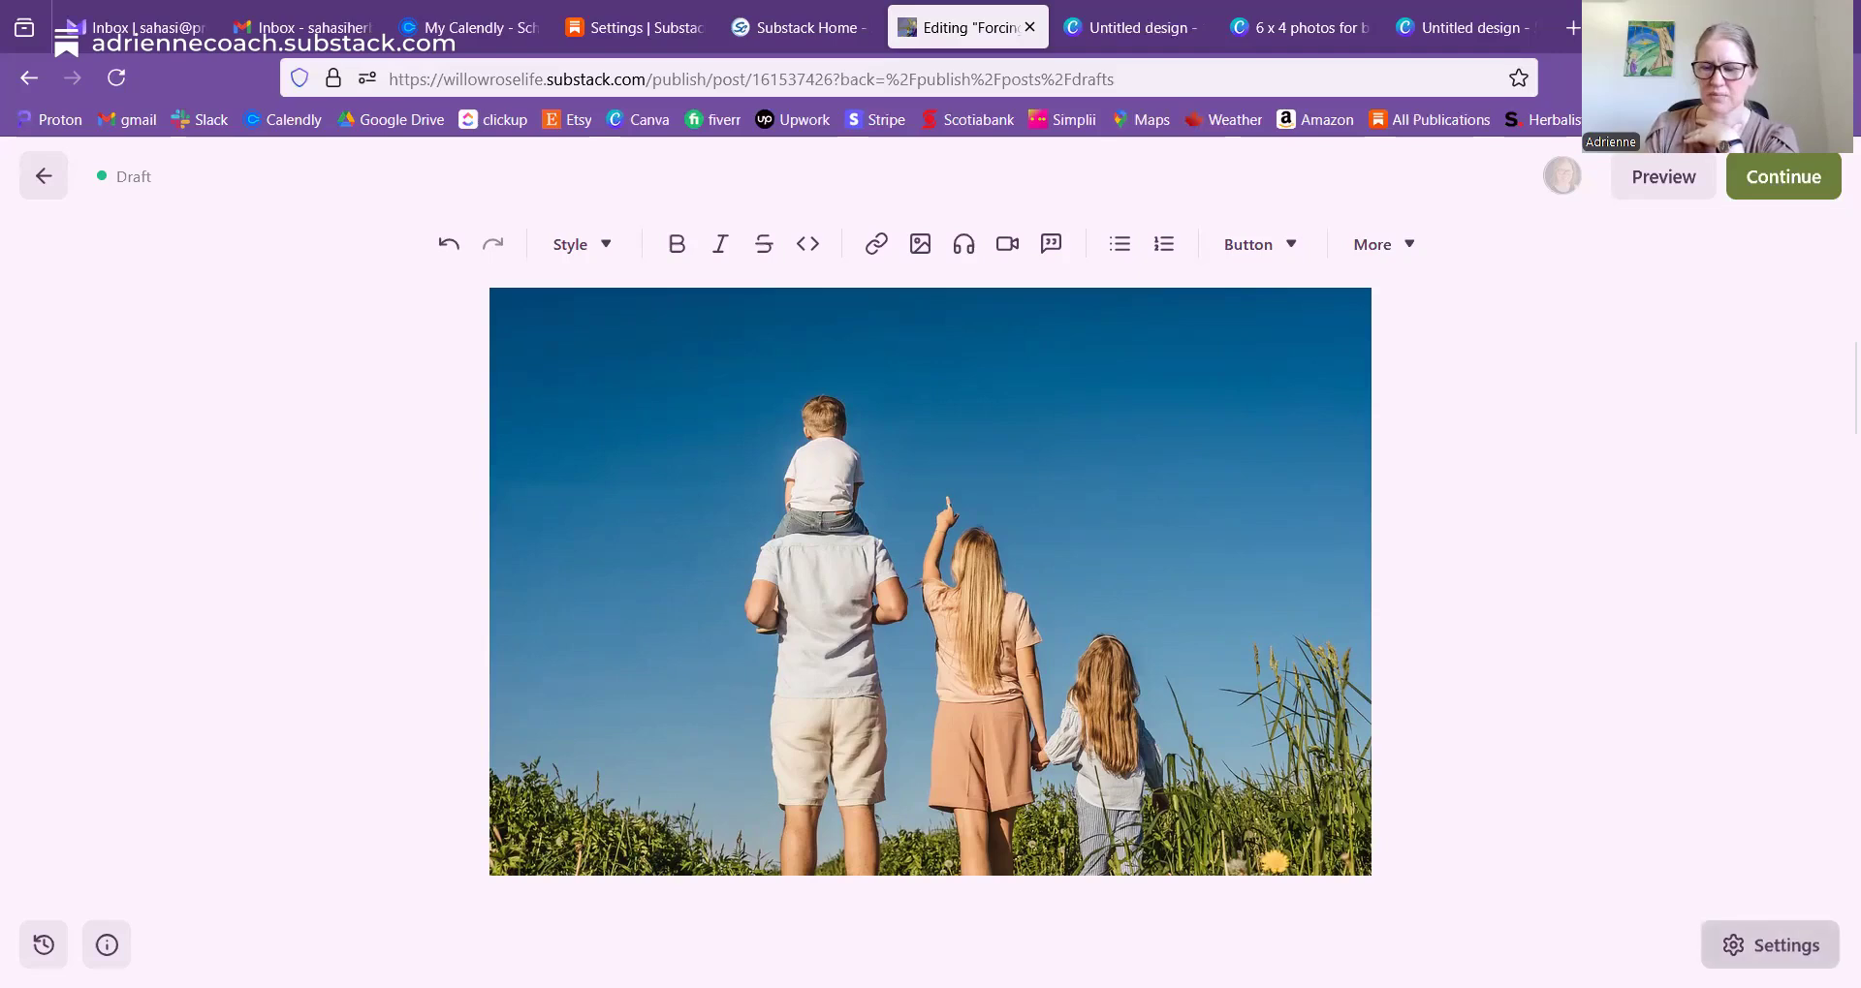
scroll(1192, 549, "down", 4)
scroll(1192, 549, "down", 4)
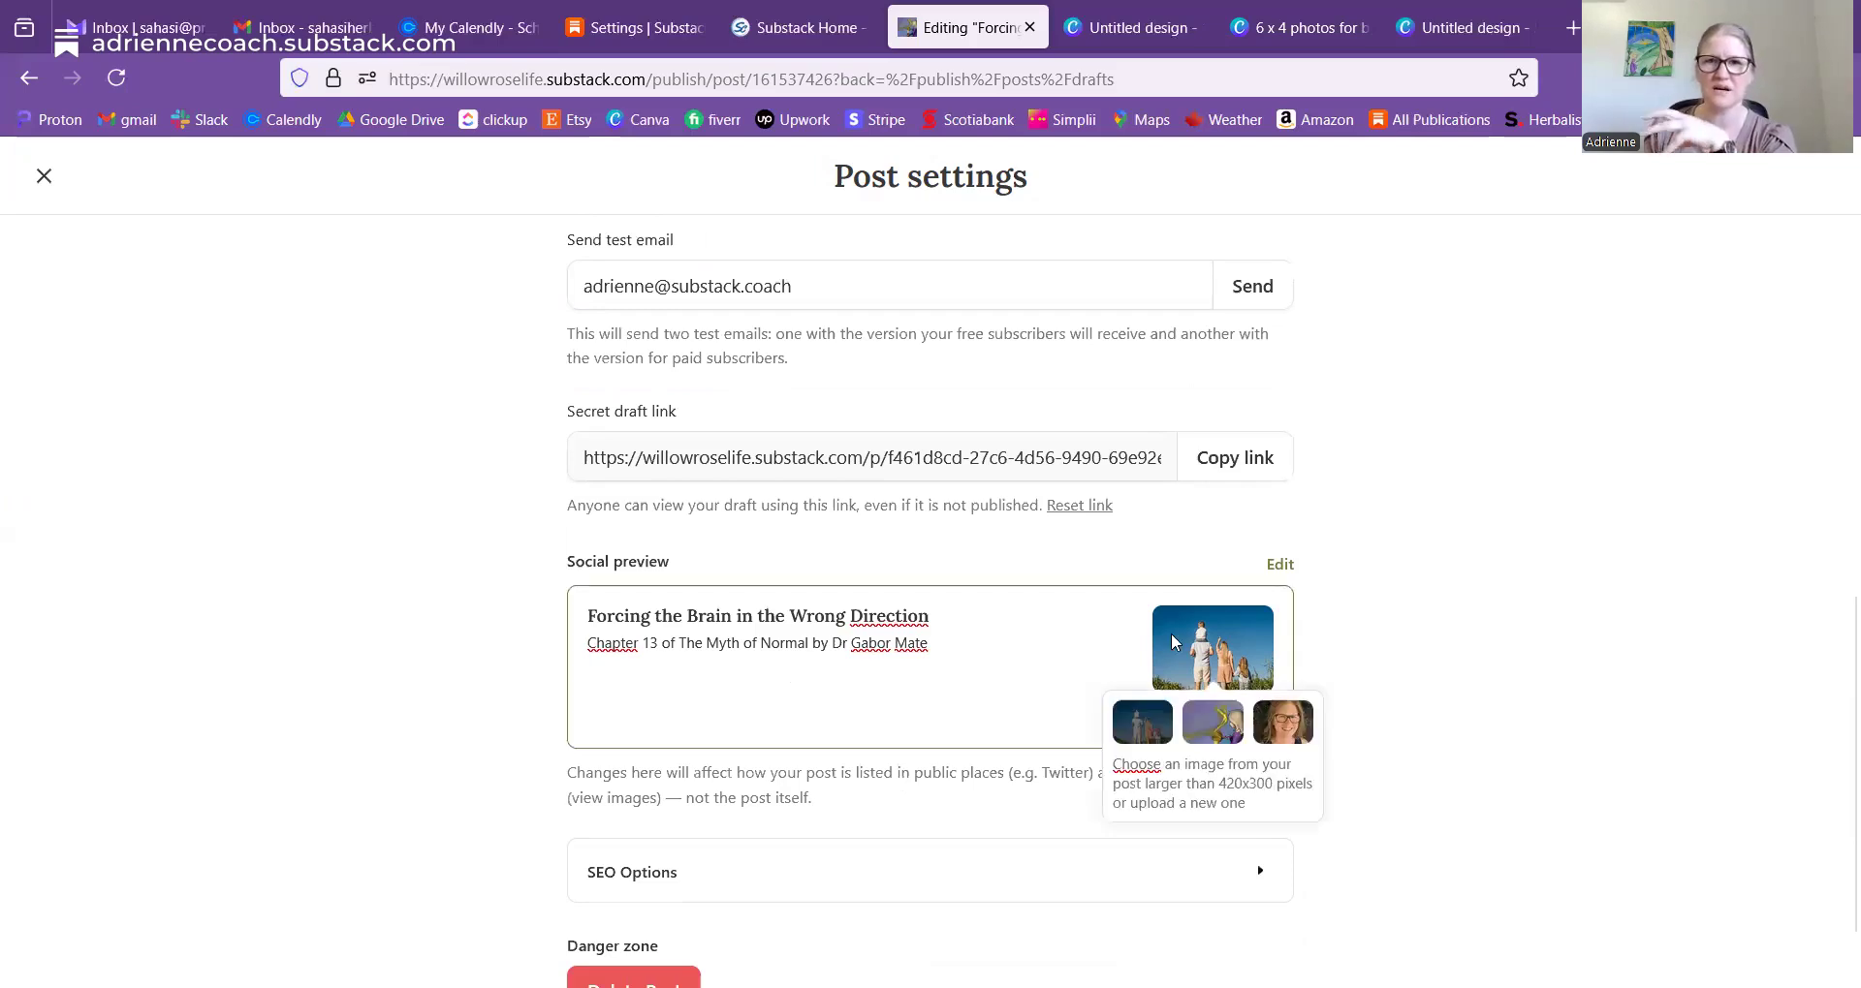
left_click(40, 189)
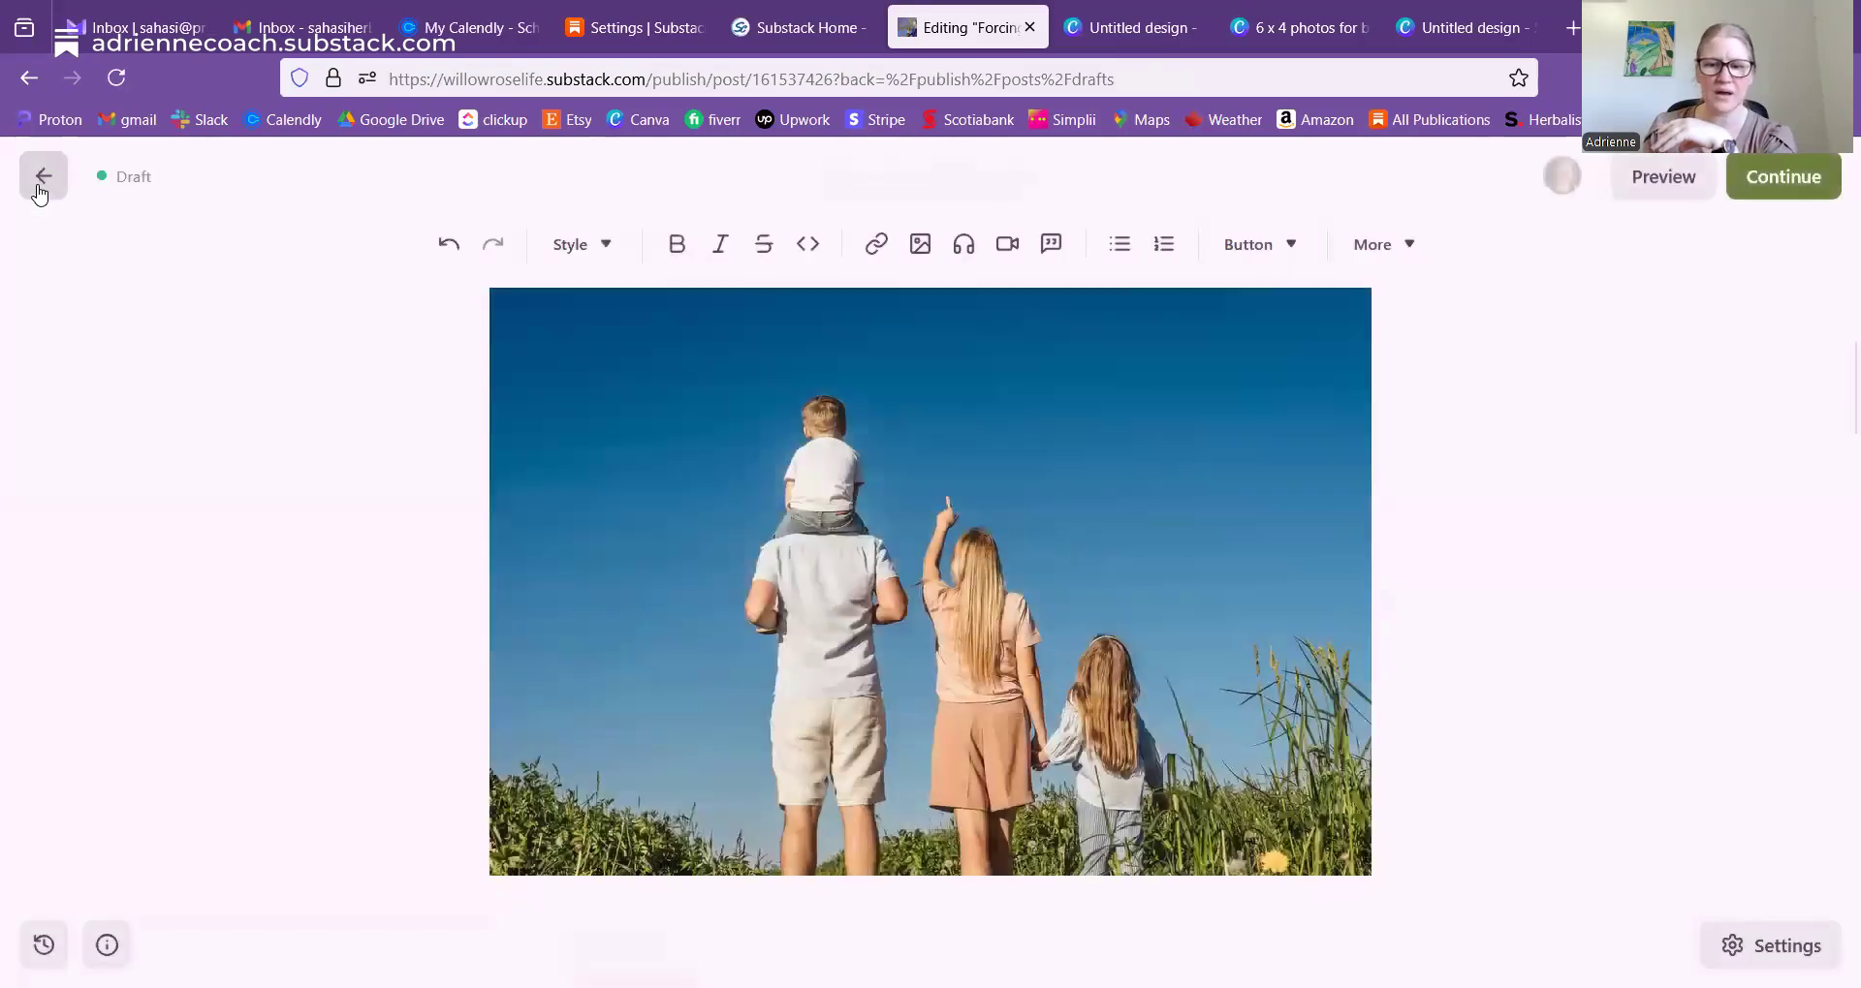
- Leave the draft and open the published post "Birch" for editing
left_click(39, 189)
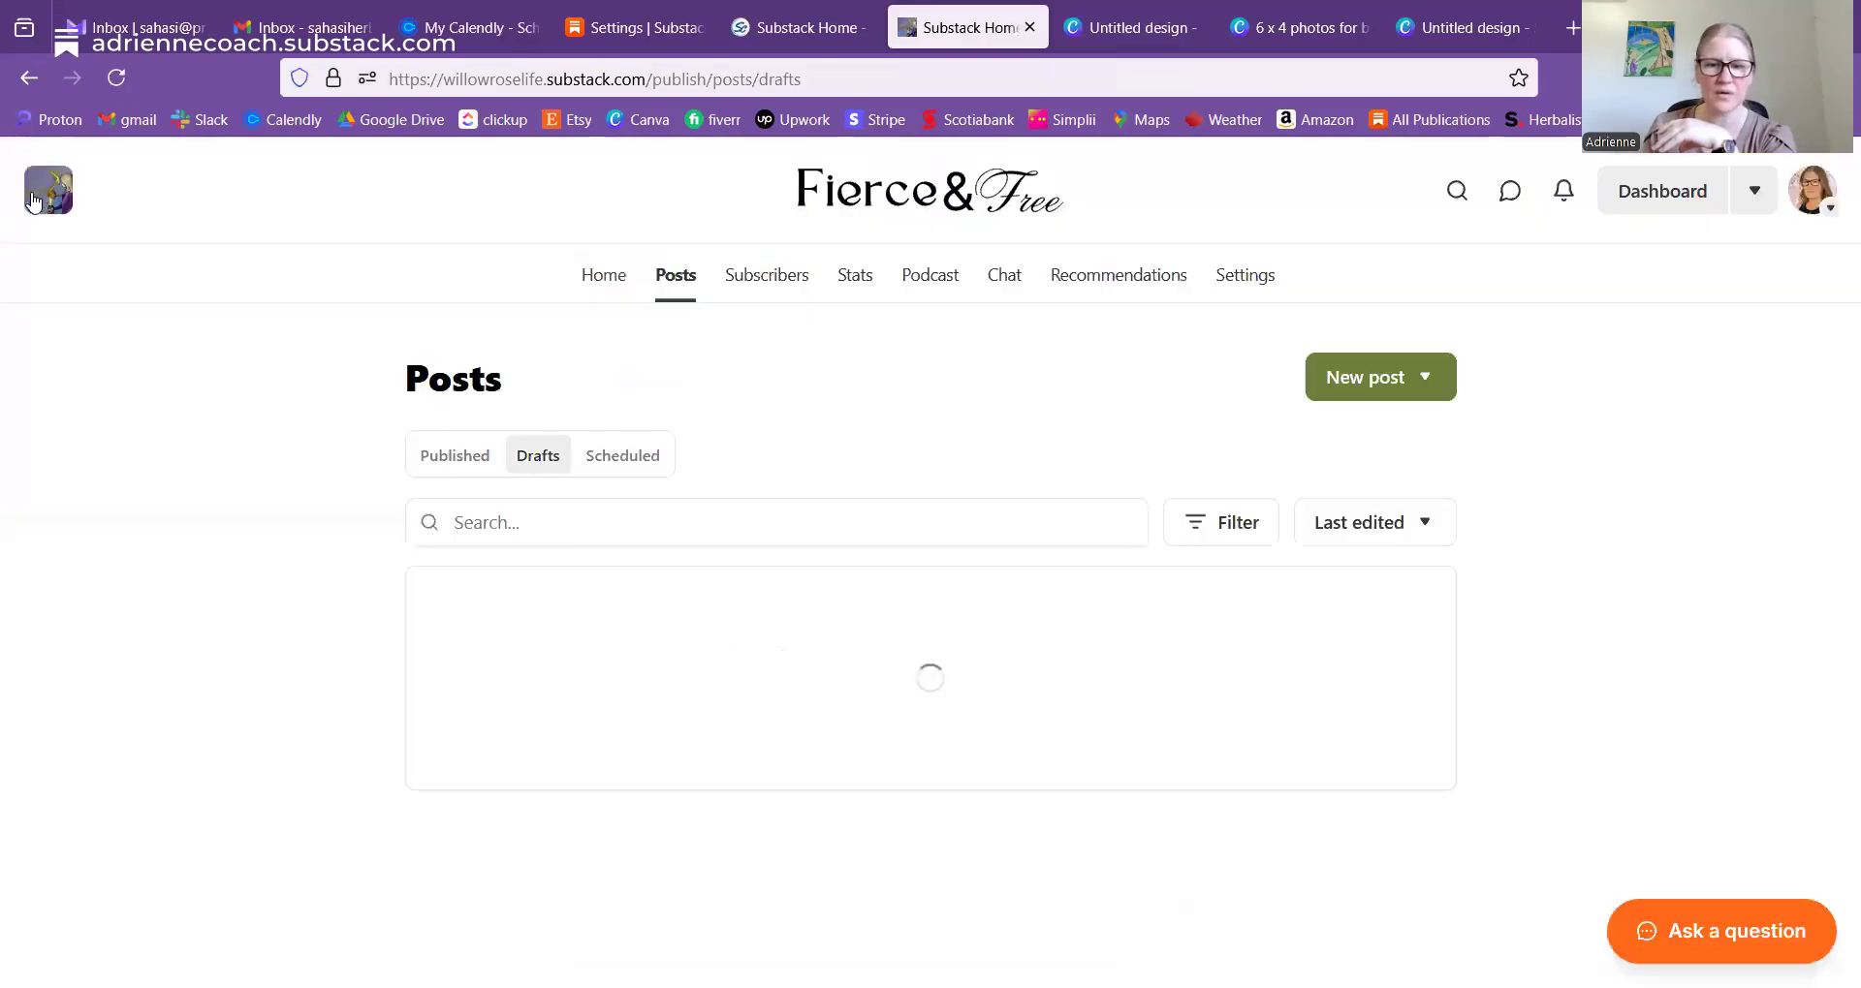
left_click(443, 451)
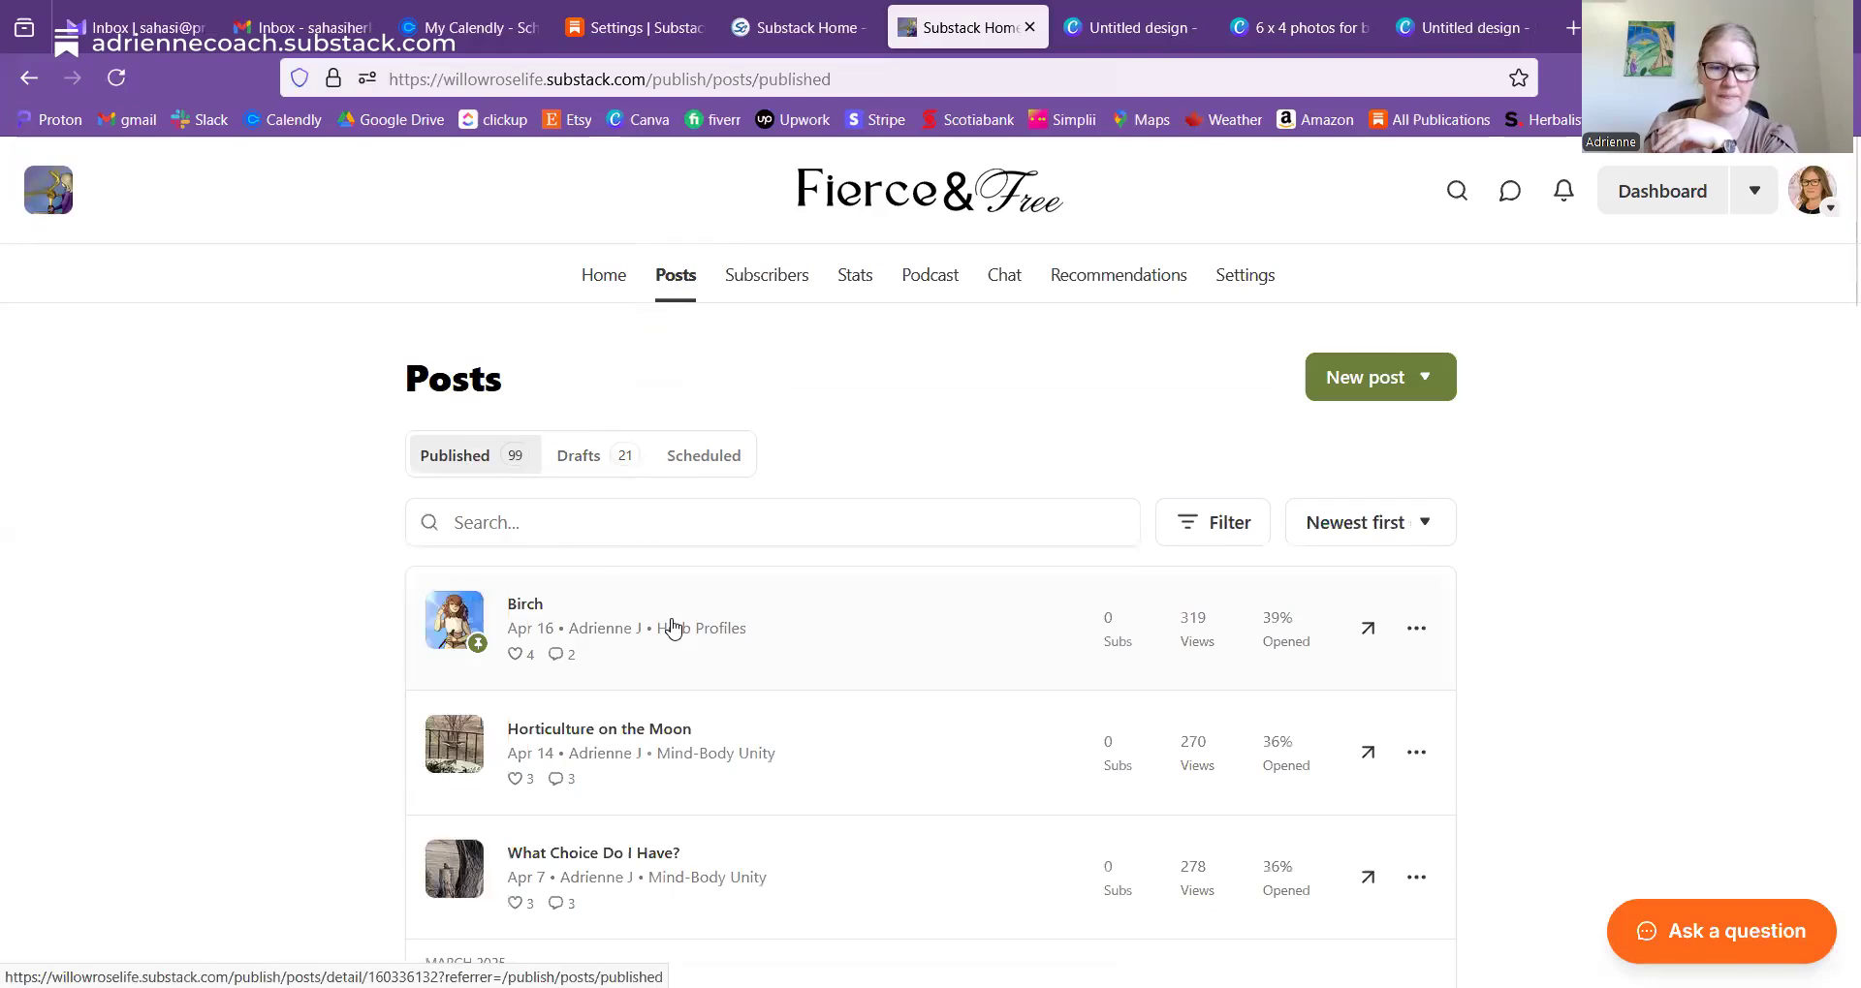
left_click(674, 628)
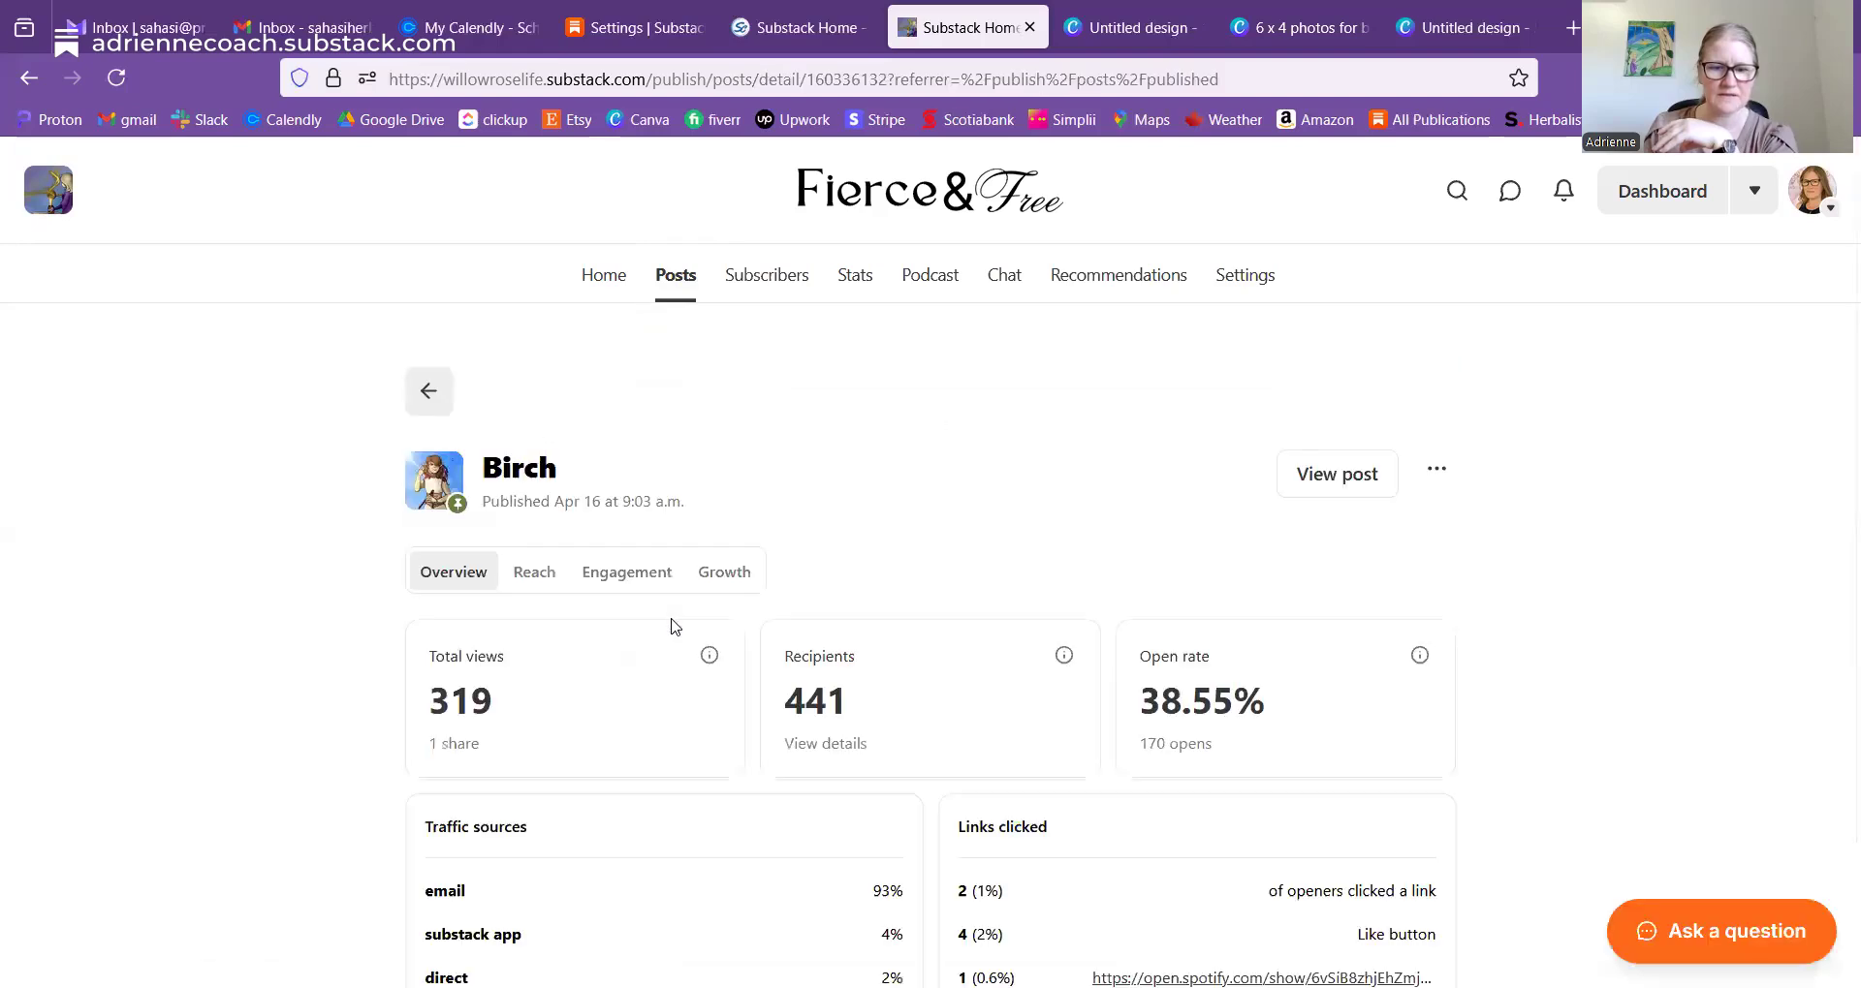
left_click(1434, 470)
left_click(1308, 678)
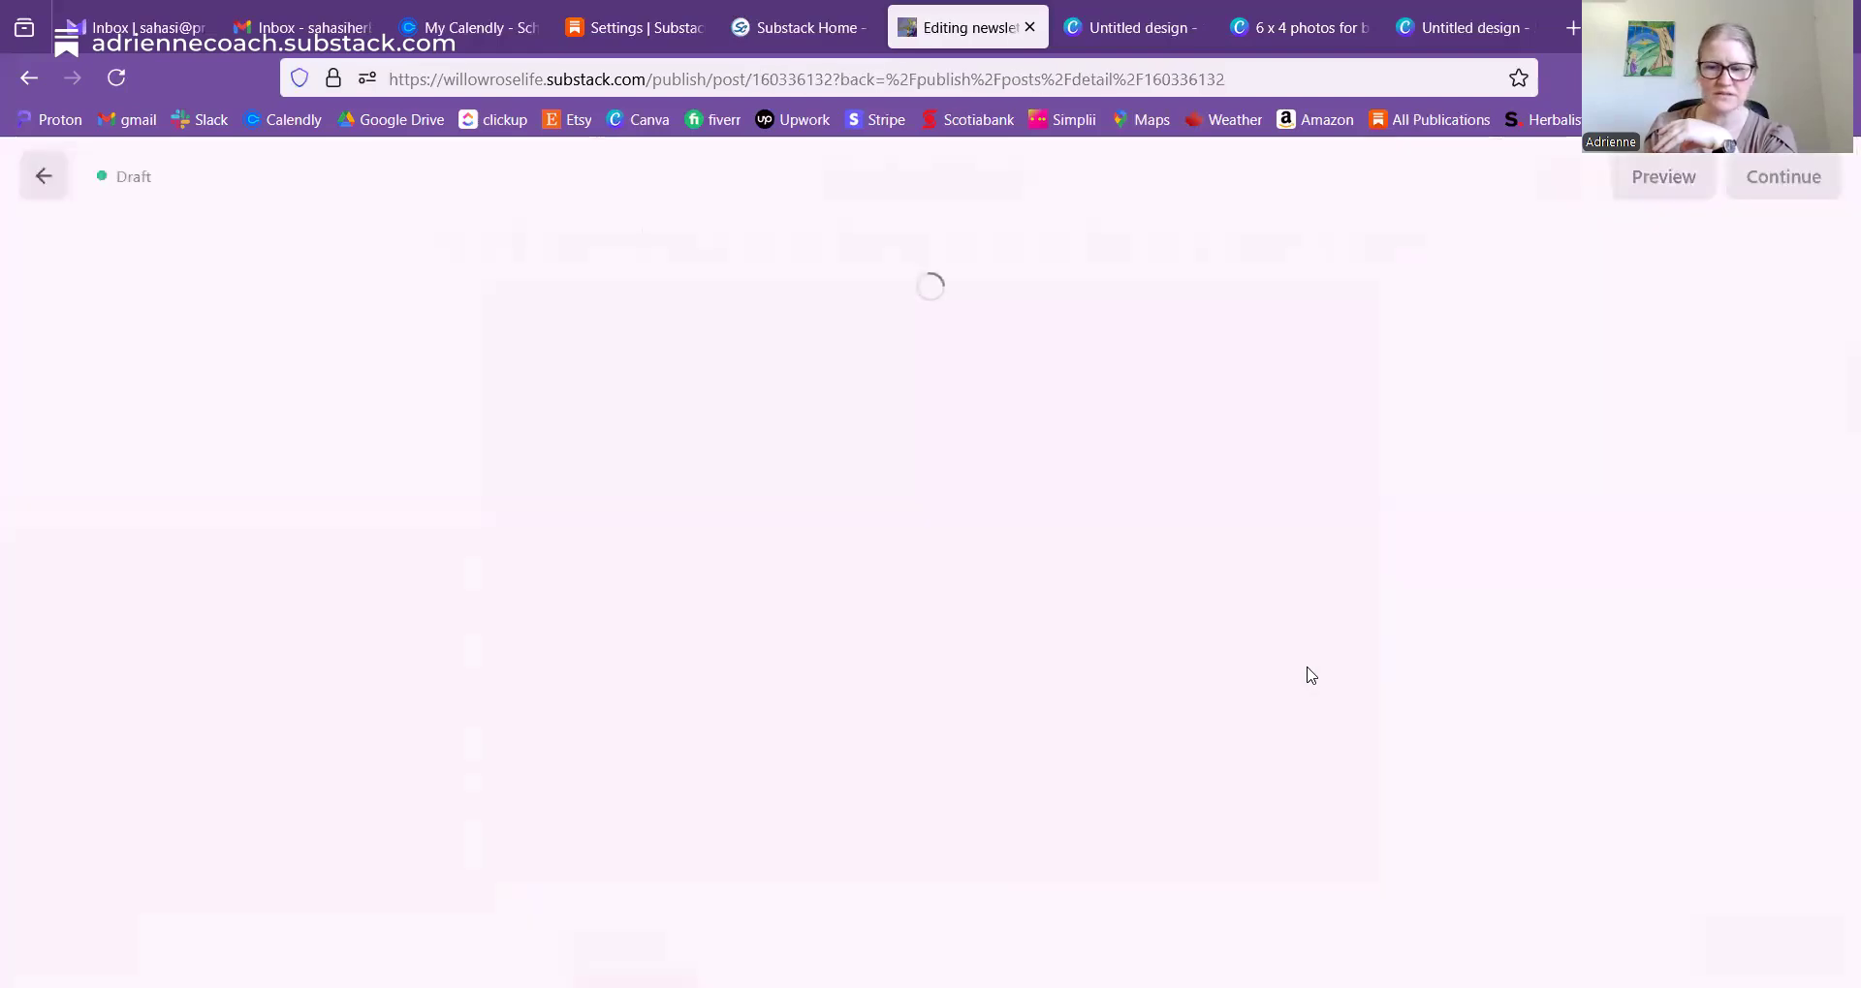
- Examine the tall character illustration and its caption in the Birch post
scroll(1037, 606, "down", 3)
scroll(1037, 606, "down", 6)
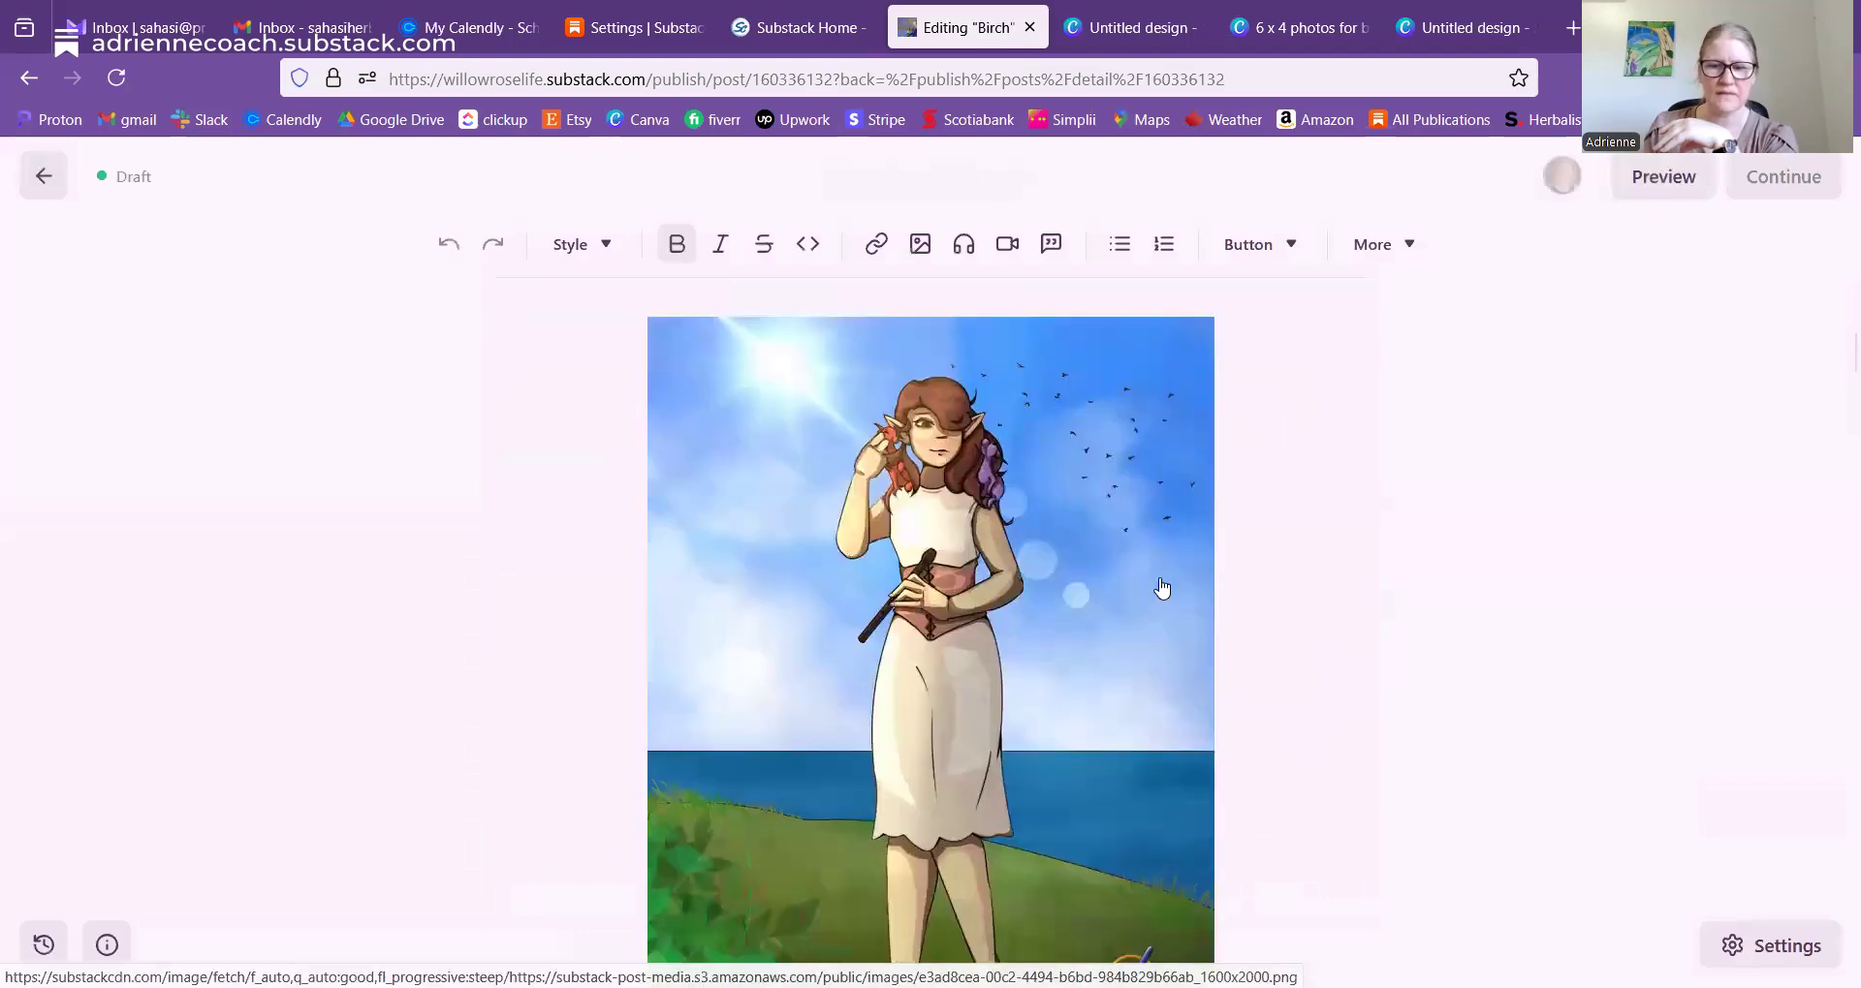
scroll(1092, 532, "up", 3)
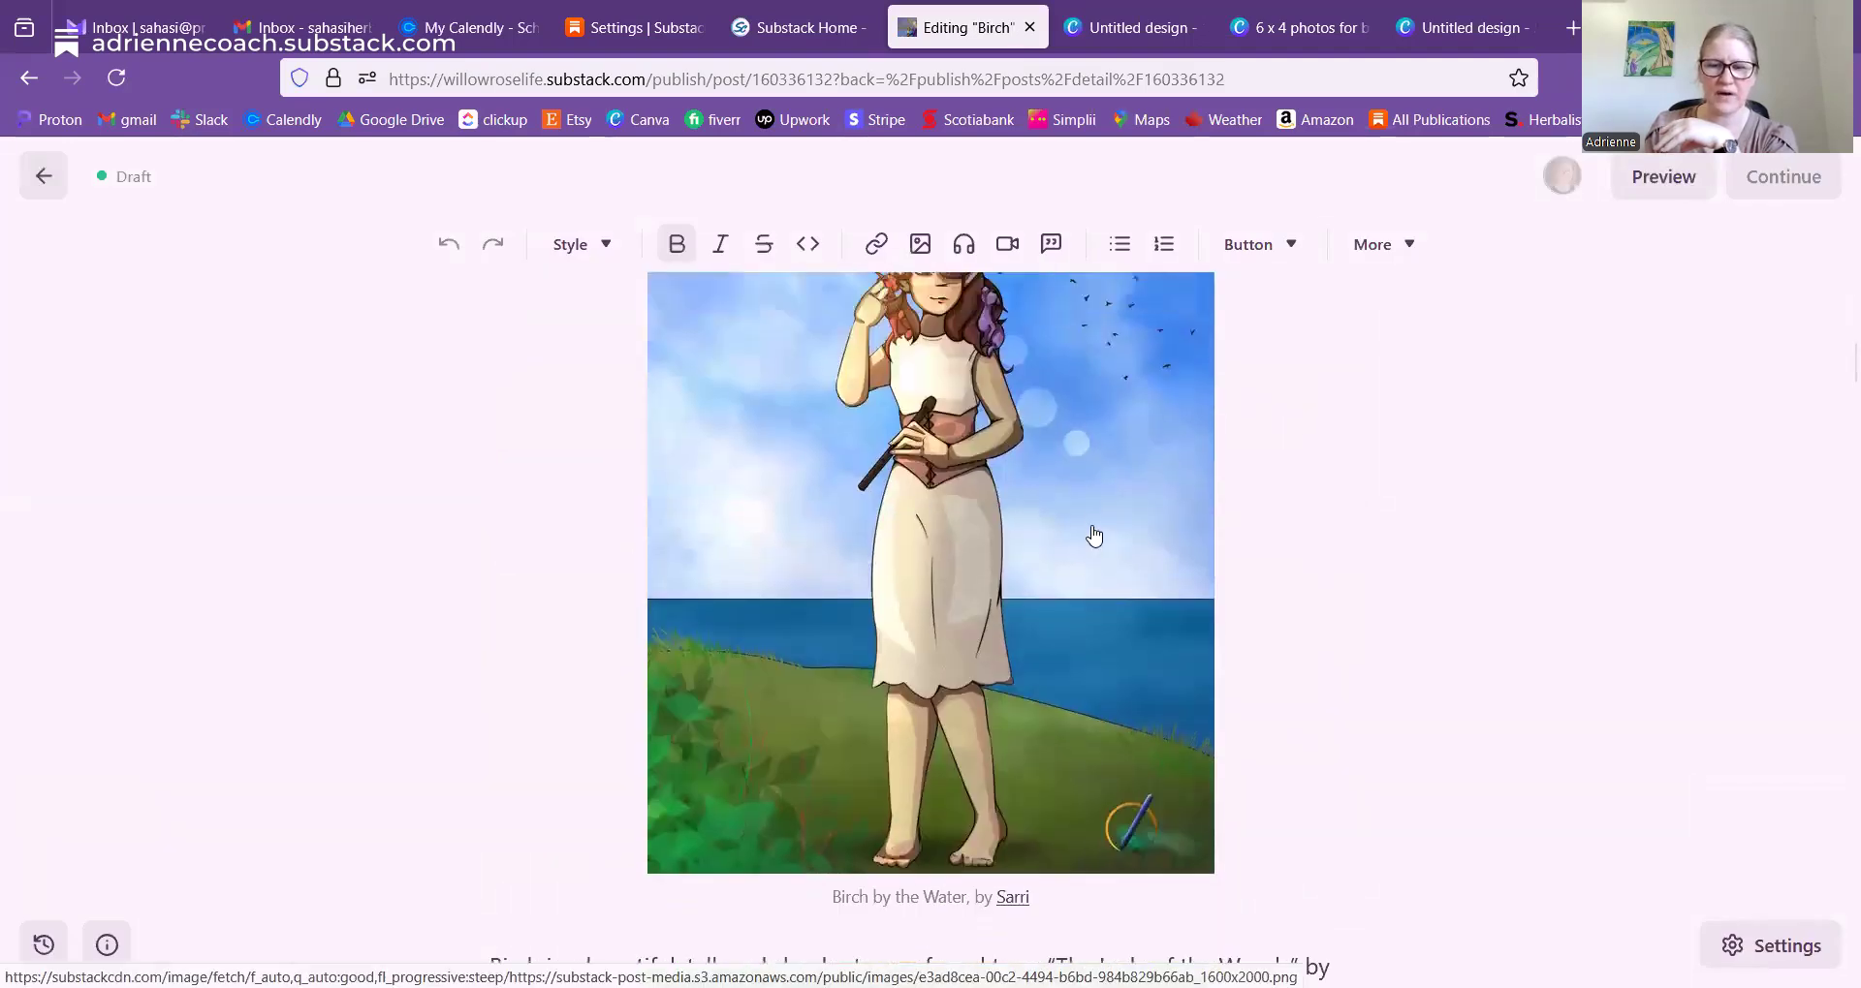
scroll(1260, 596, "down", 3)
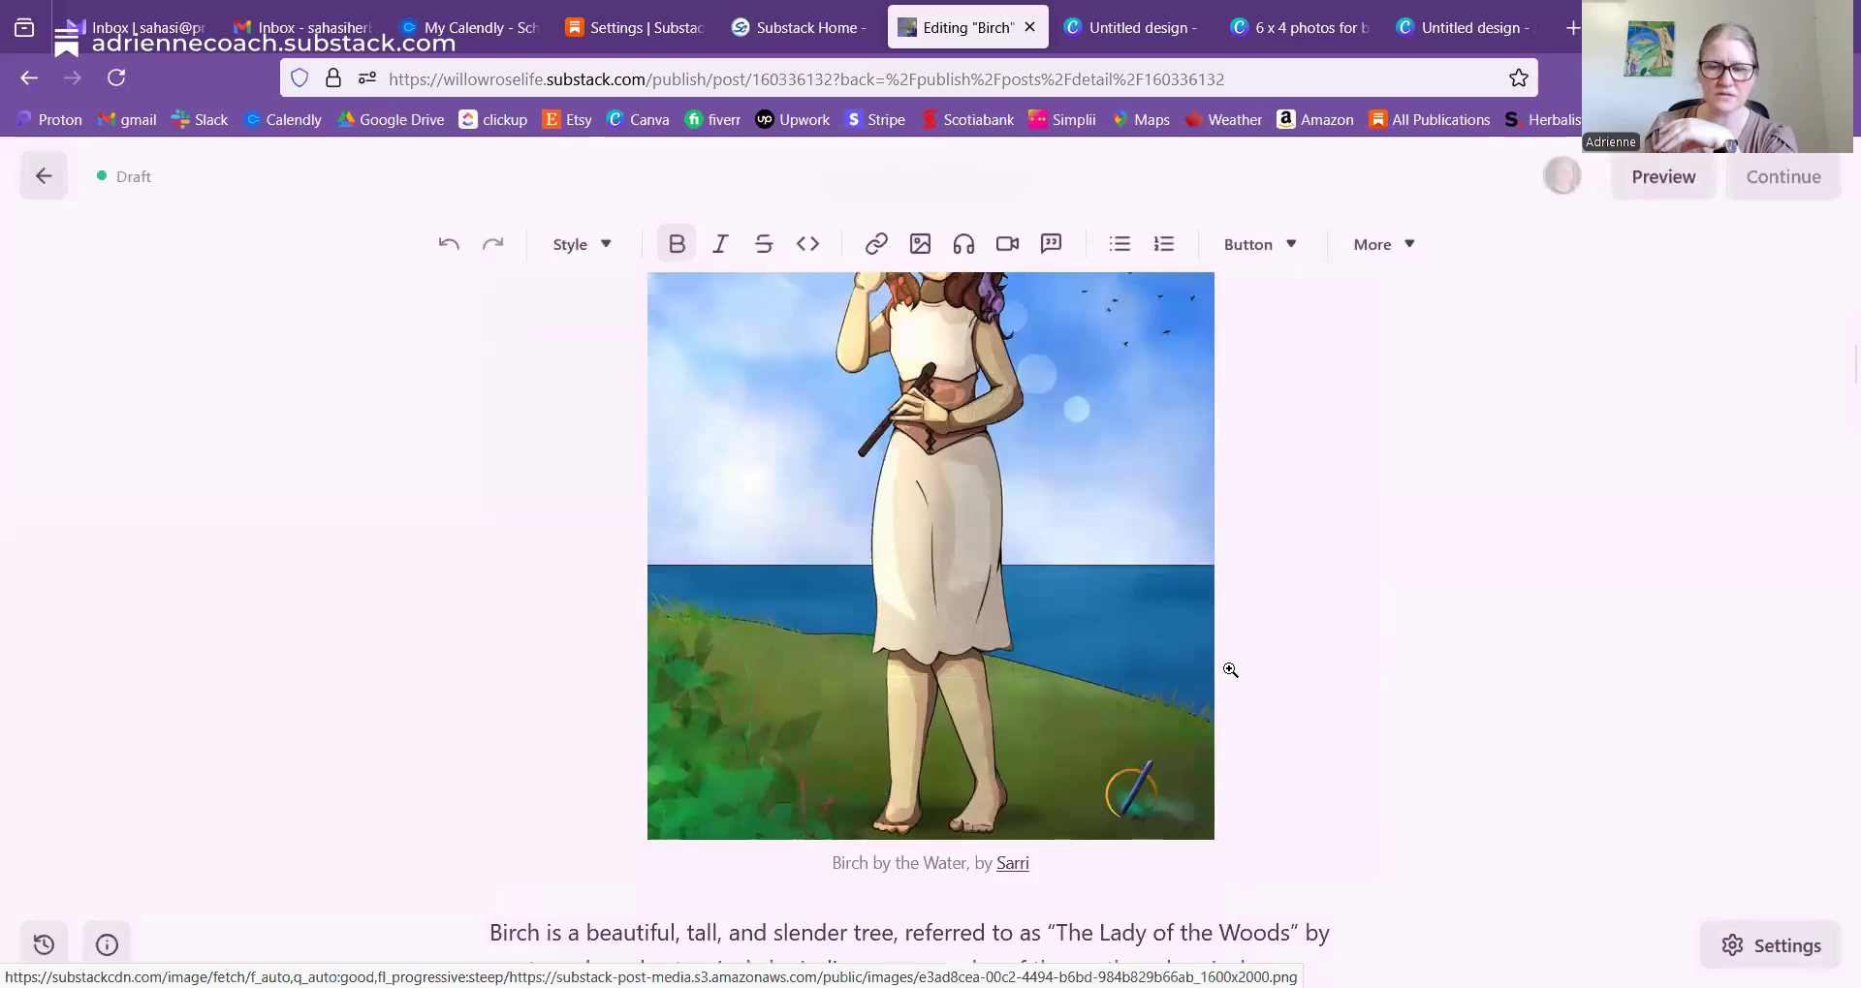
scroll(1236, 669, "up", 2)
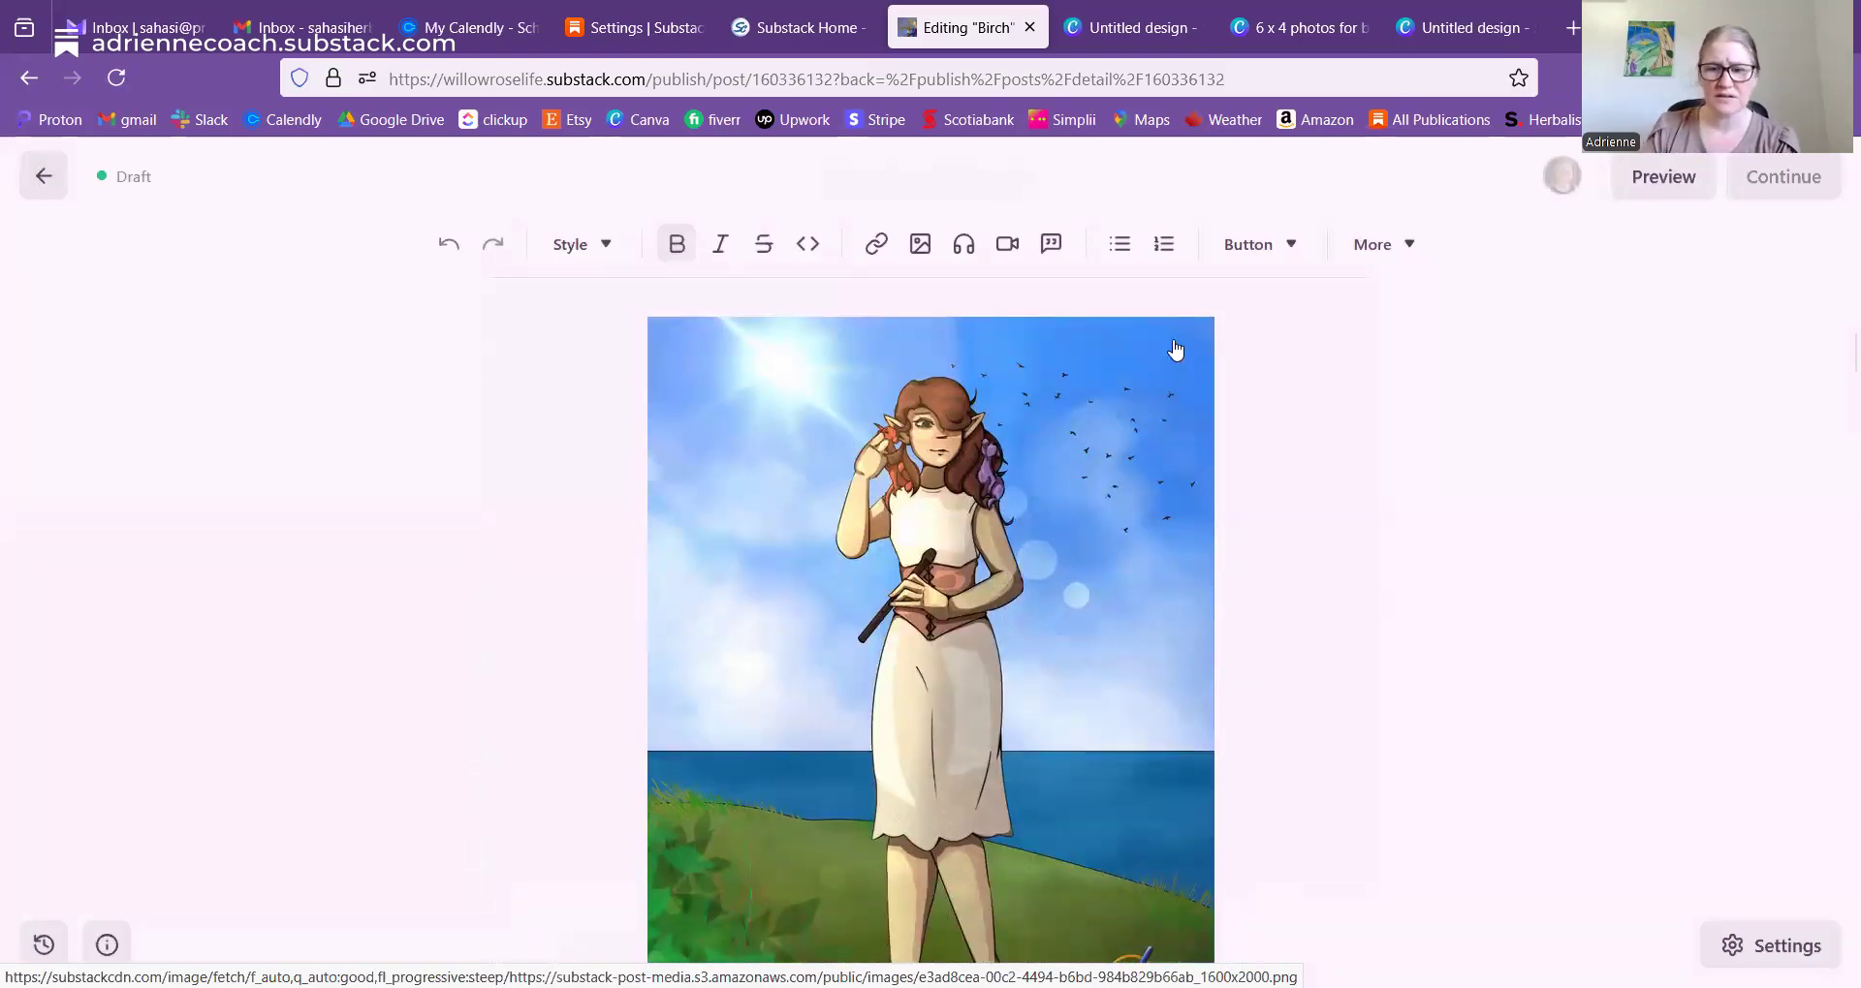
scroll(1298, 771, "down", 2)
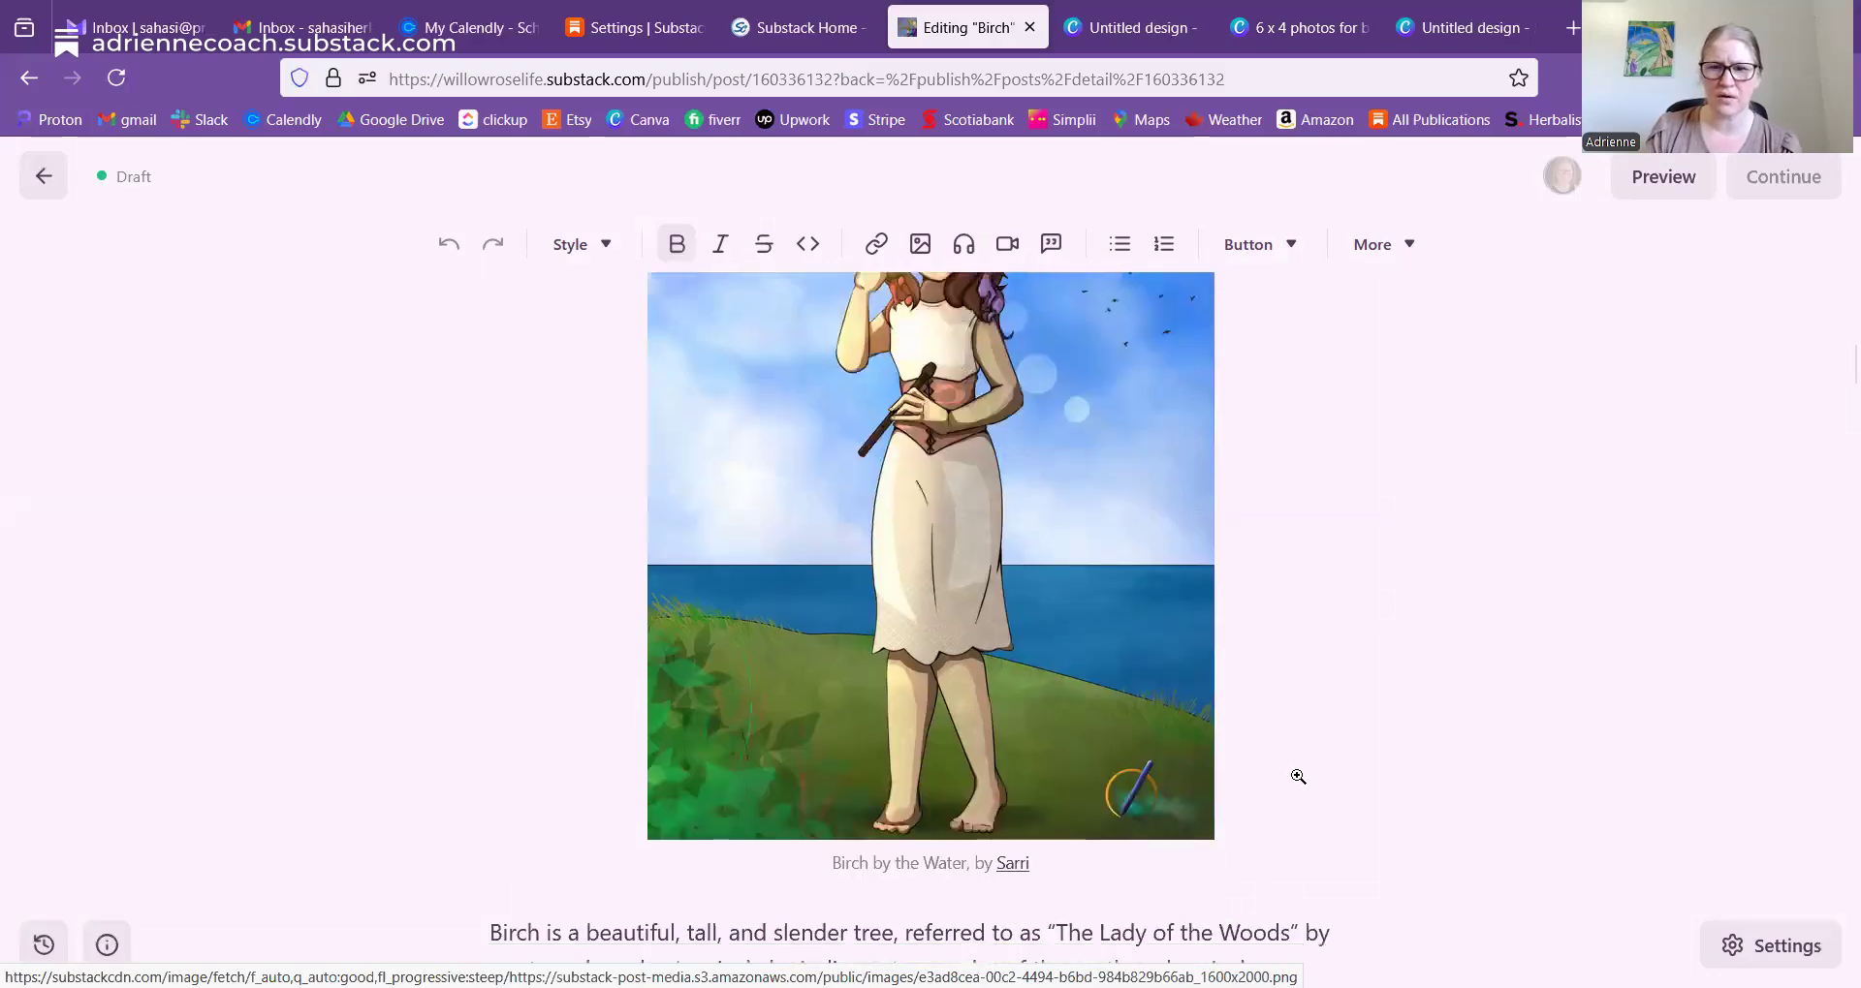
scroll(1307, 767, "up", 2)
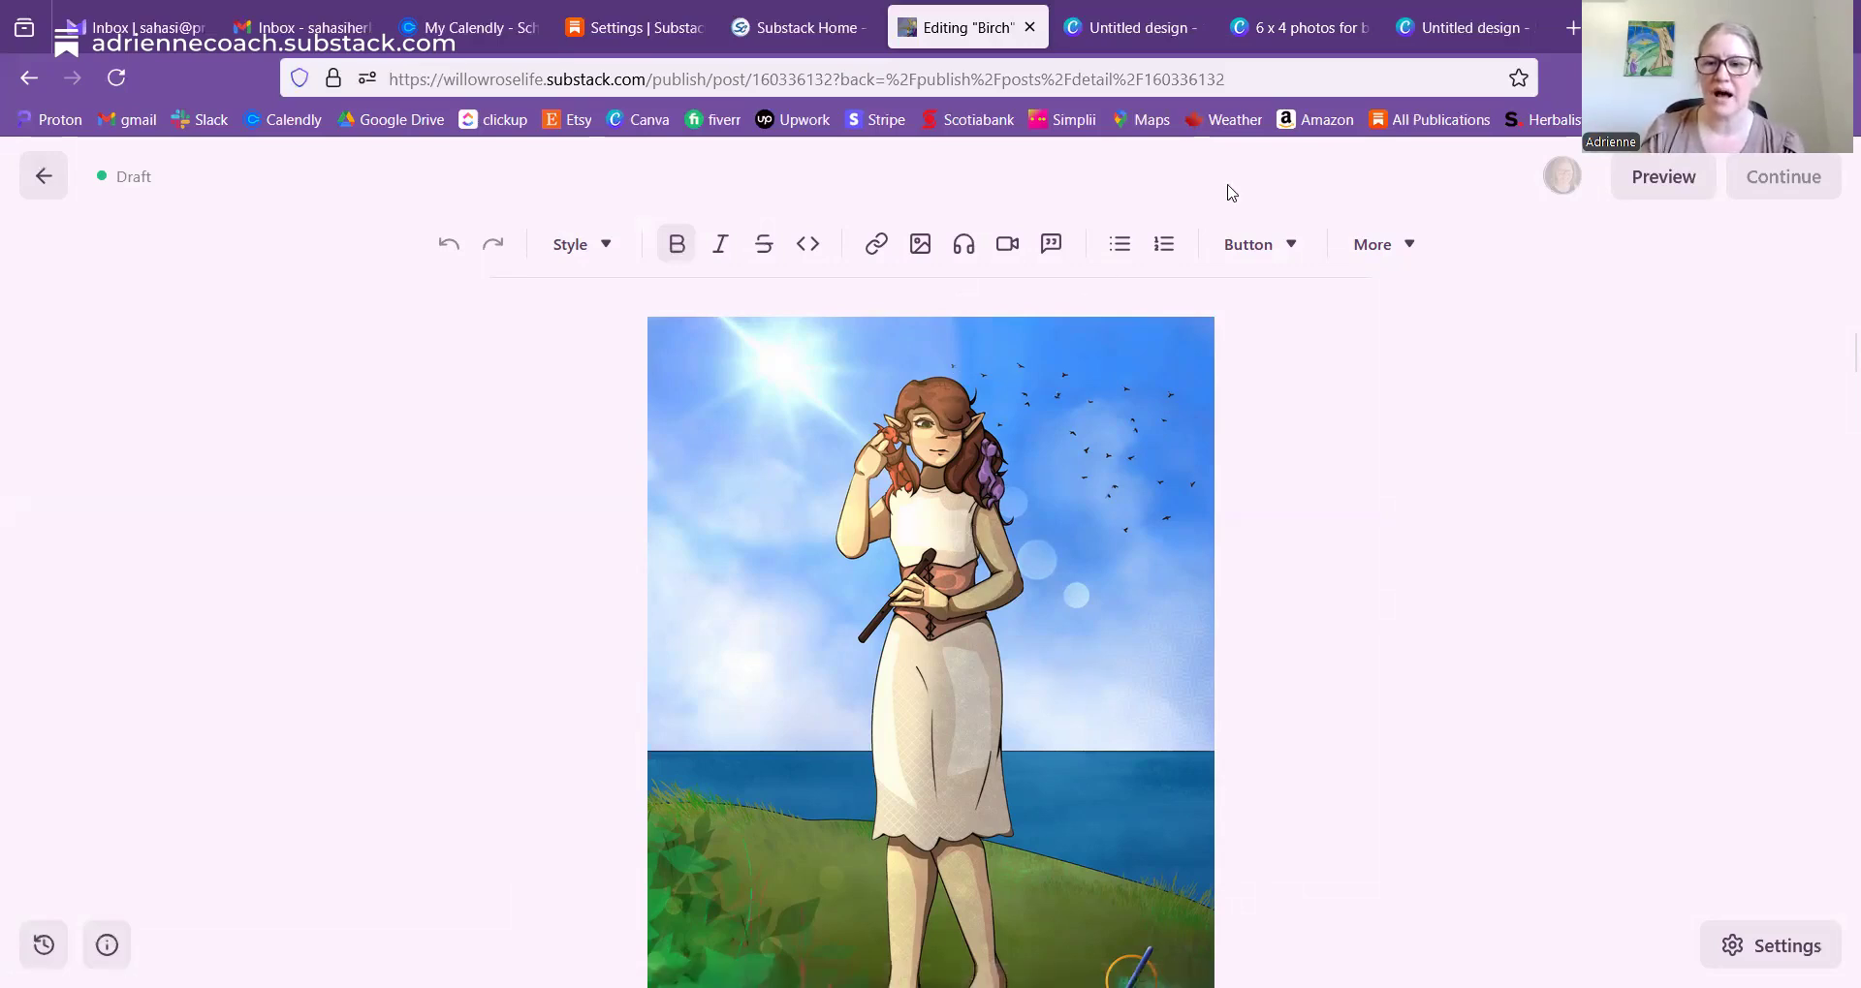
- Compare the Birch post's tall illustration with its 6 x 4 version on page 58 of the Canva photo design
left_click(1317, 16)
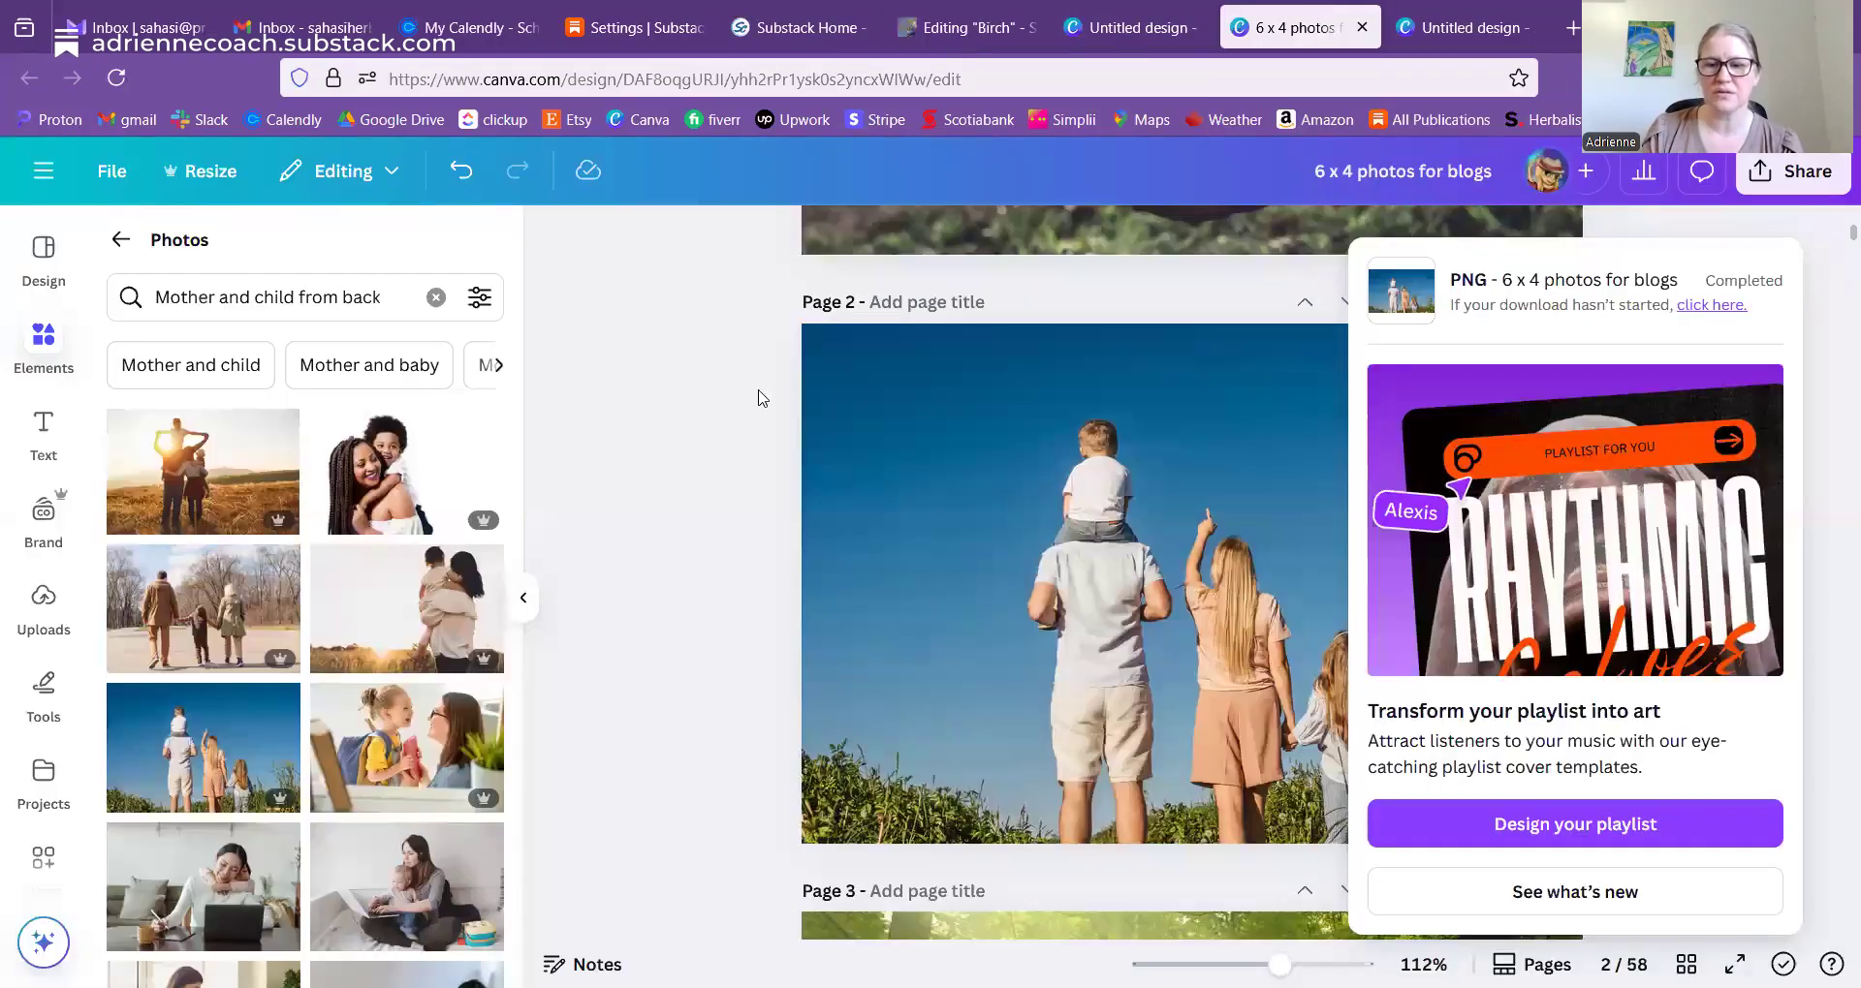
left_click_drag(1835, 240, 1835, 925)
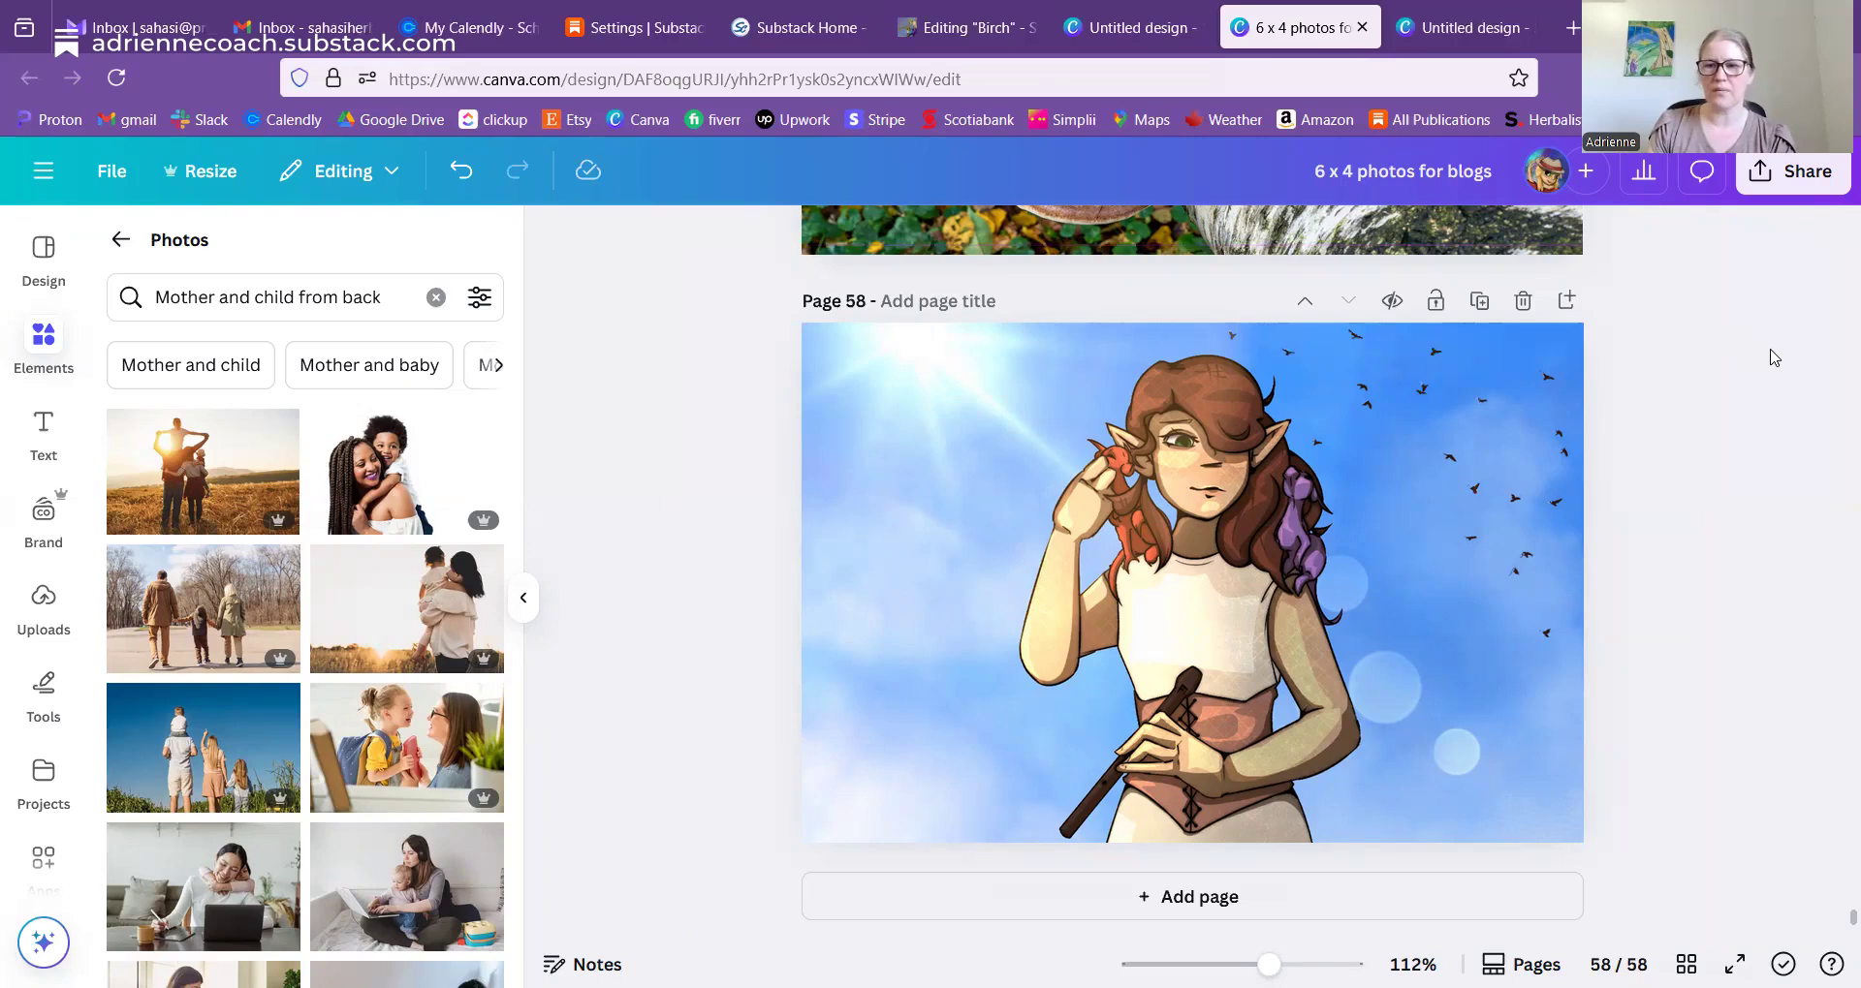
left_click(959, 27)
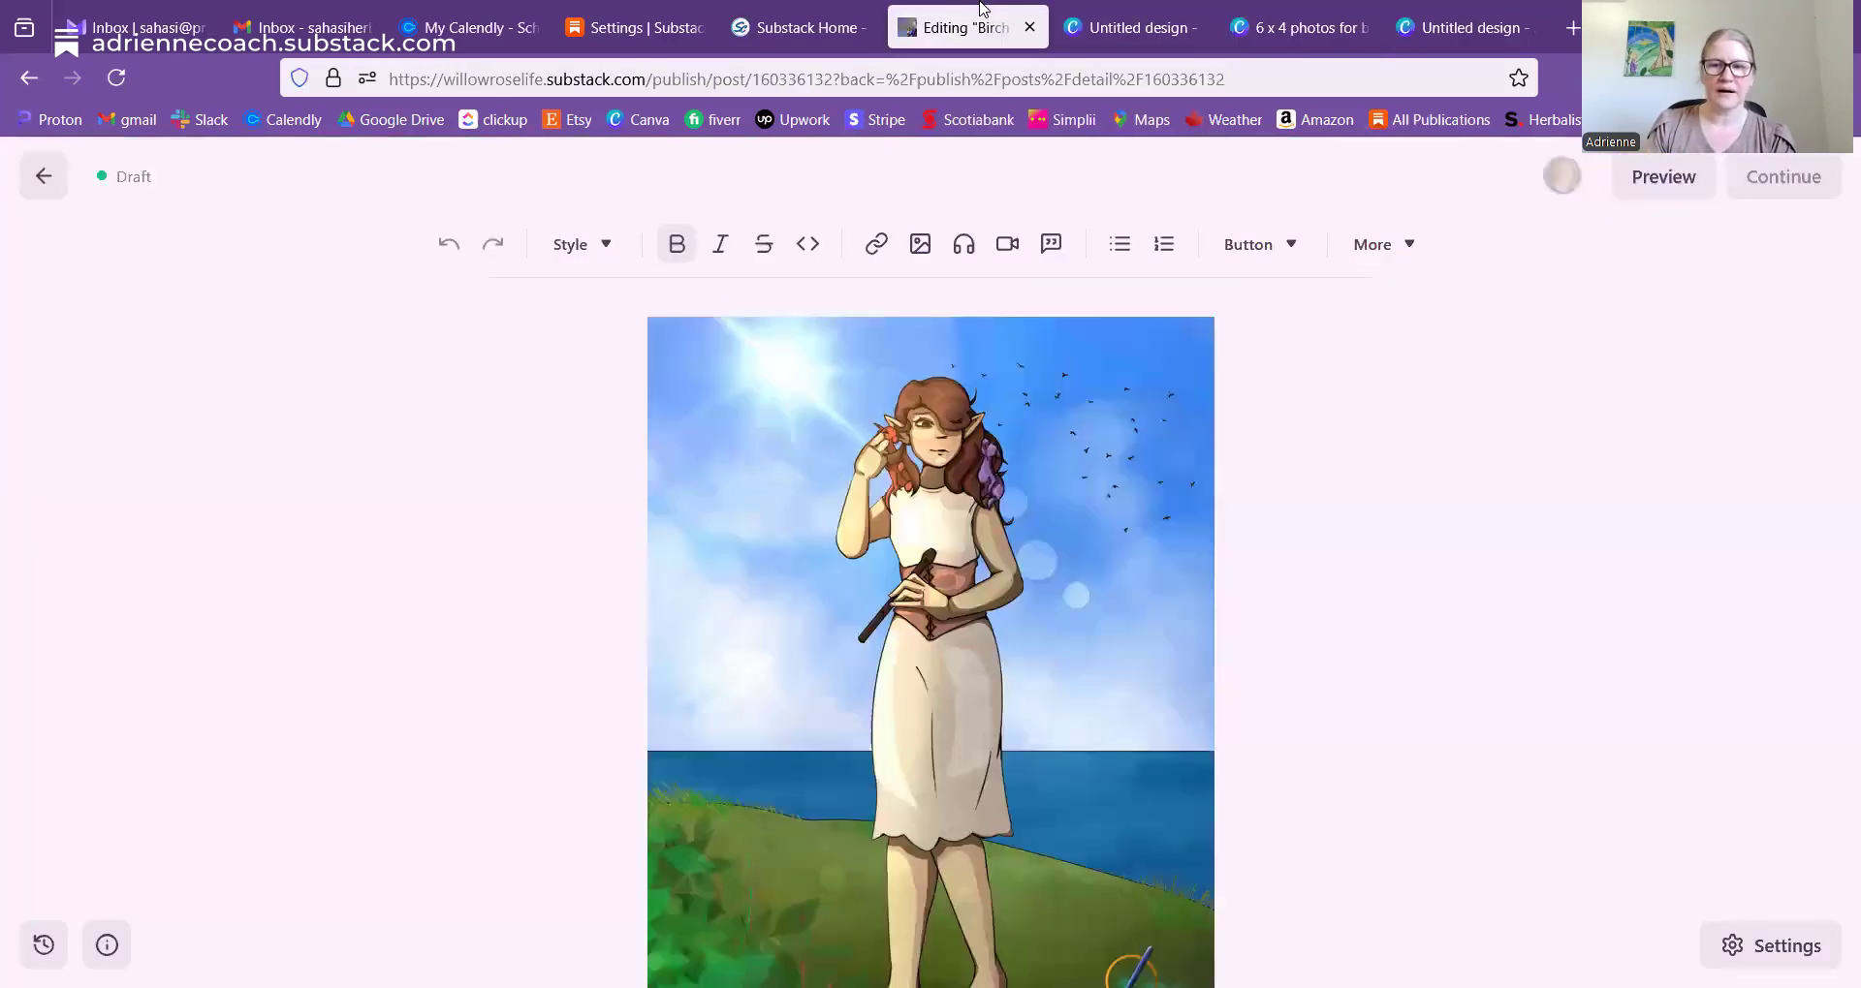
left_click(1309, 18)
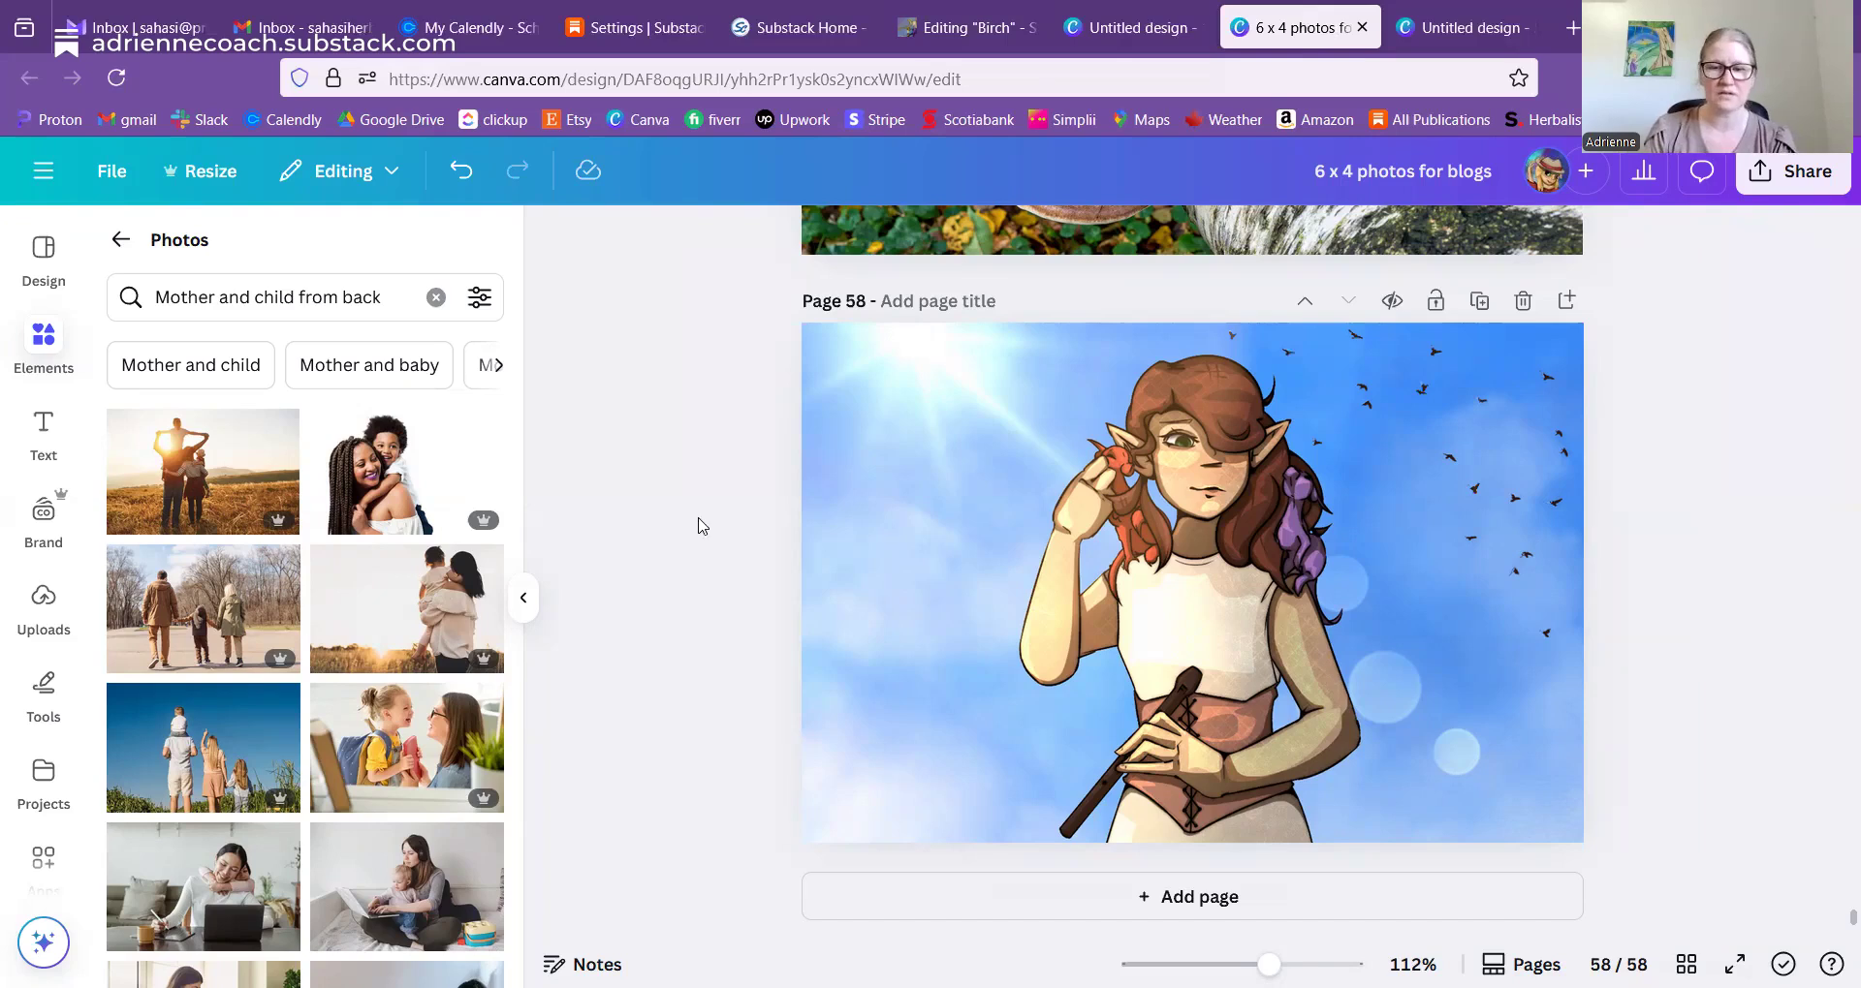
left_click(964, 27)
- Review the Birch post's image insertion options and examine the birch tree photo gallery above the "Medicinal Properties of Birch" heading
left_click(920, 244)
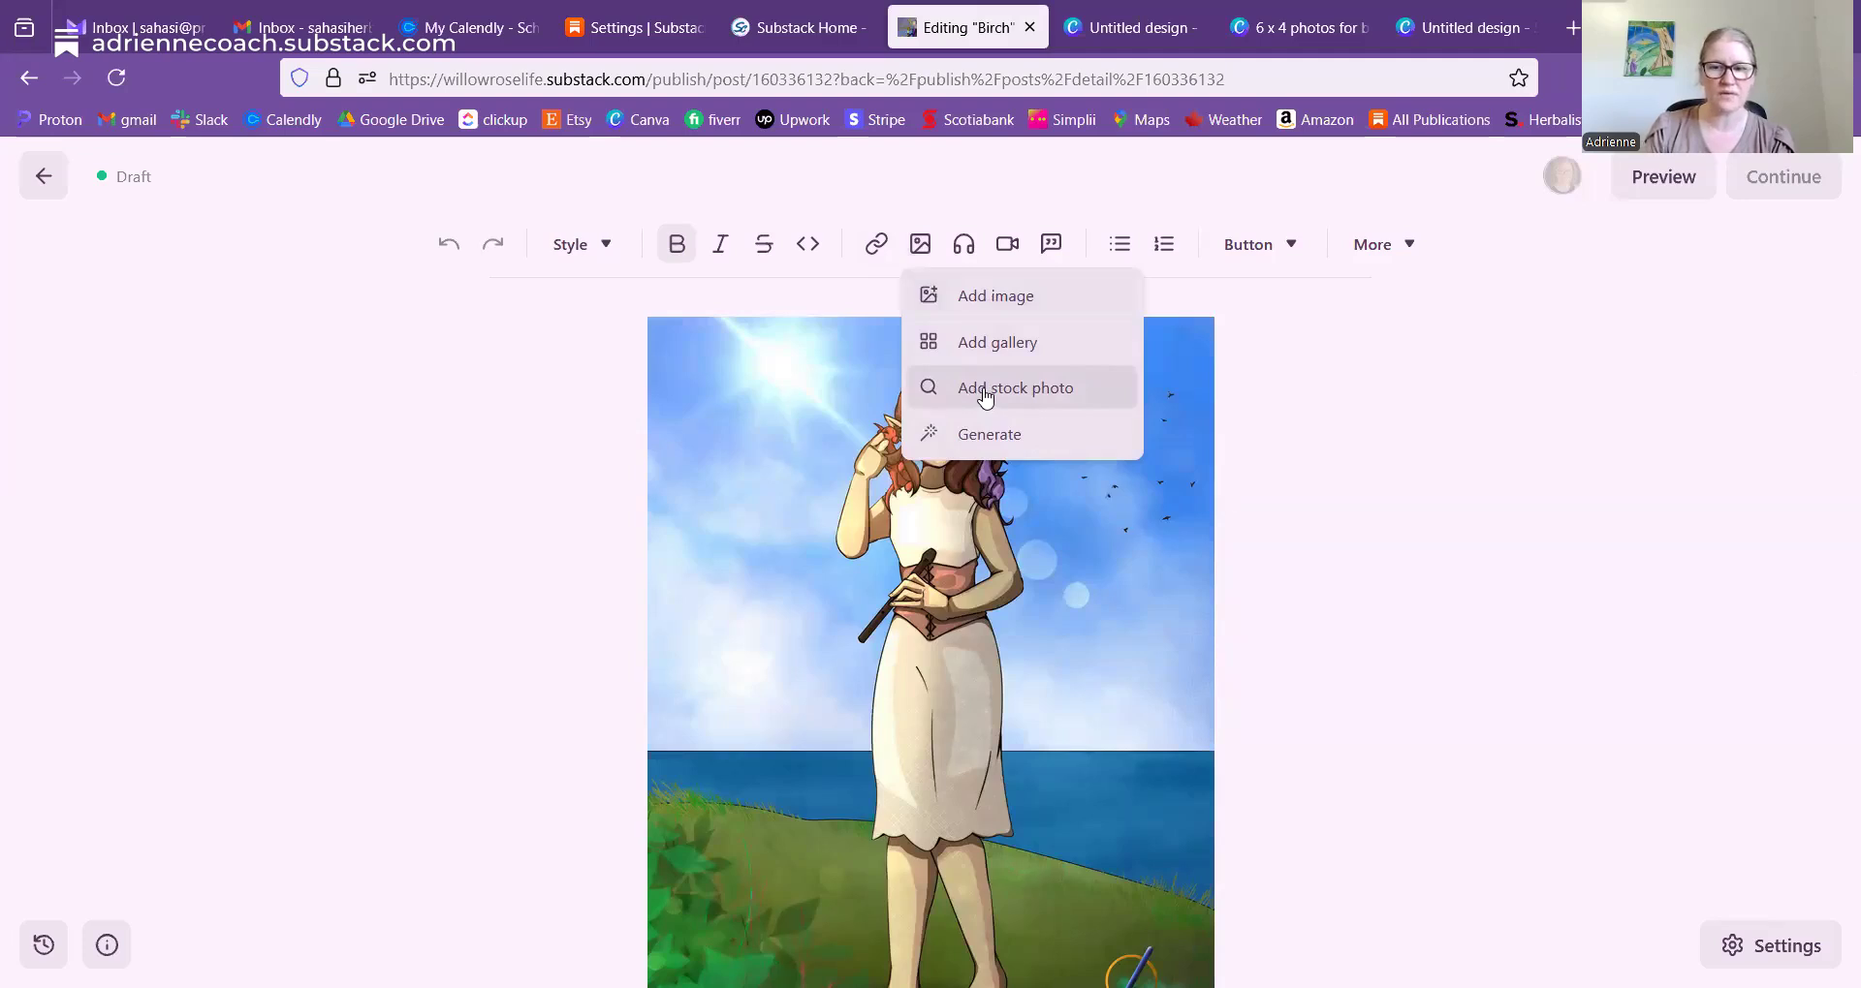
left_click(1347, 582)
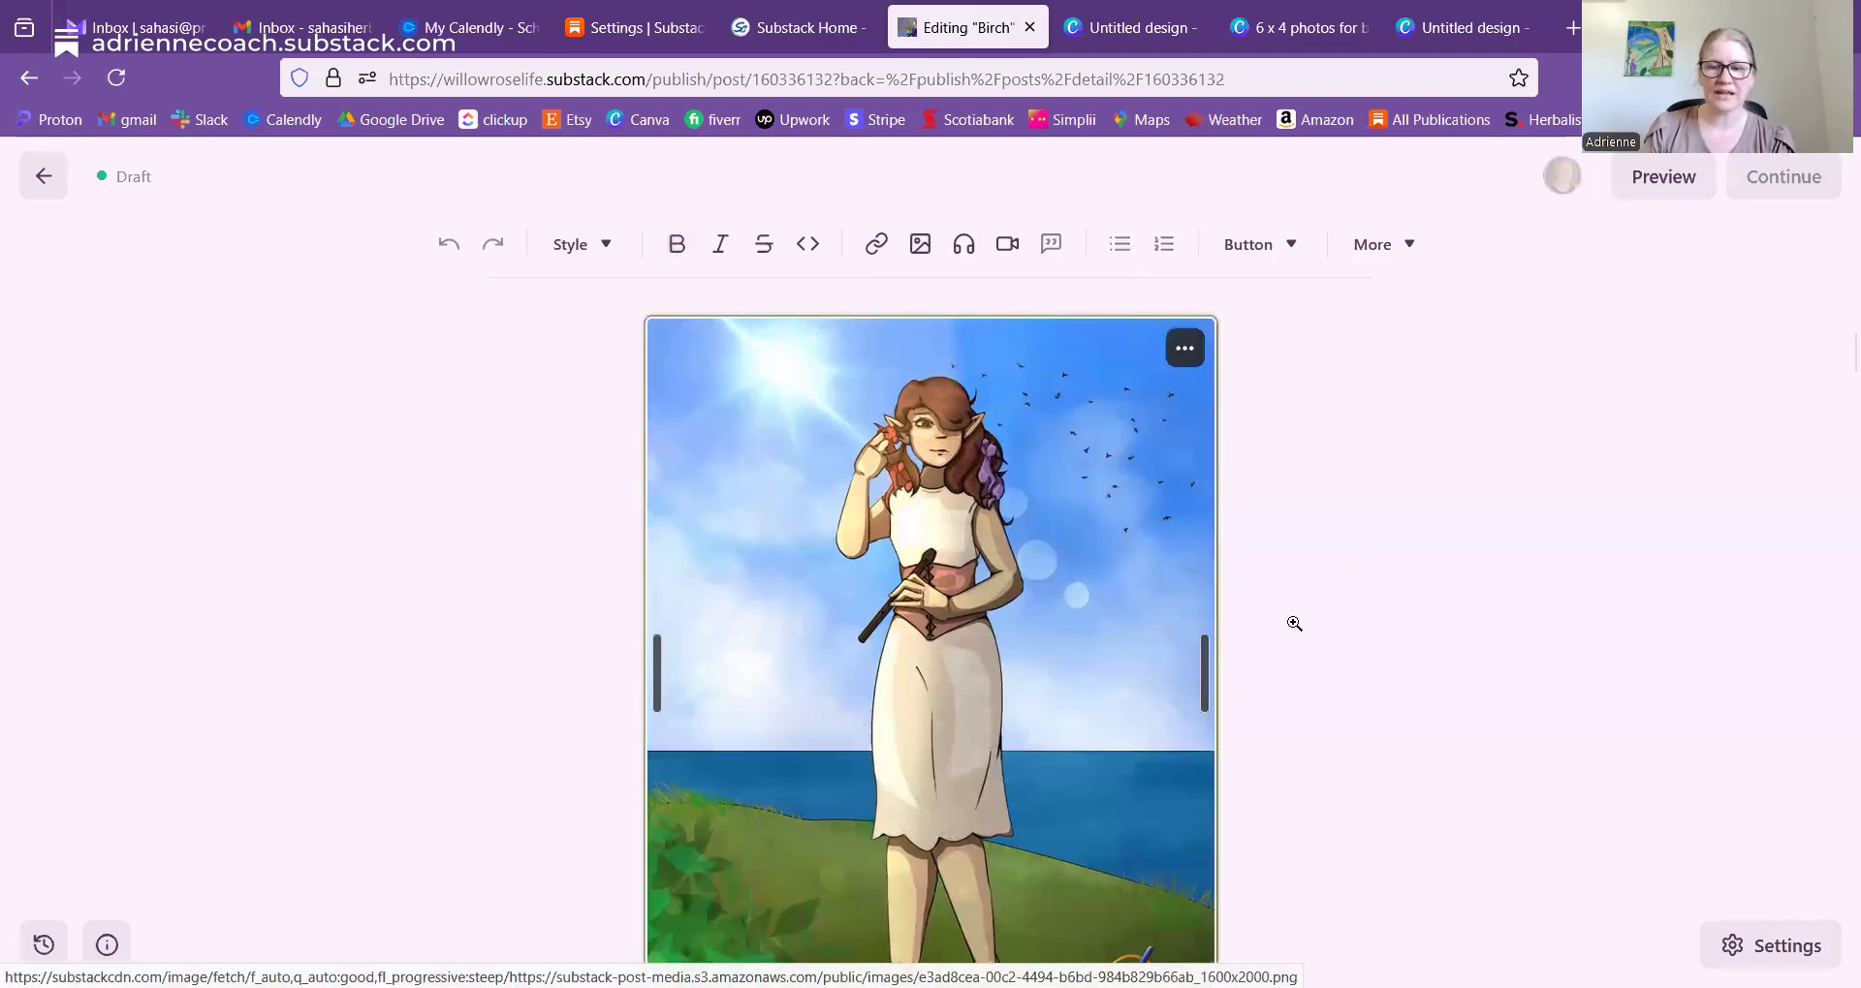
scroll(1413, 691, "up", 2)
scroll(1413, 691, "down", 6)
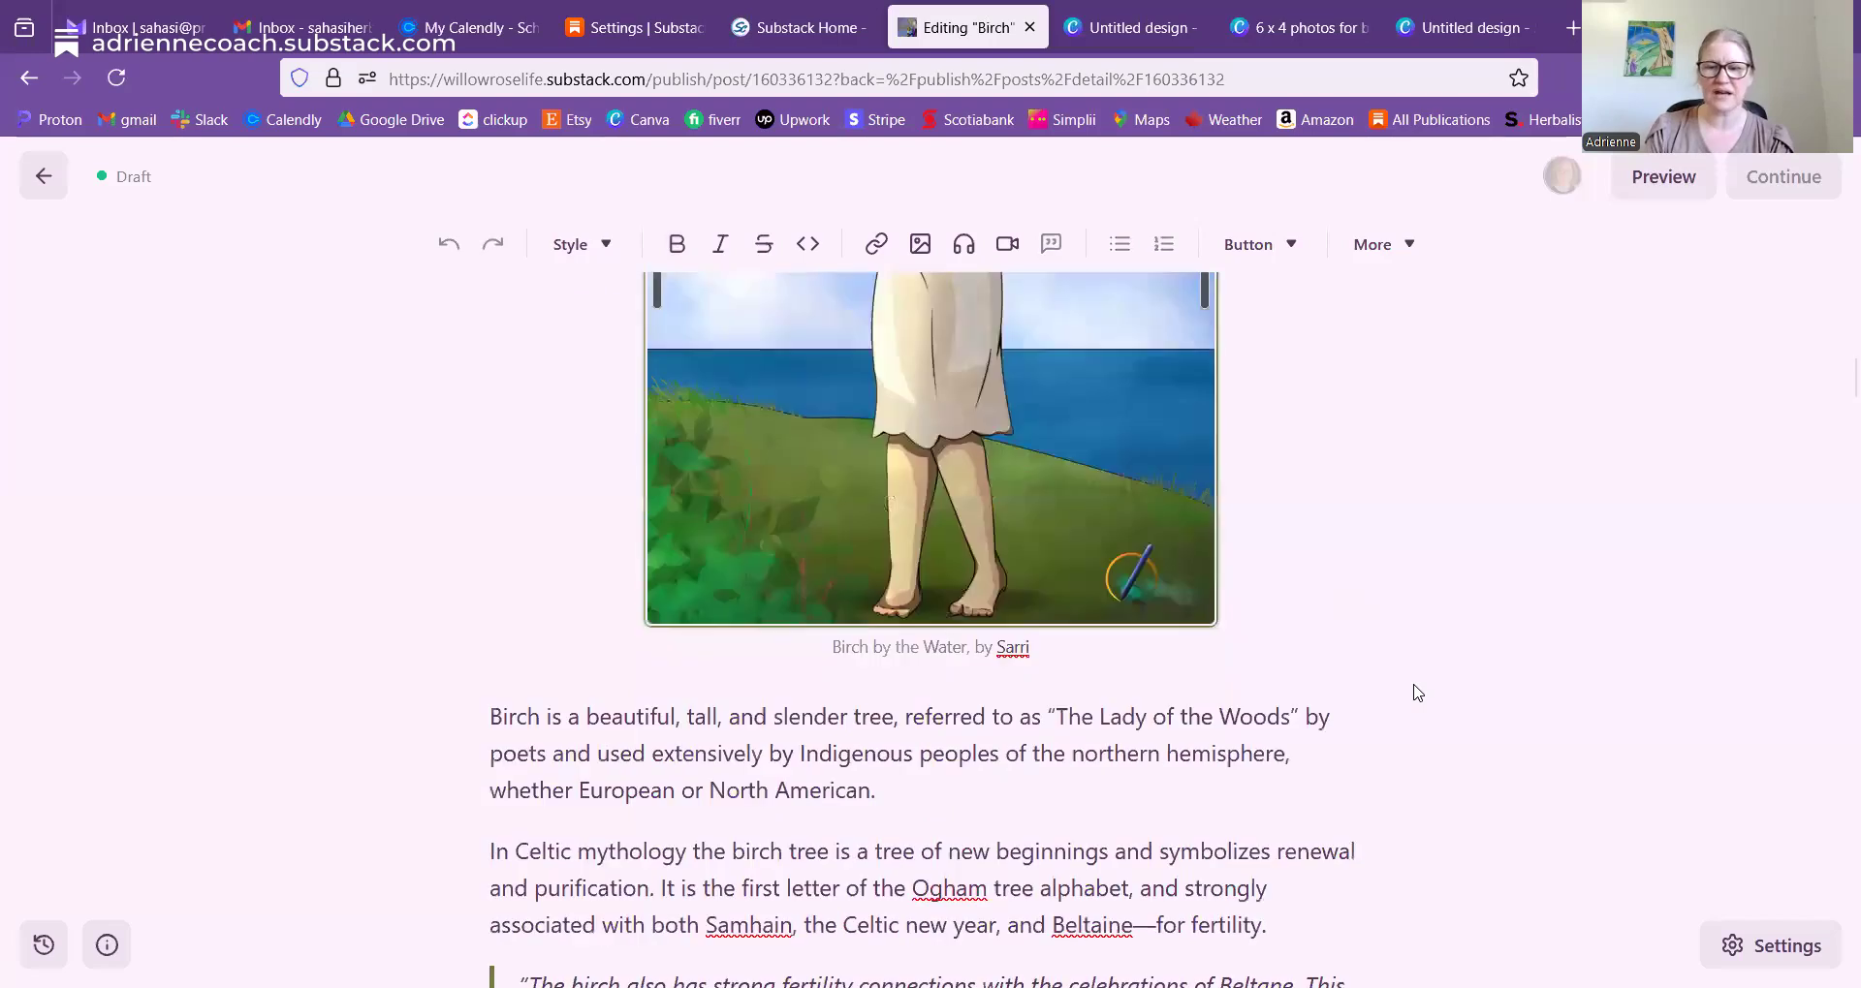
scroll(1413, 691, "down", 18)
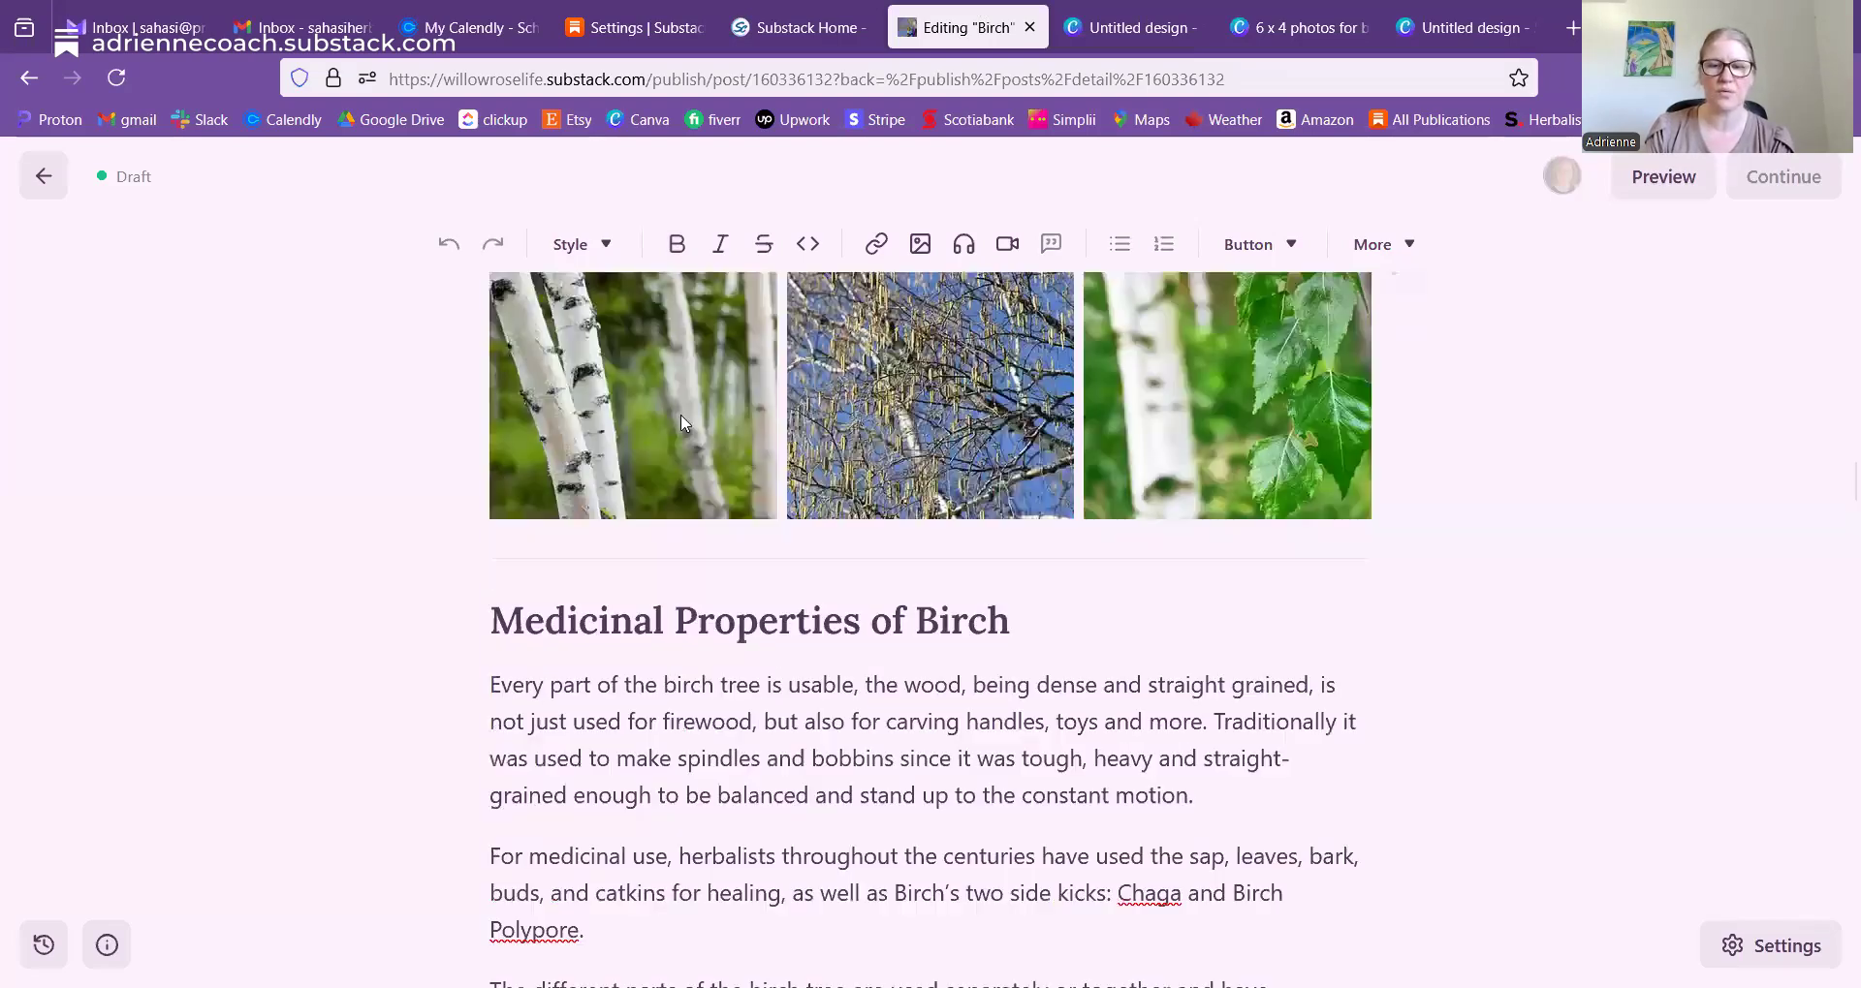
scroll(979, 663, "up", 2)
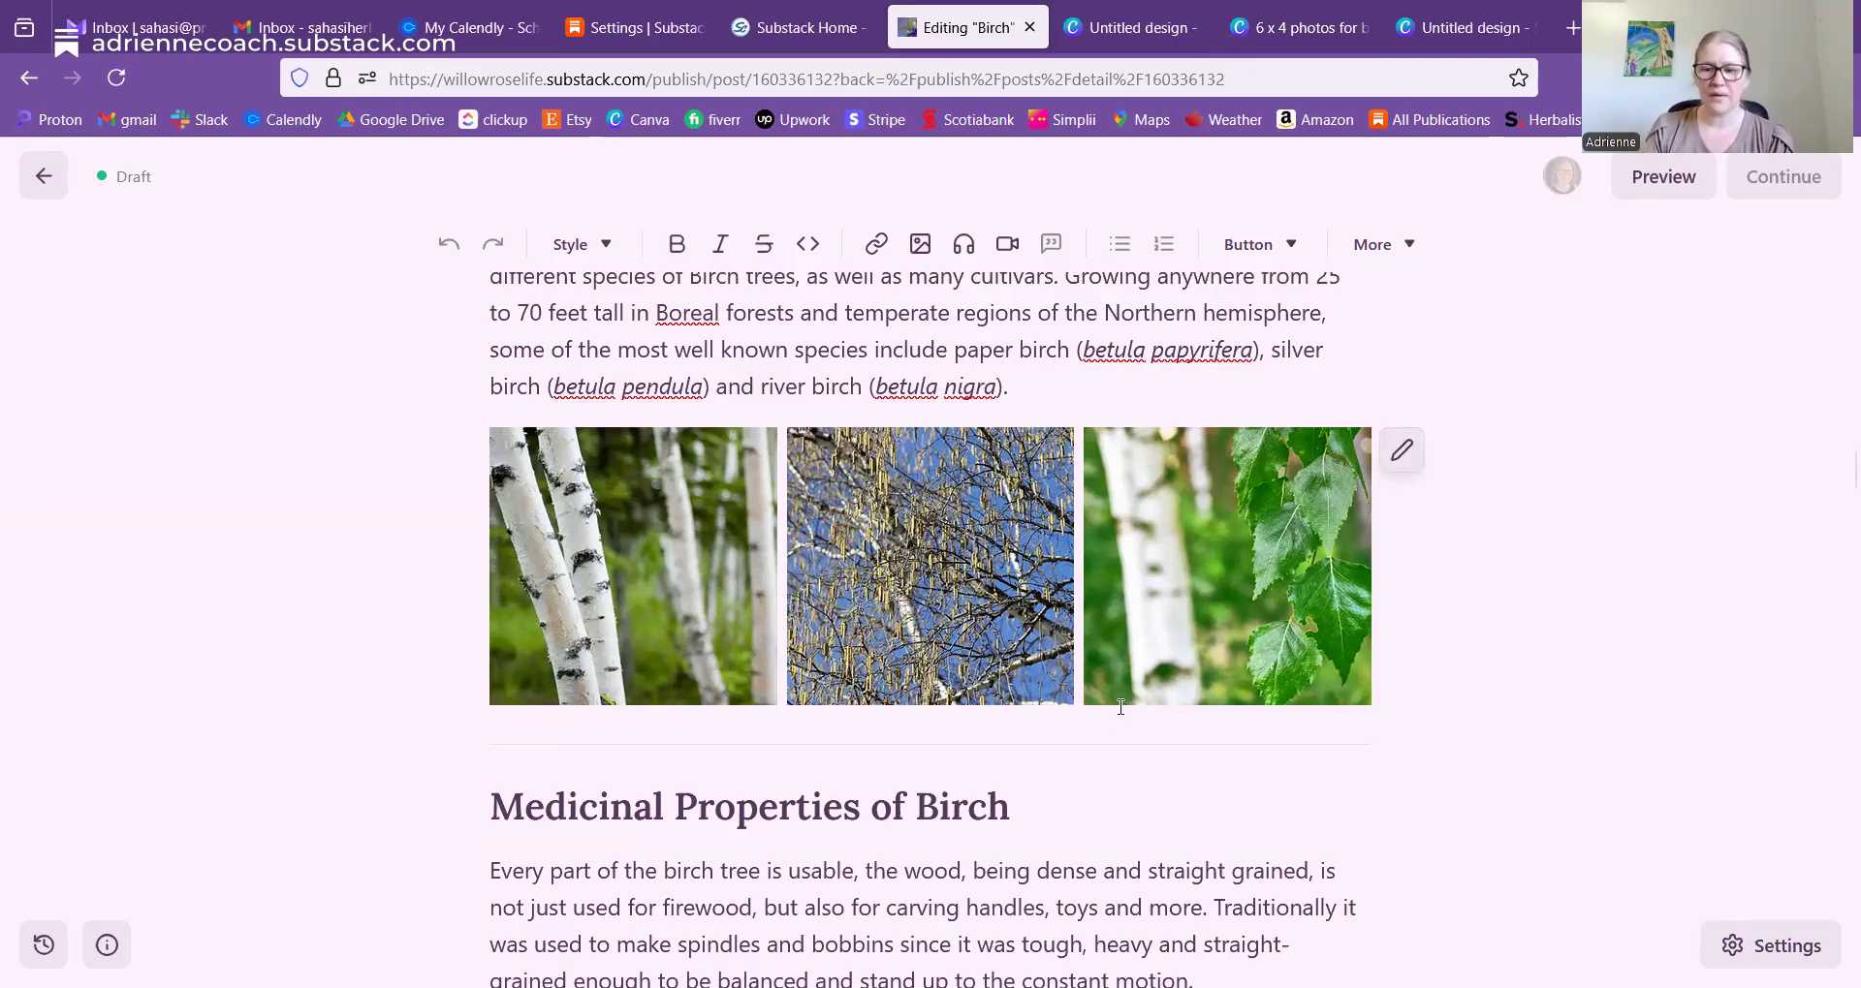
scroll(1223, 655, "up", 4)
scroll(1225, 657, "up", 15)
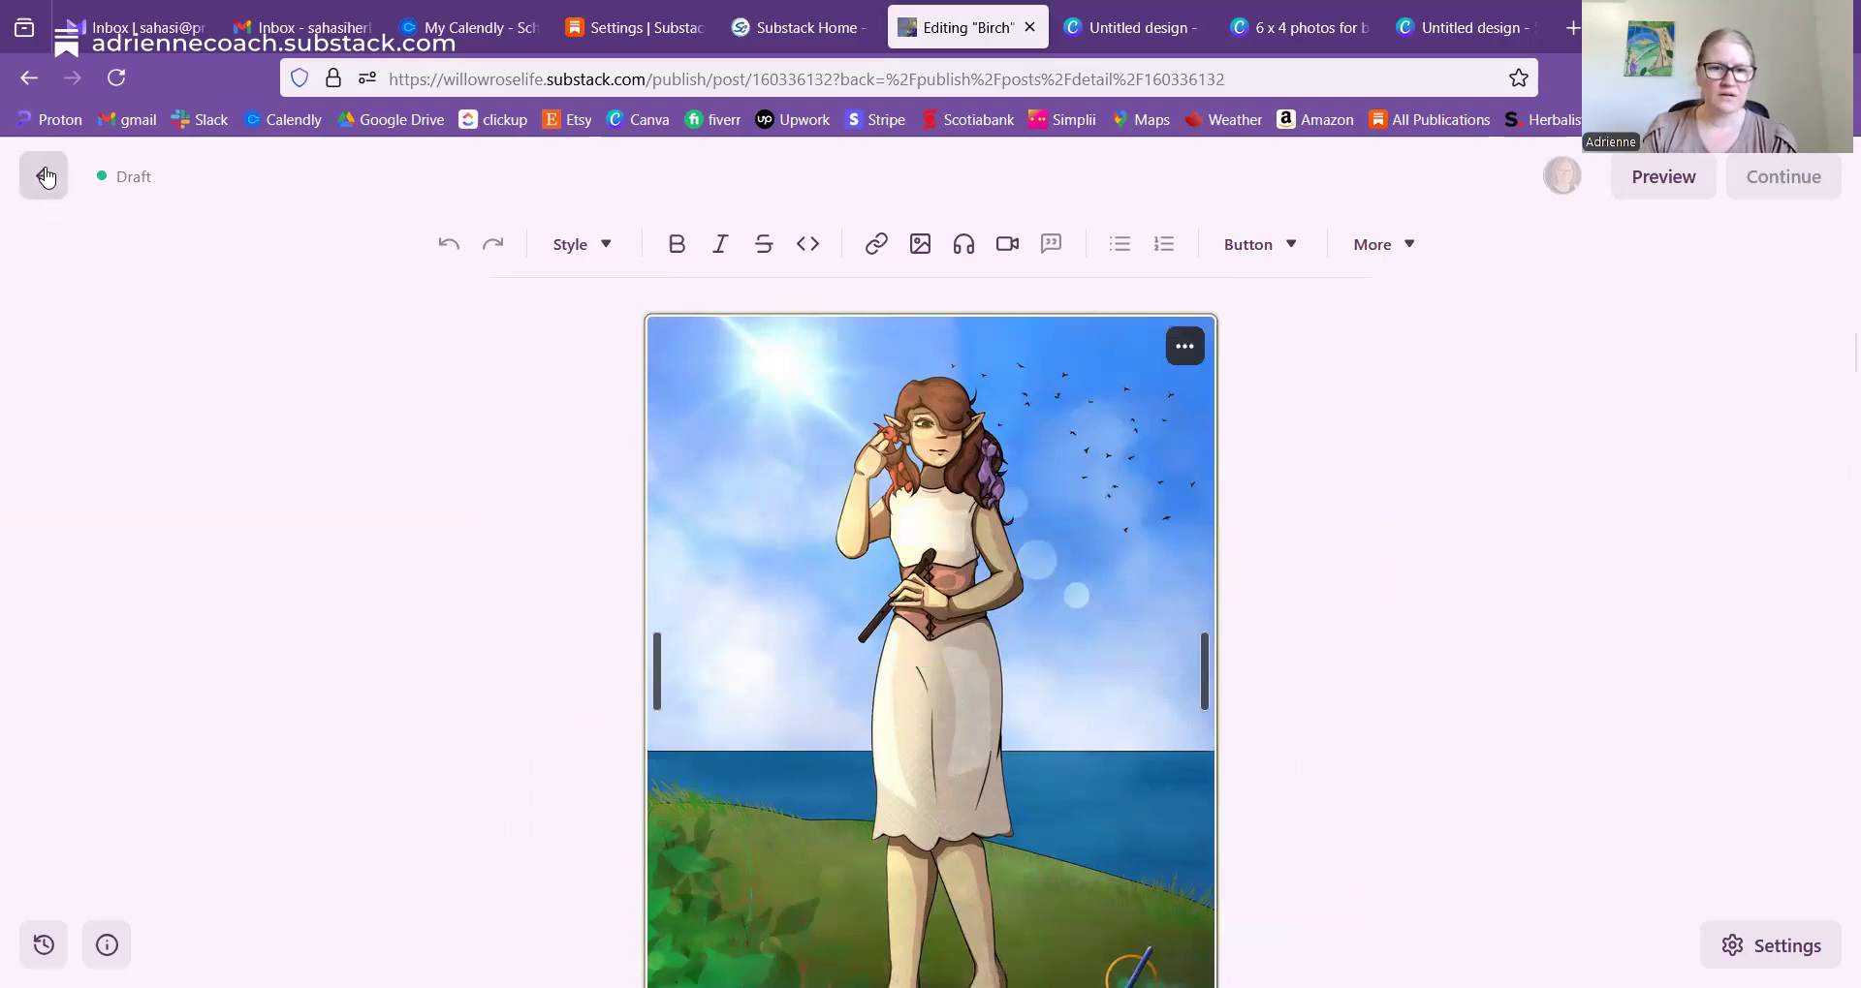
- Leave the Birch post's editor and switch to the blank untitled banner design in Canva
left_click(921, 250)
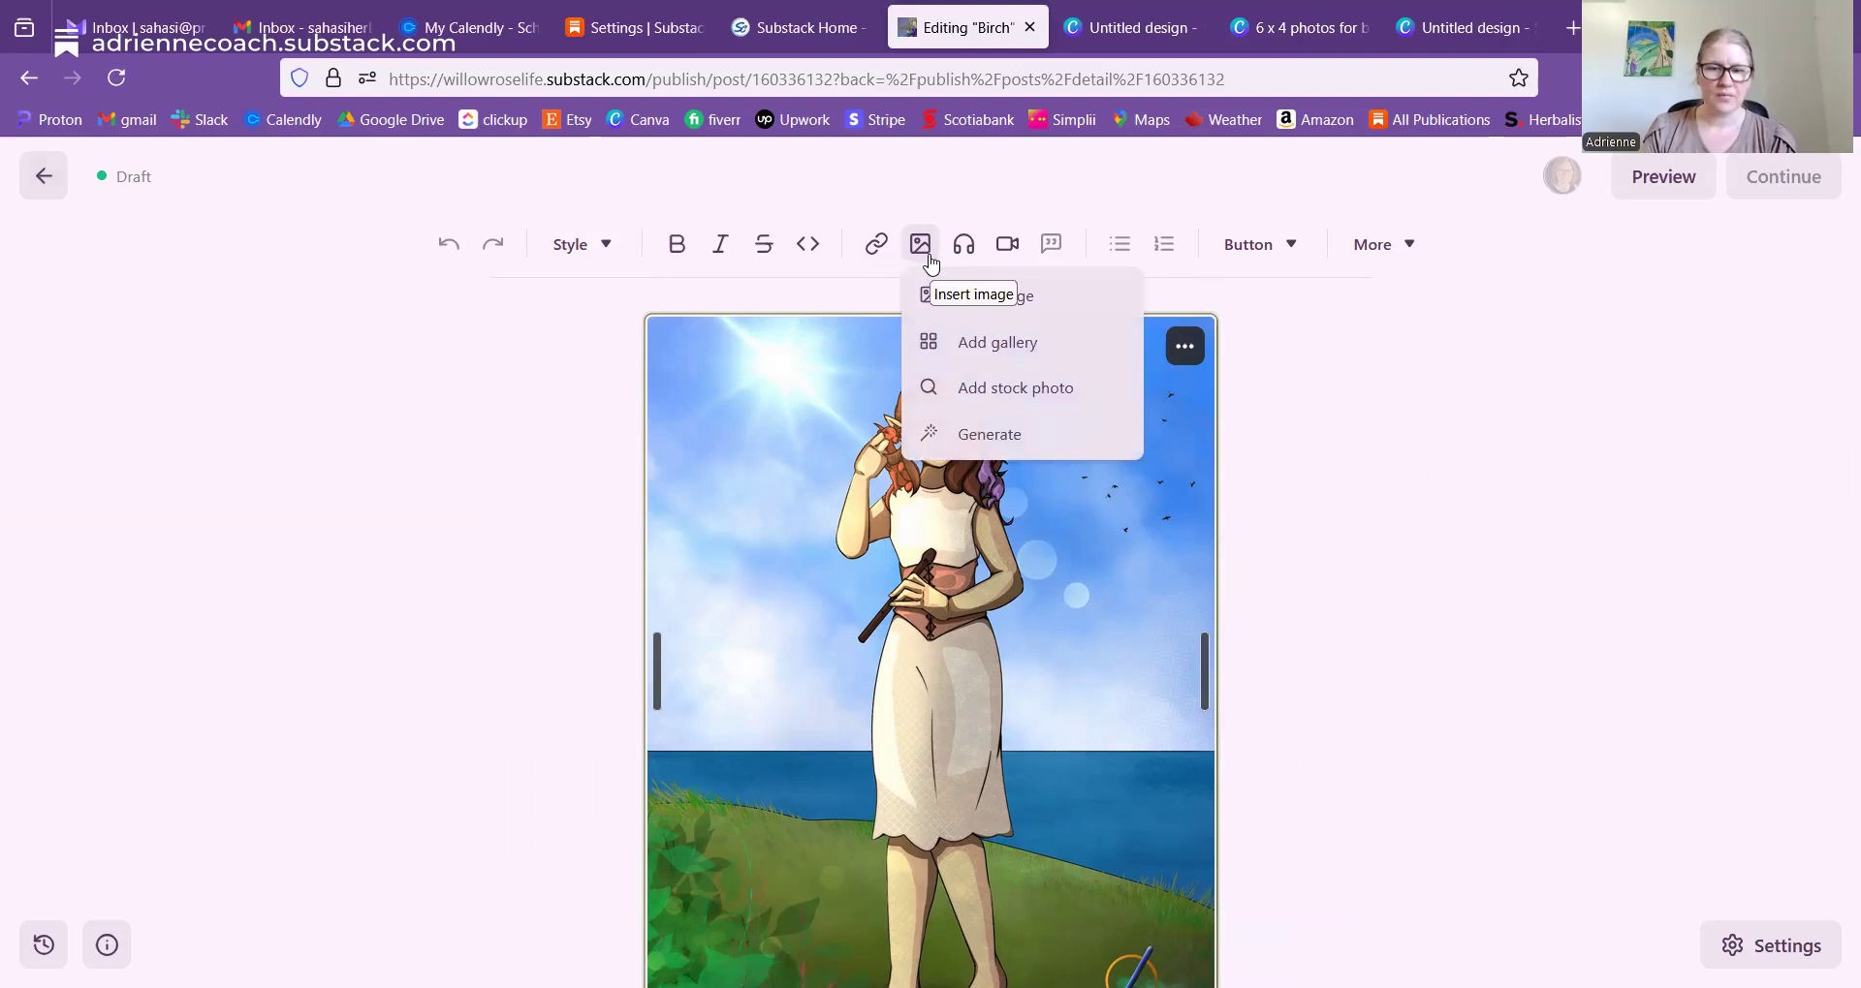
left_click(46, 192)
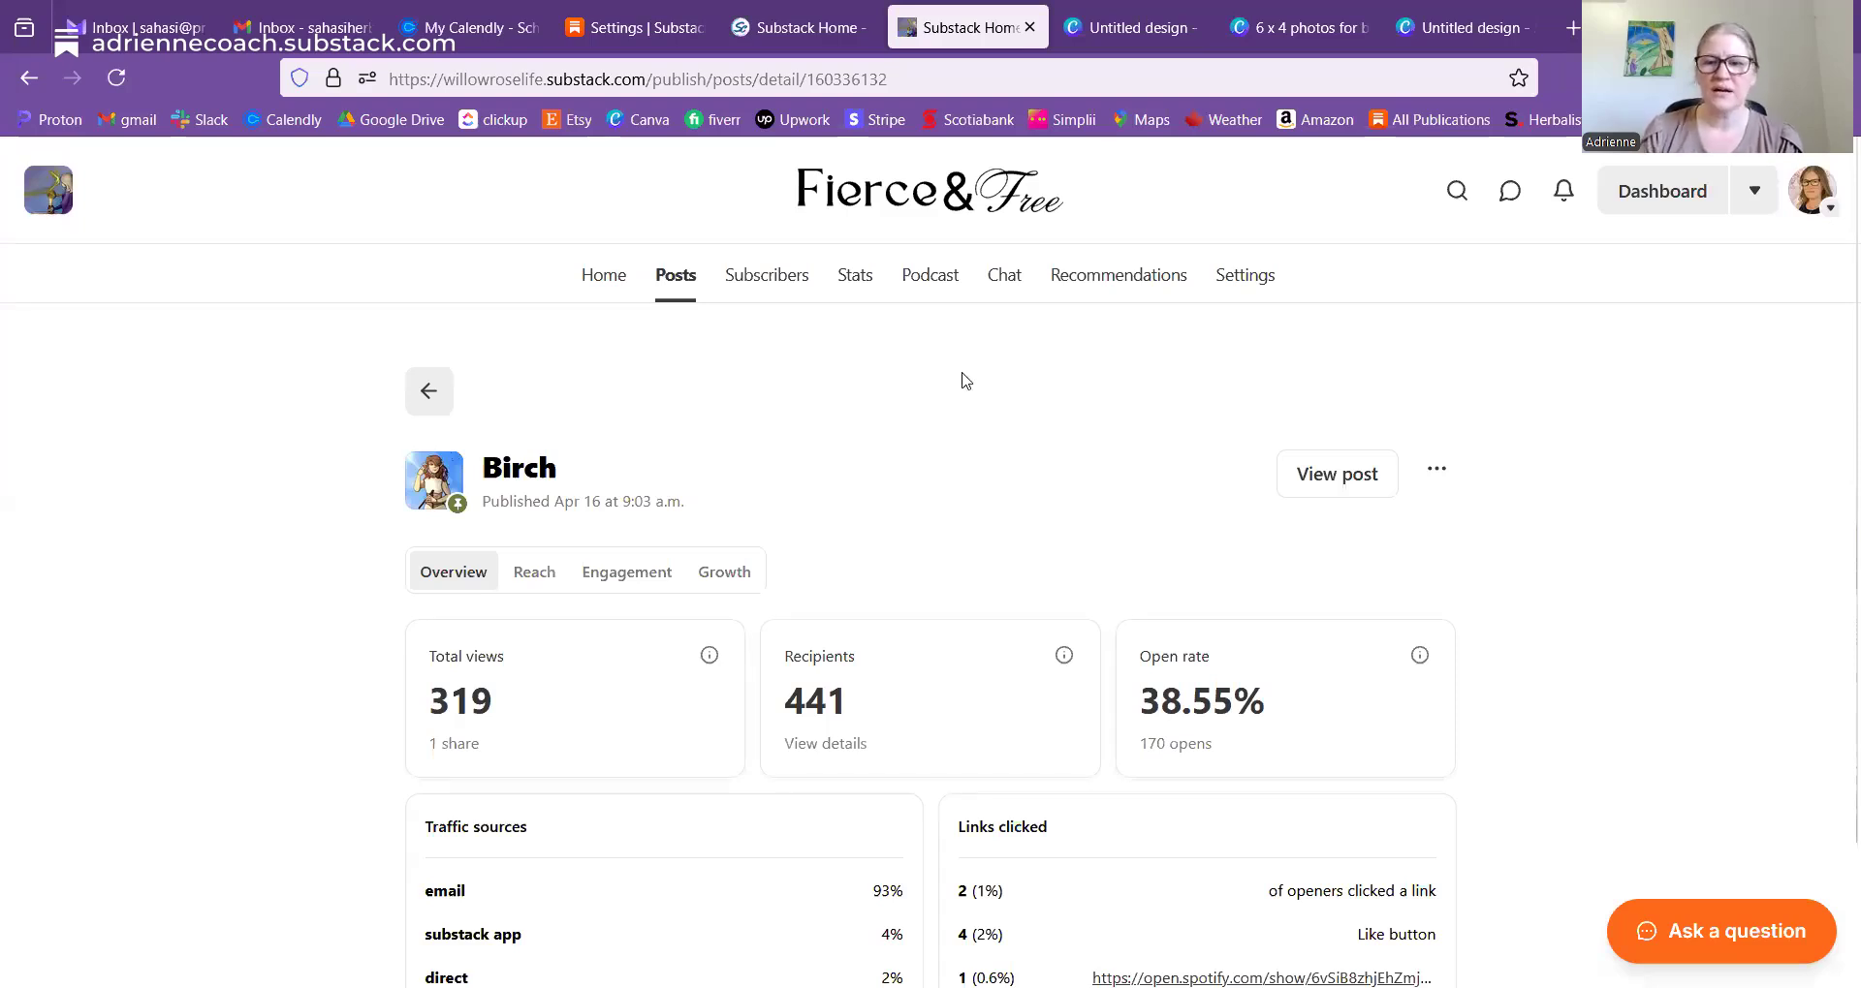
left_click(1134, 26)
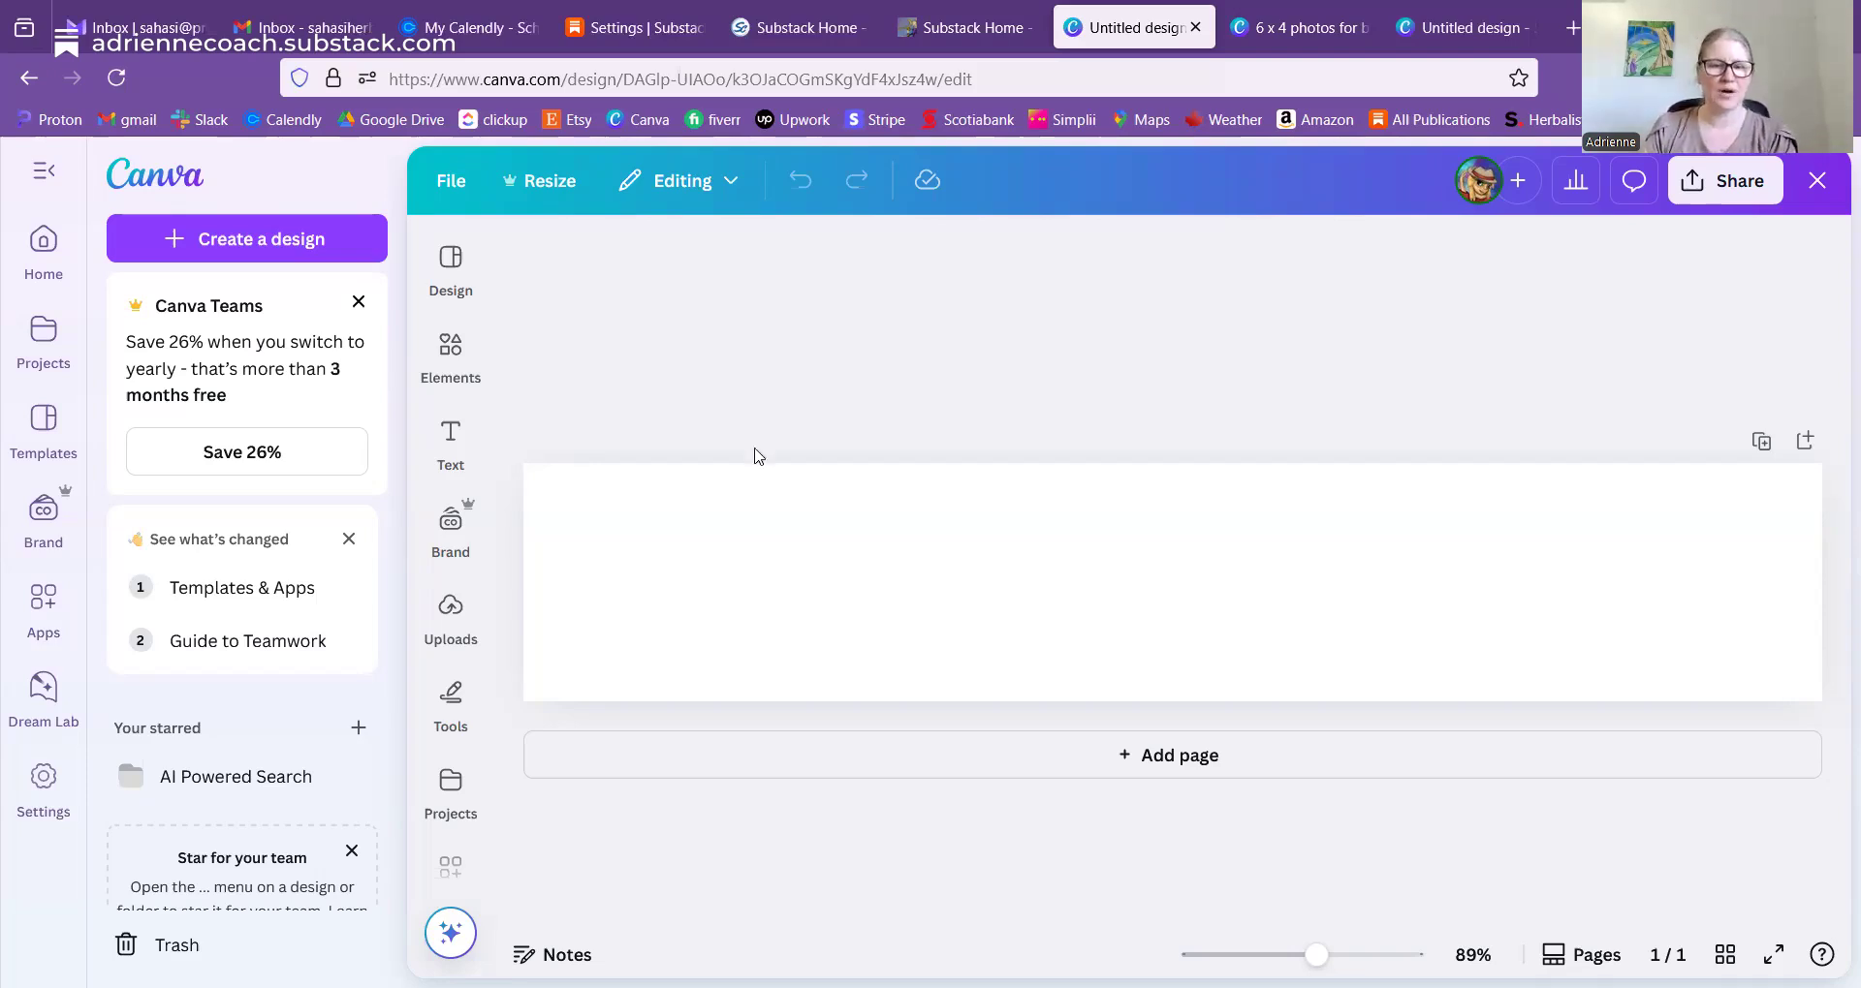
- Search the graphic elements for "dividing line"
left_click(451, 259)
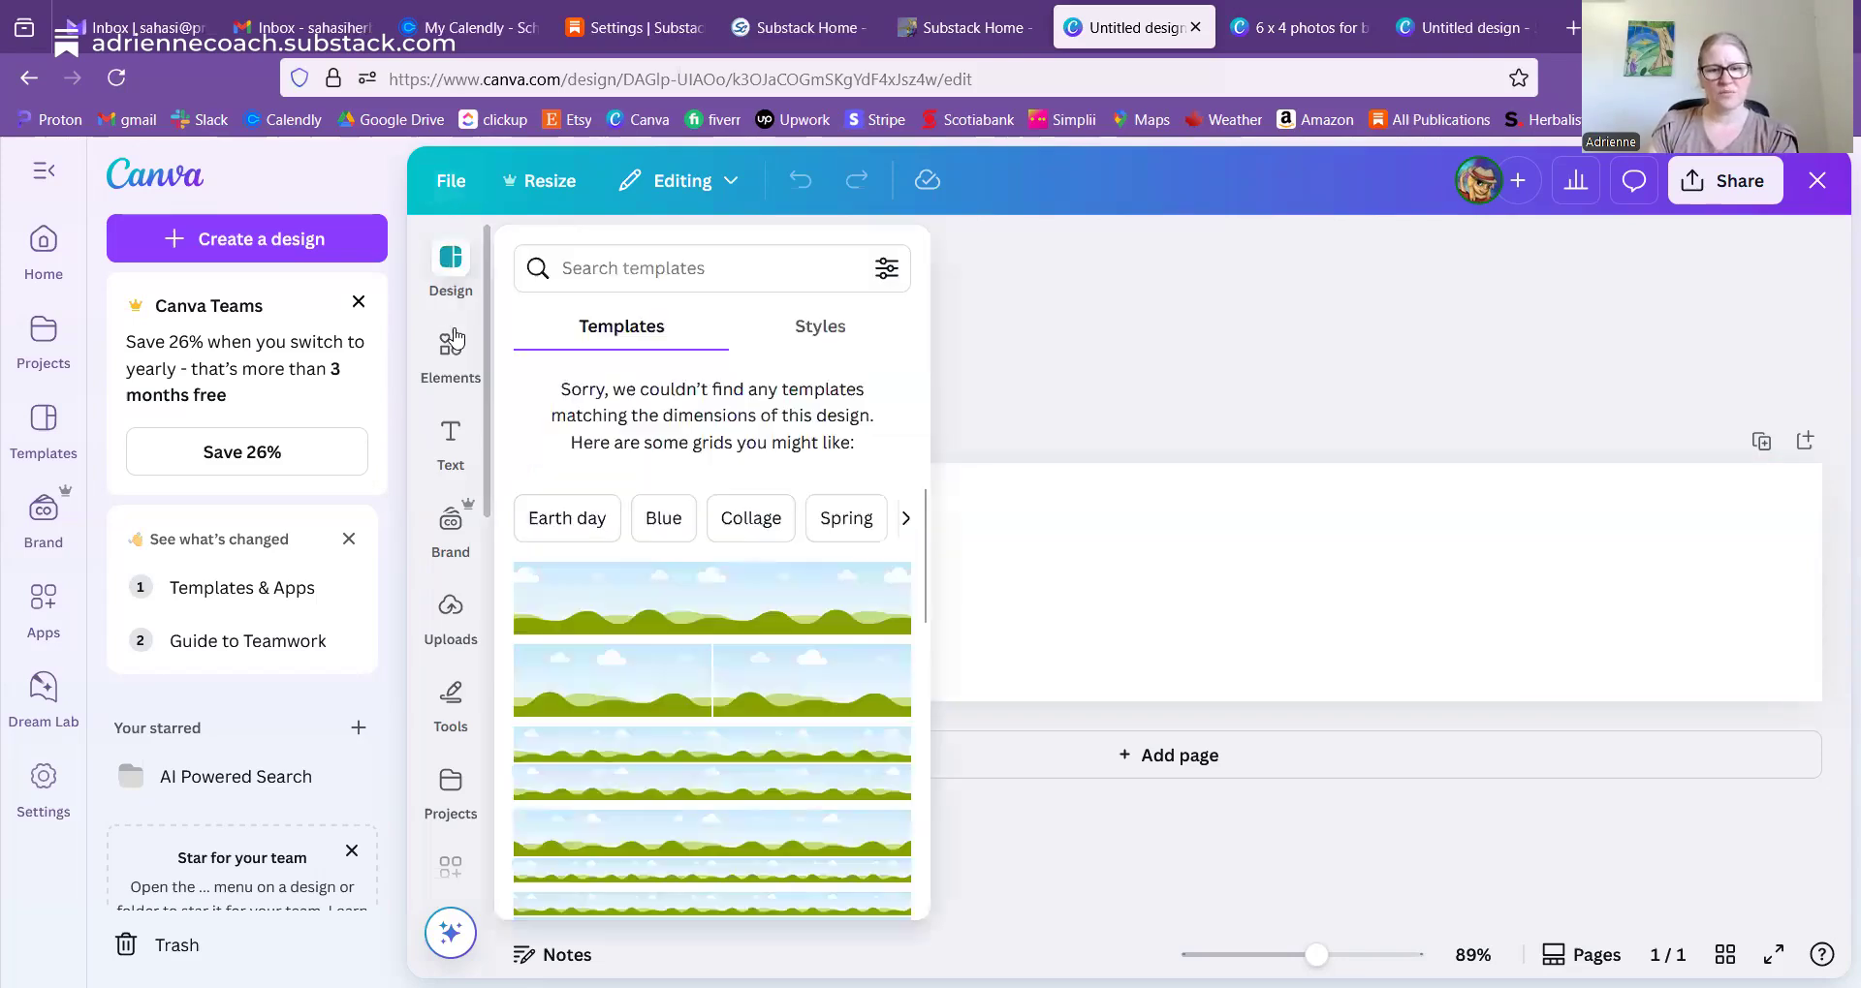
left_click(453, 344)
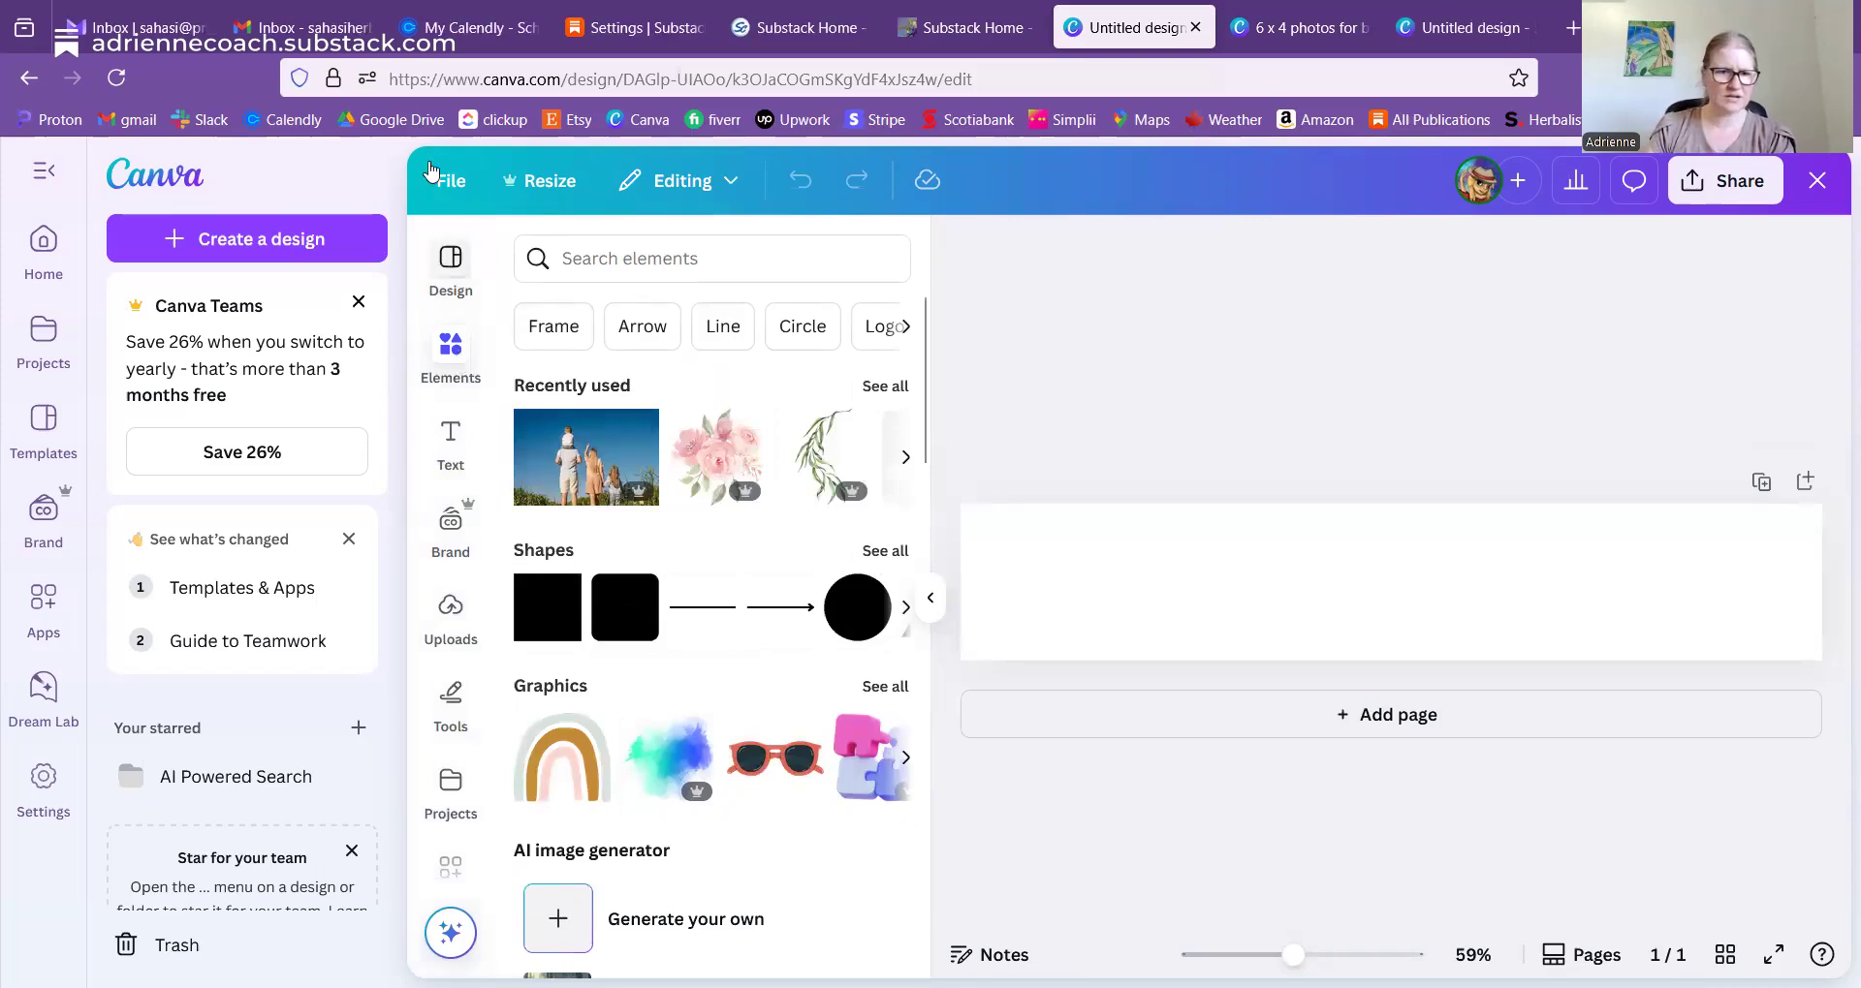
left_click(43, 175)
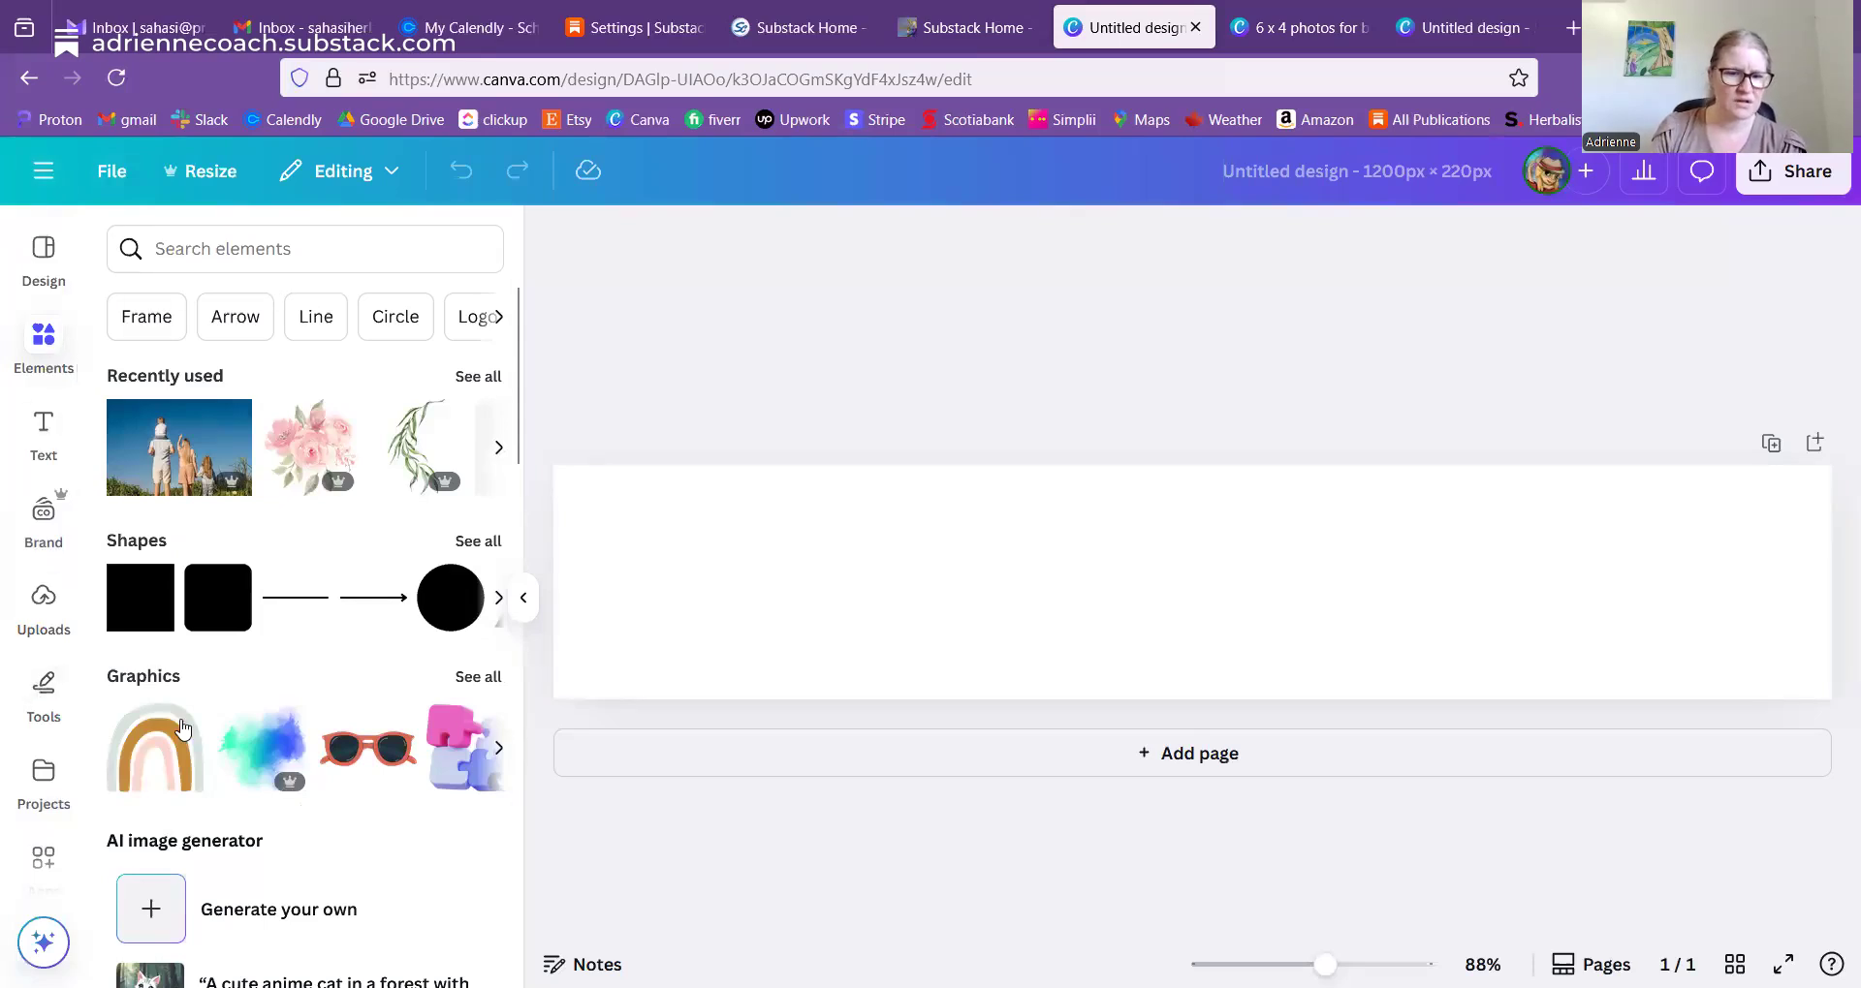
left_click(139, 678)
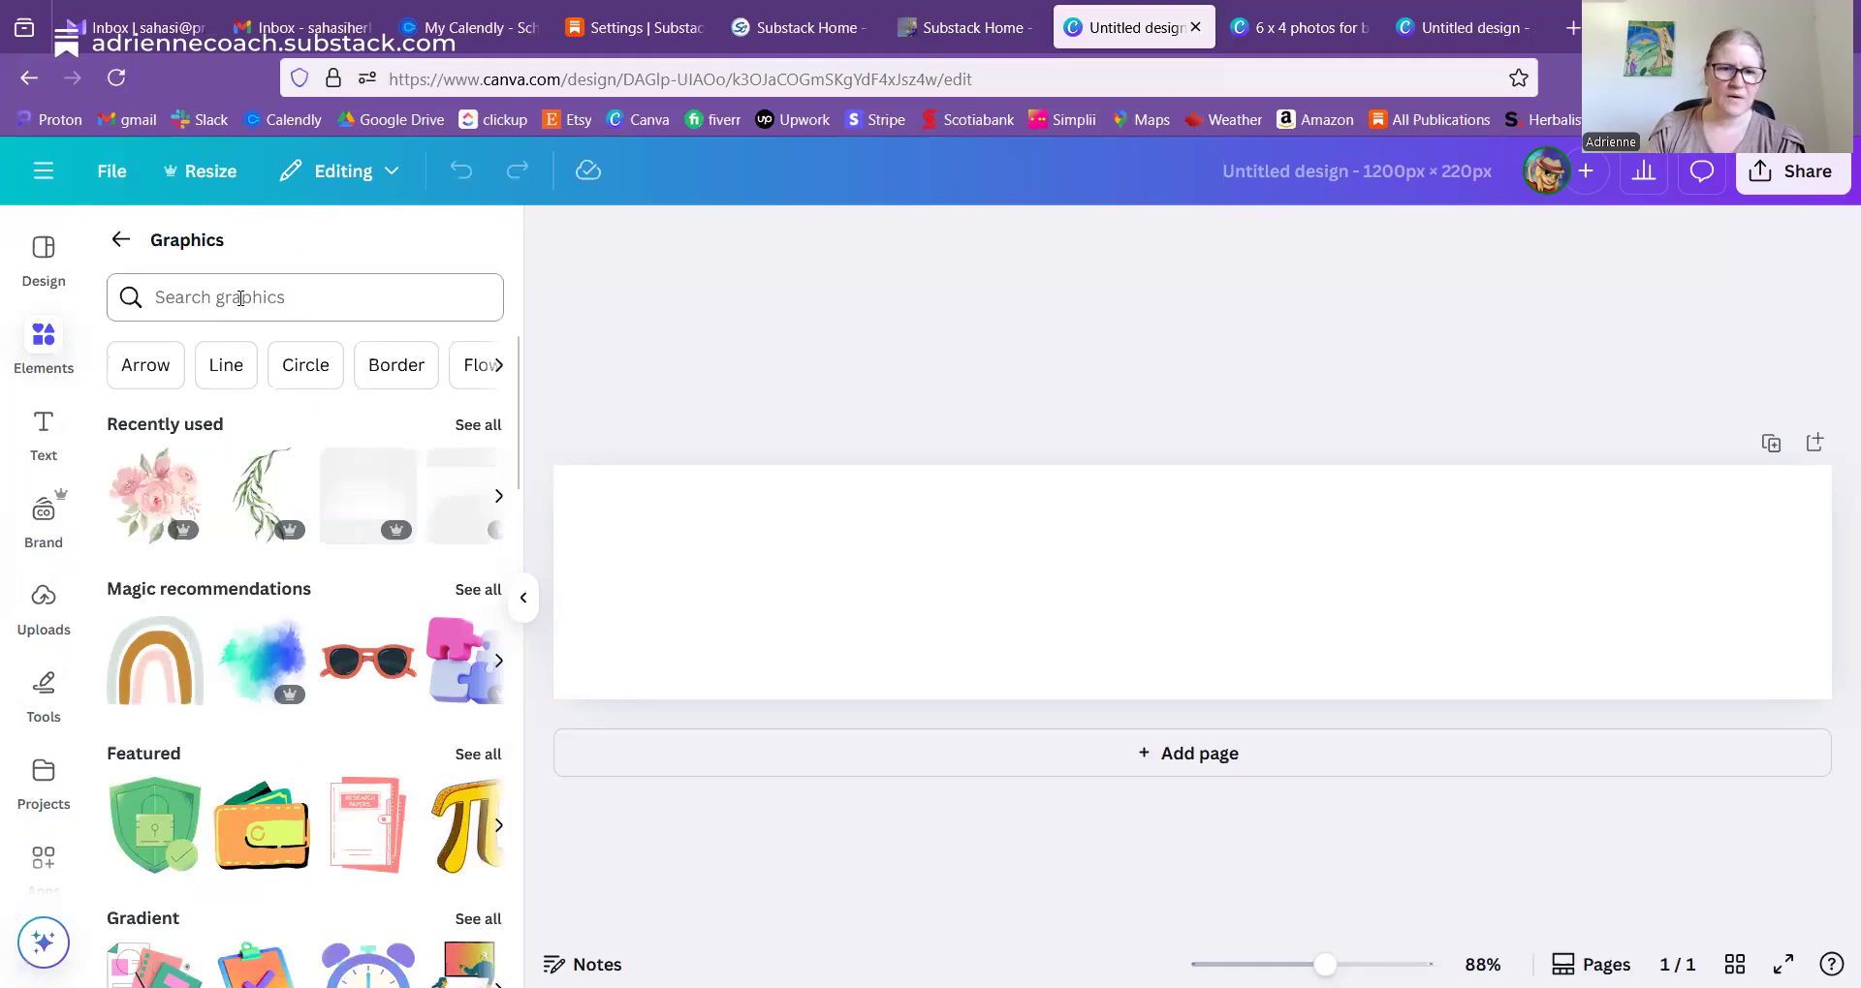
left_click(240, 298)
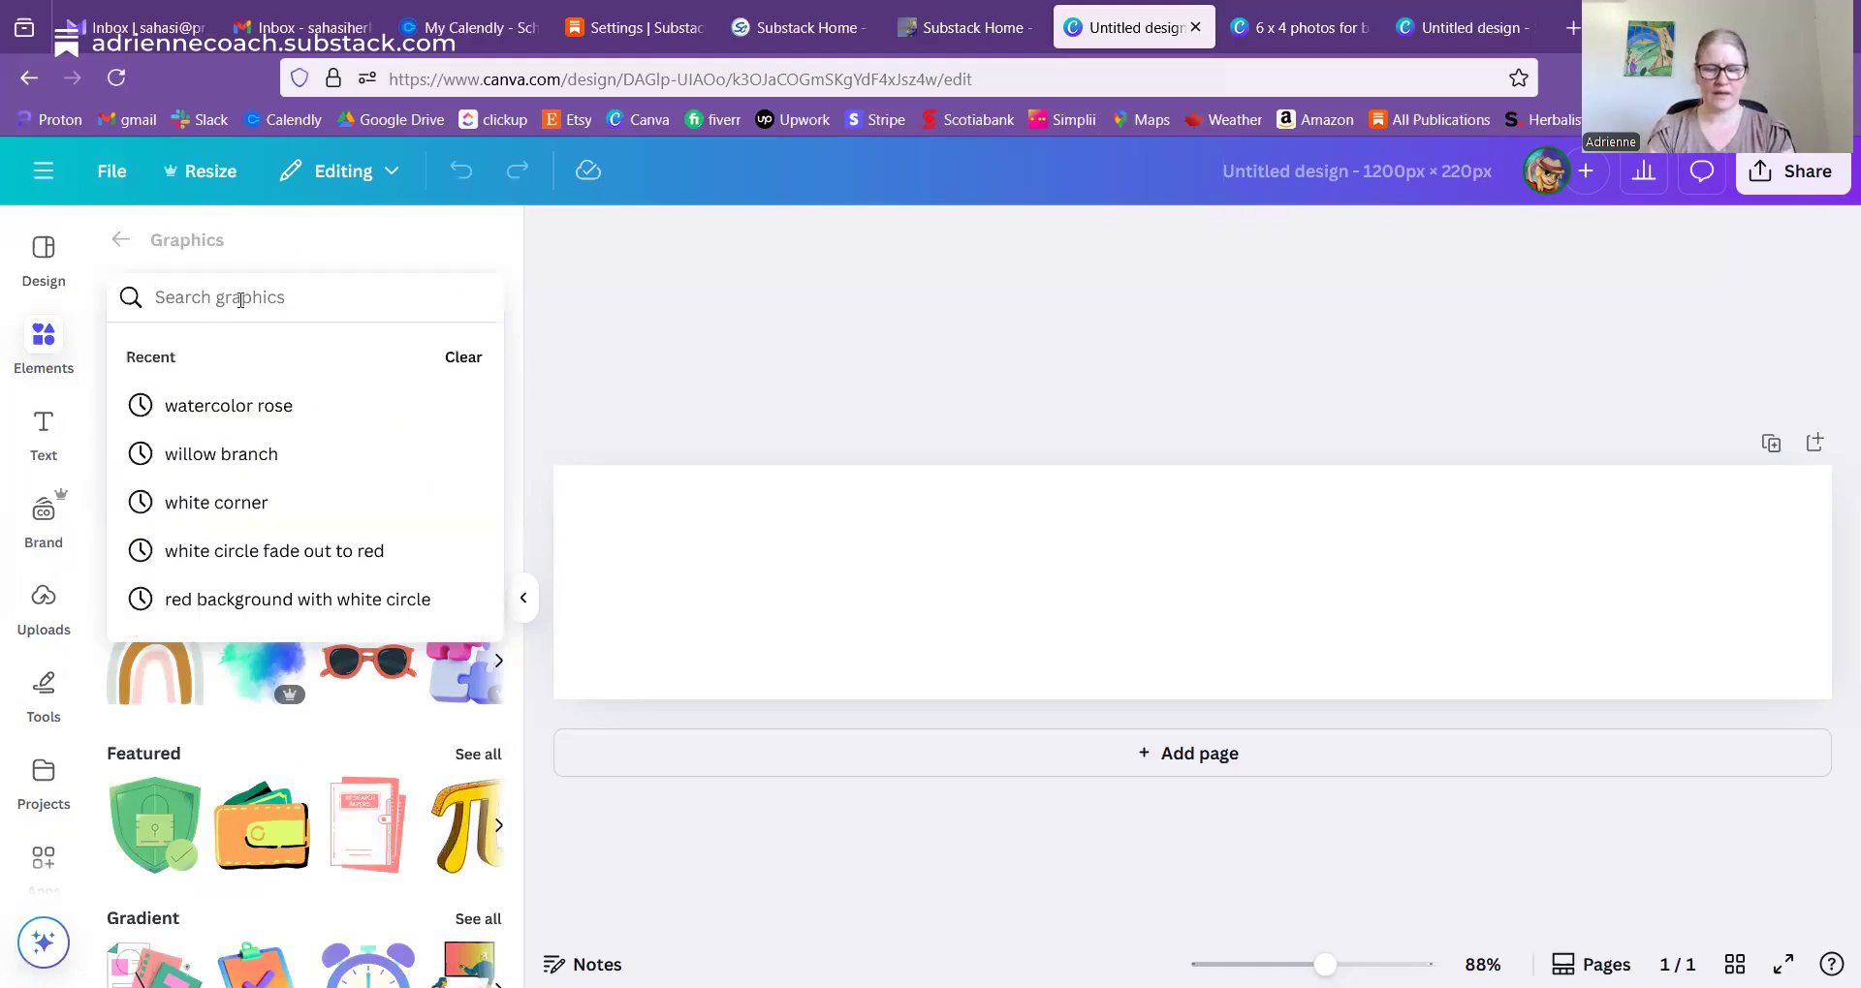
type("divinding lin")
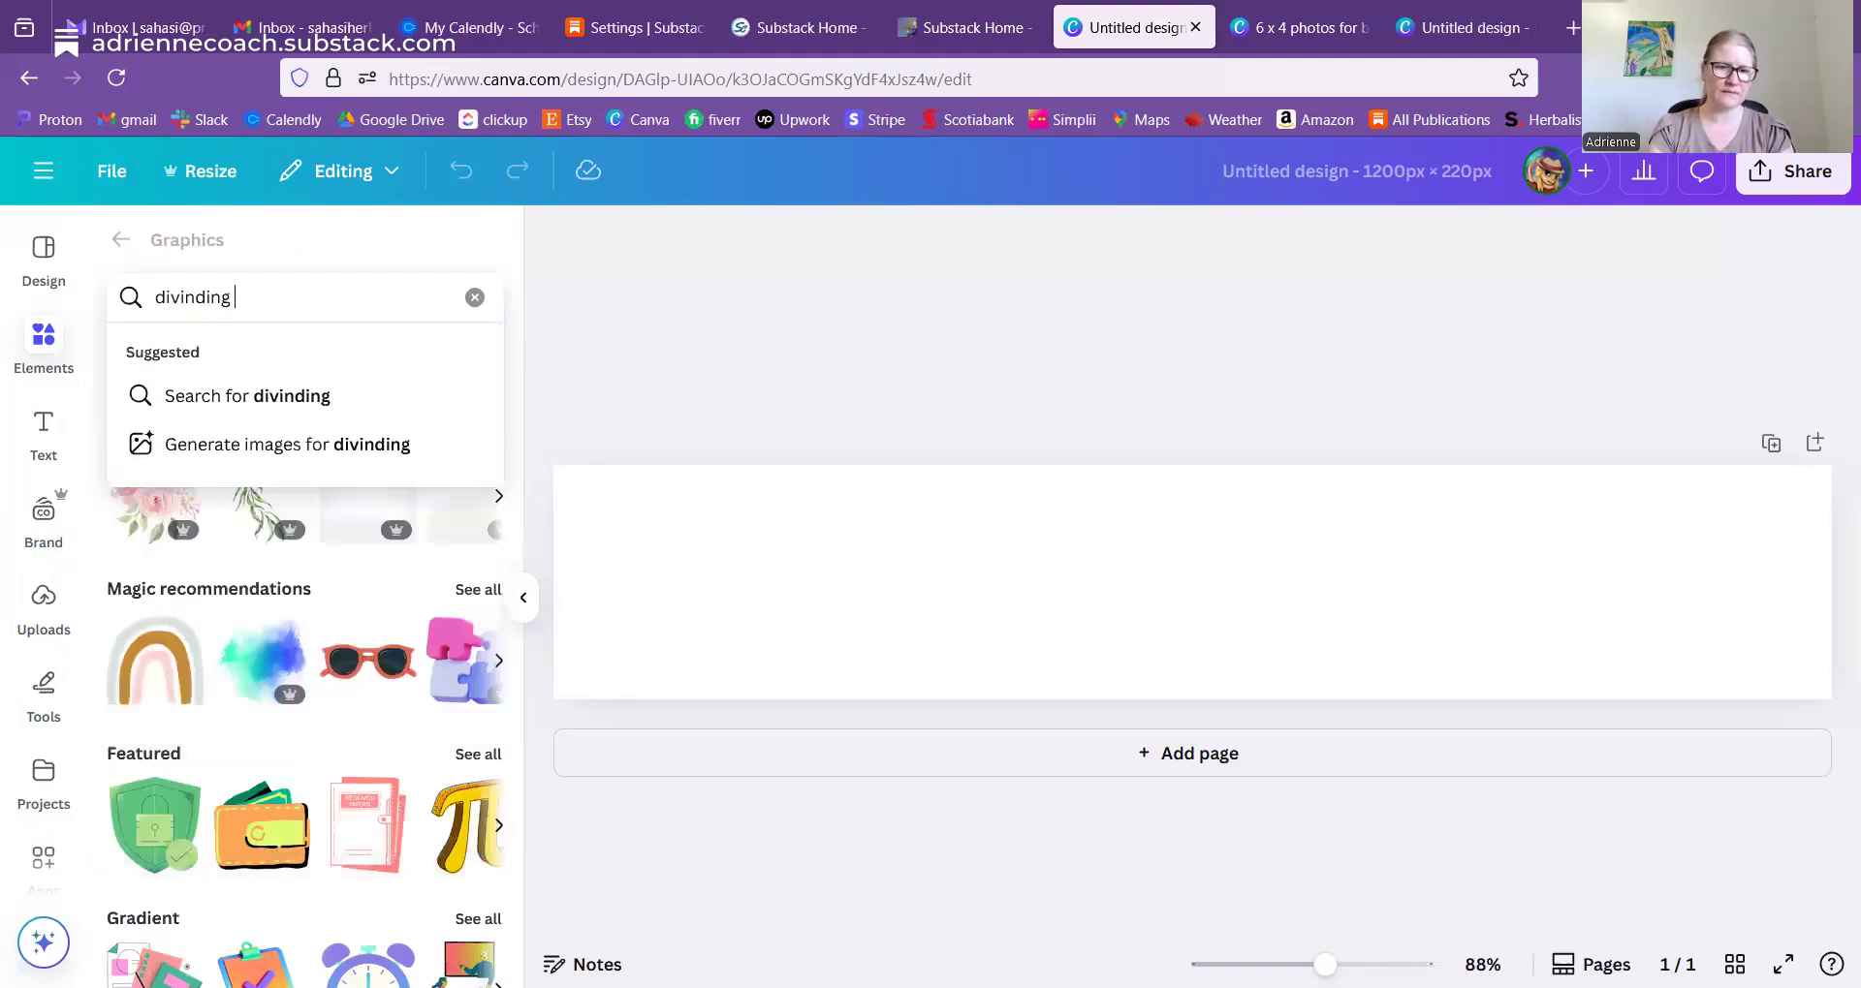
key("BackSpace")
key("BackSpace")
key("BackSpace")
key("BackSpace")
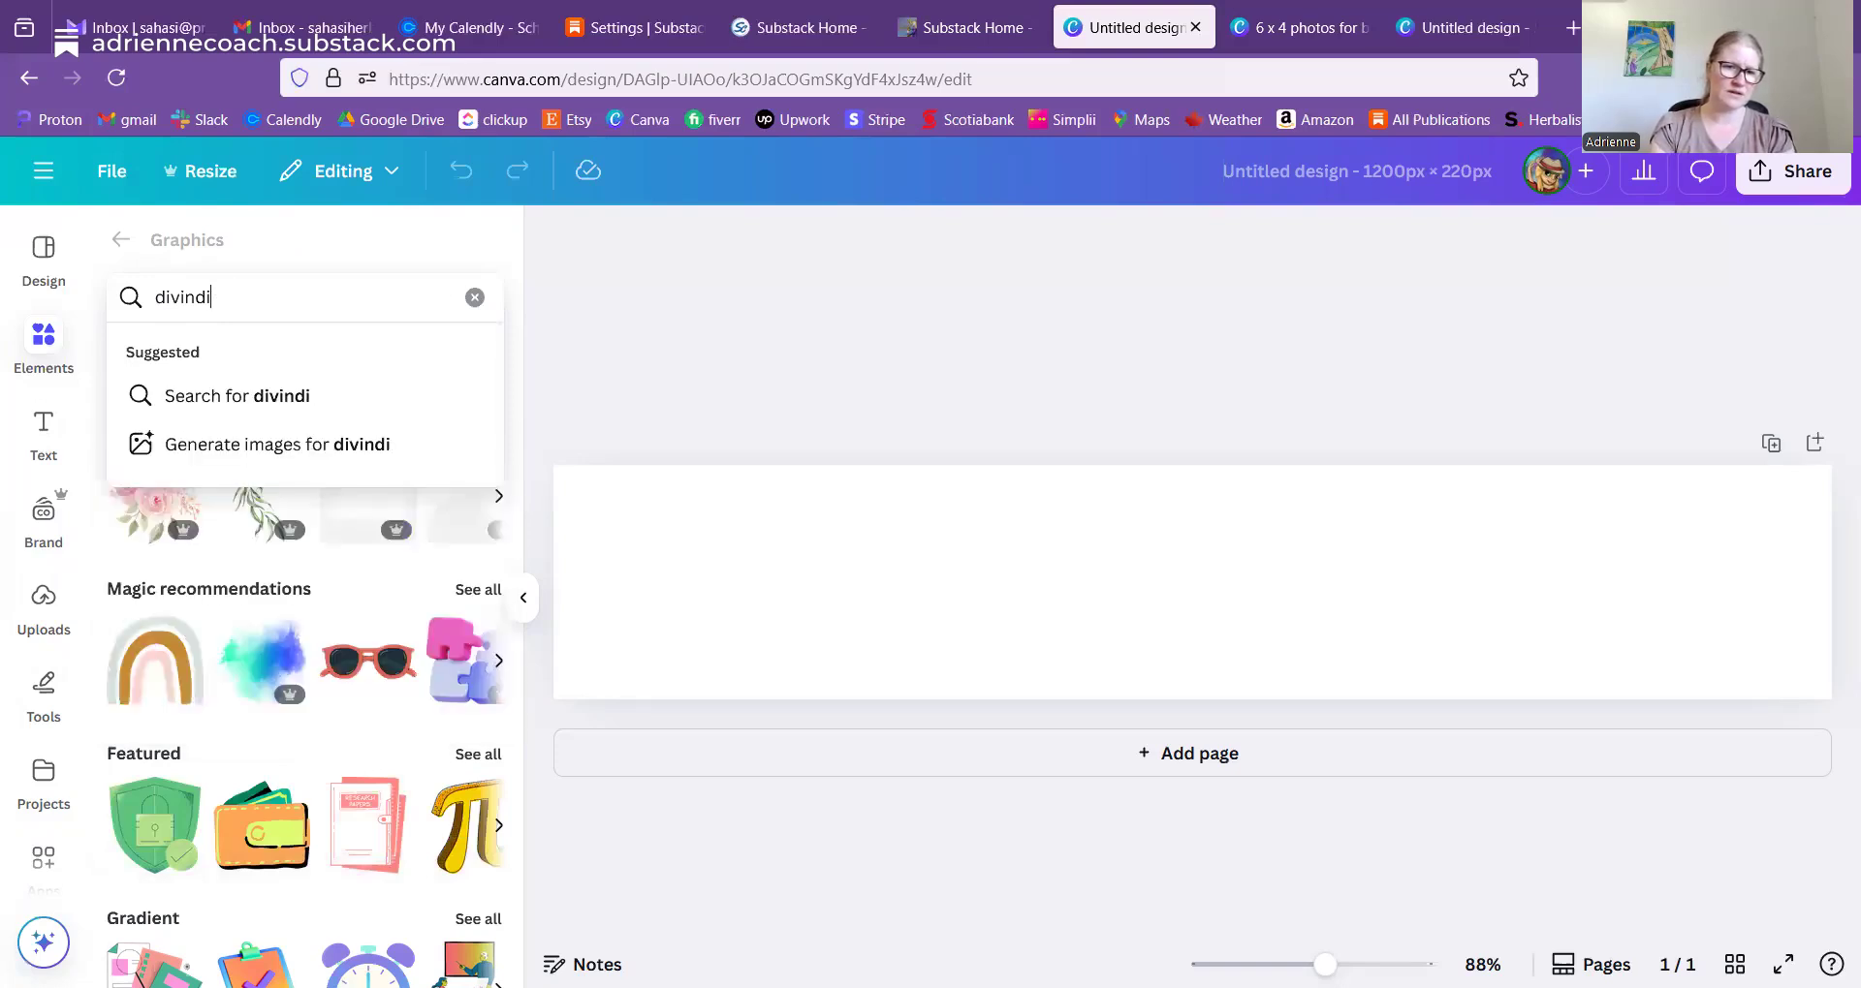
key("BackSpace")
key("BackSpace")
key("BackSpace")
type("ding l")
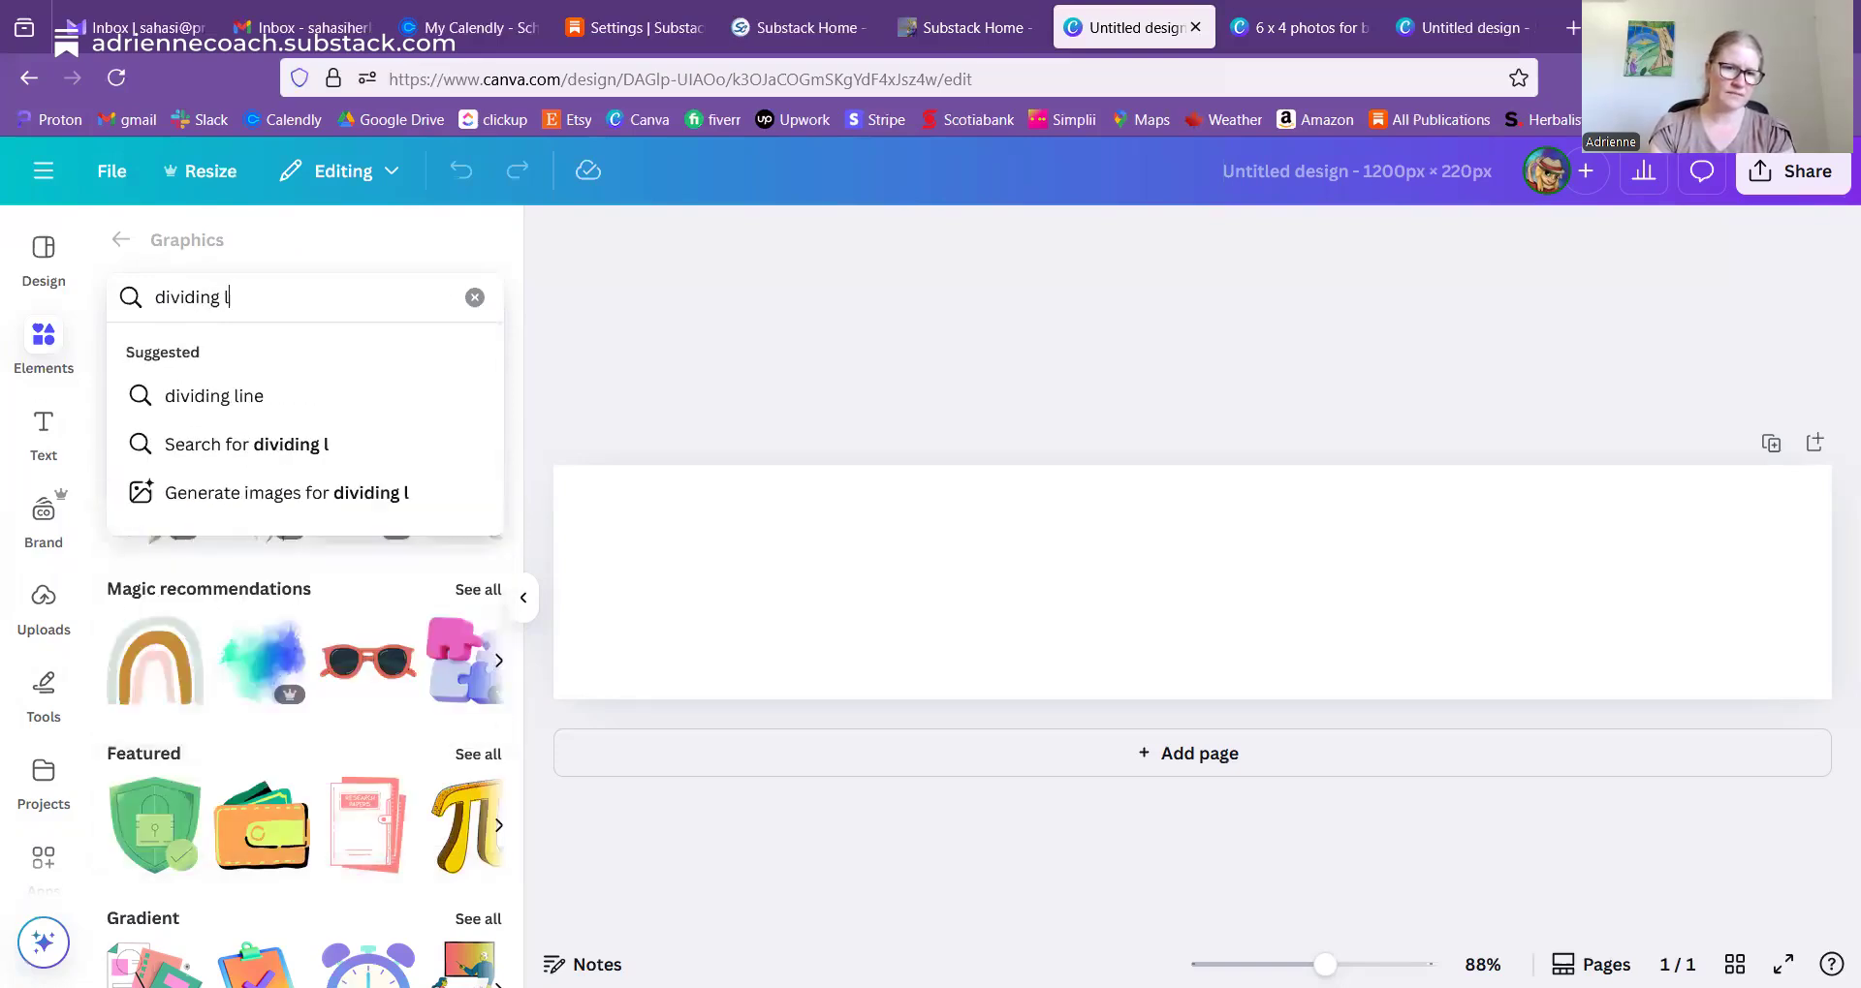
type("ine")
key("Return")
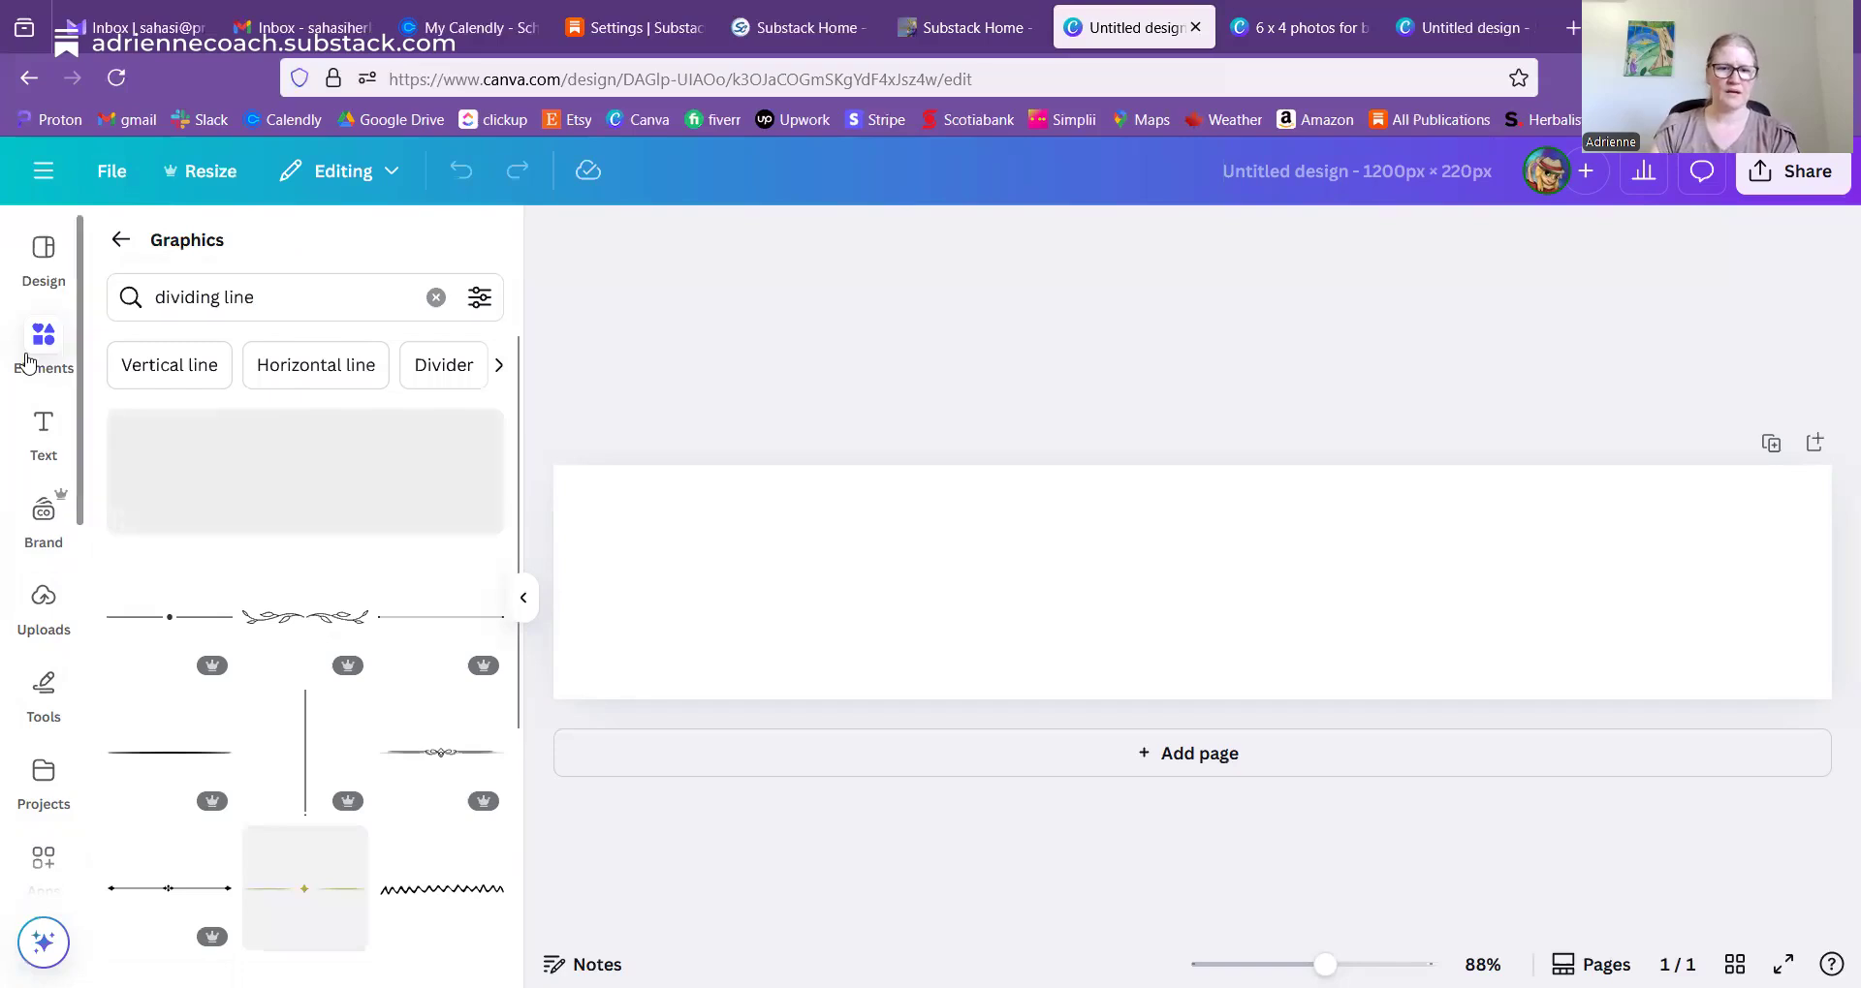
- Add the orange double-stroke swoosh line to the banner, enlarge it to the full page width and center it vertically
scroll(378, 606, "down", 1)
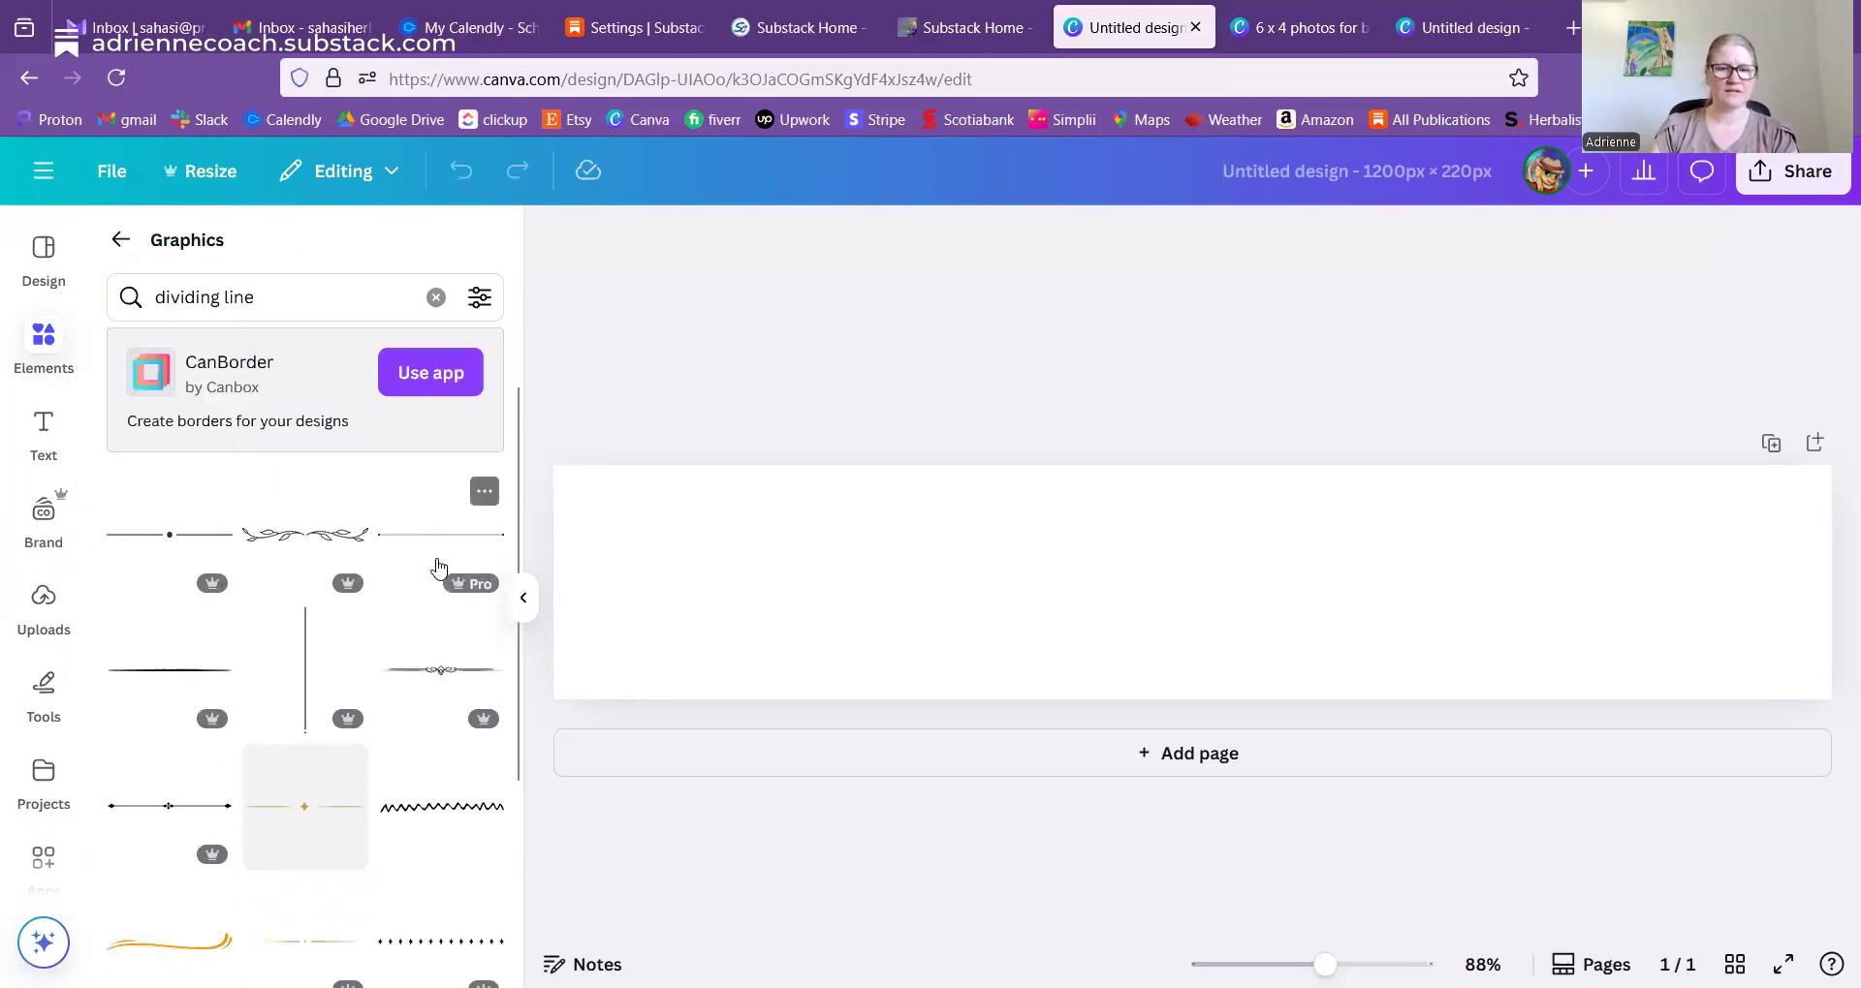
scroll(378, 693, "down", 2)
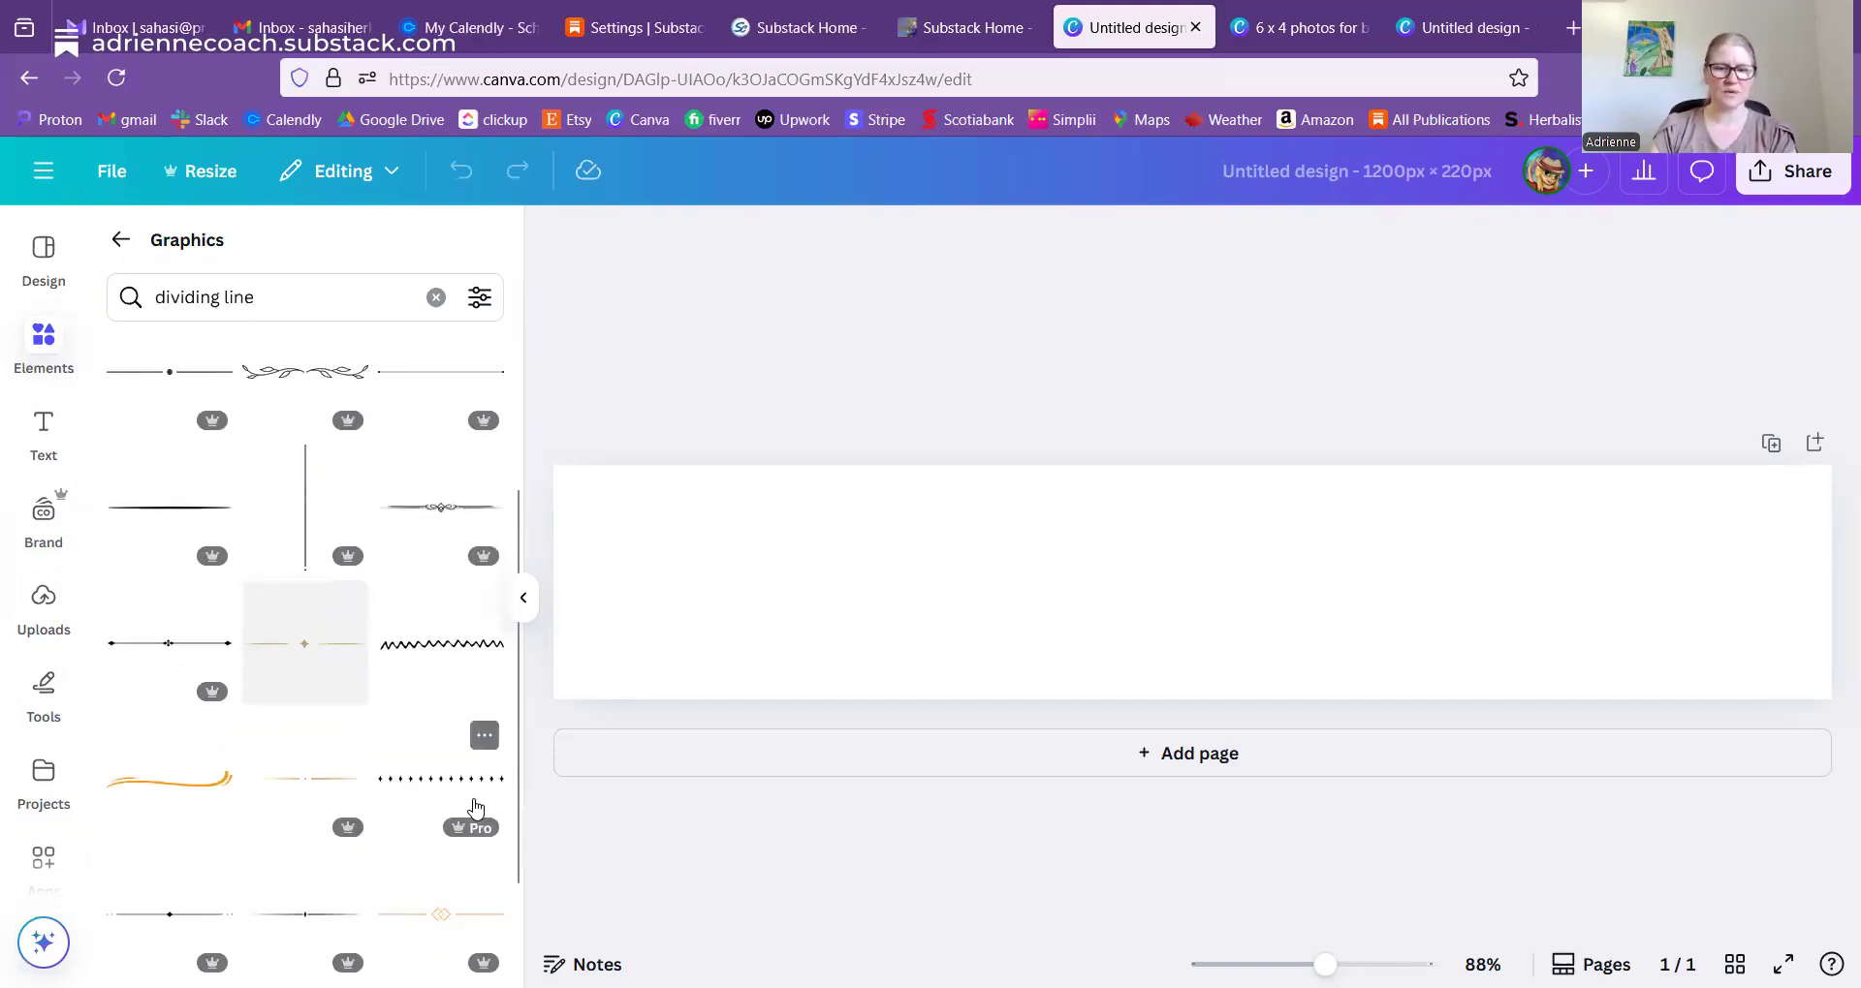
scroll(475, 807, "down", 1)
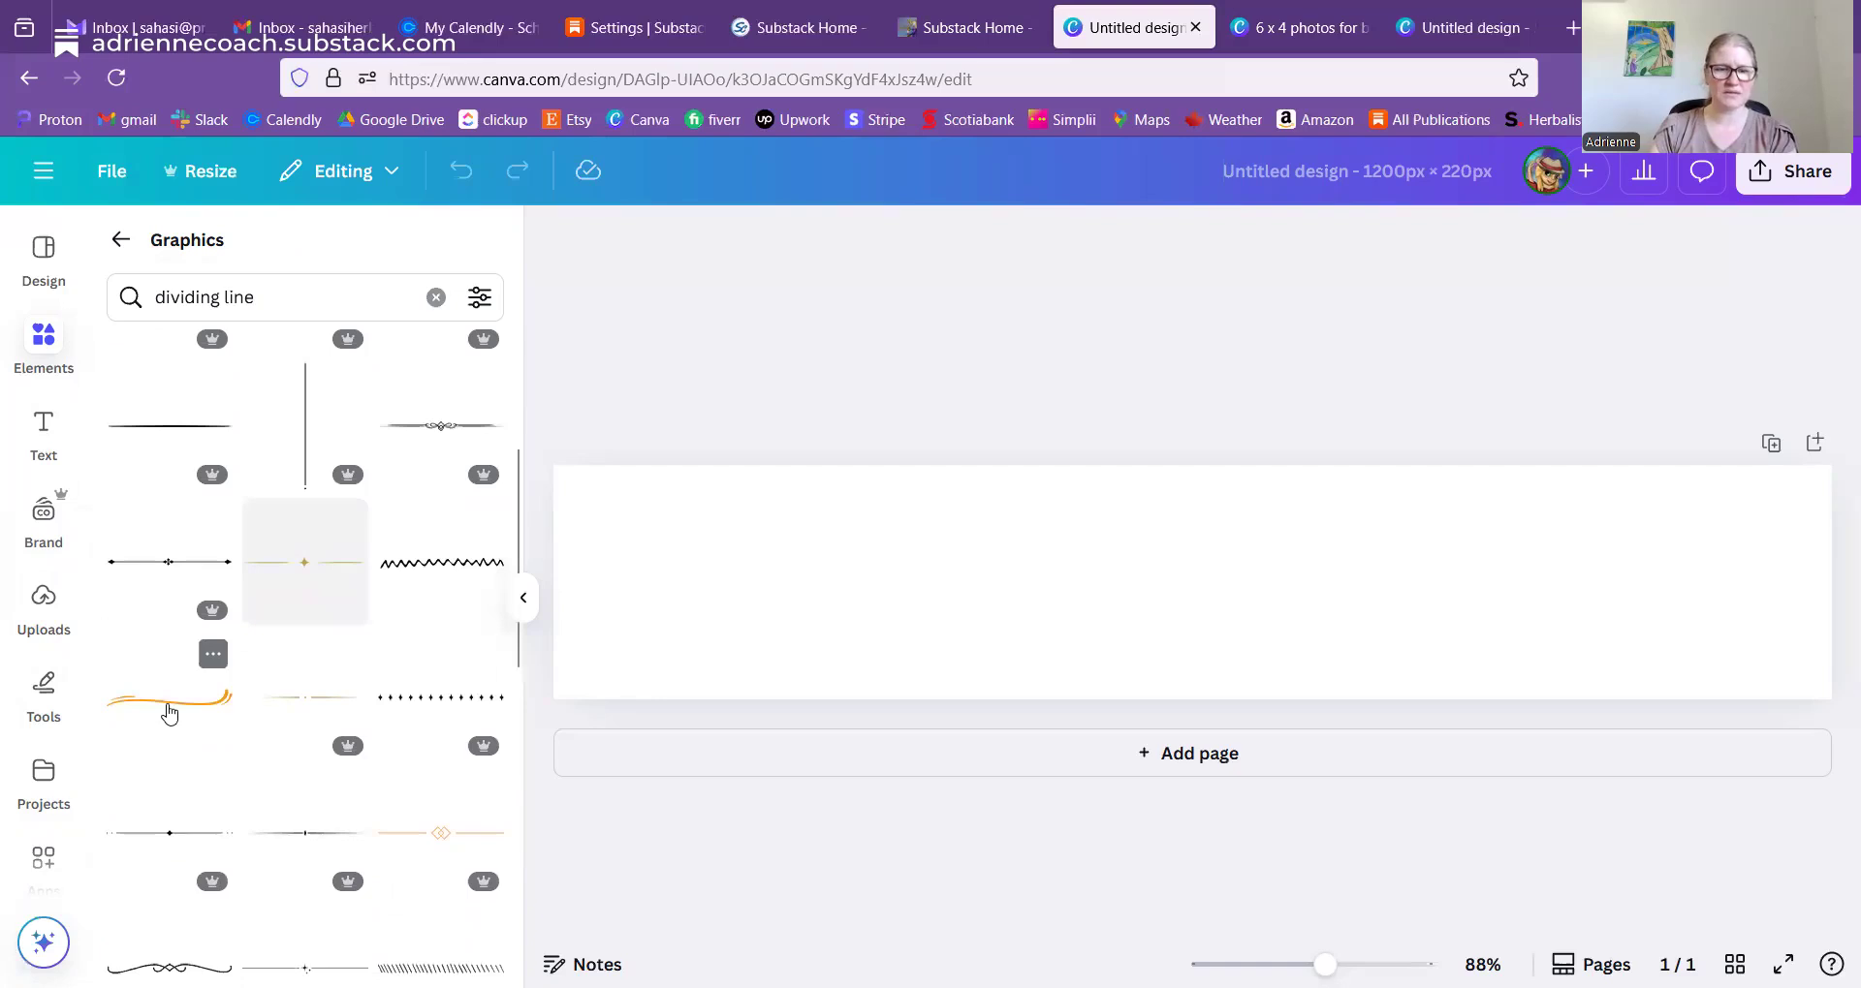
left_click(169, 713)
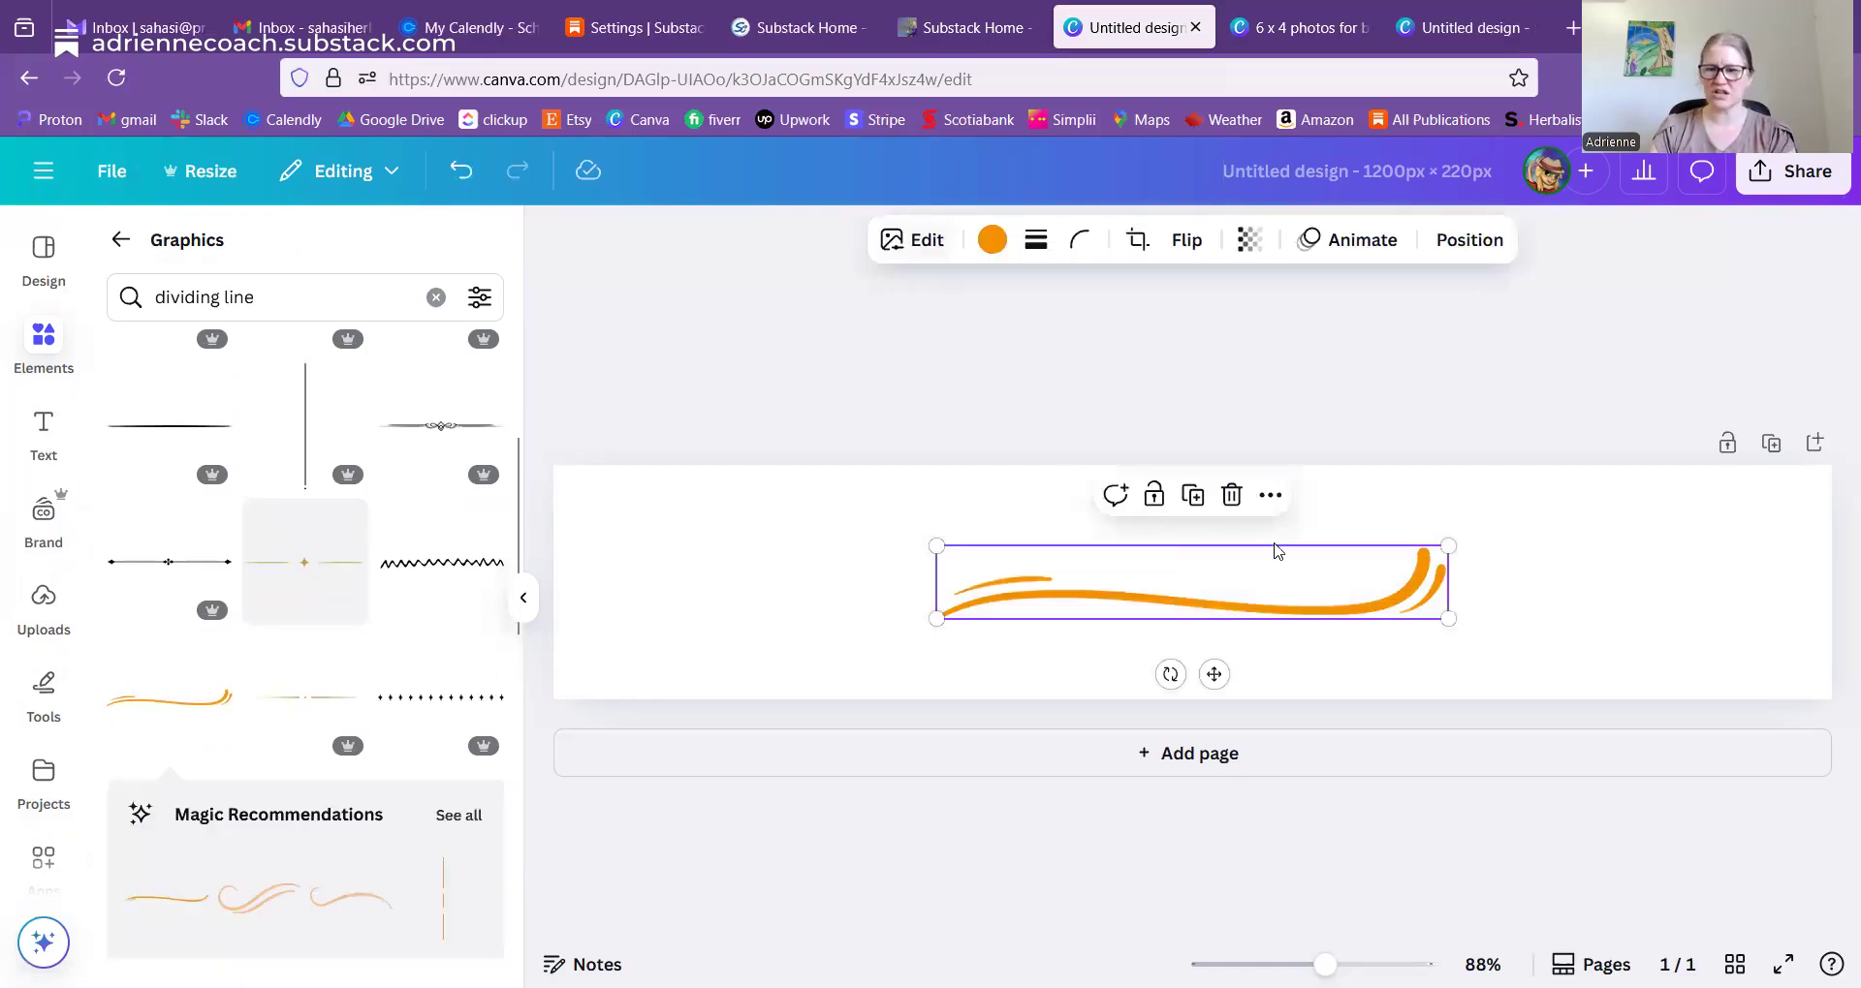
left_click_drag(1042, 579, 657, 497)
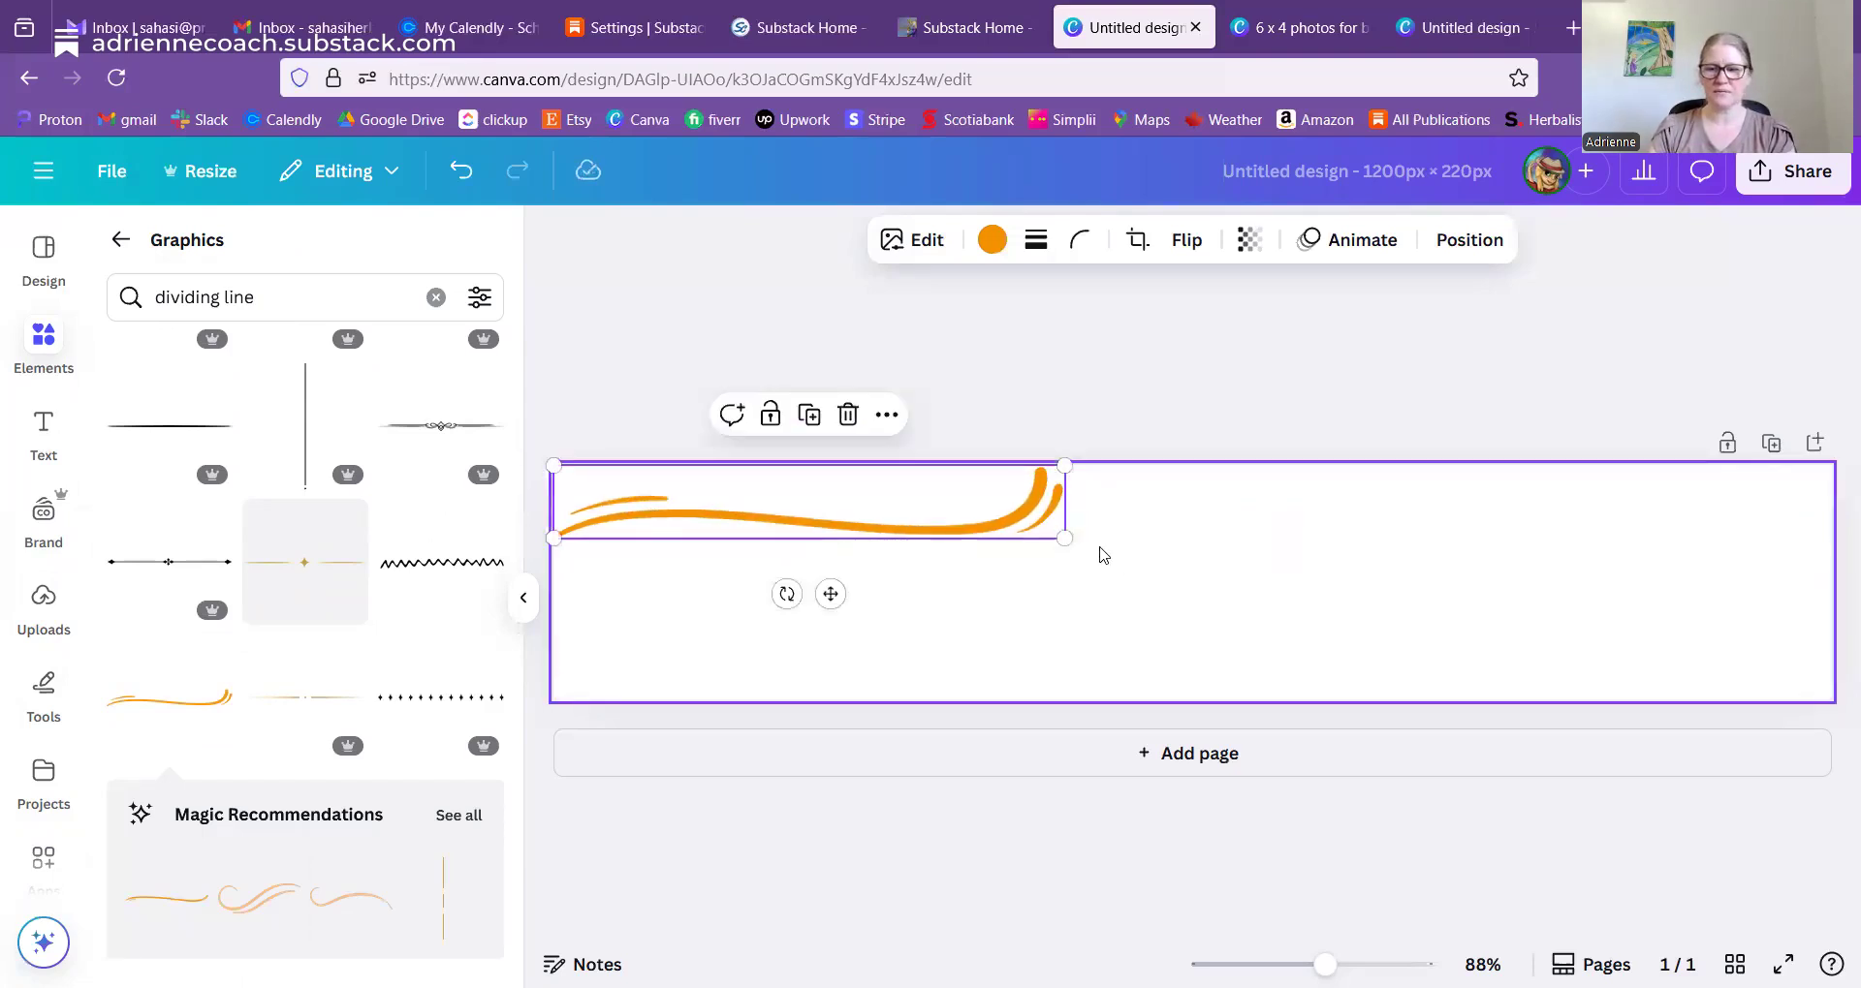
left_click_drag(1063, 536, 1820, 707)
left_click_drag(1224, 541, 1226, 560)
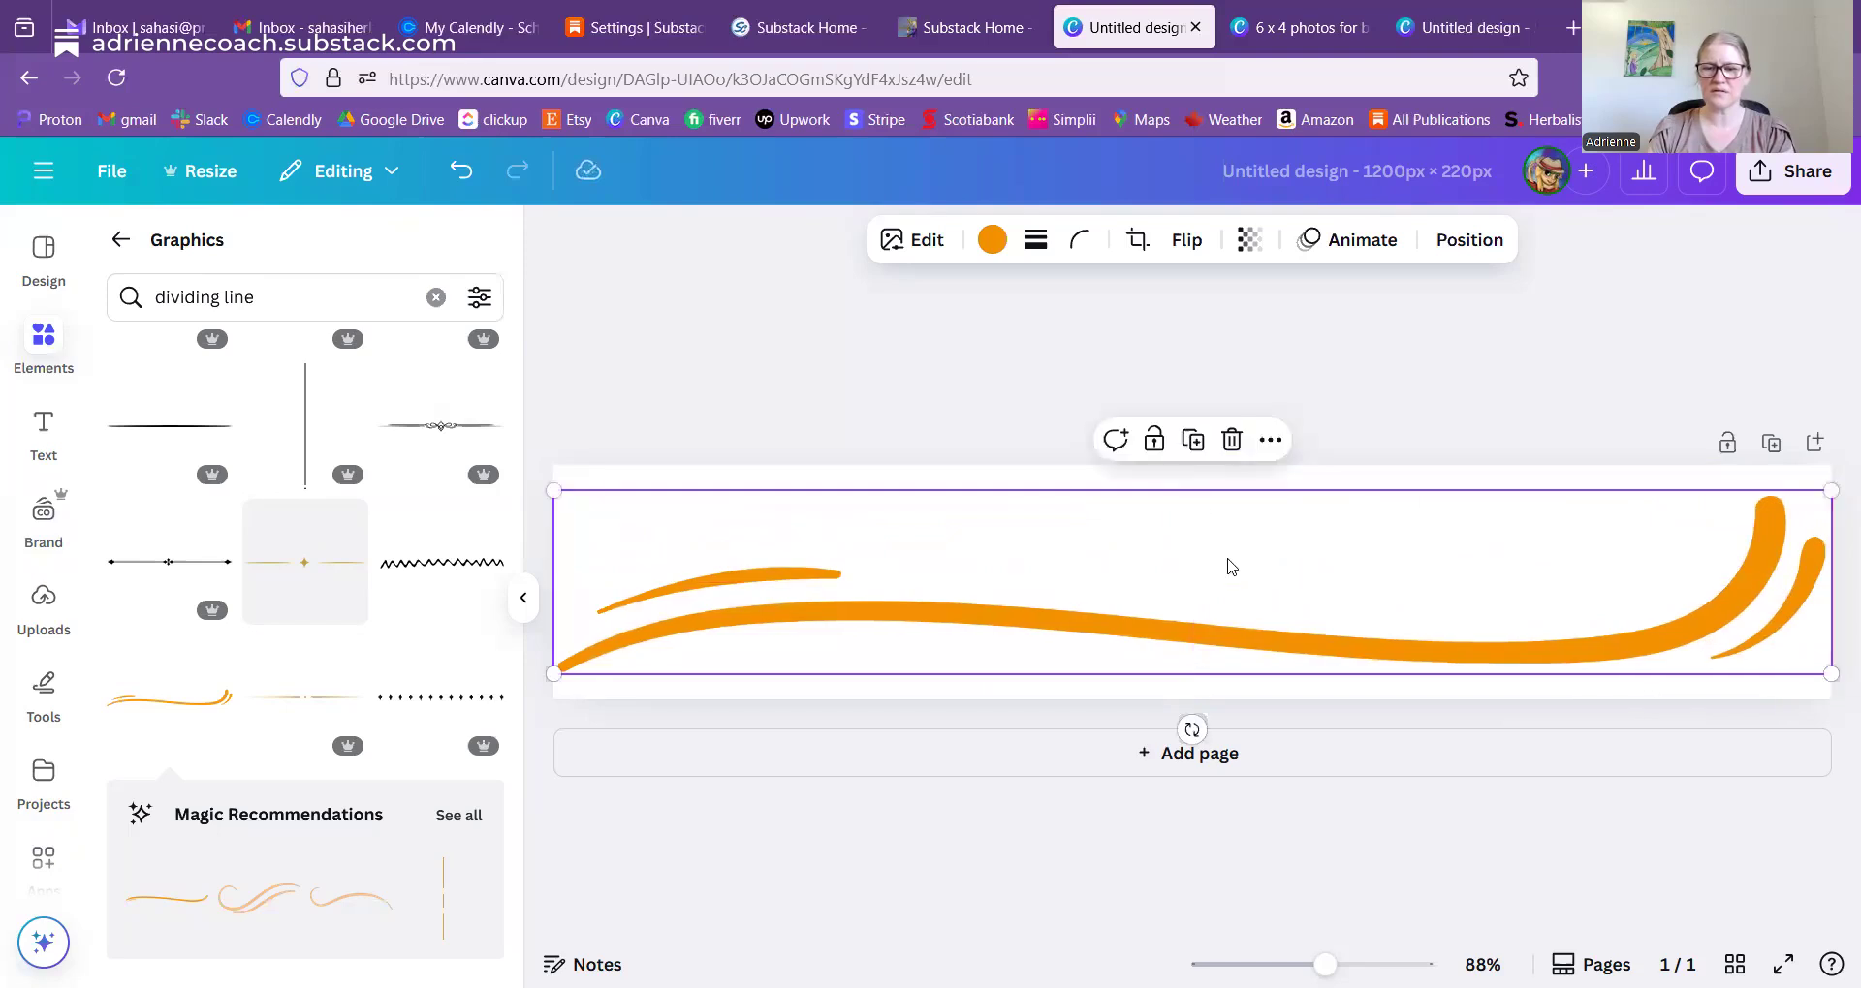
- Recolor the swoosh line with the dark green from the "All are welcome" brand palette and add a blank second page
left_click(989, 242)
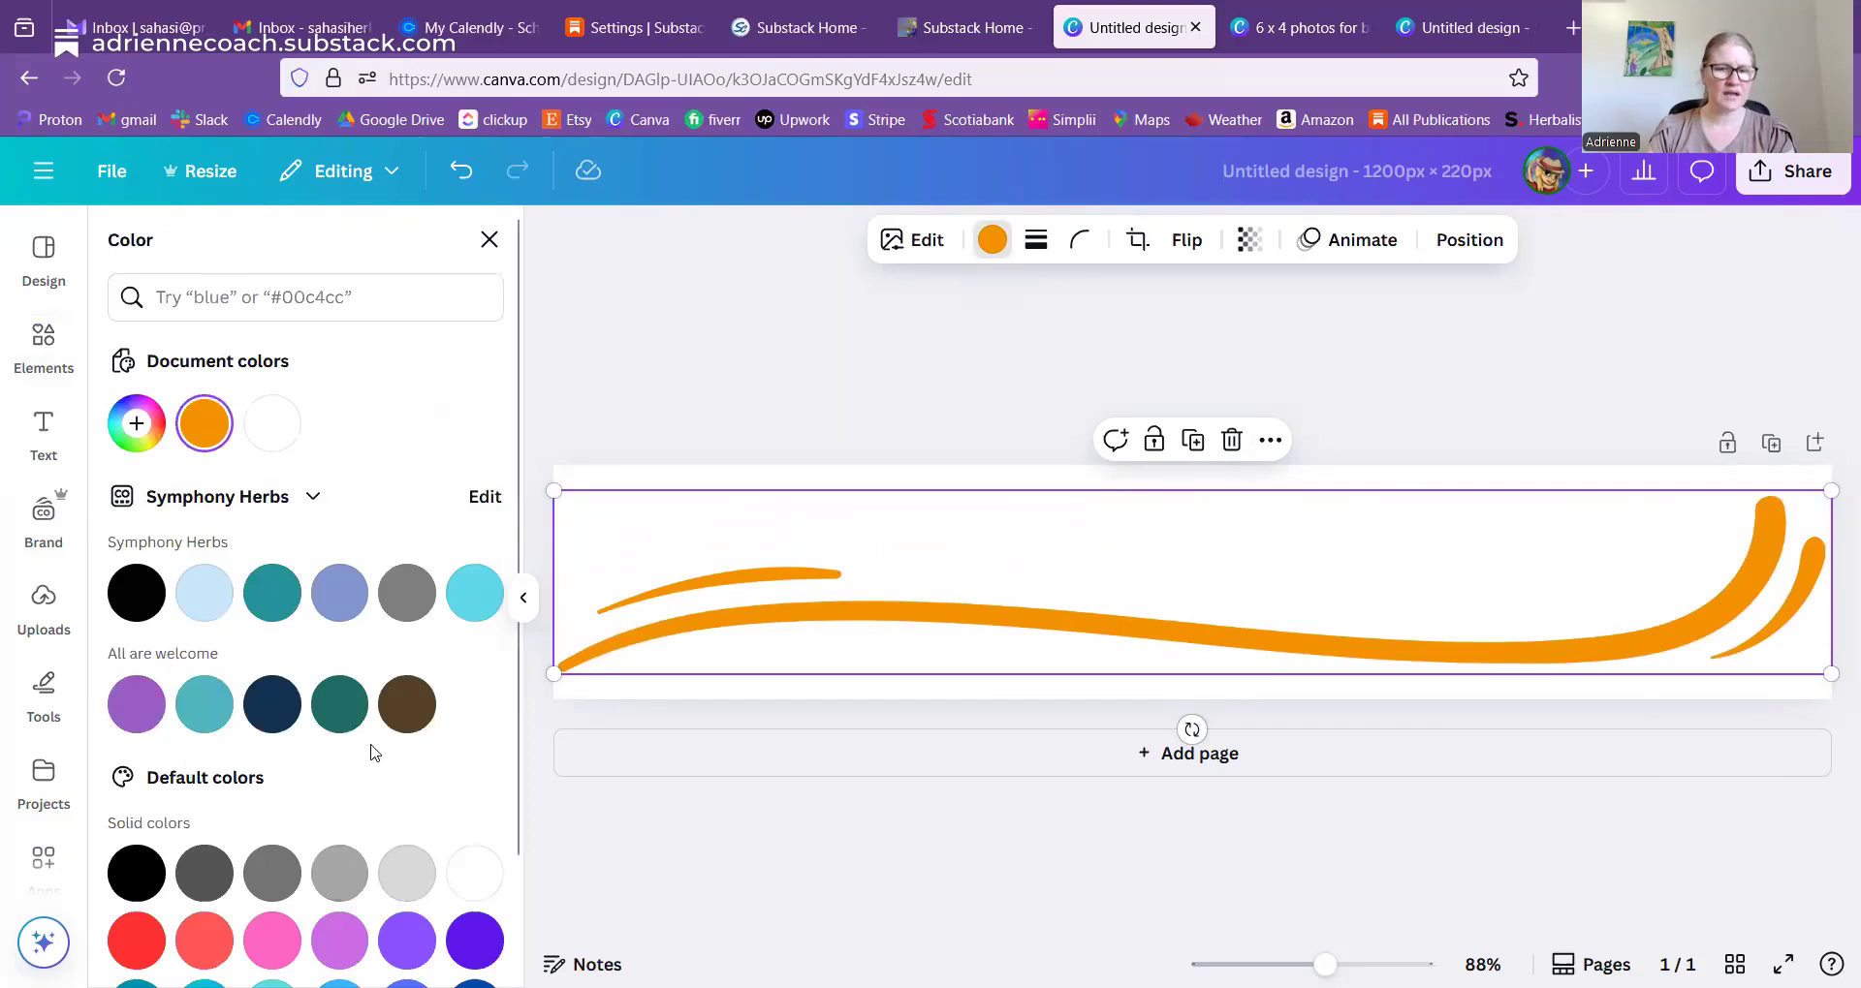
left_click(339, 703)
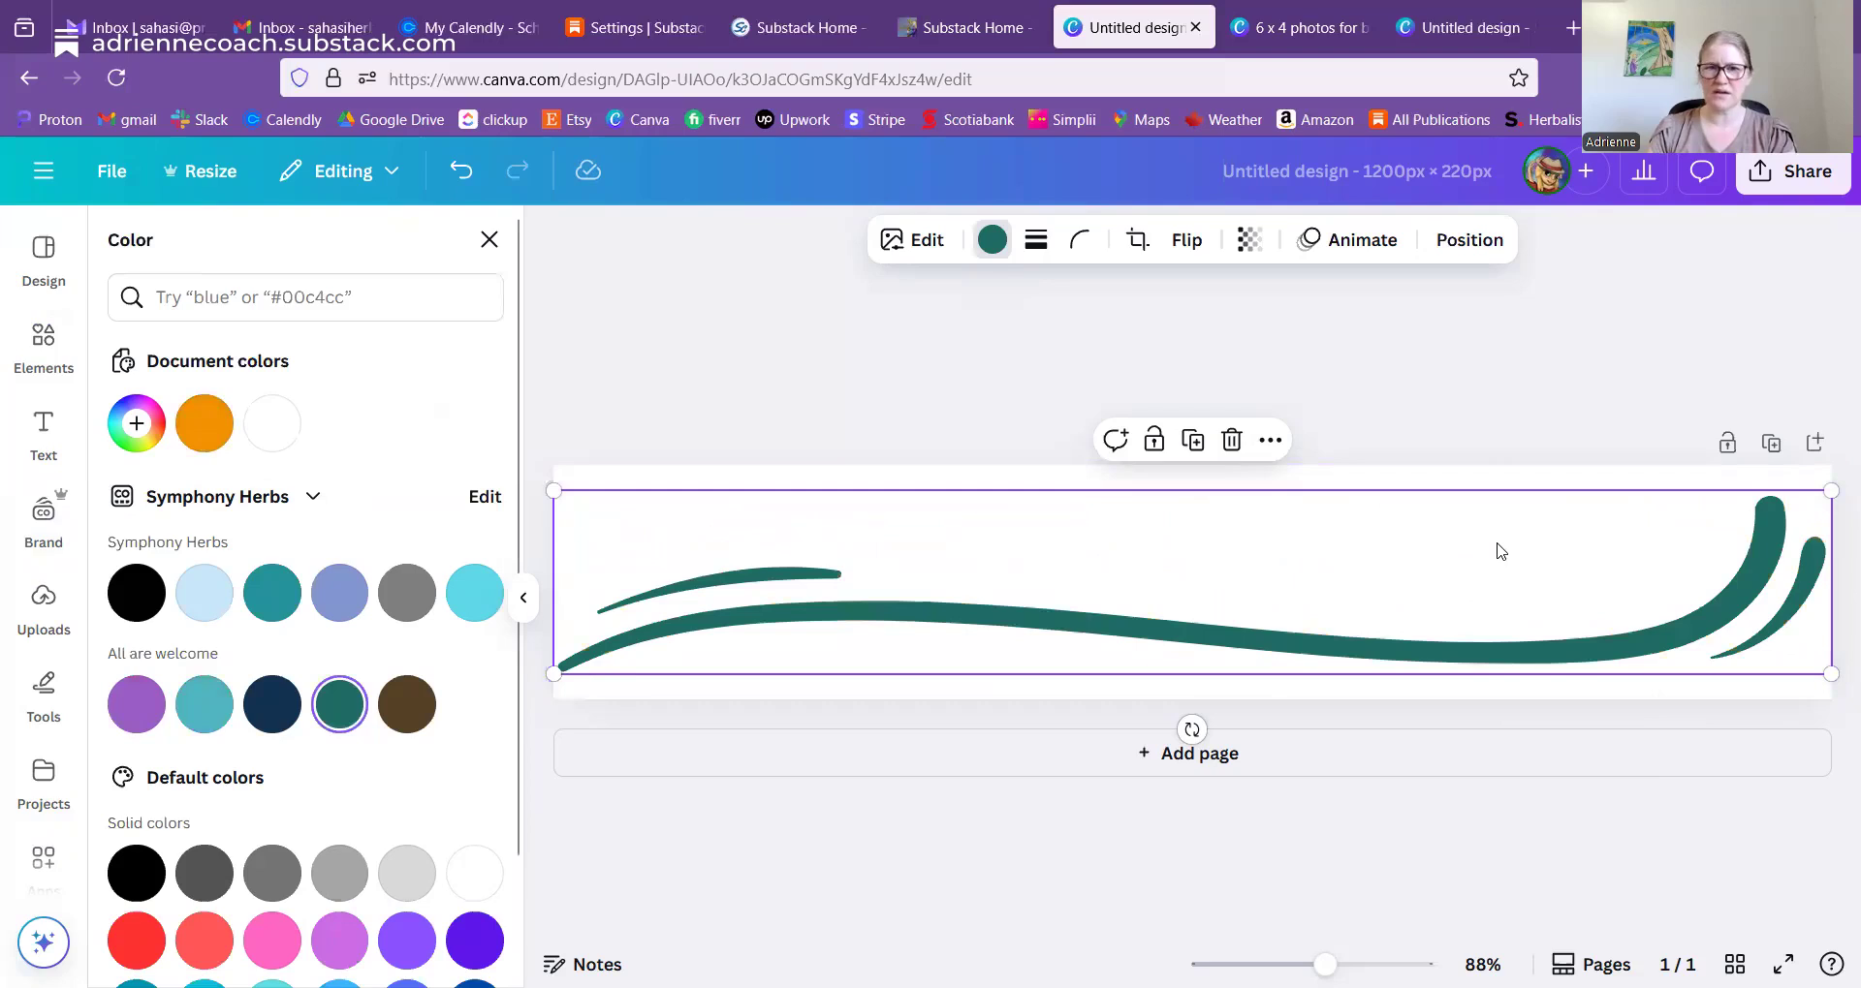
mouse_move(991, 9)
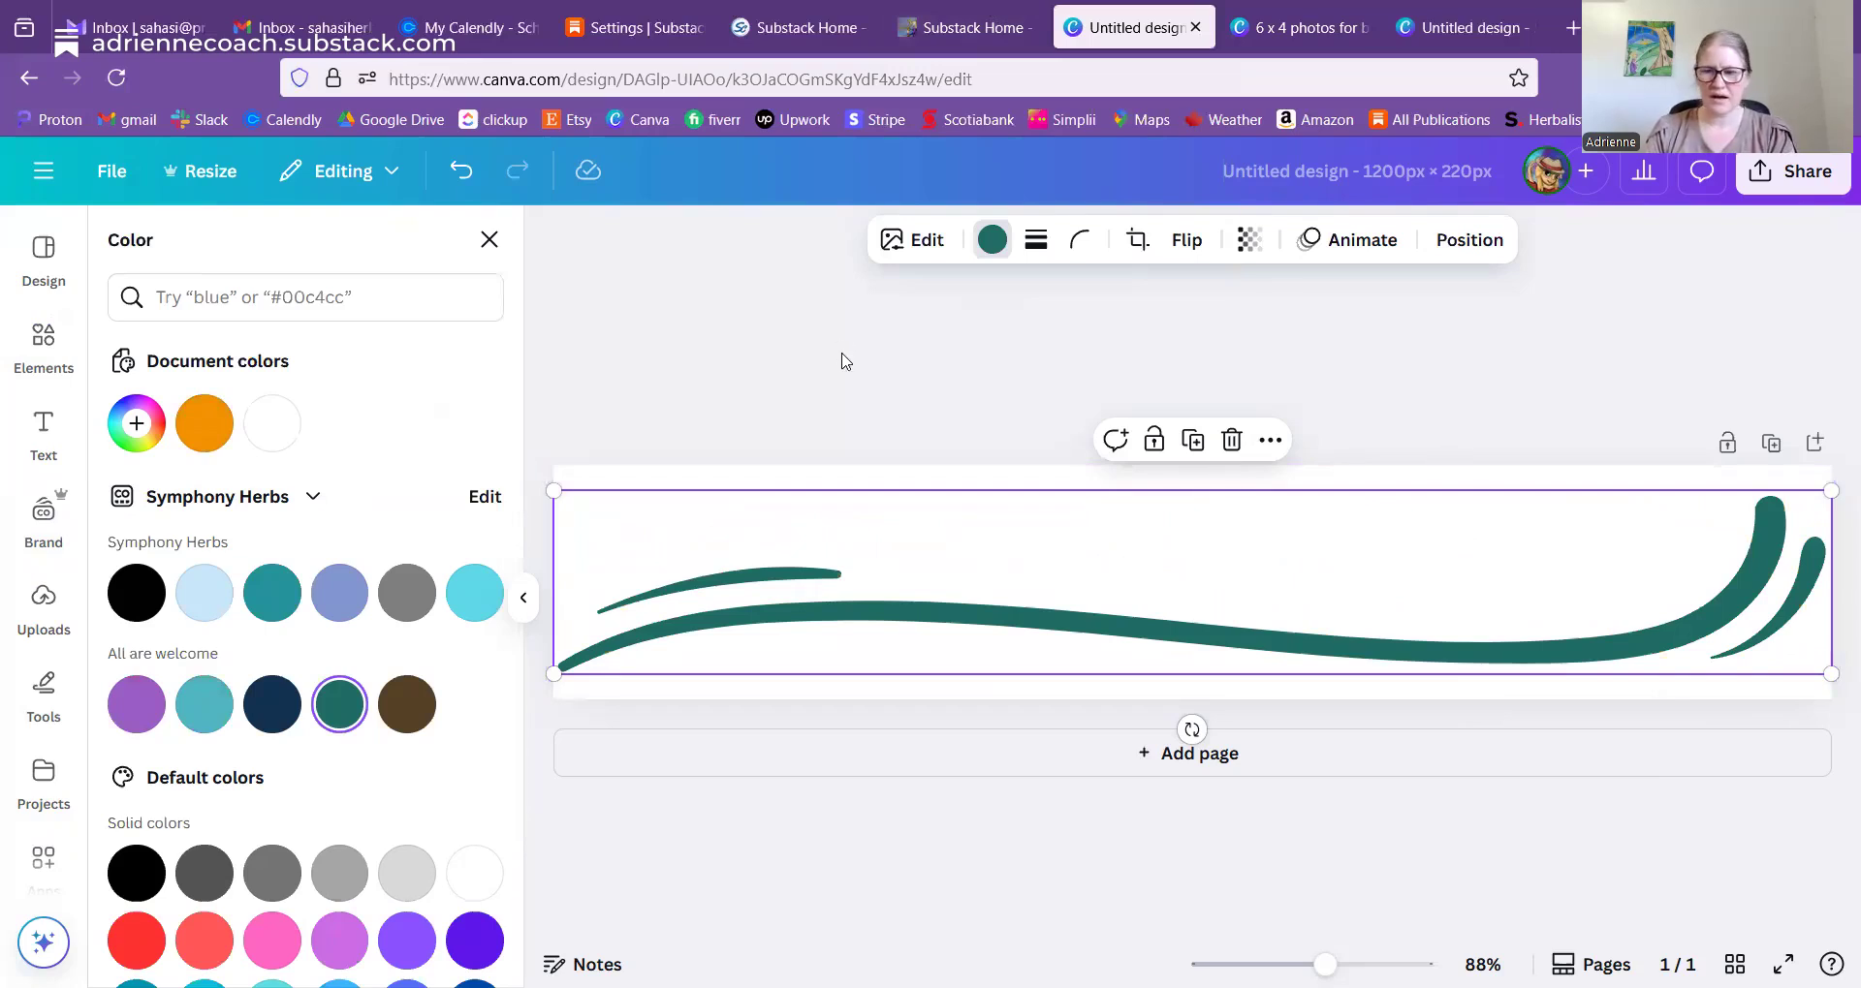
left_click(1368, 355)
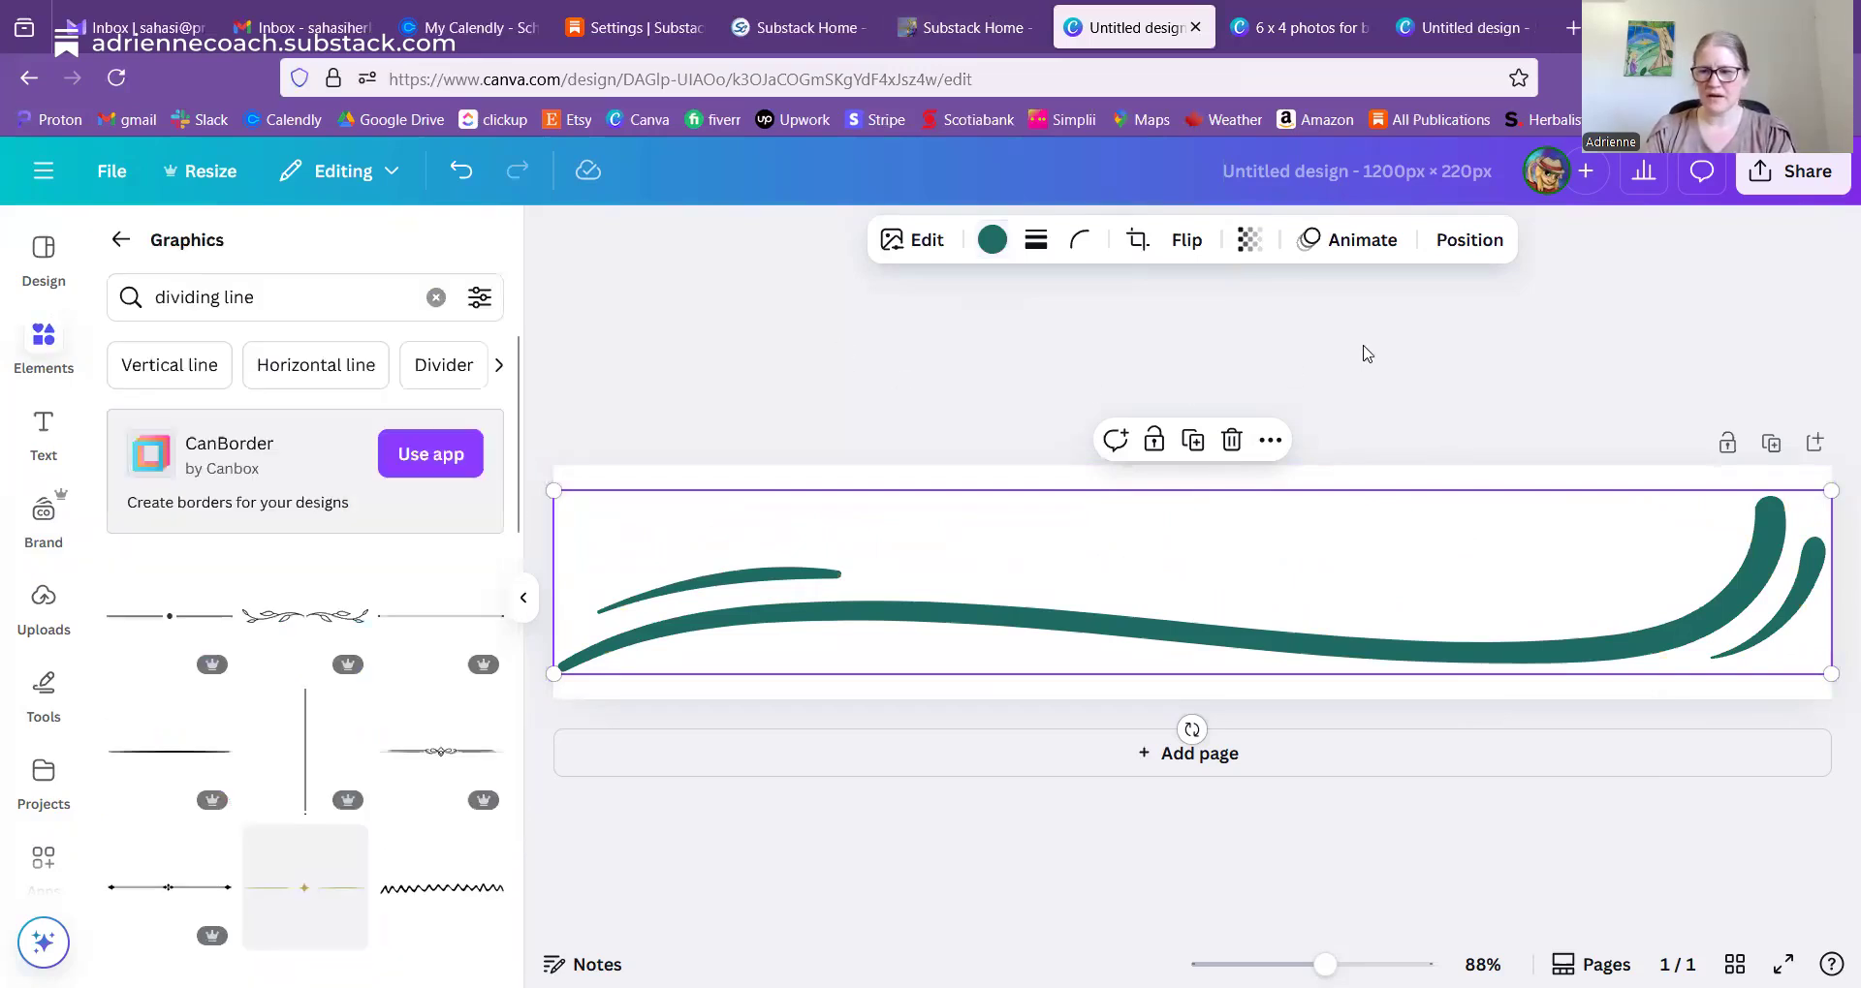
left_click(1599, 348)
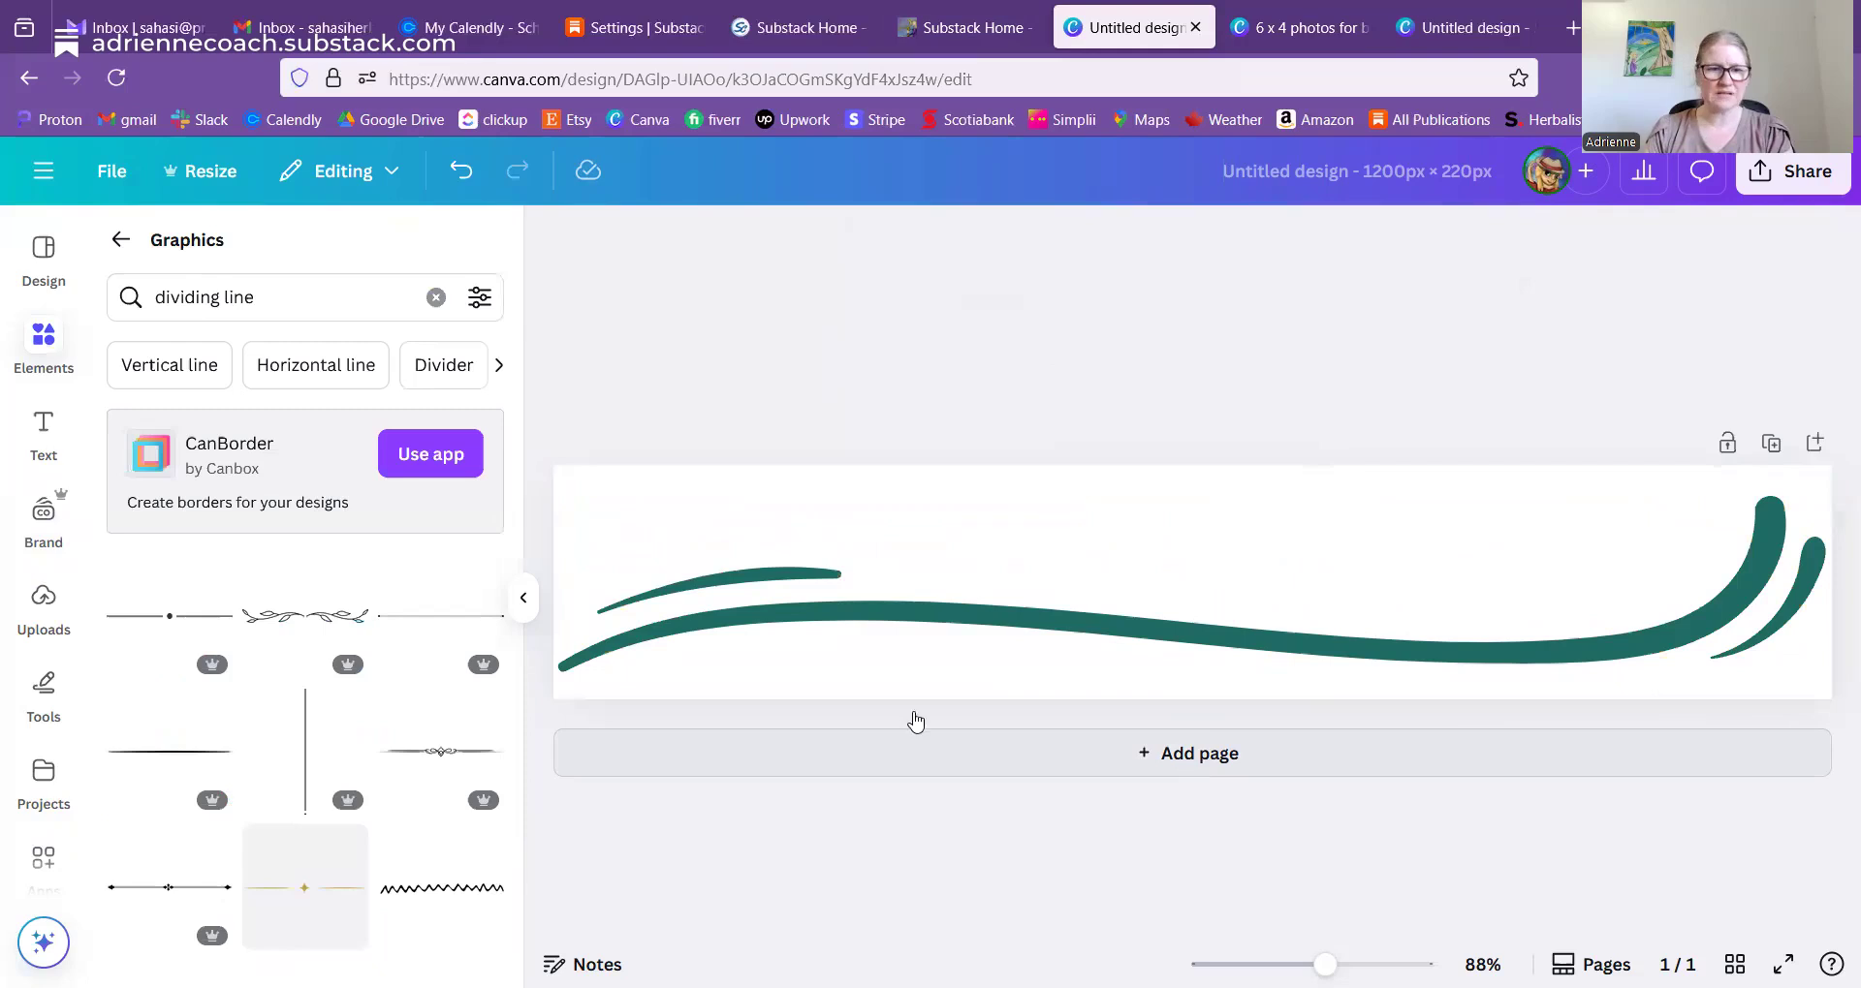
left_click(1143, 766)
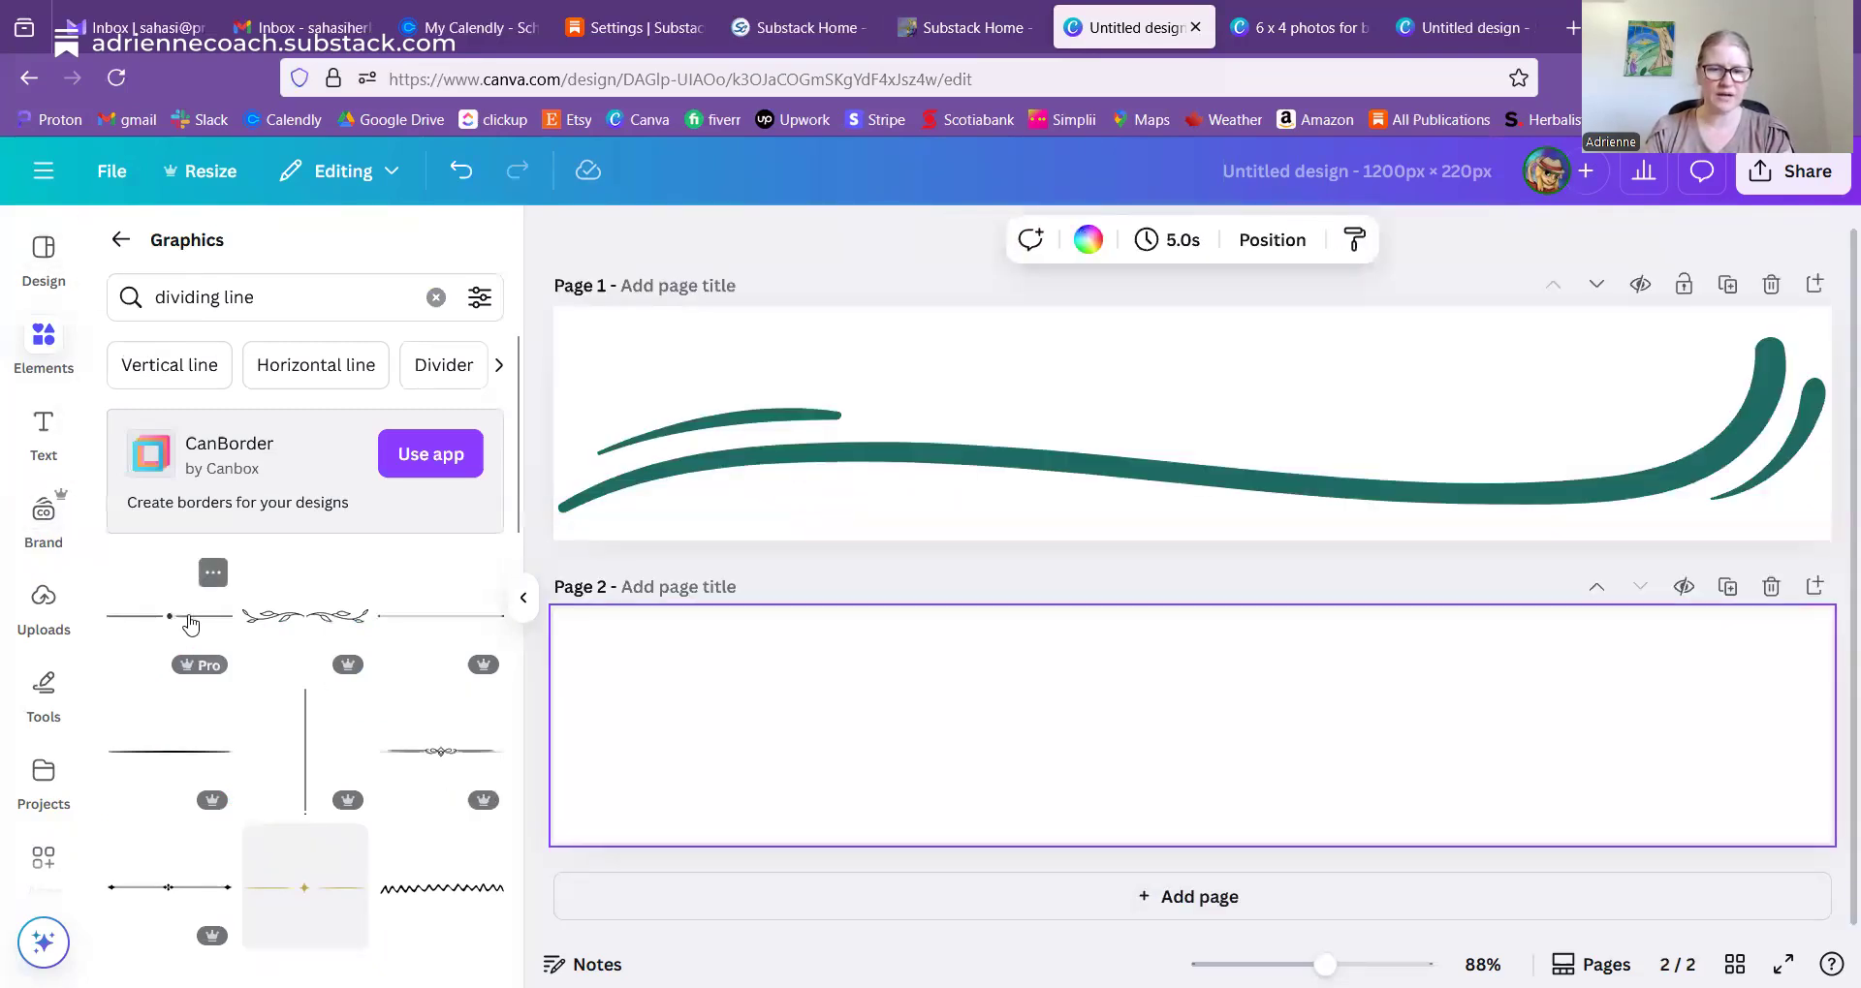
left_click(190, 621)
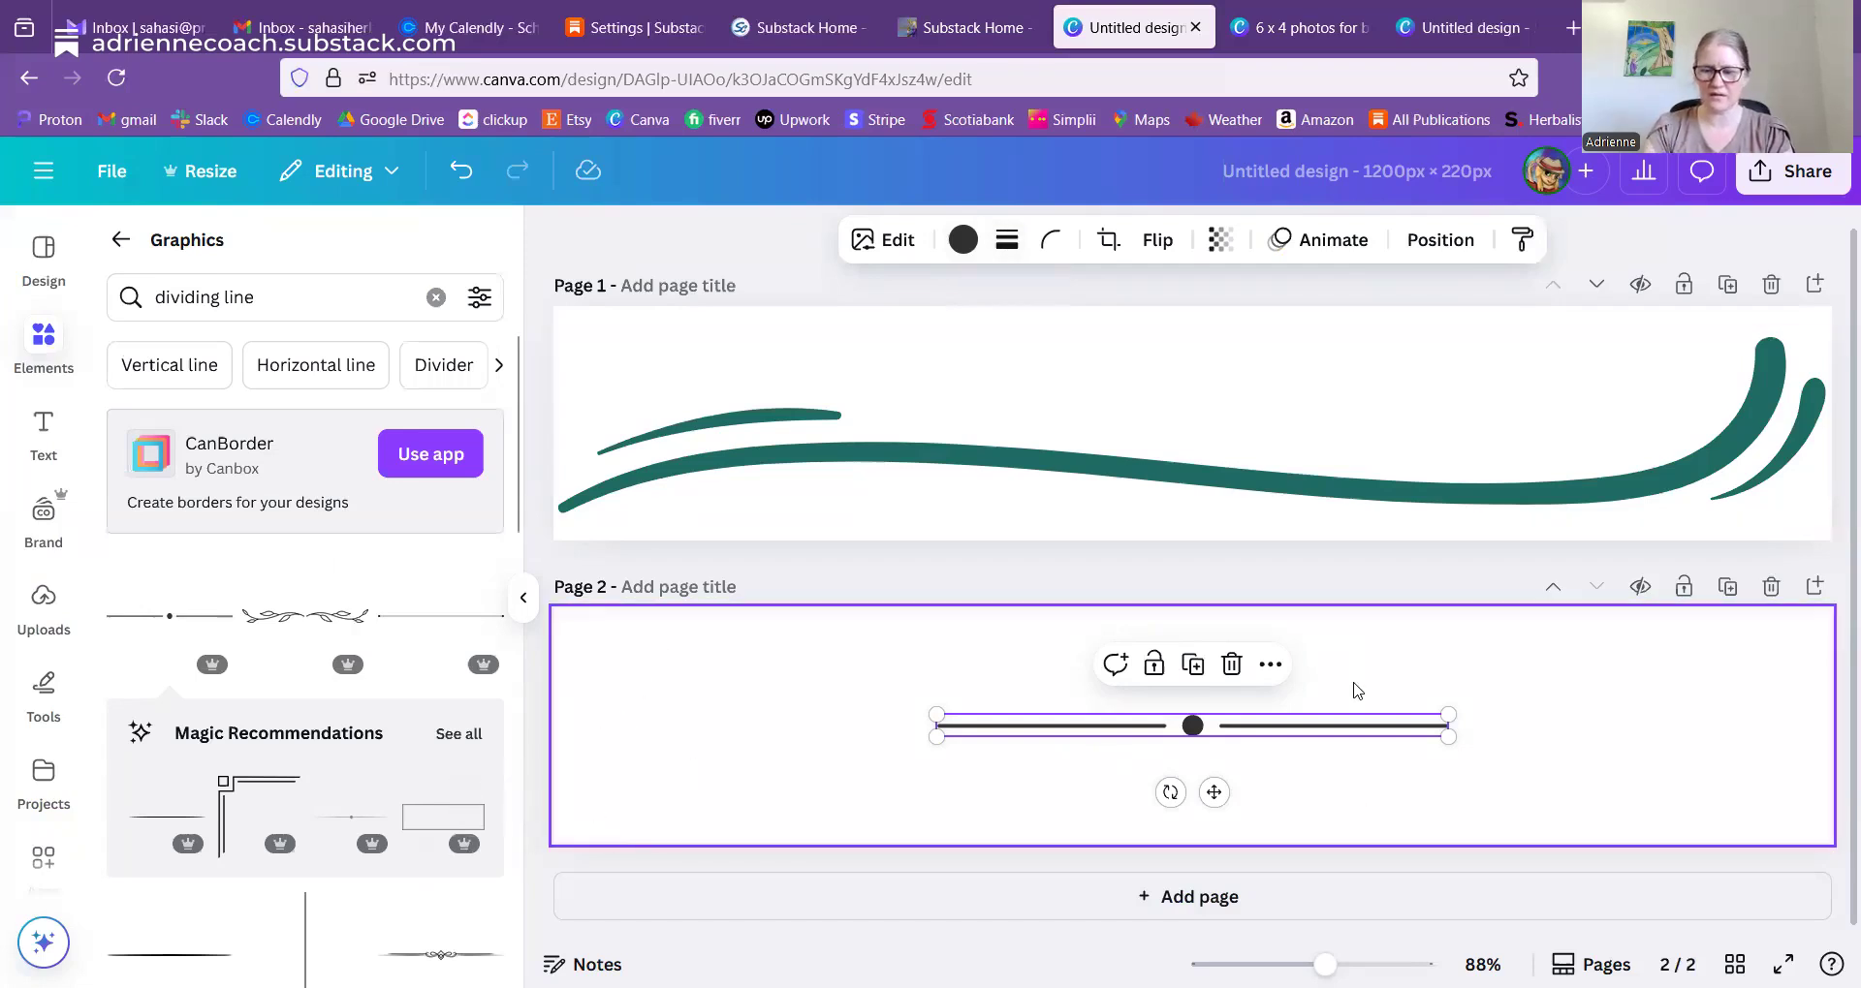
key("Delete")
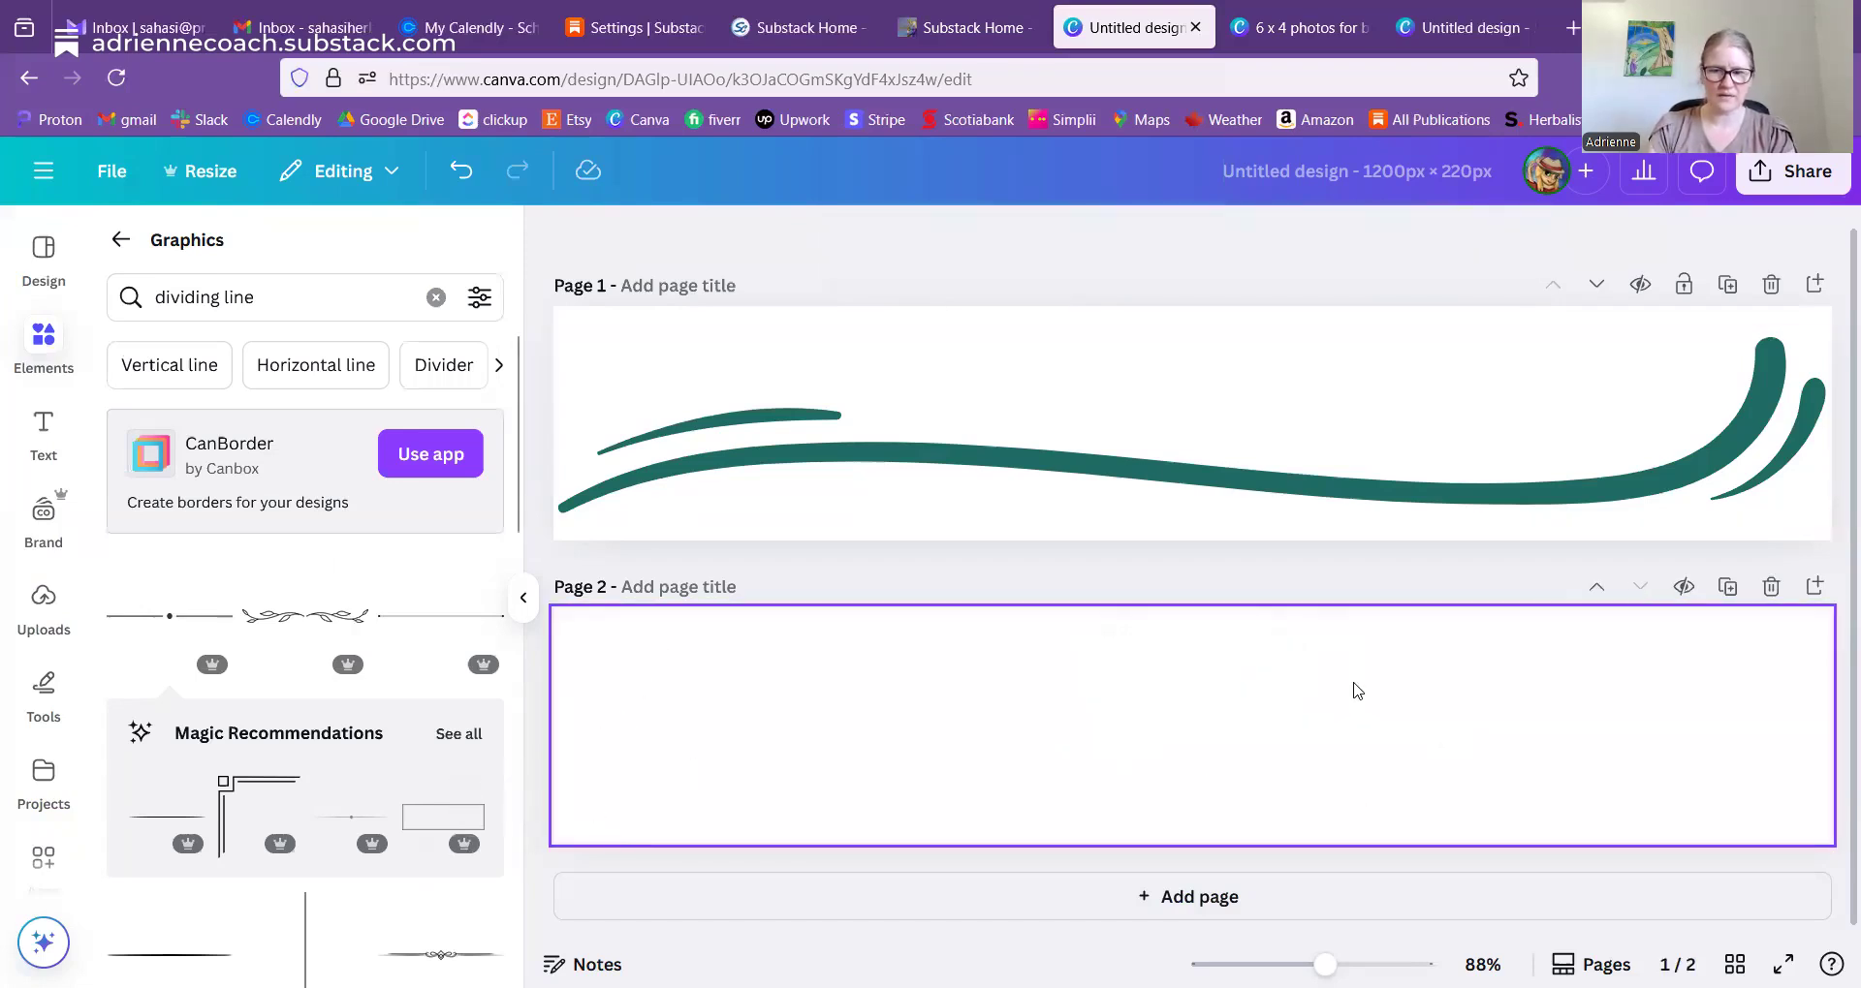
left_click(291, 621)
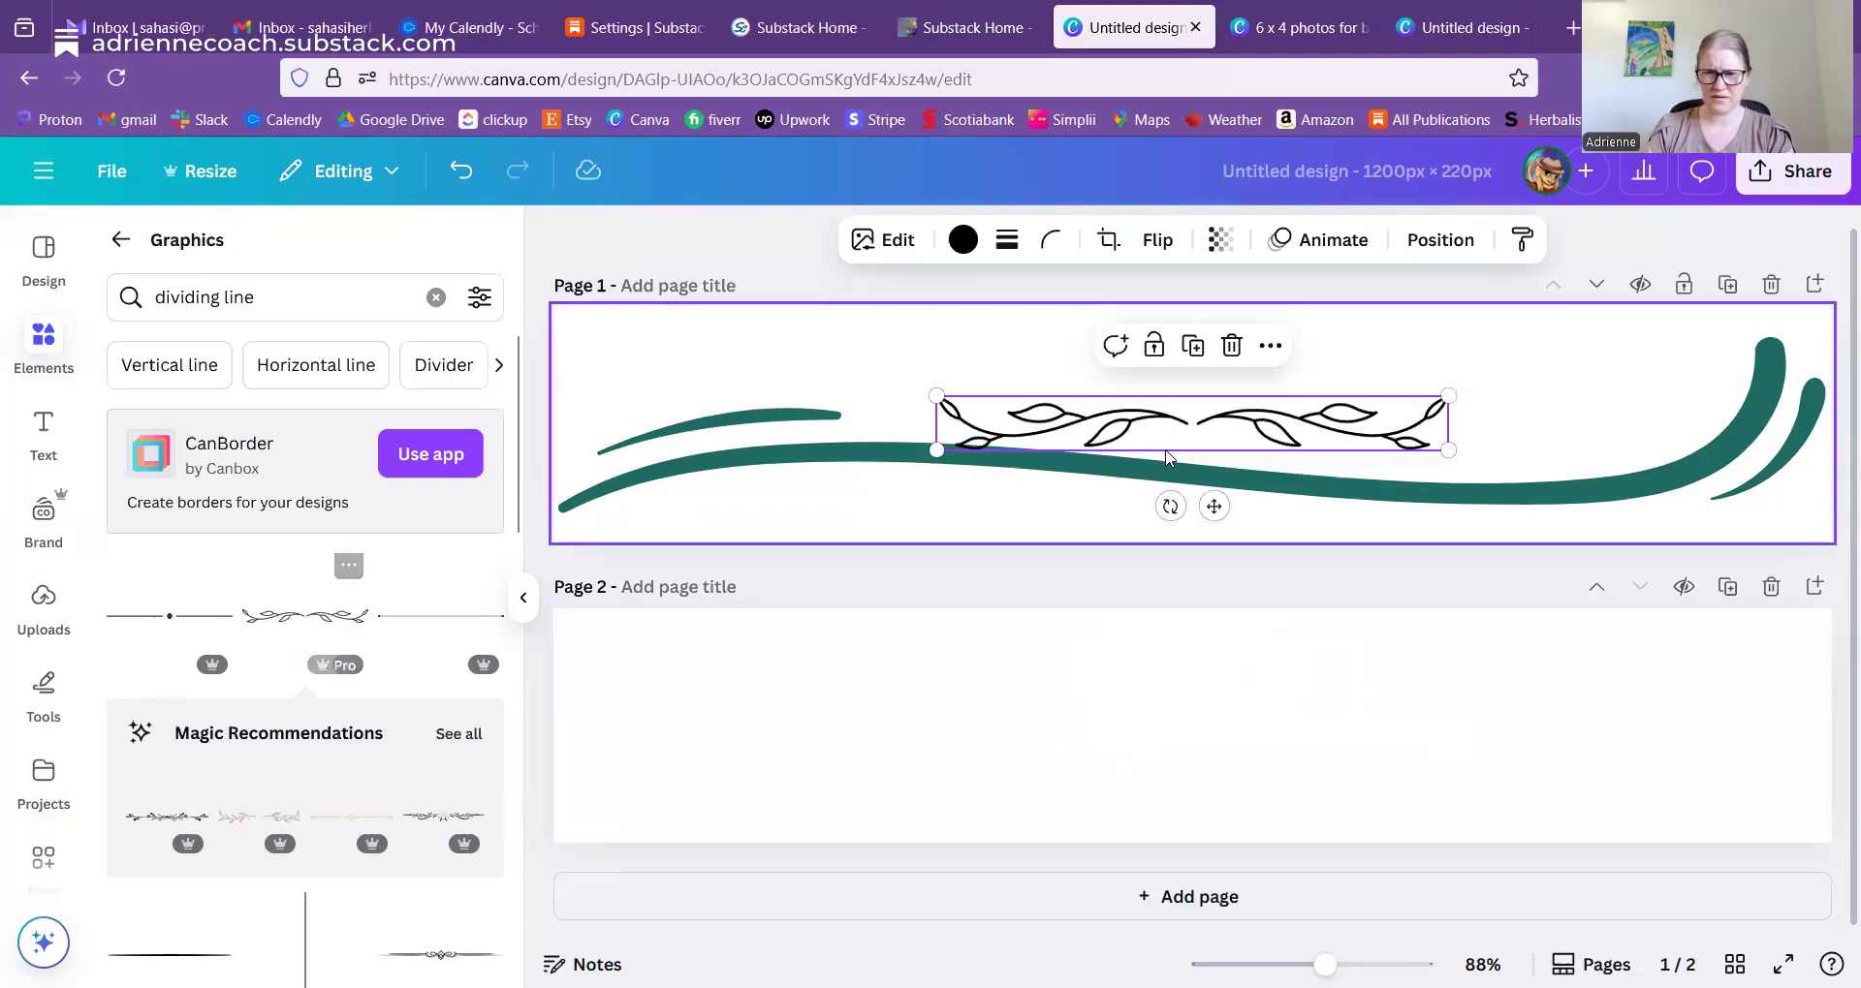
left_click(1233, 351)
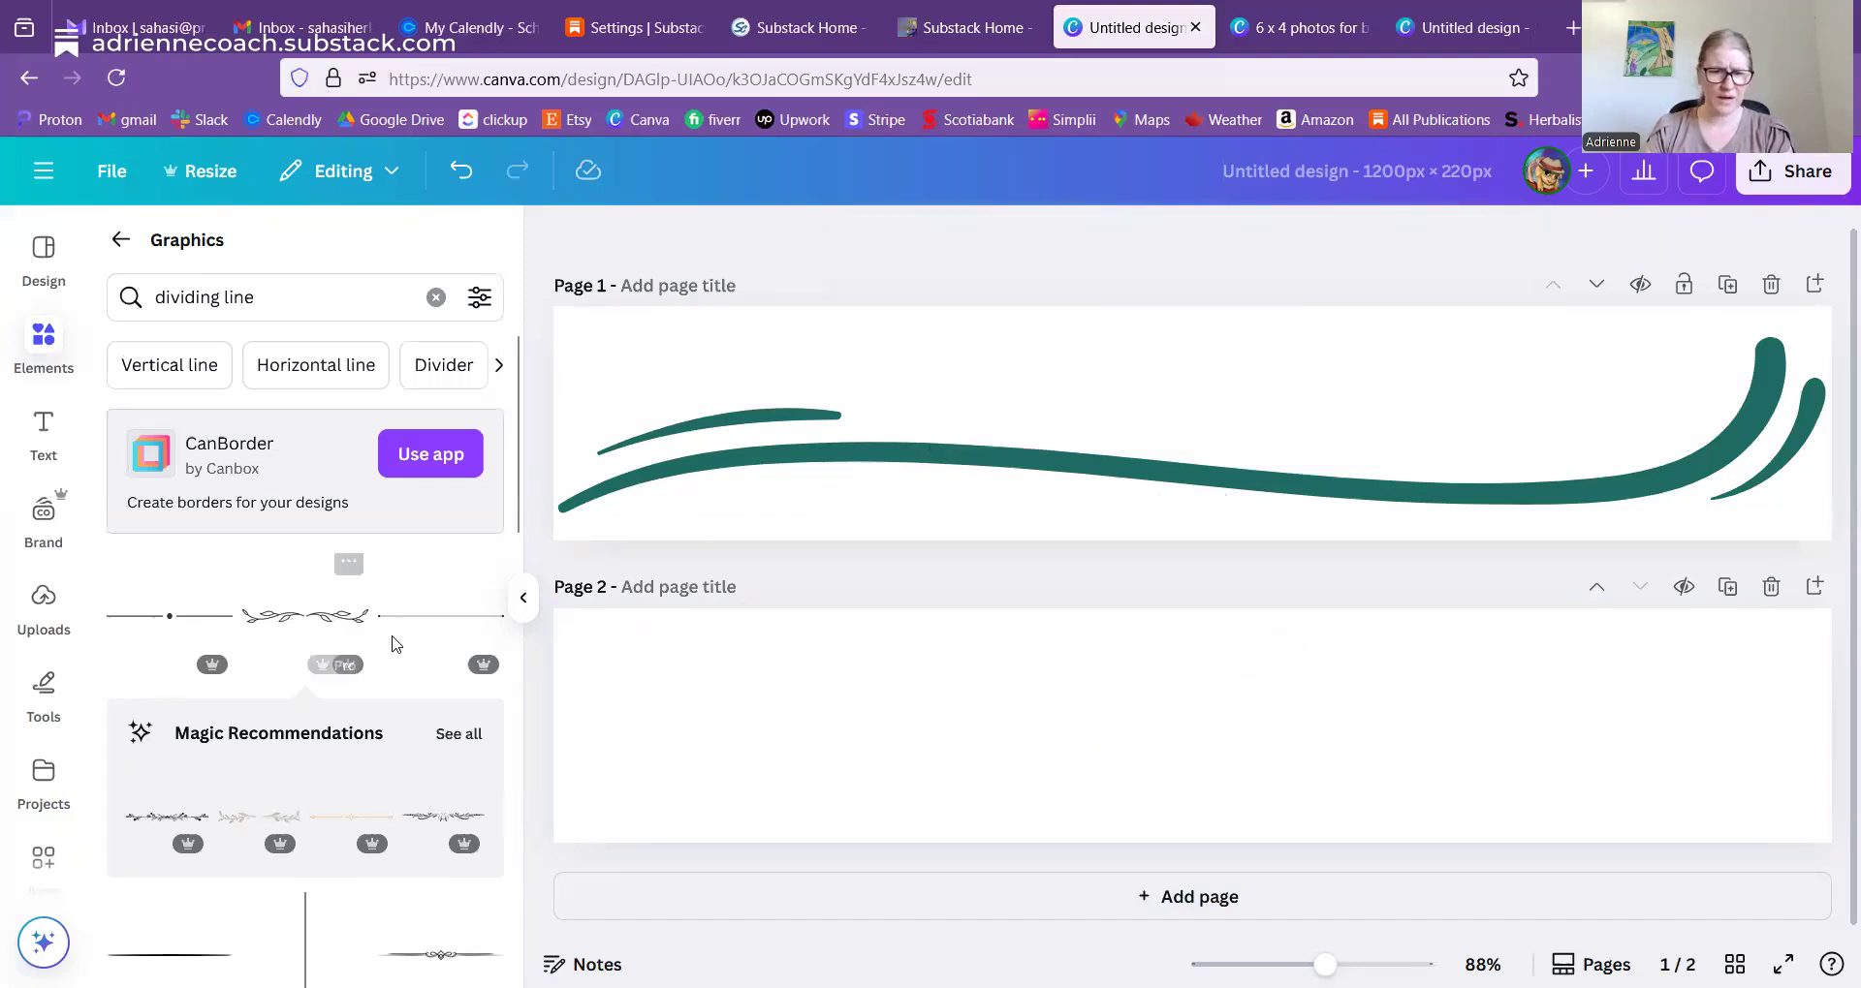
left_click(447, 613)
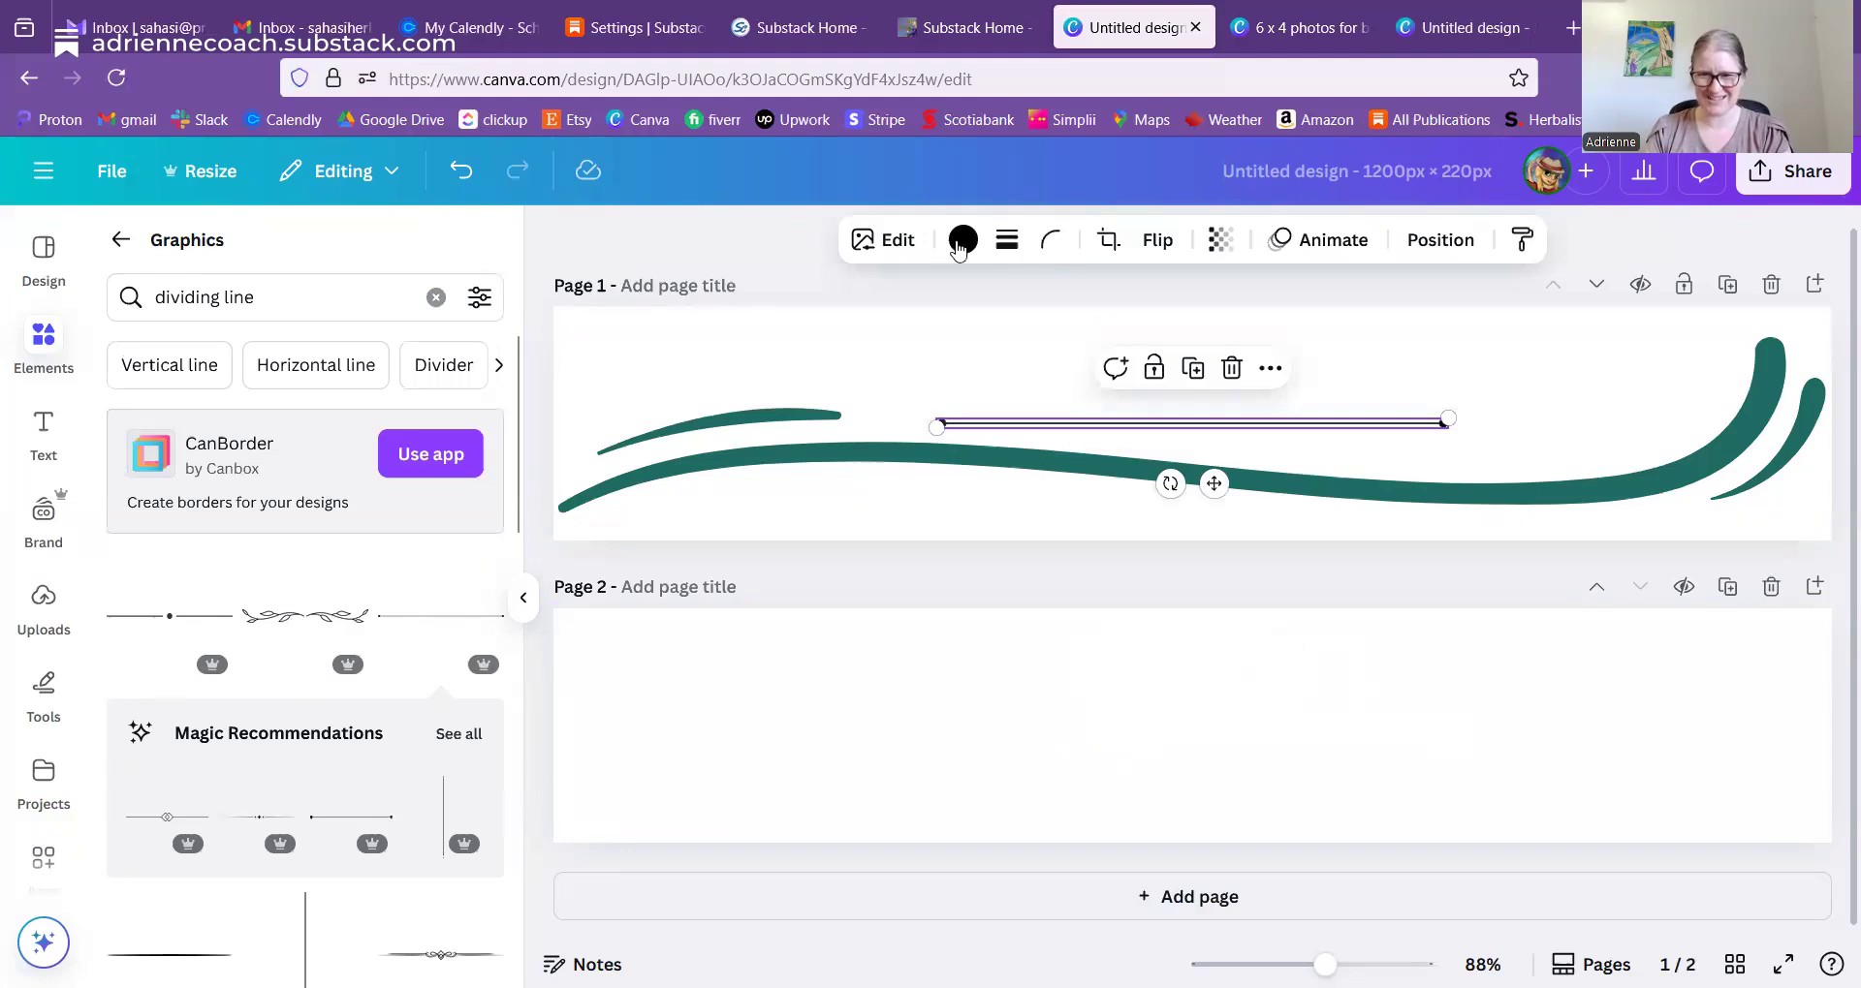
left_click_drag(1215, 487, 1217, 765)
left_click(1234, 646)
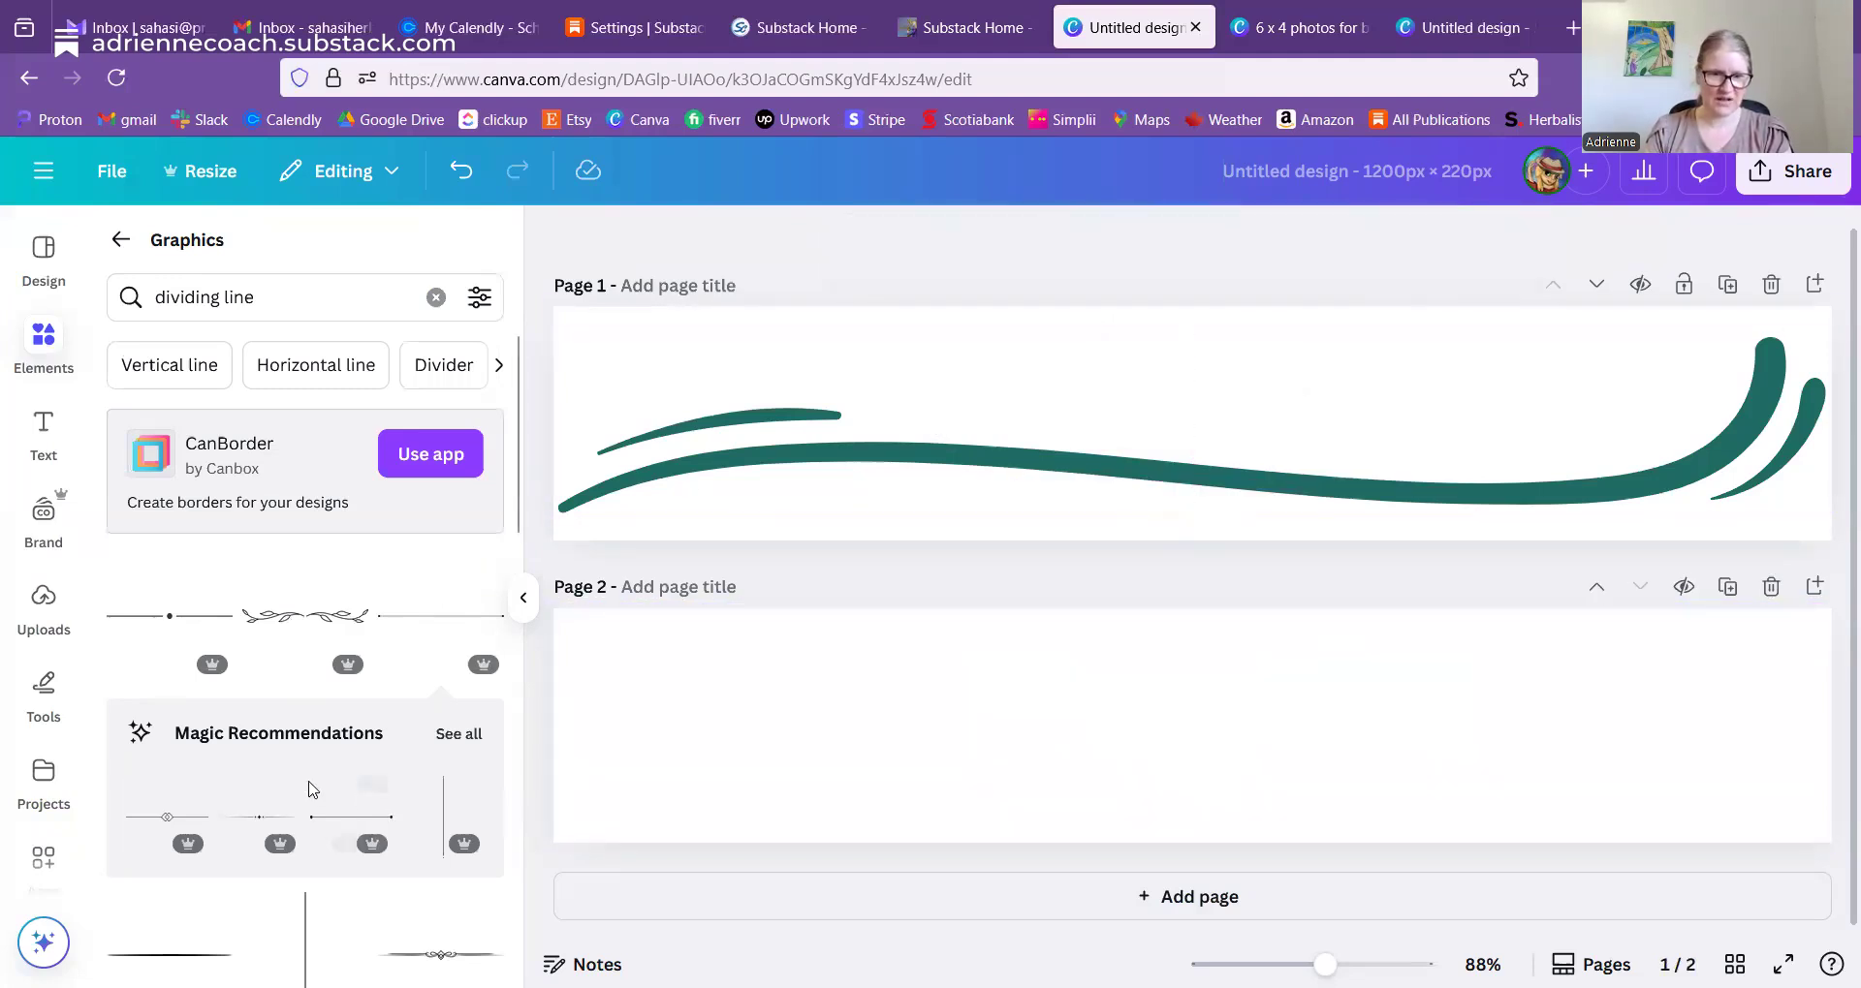
- Add the ornamental divider with the scrolled diamond center and move it to the middle of page 2
scroll(474, 739, "down", 3)
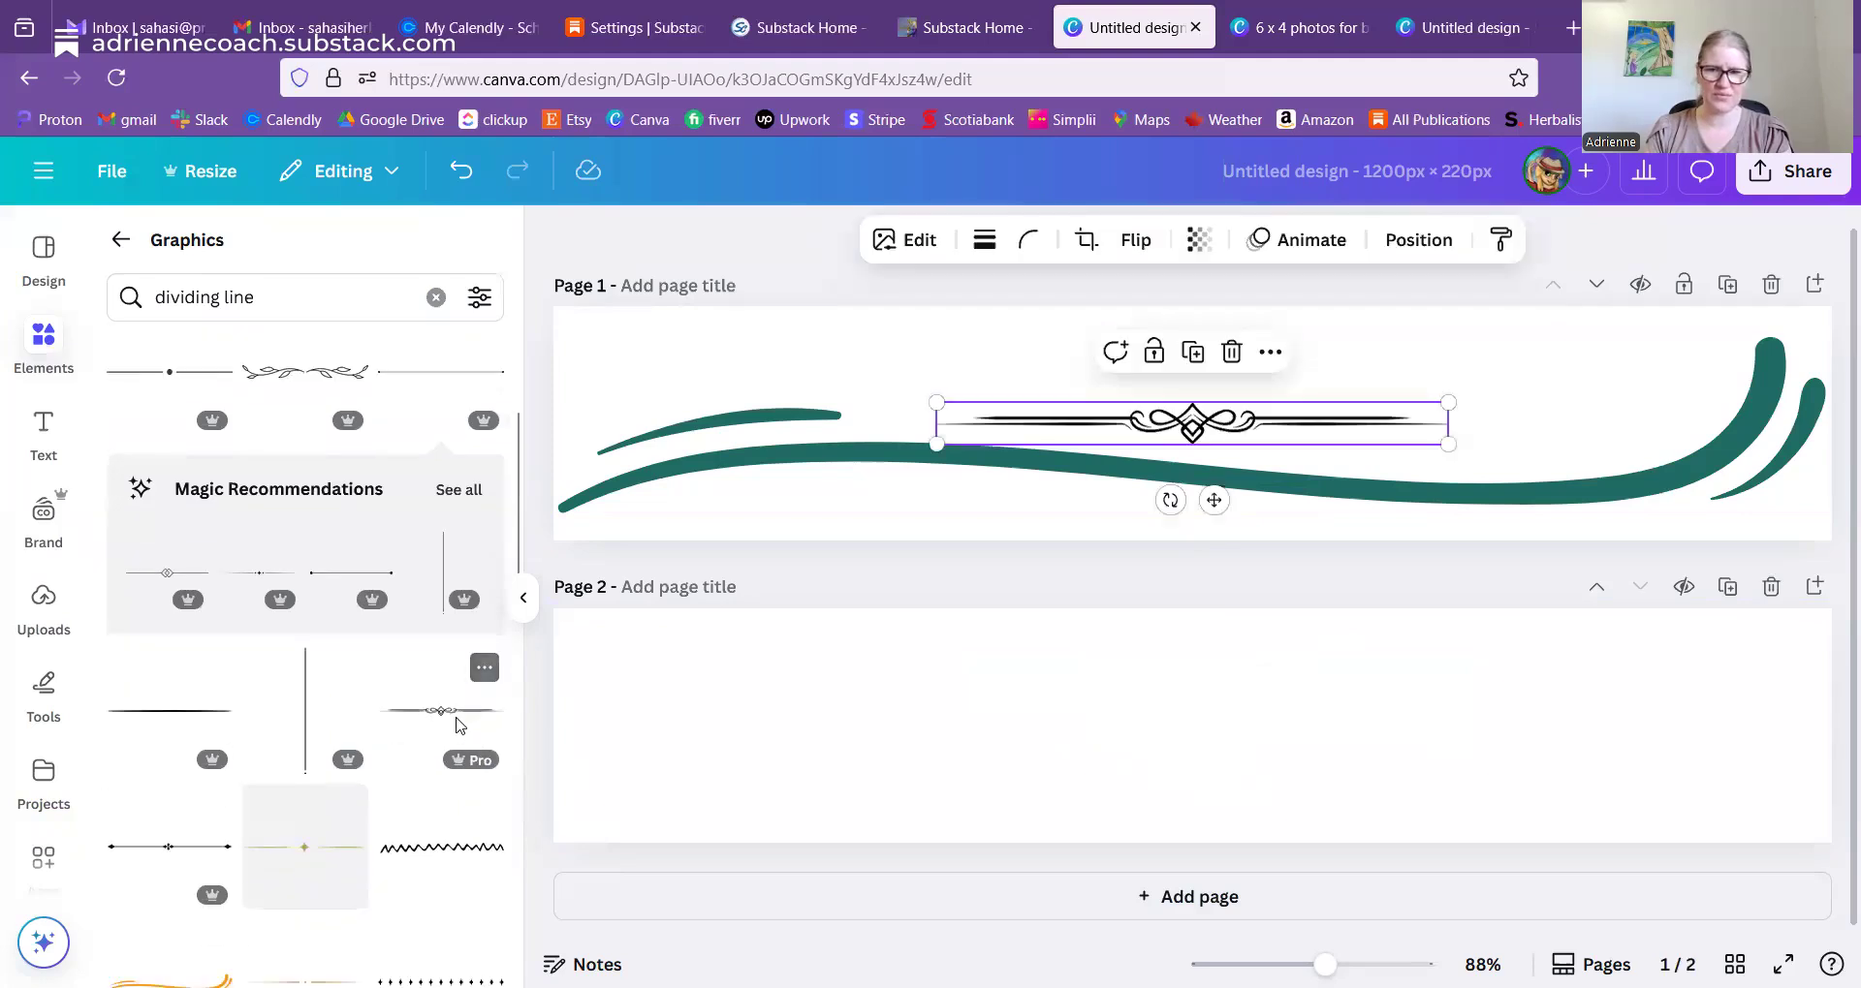
left_click(460, 725)
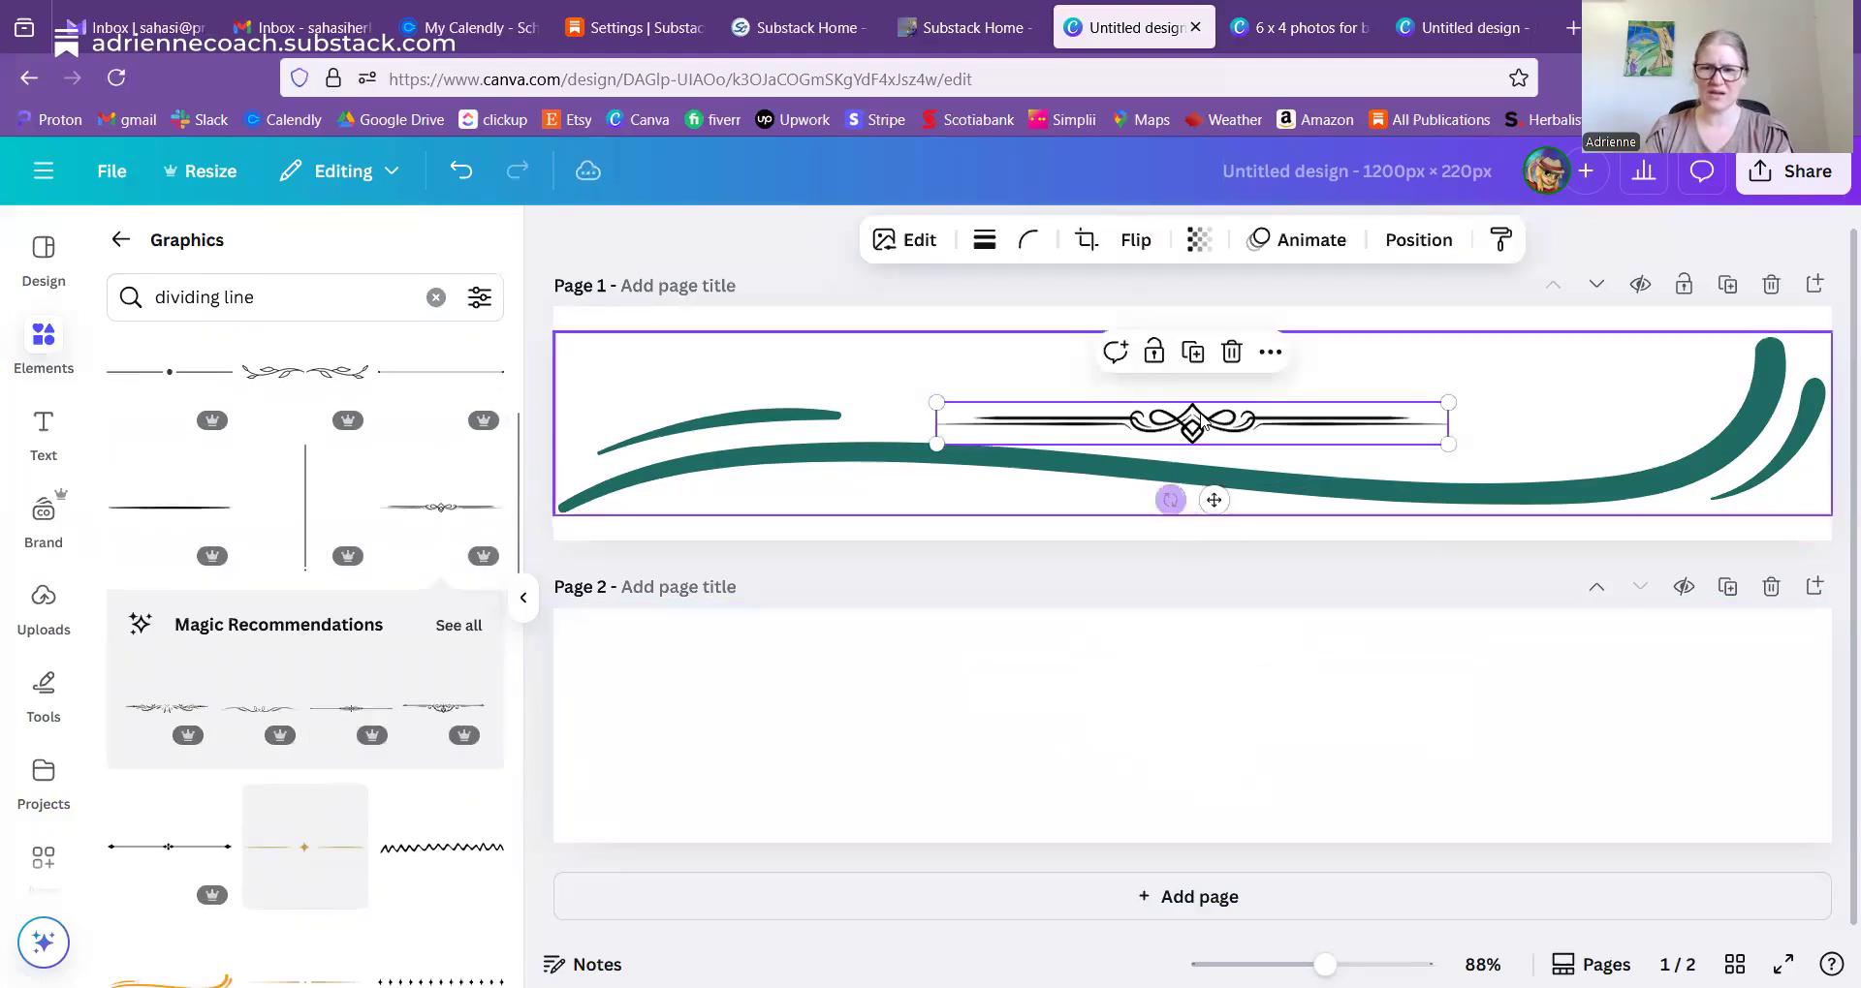
left_click_drag(1216, 524, 1225, 752)
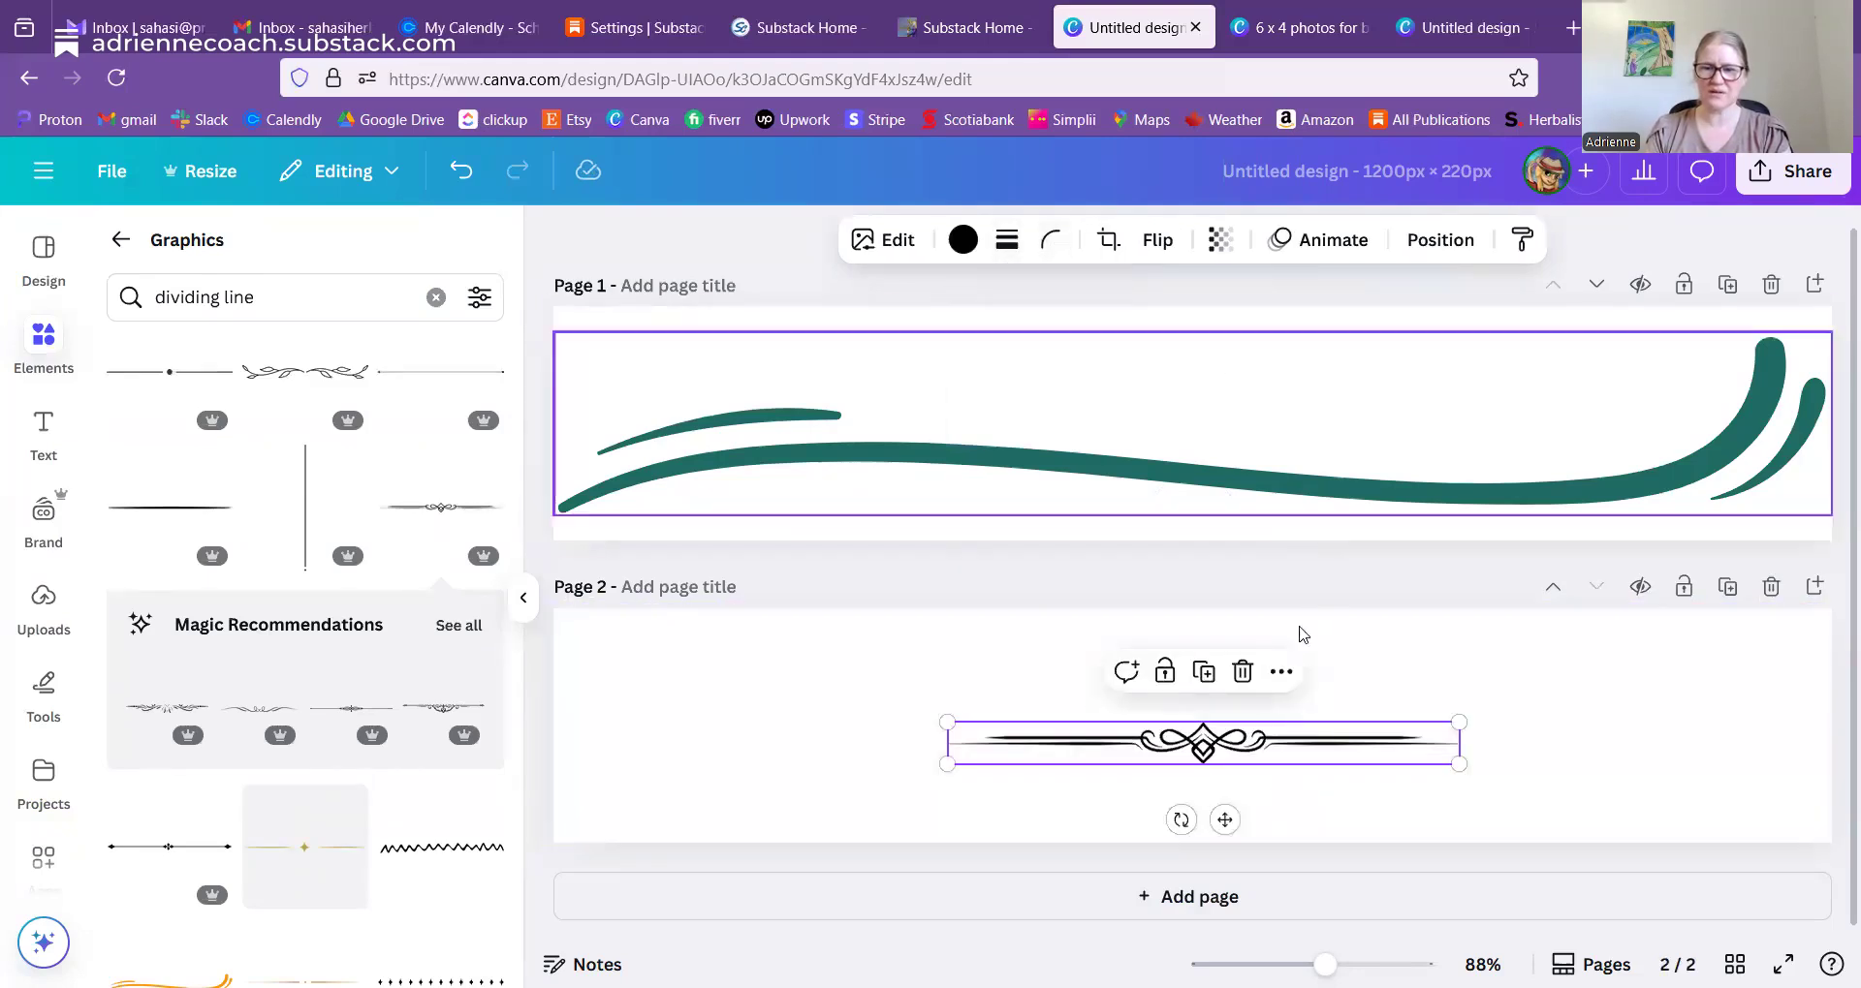
- Try the ornamental divider in the brand's dark green, and set its color to the dark blue from the default solid colors
left_click(963, 242)
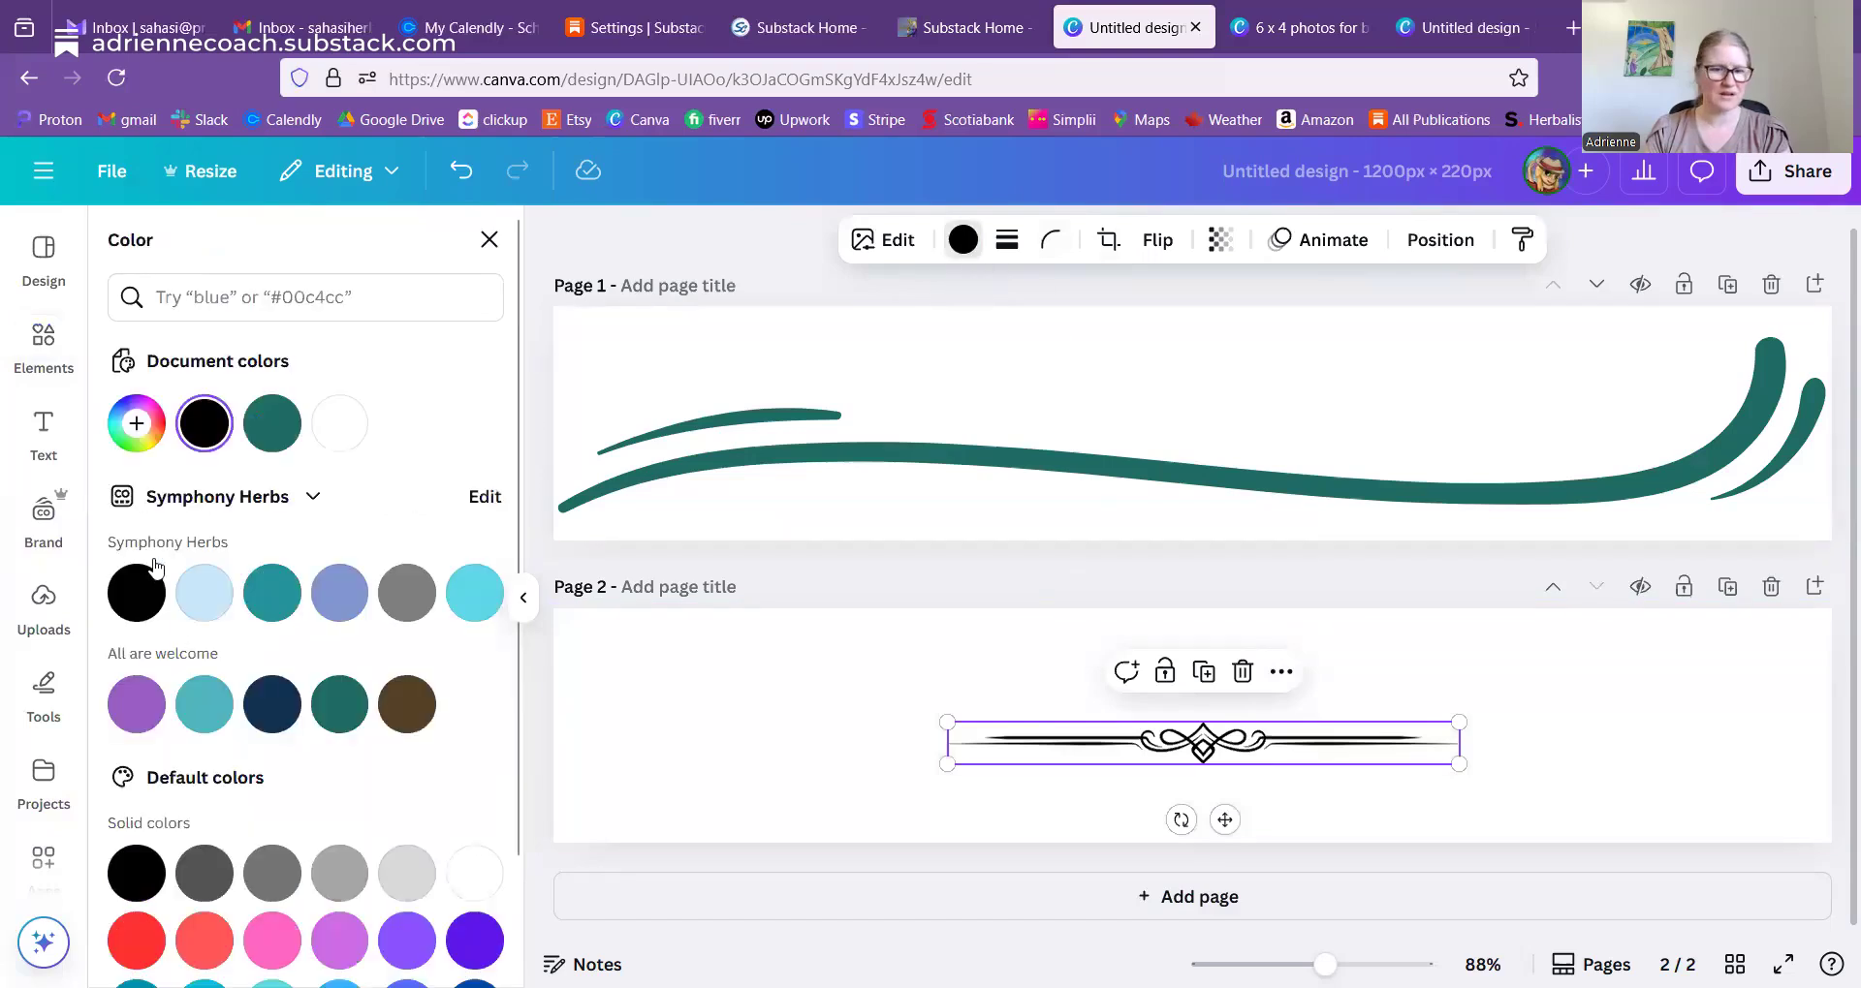
left_click(342, 703)
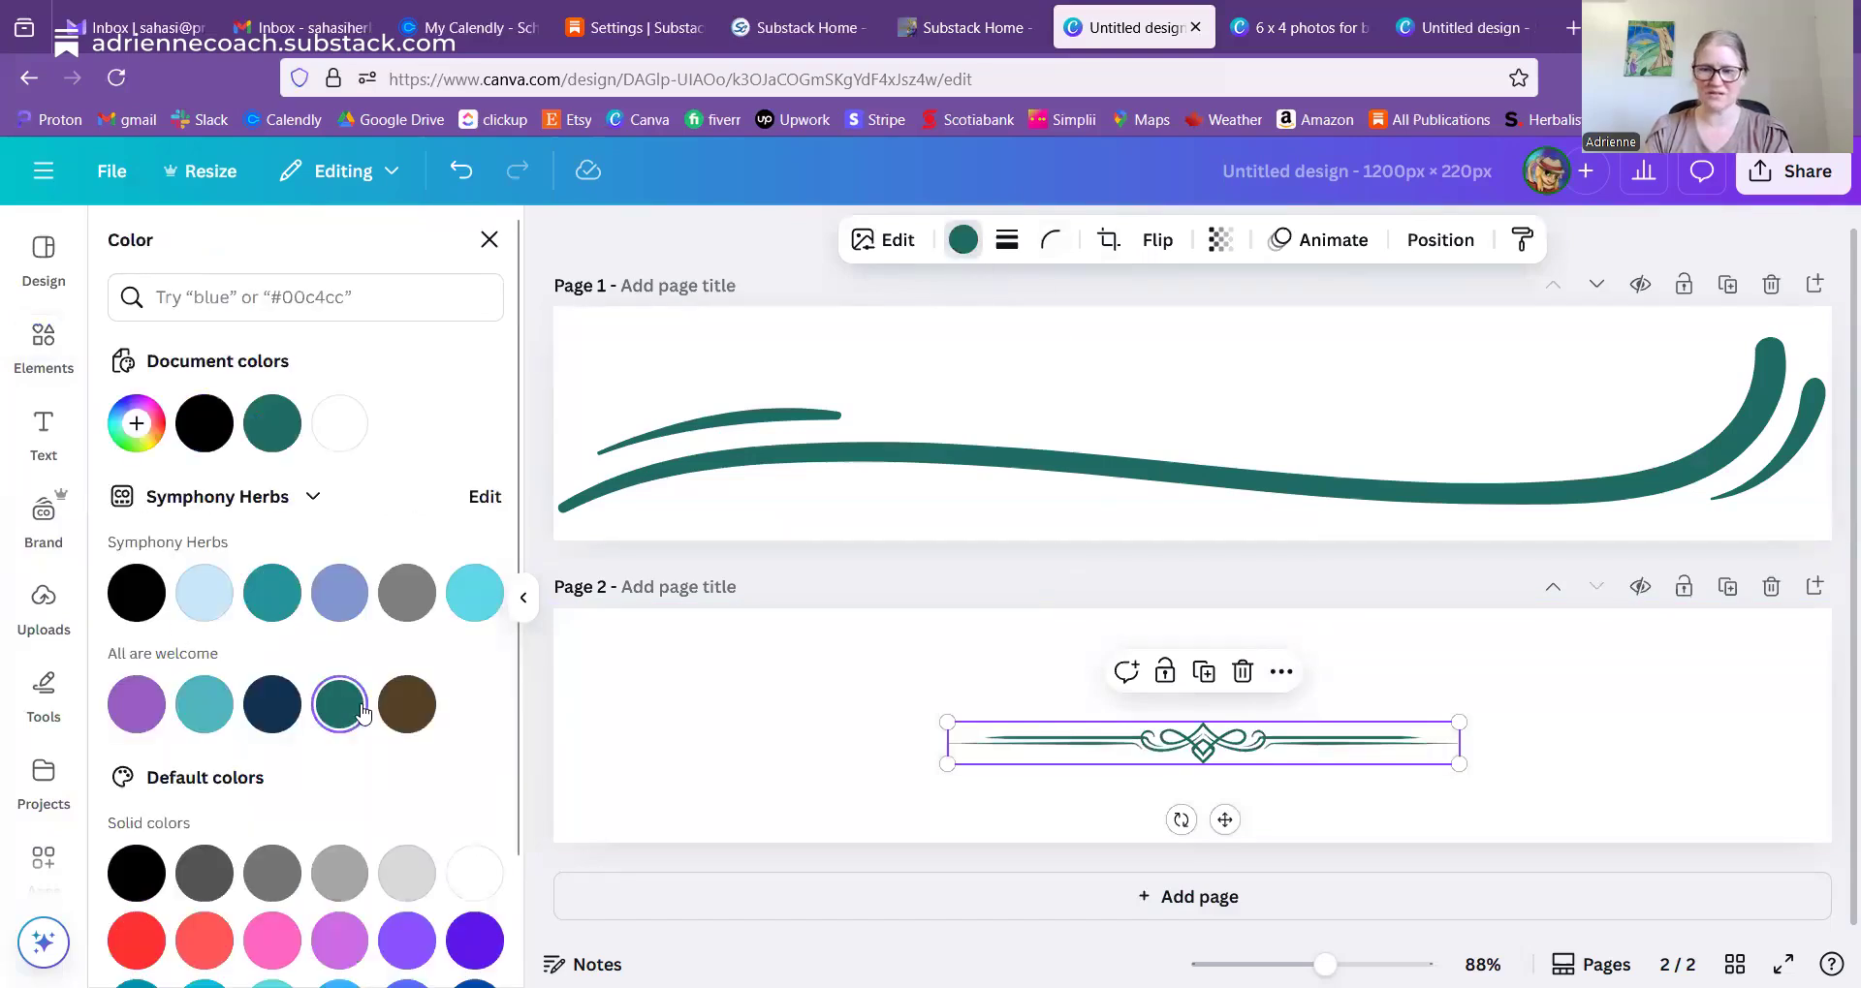
scroll(232, 795, "down", 2)
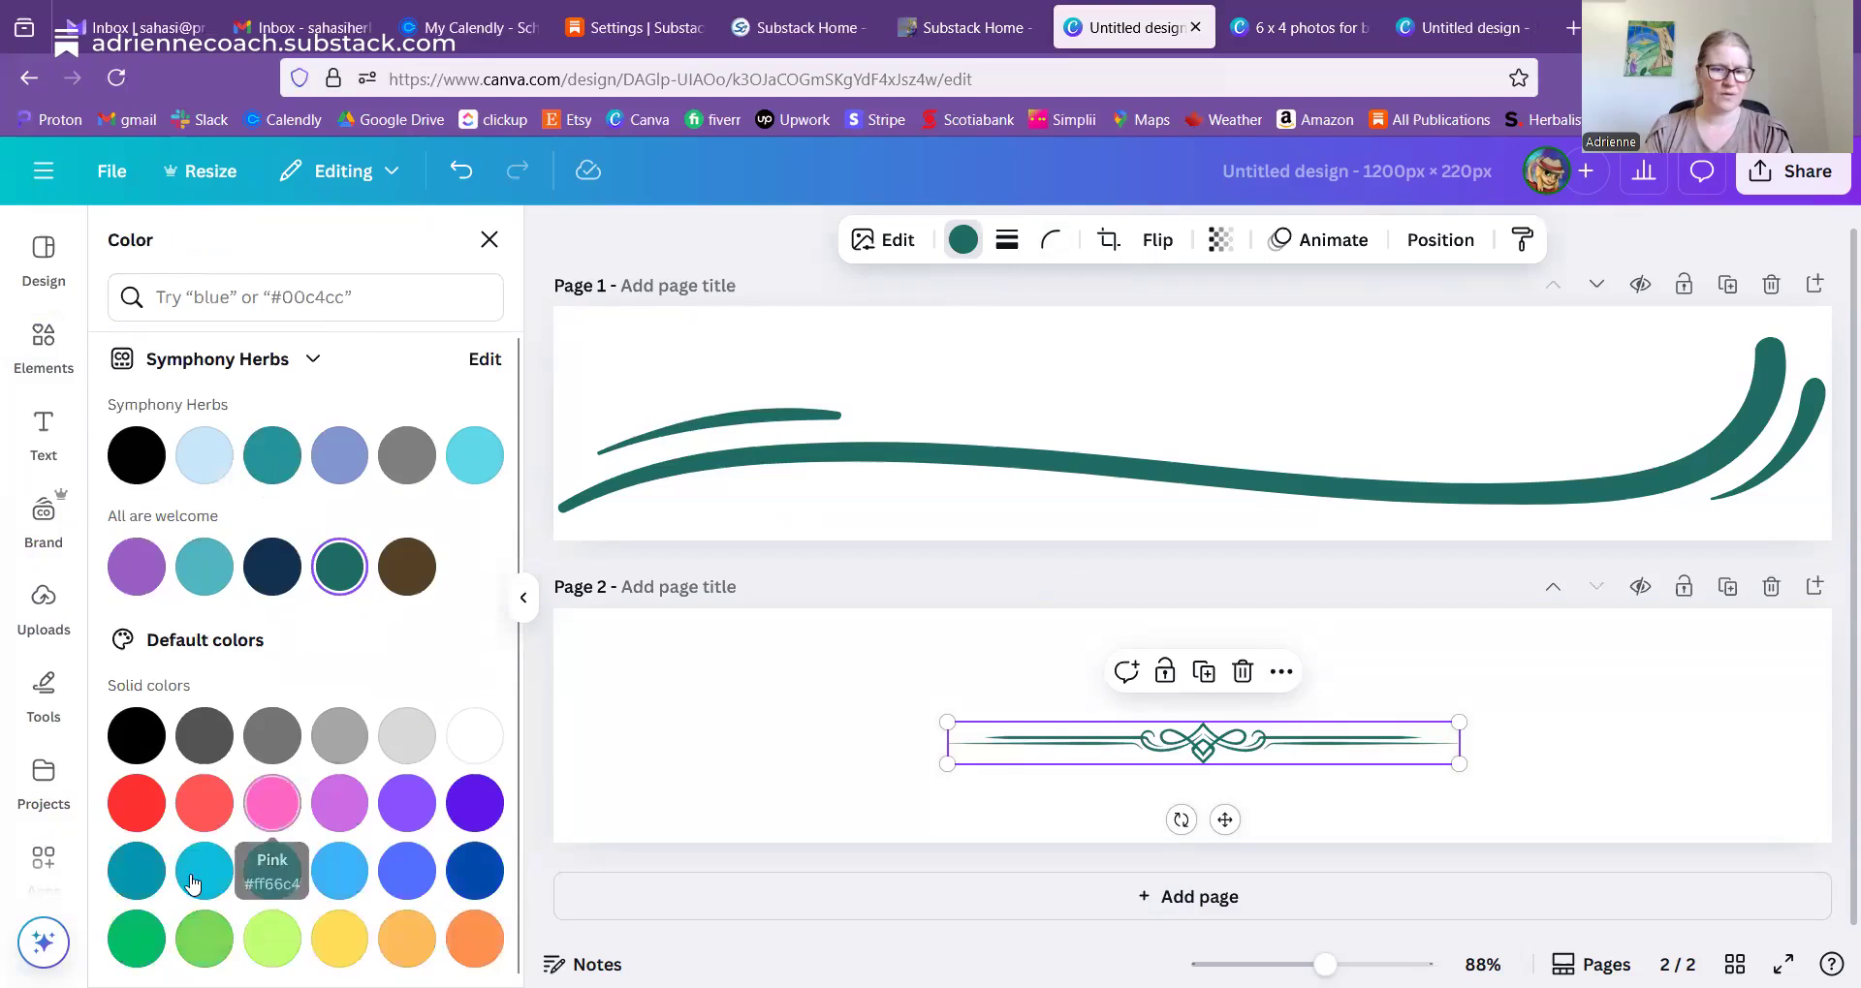
left_click(475, 872)
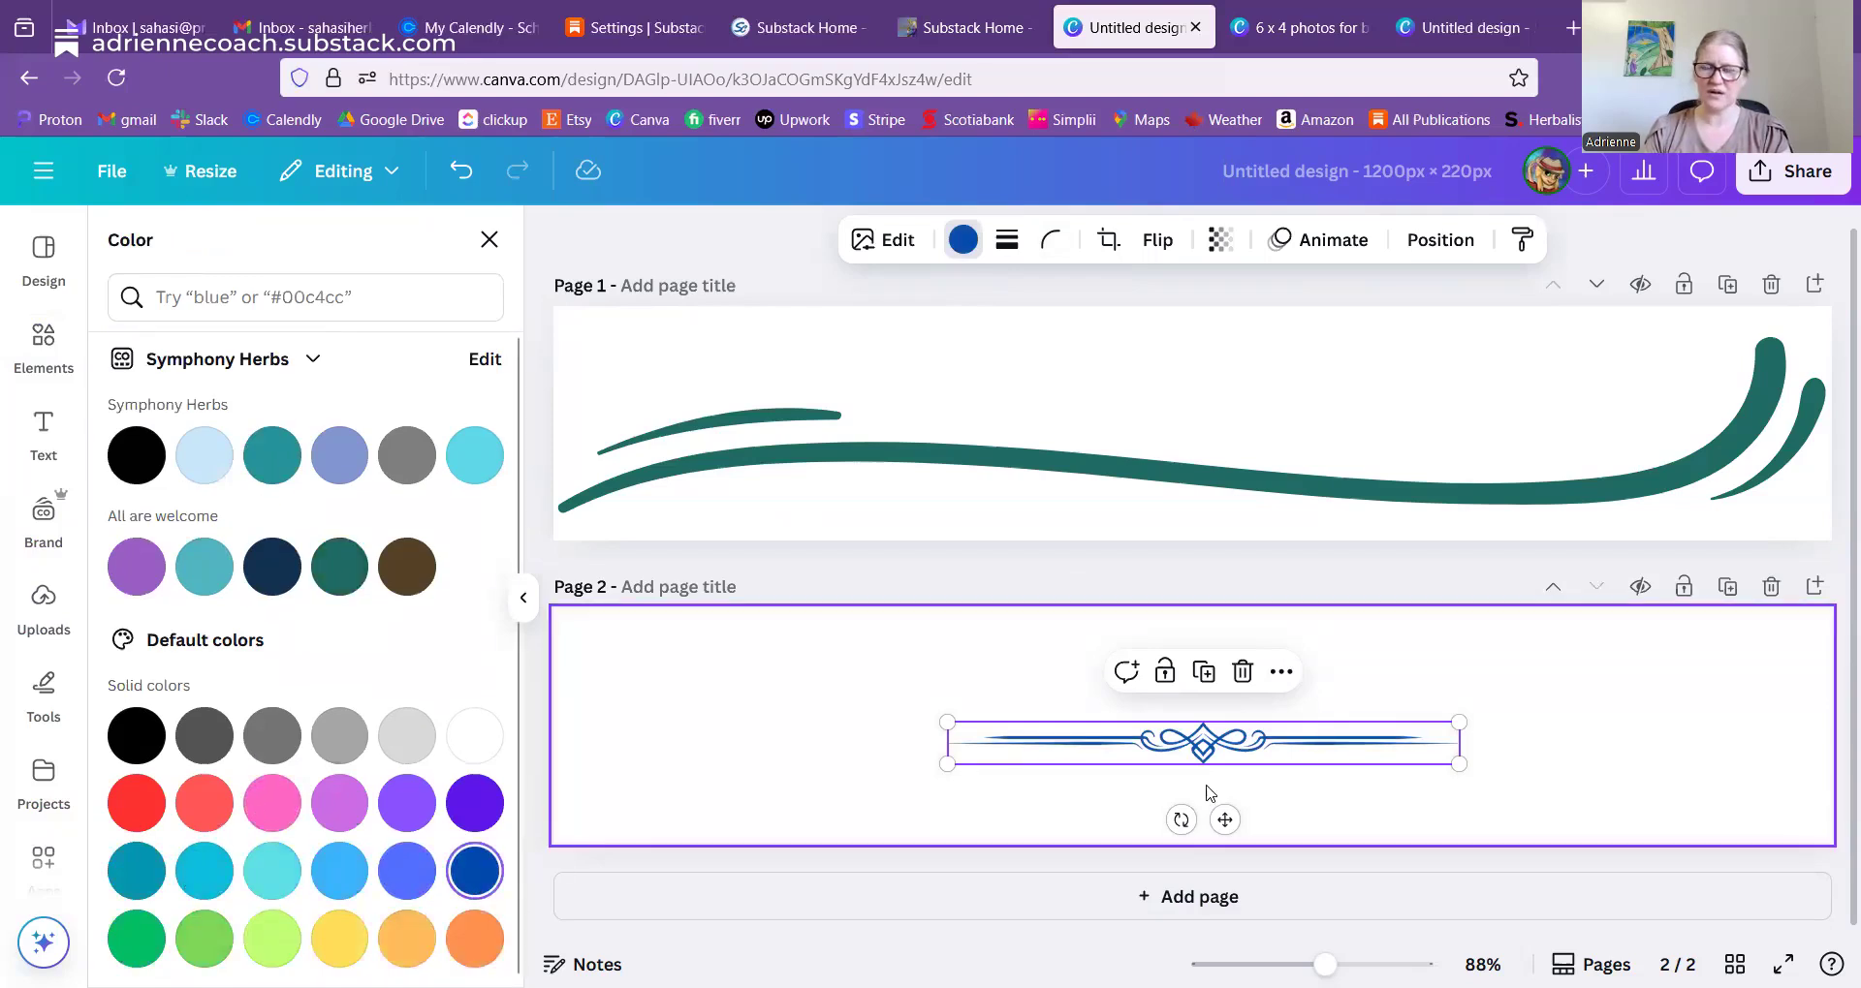
- Enlarge the blue ornamental divider on page 2 to the full page width and center it vertically
left_click_drag(1225, 820, 844, 699)
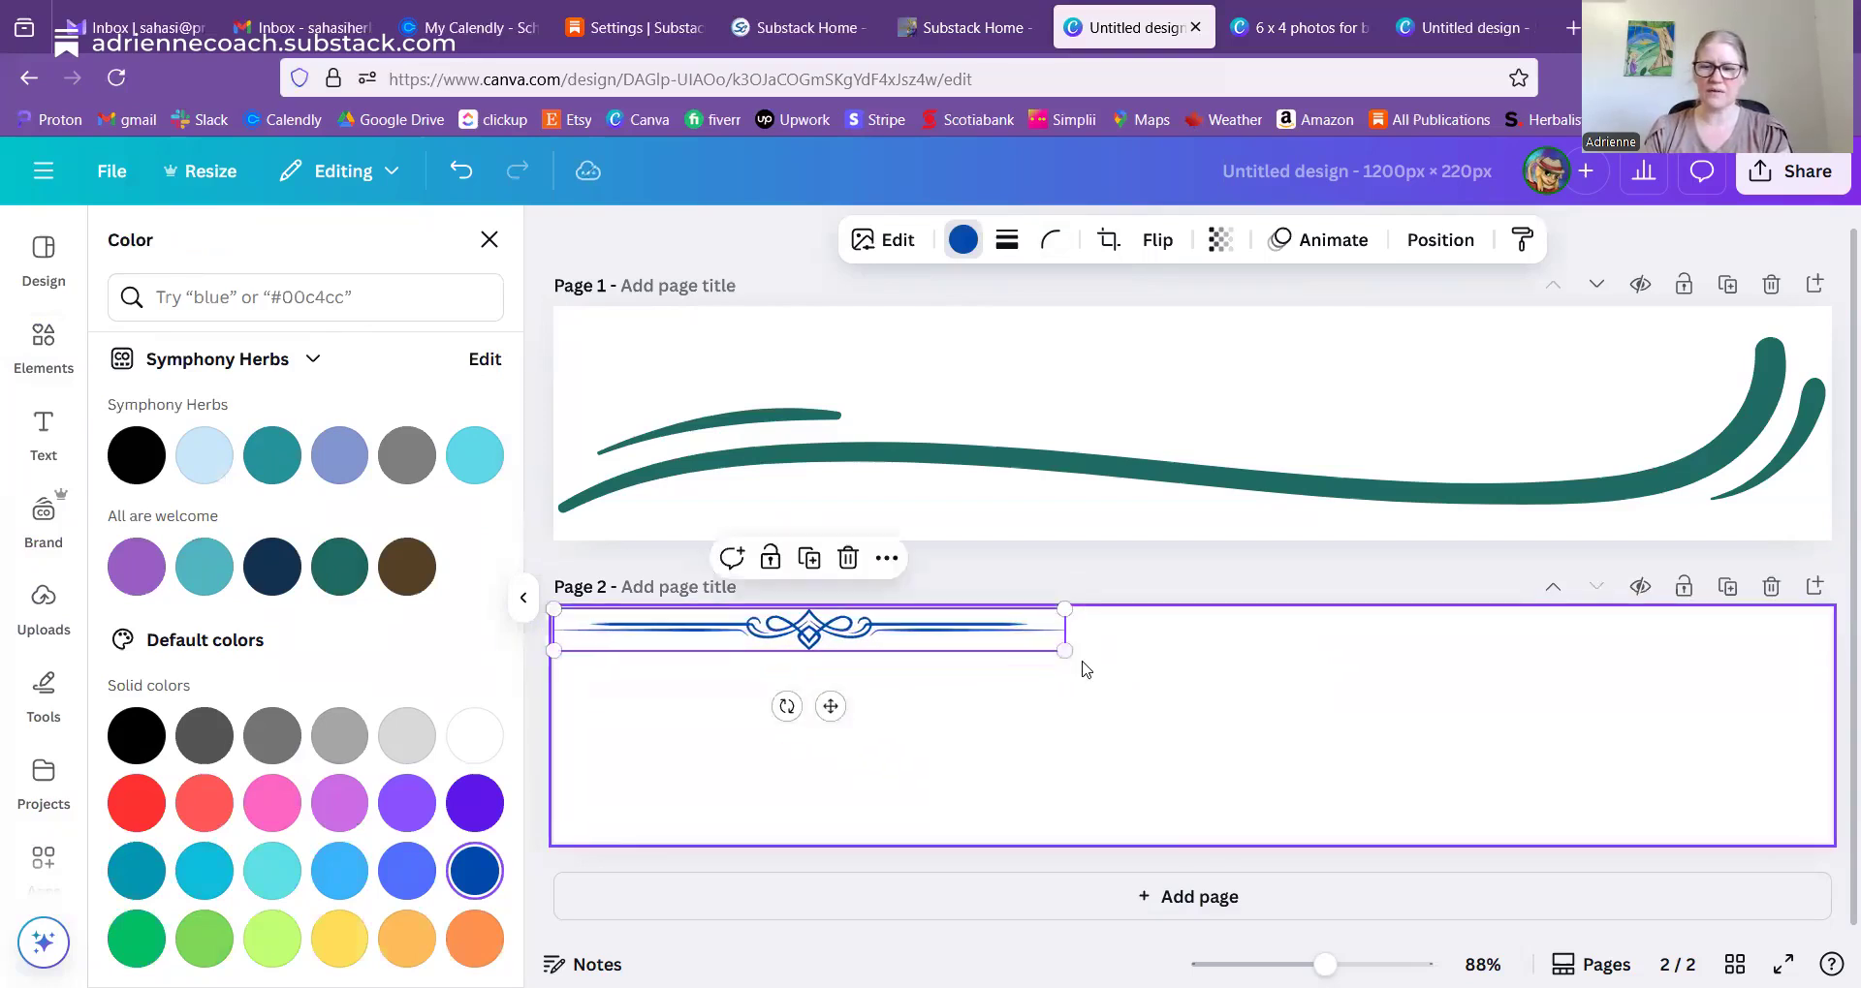
left_click_drag(1064, 650, 1830, 713)
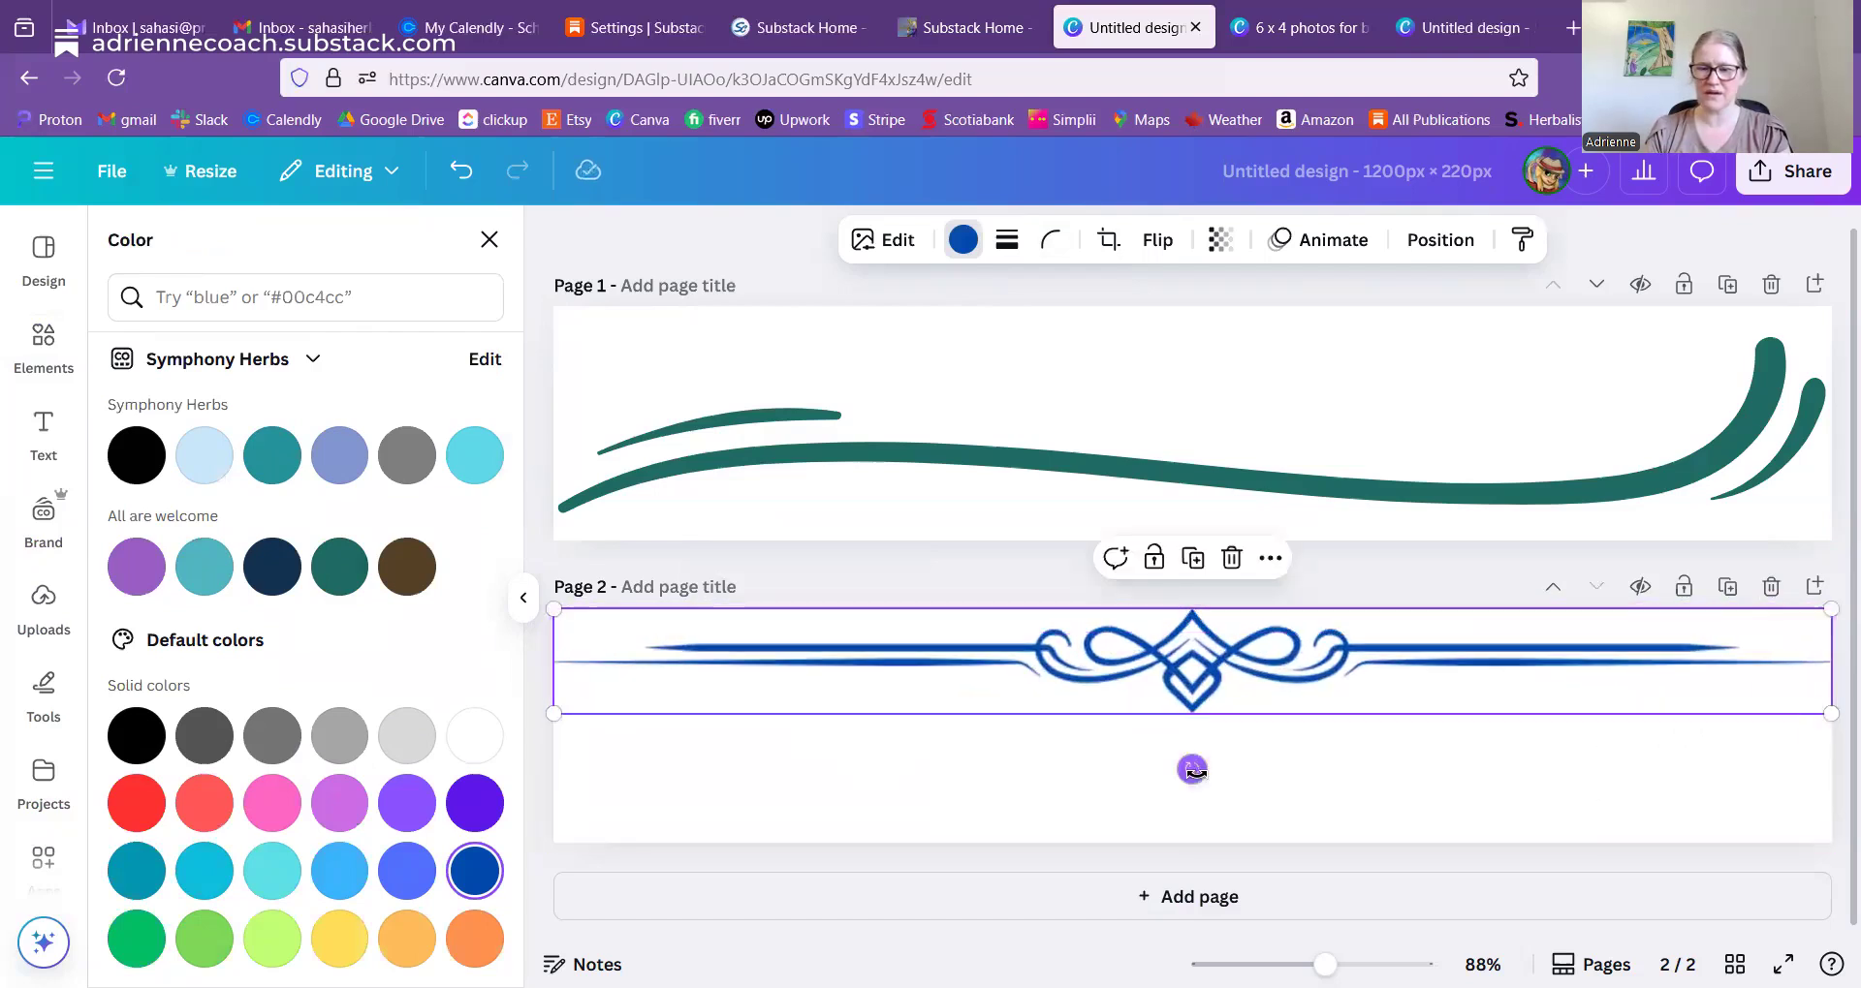
left_click_drag(1204, 661, 1209, 730)
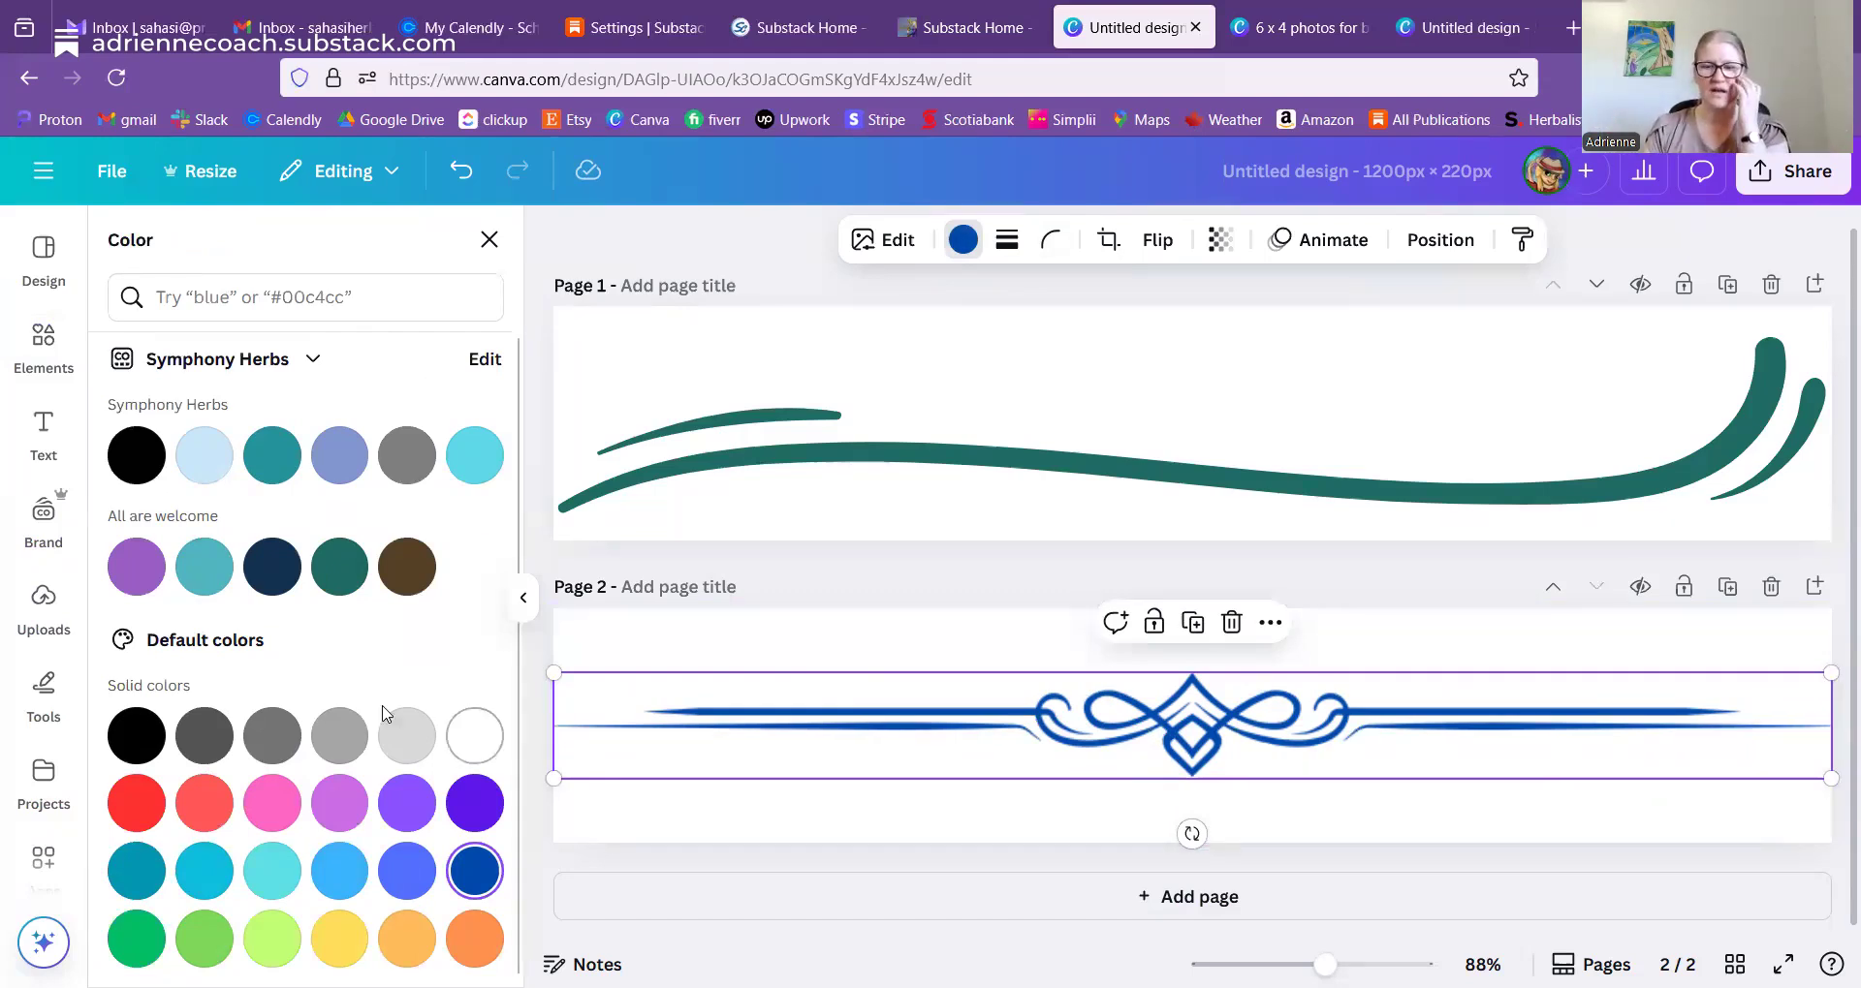
left_click(712, 625)
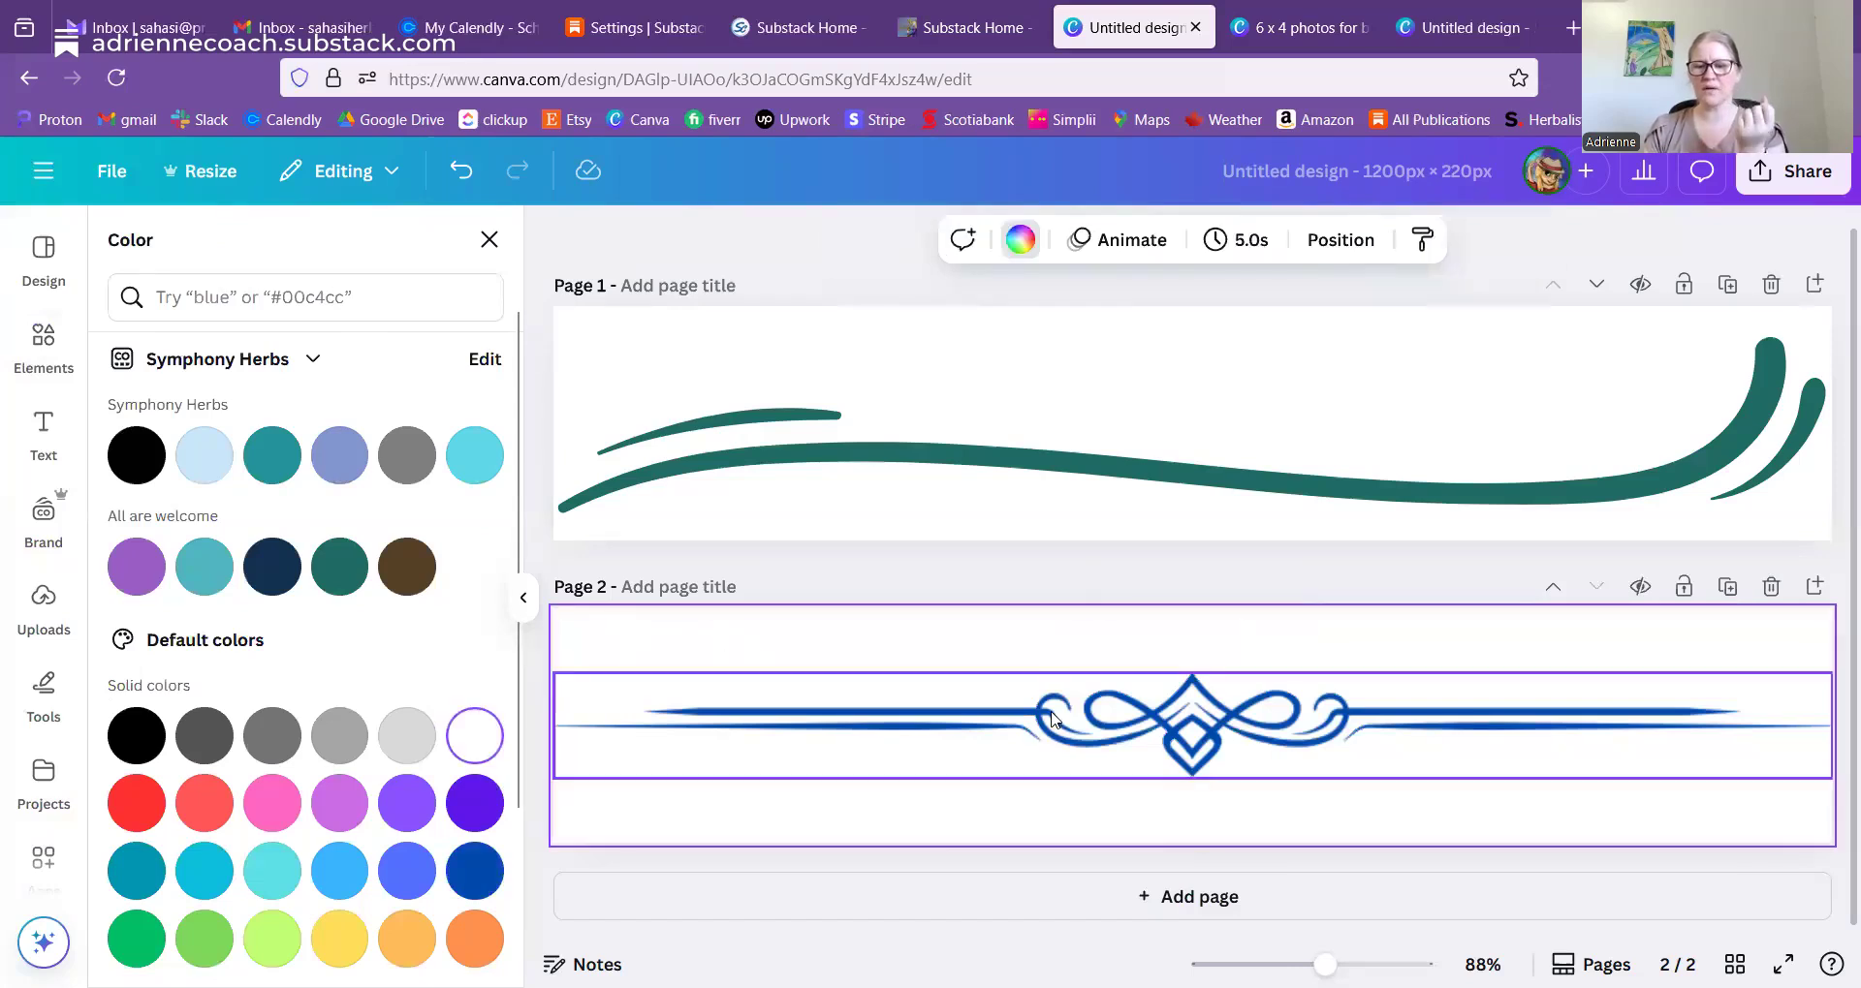
left_click(1179, 730)
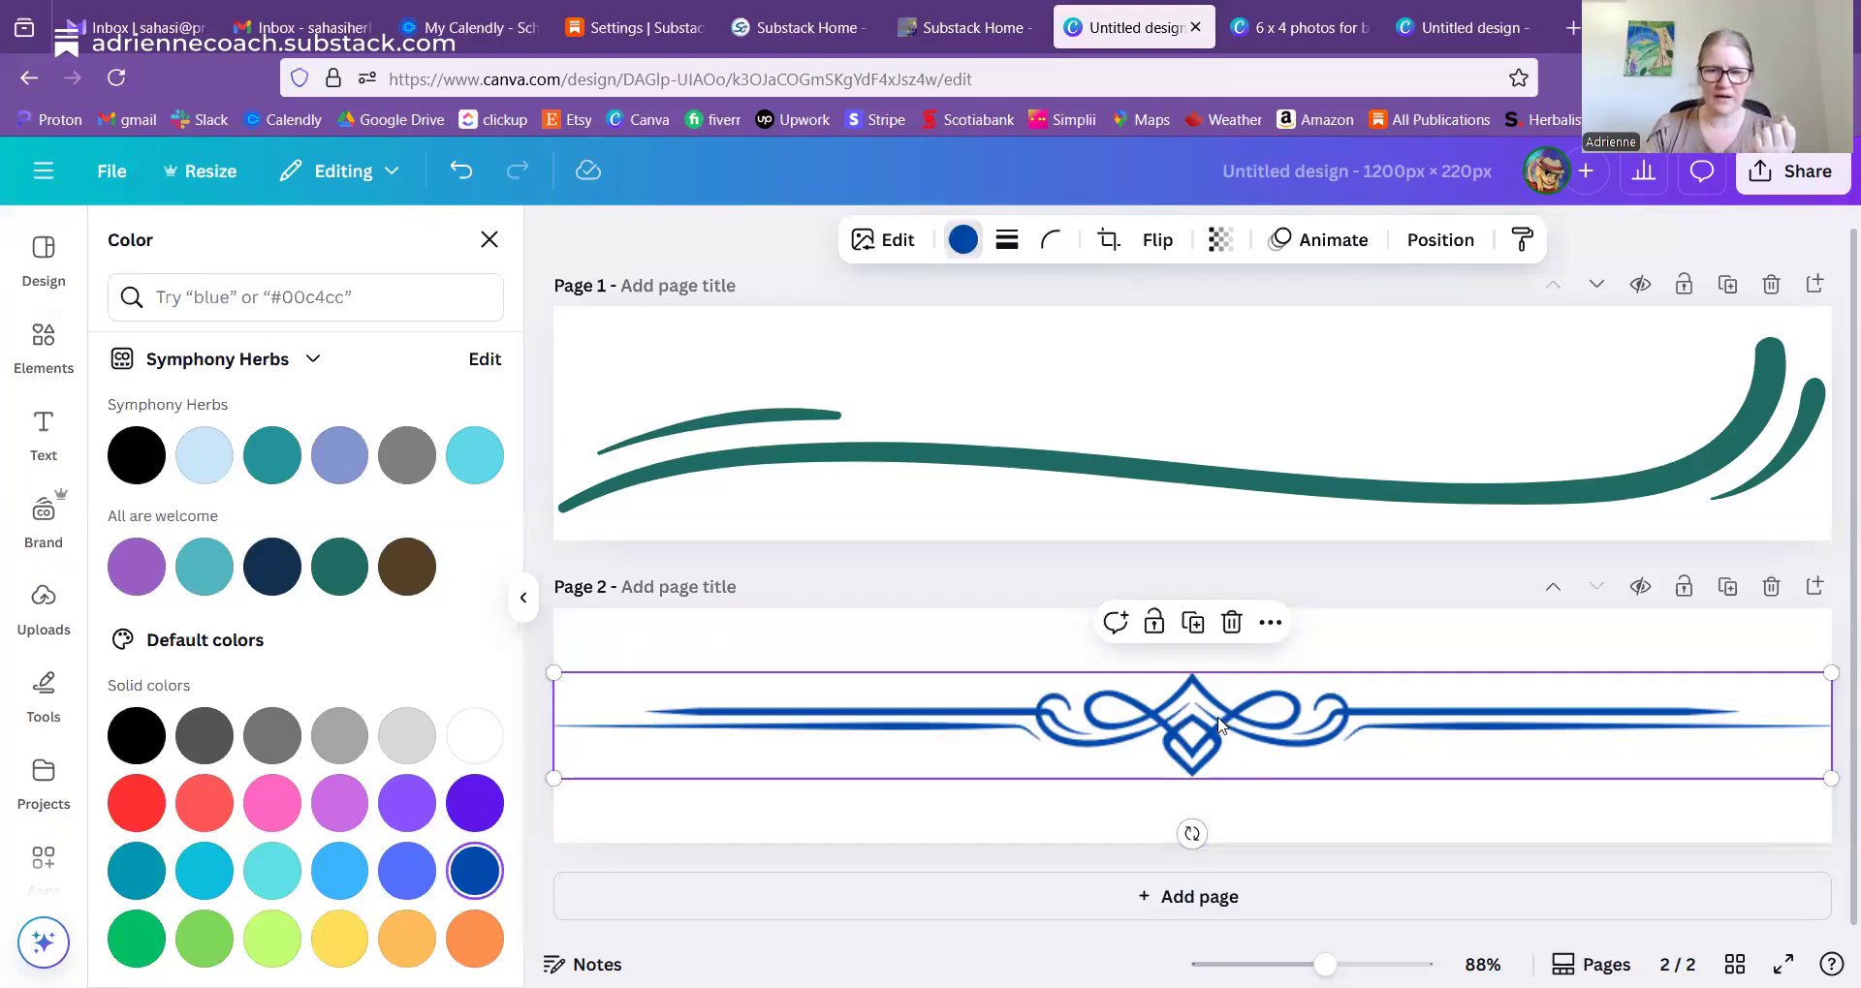
- Download all pages (1–2) of the banner design as PNG with a transparent background
left_click(1205, 375)
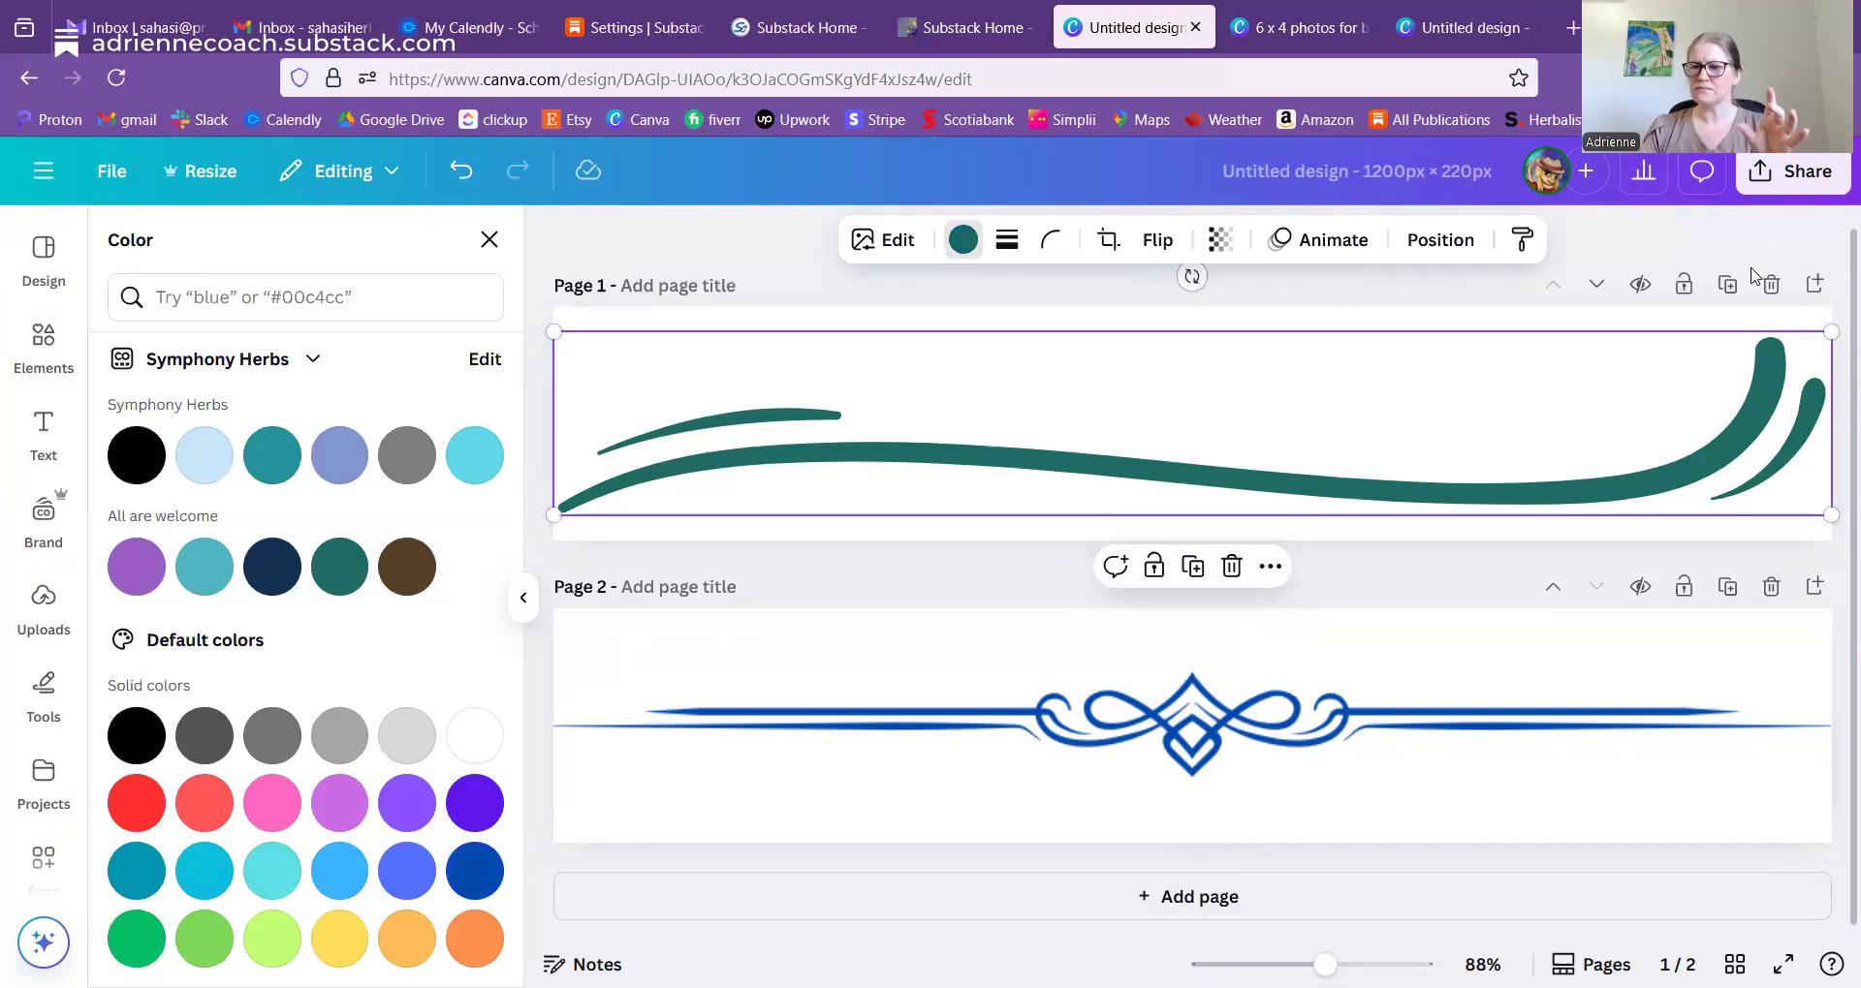
left_click(1779, 177)
left_click(1420, 678)
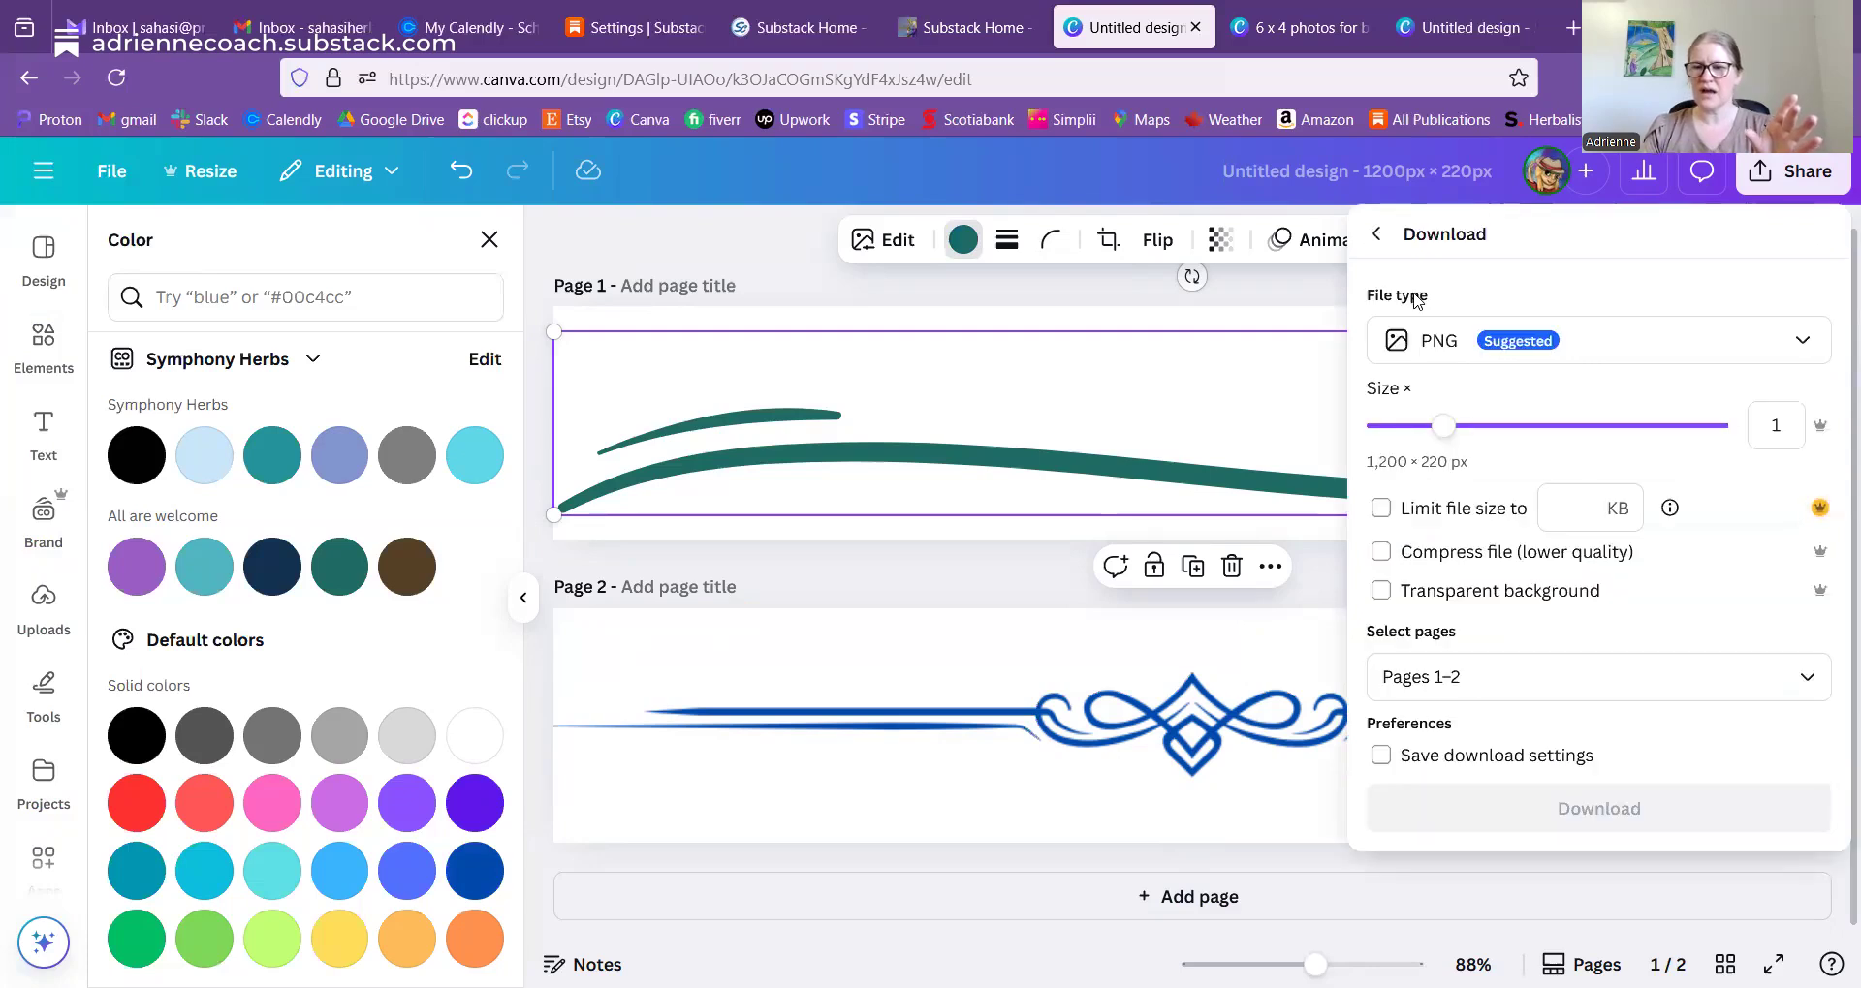
left_click(1381, 591)
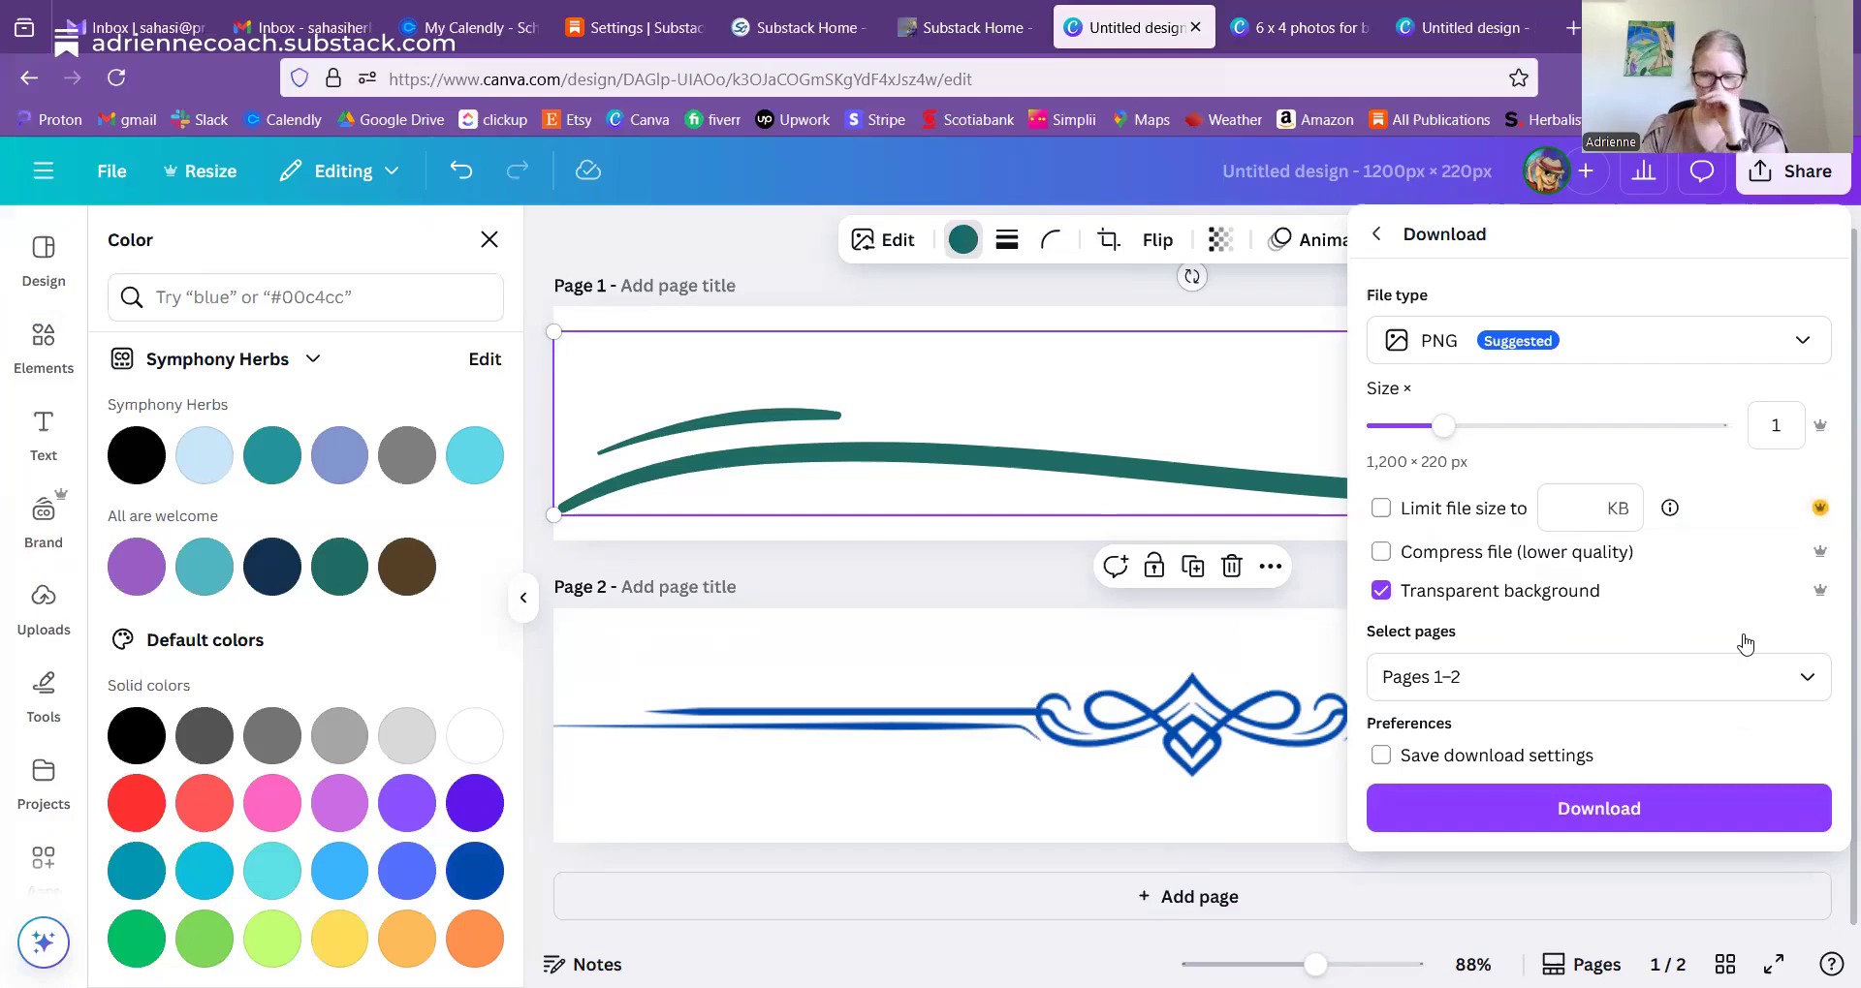
left_click(1541, 676)
left_click(1397, 316)
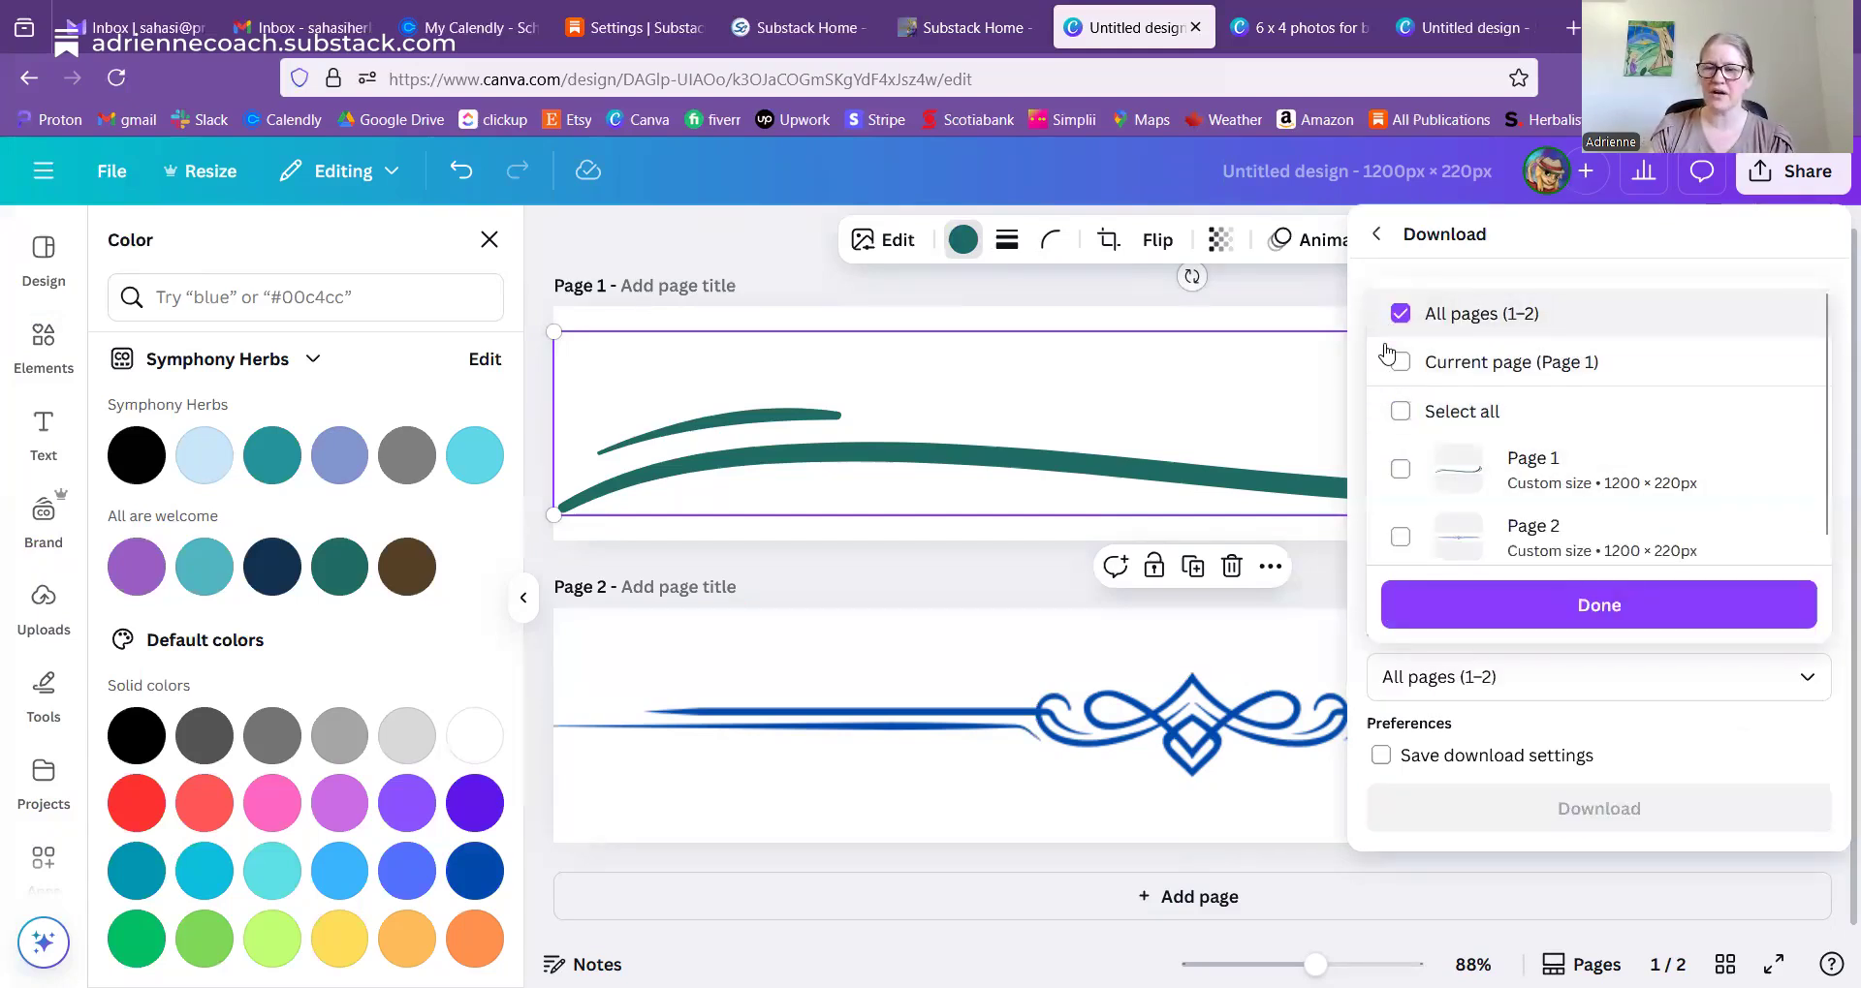
left_click(1458, 605)
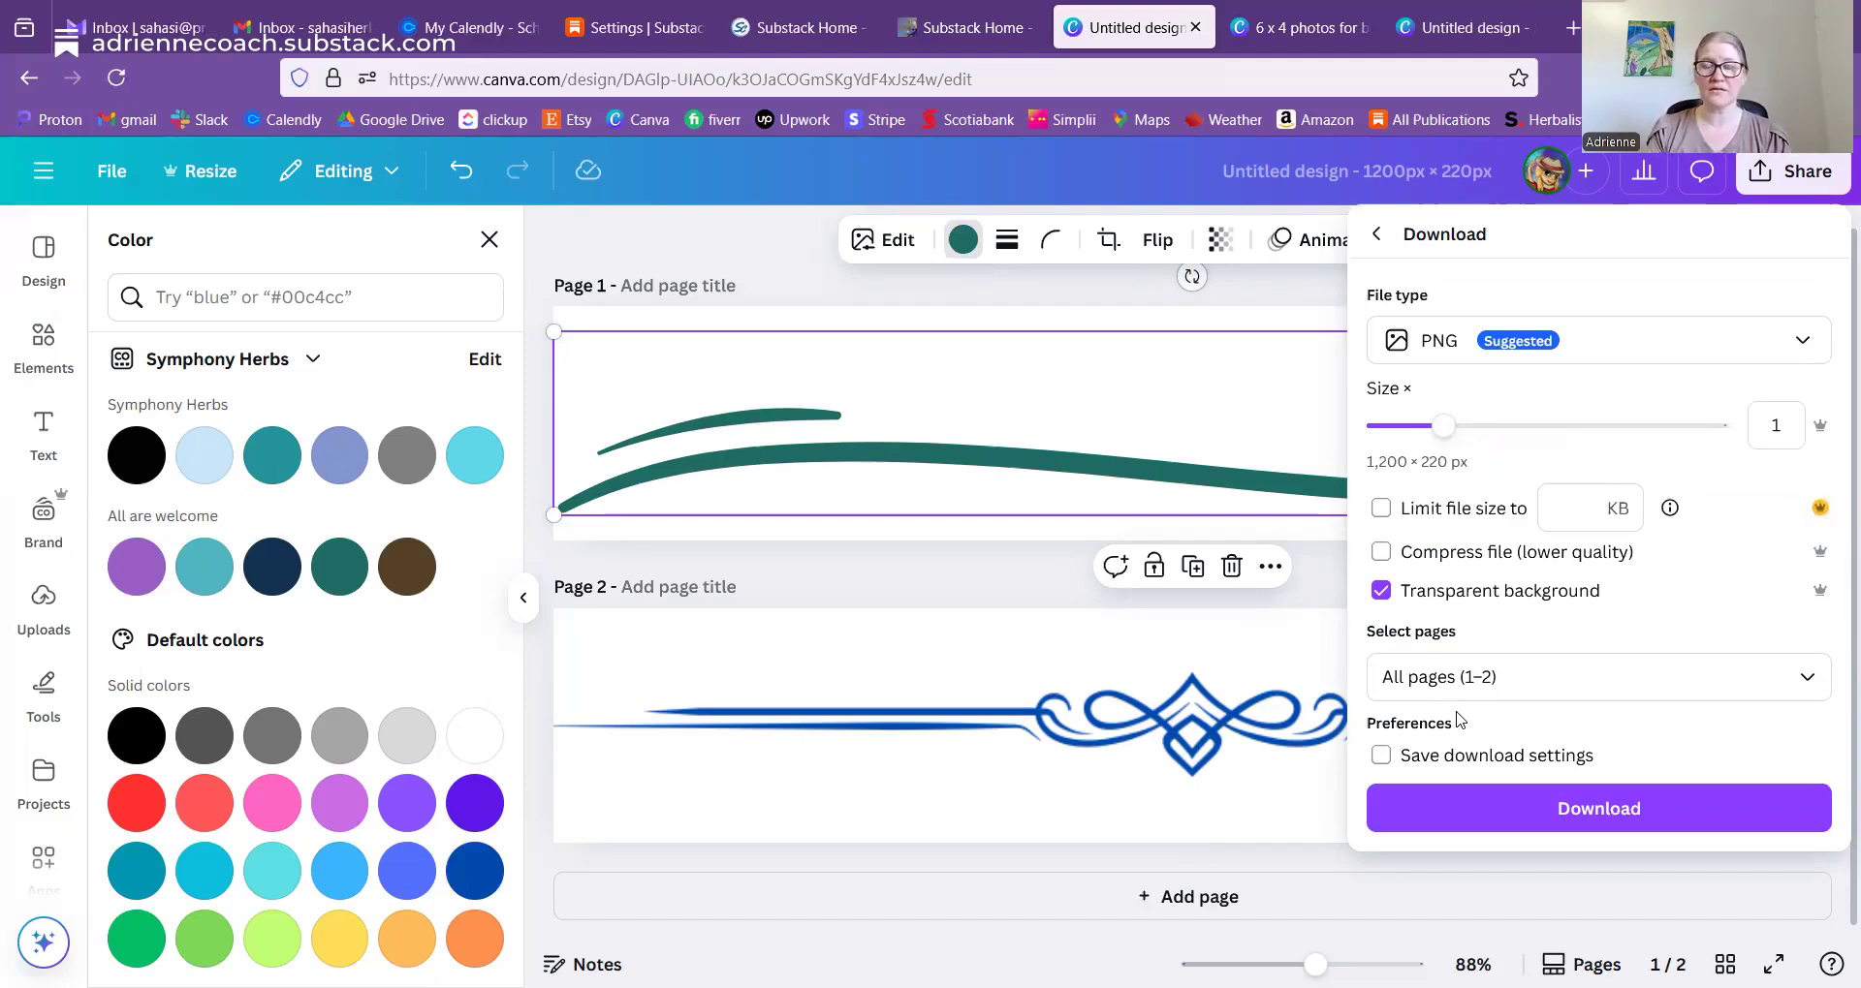
left_click(1587, 830)
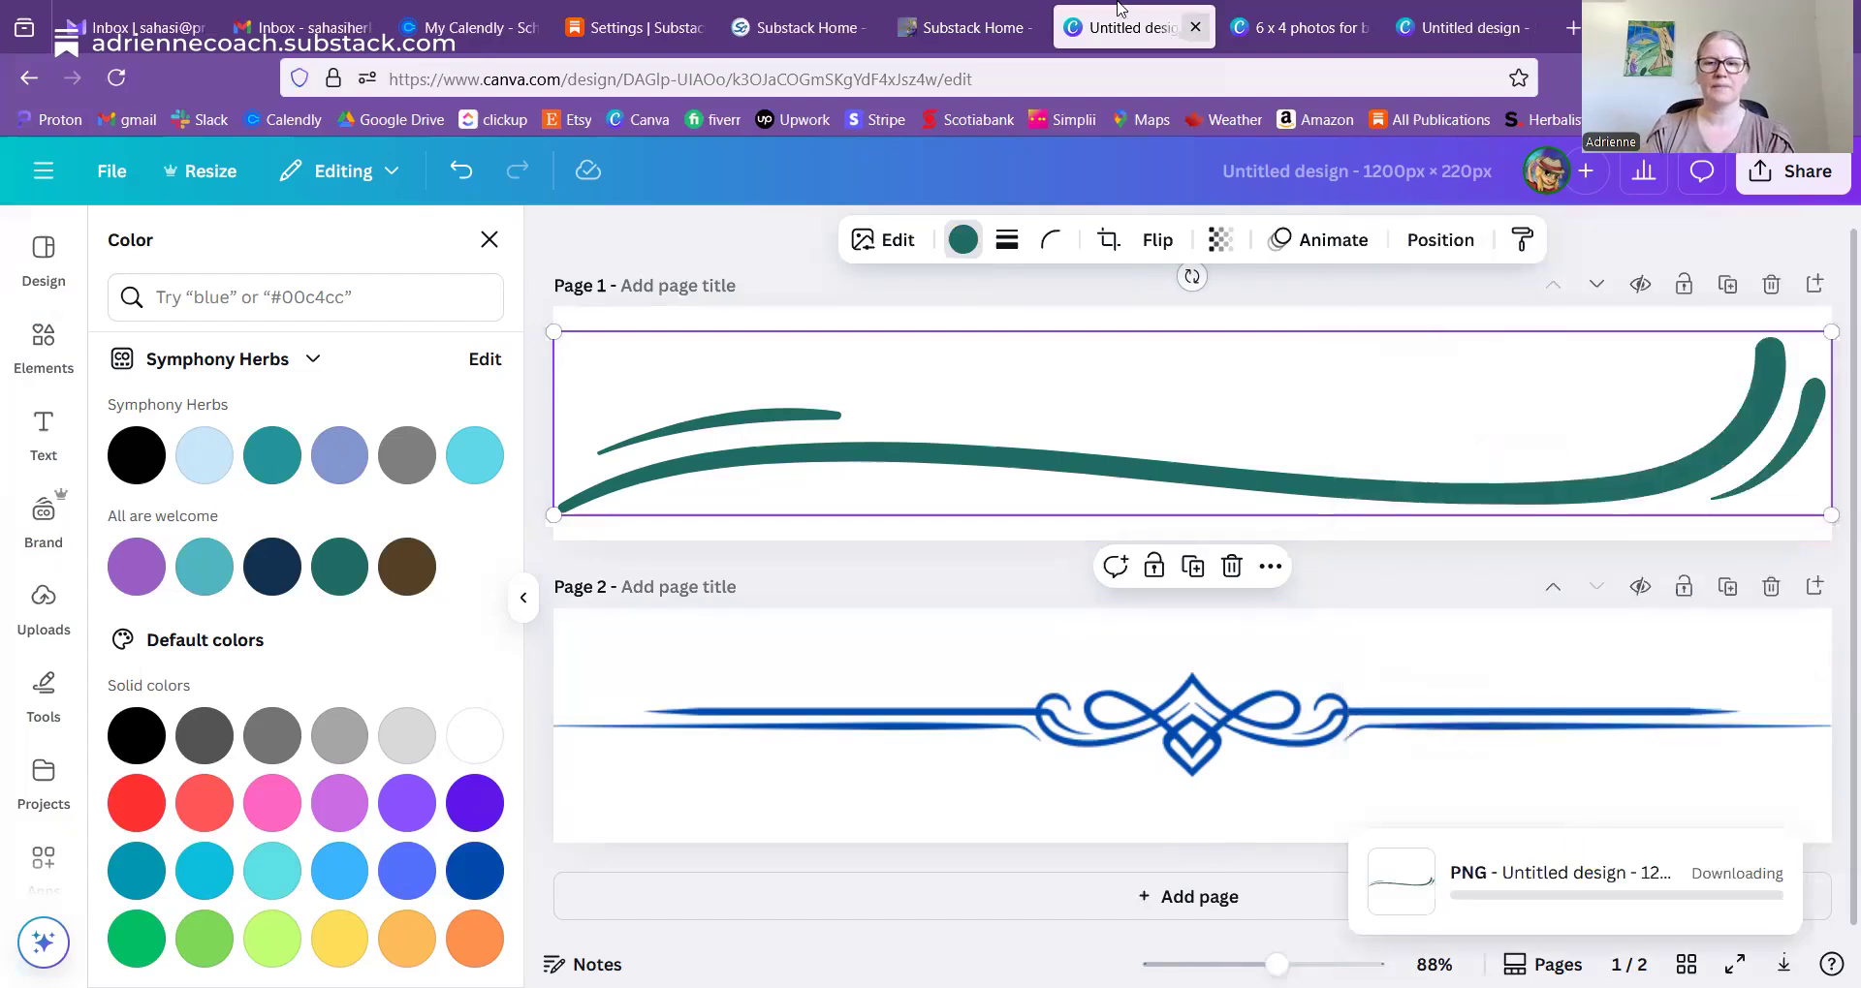
- Switch to Substack and open the published "Birch" post for editing
mouse_move(954, 7)
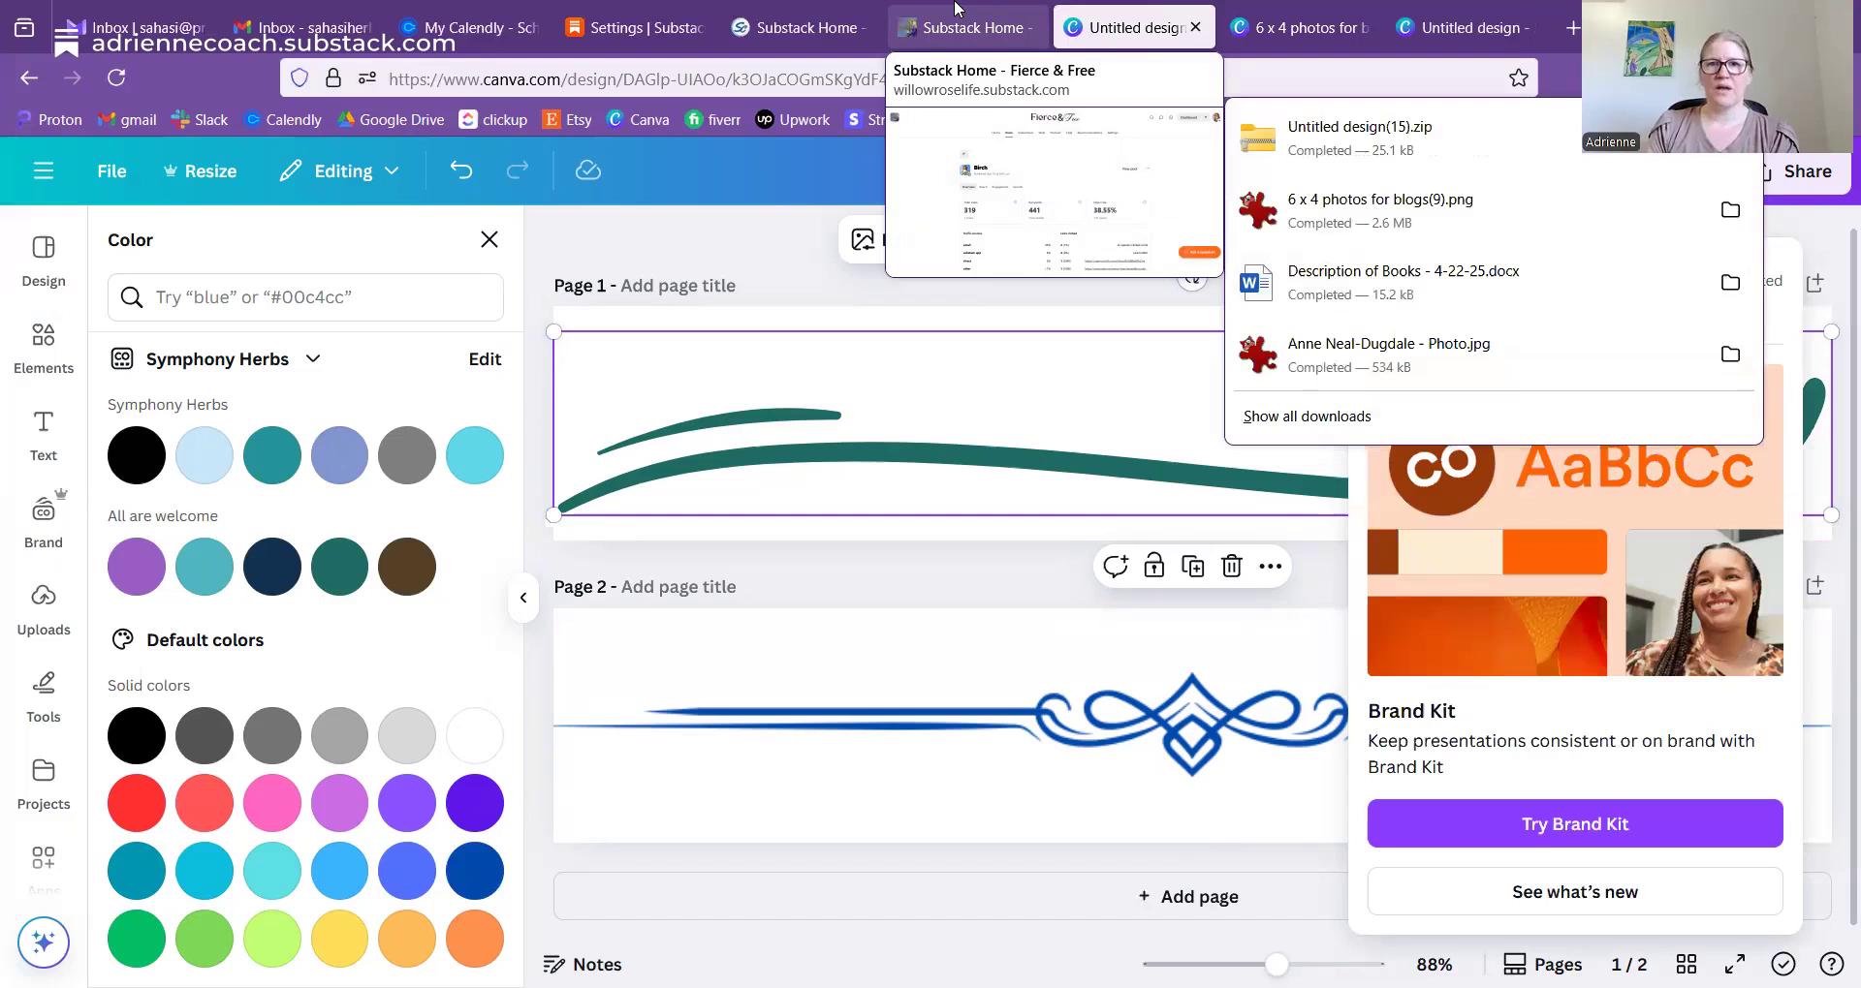
left_click(954, 8)
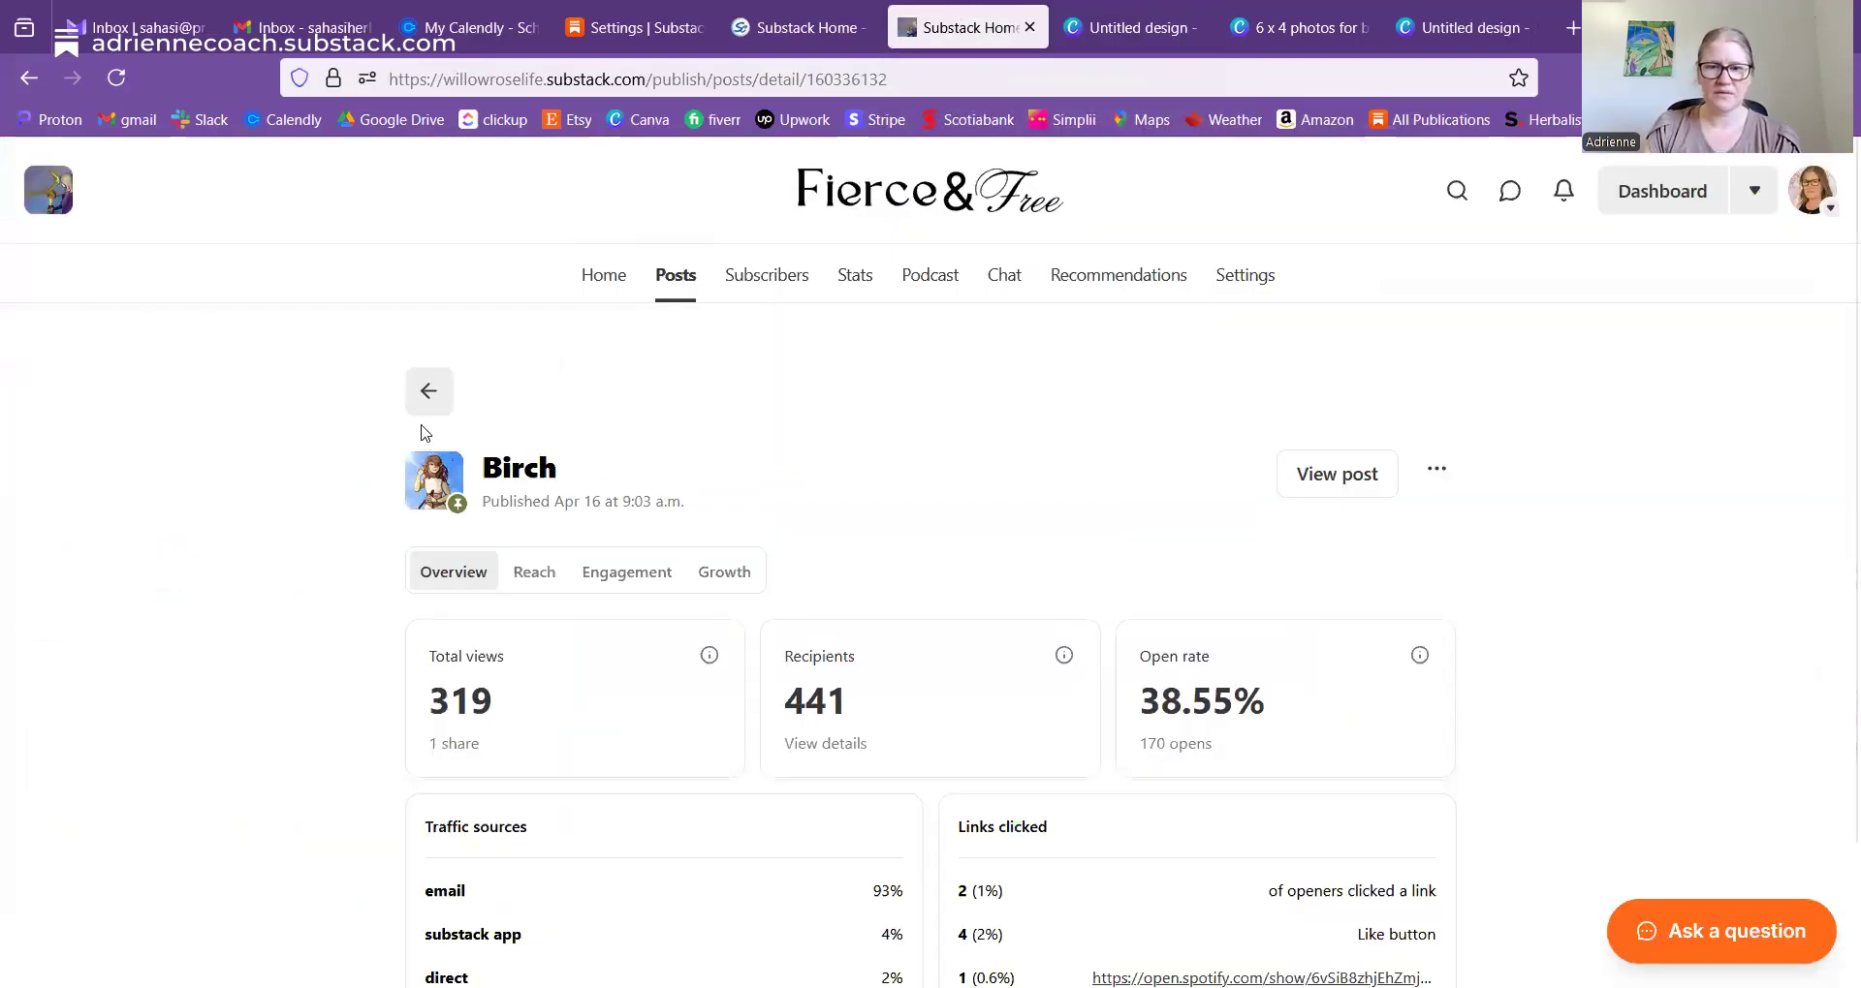
left_click(1435, 472)
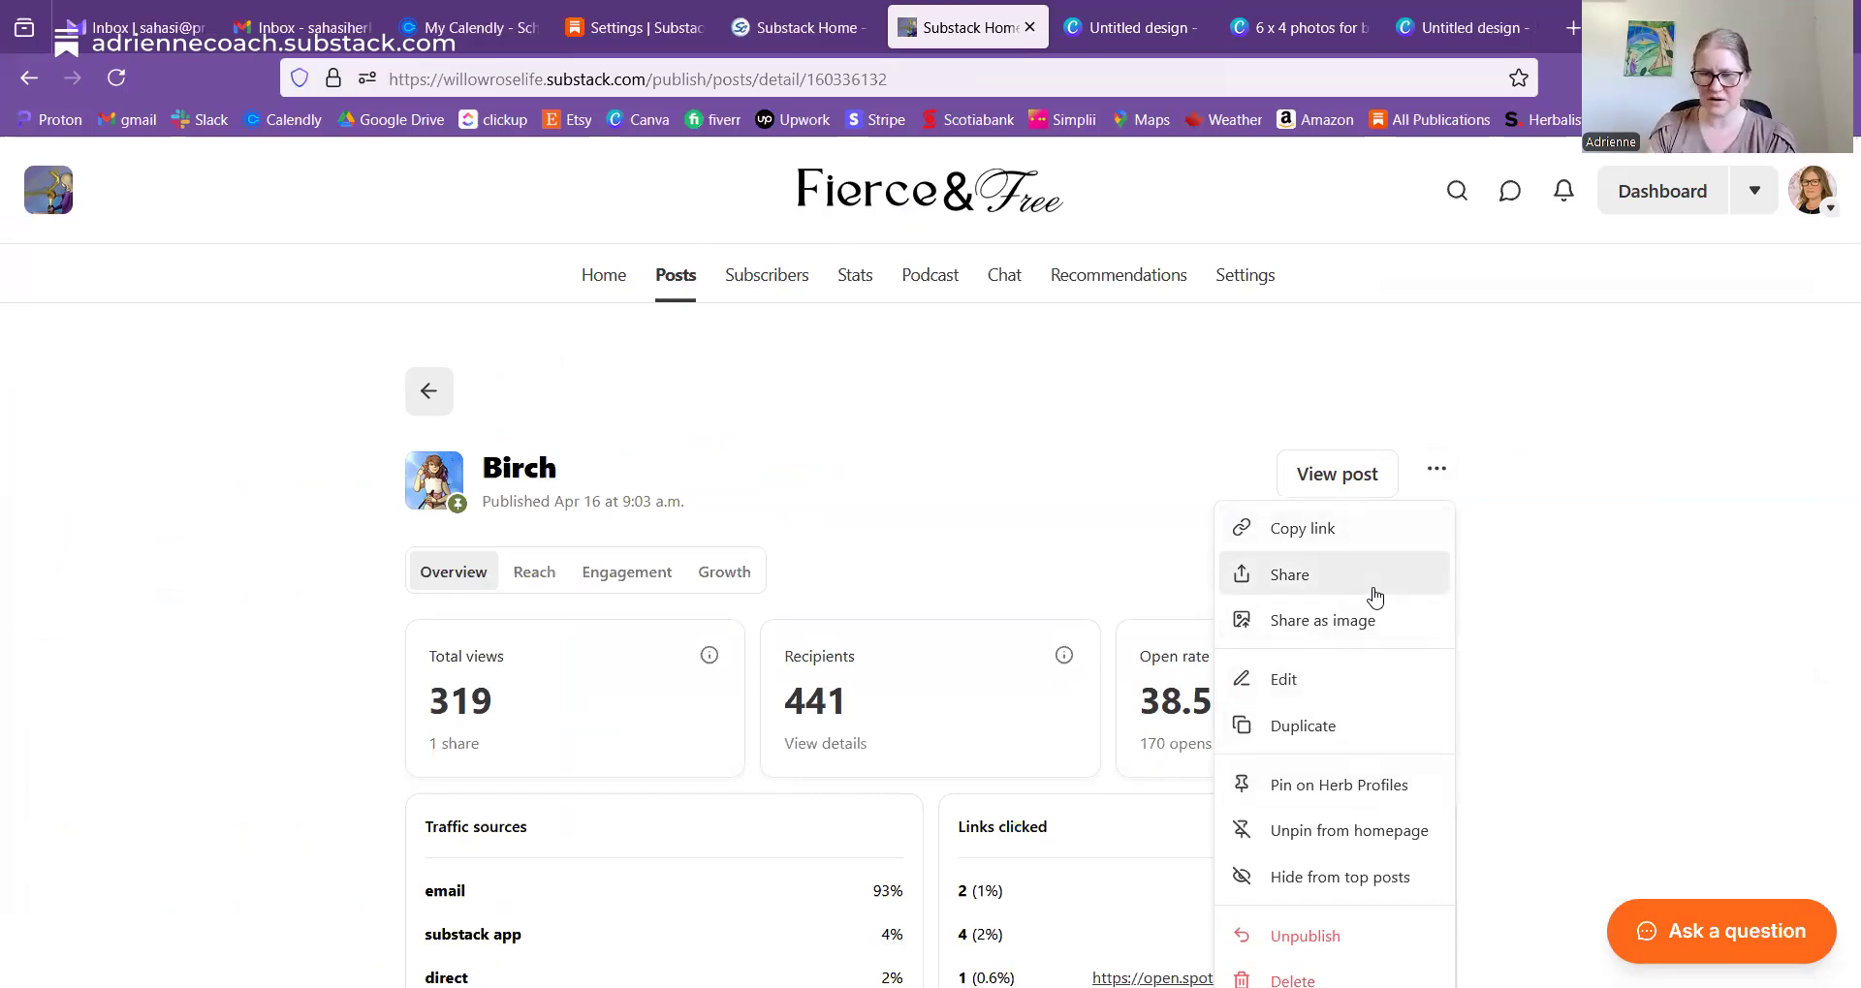
left_click(1333, 692)
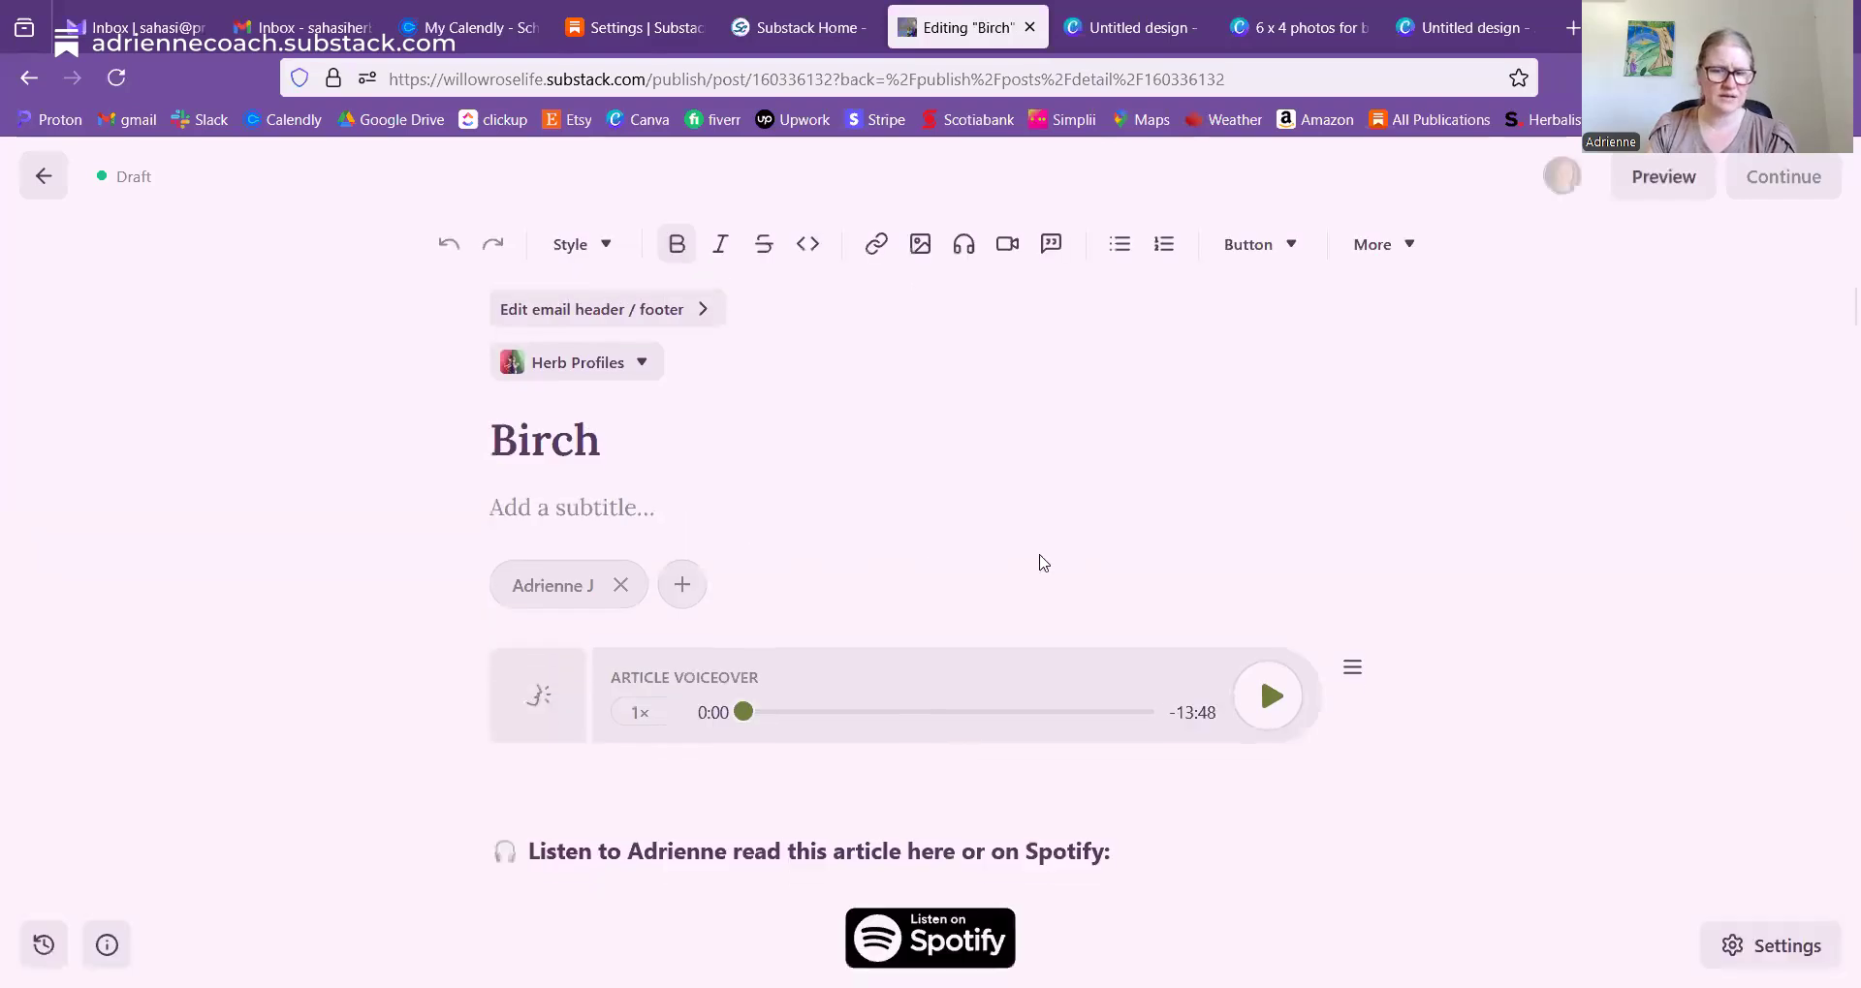
- Remove the plain divider above the "Medicinal Properties of Birch" heading and insert an empty line in its place
scroll(1302, 580, "down", 5)
scroll(1350, 581, "down", 9)
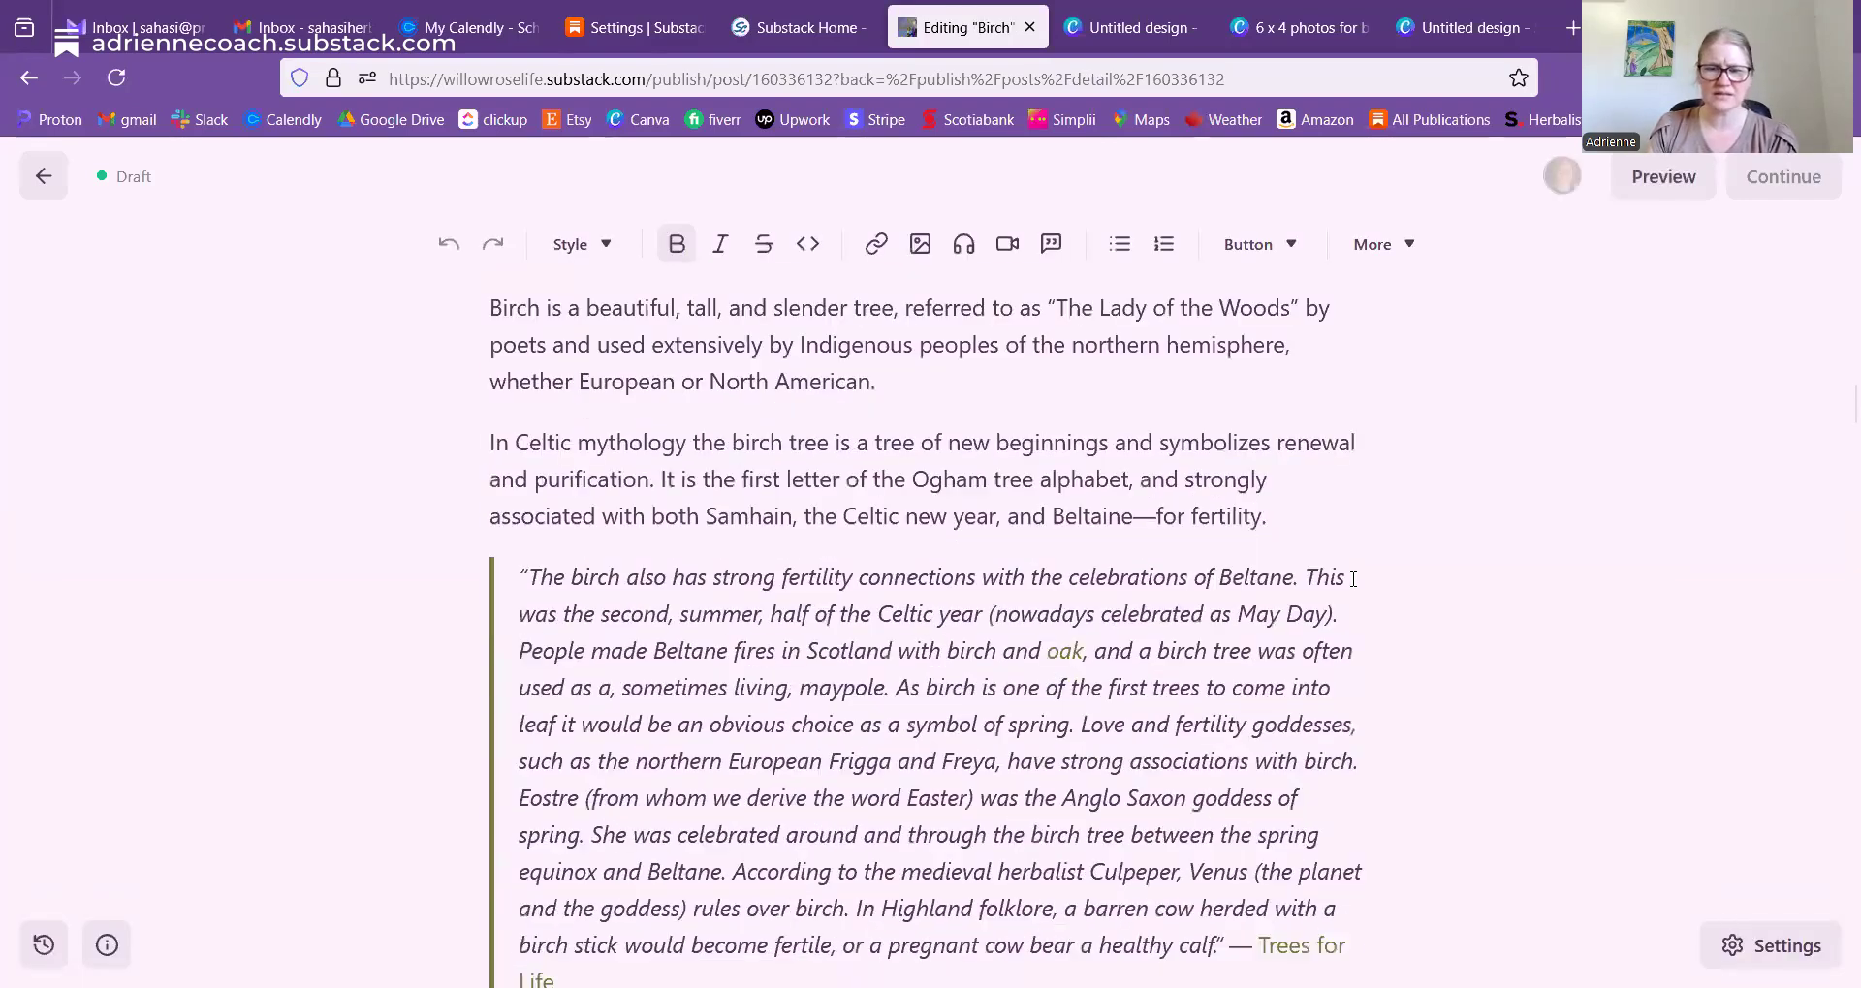
scroll(1353, 579, "down", 5)
scroll(1353, 580, "down", 7)
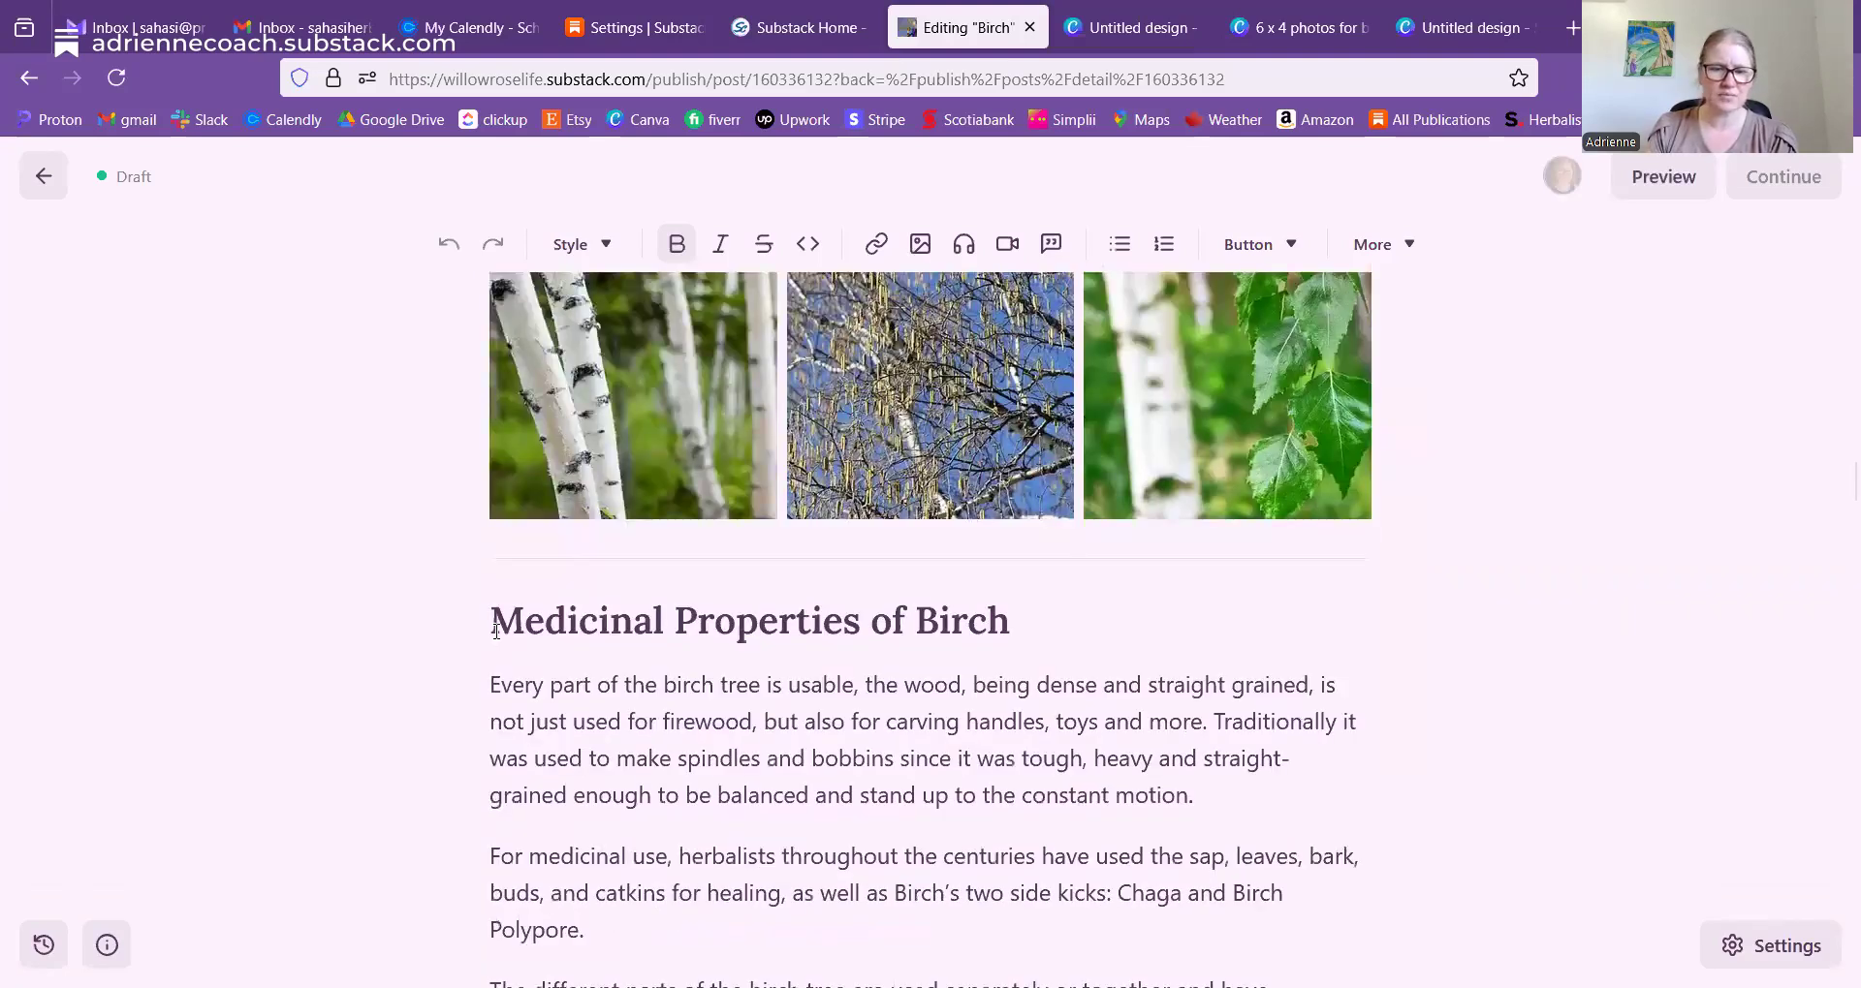
key("BackSpace")
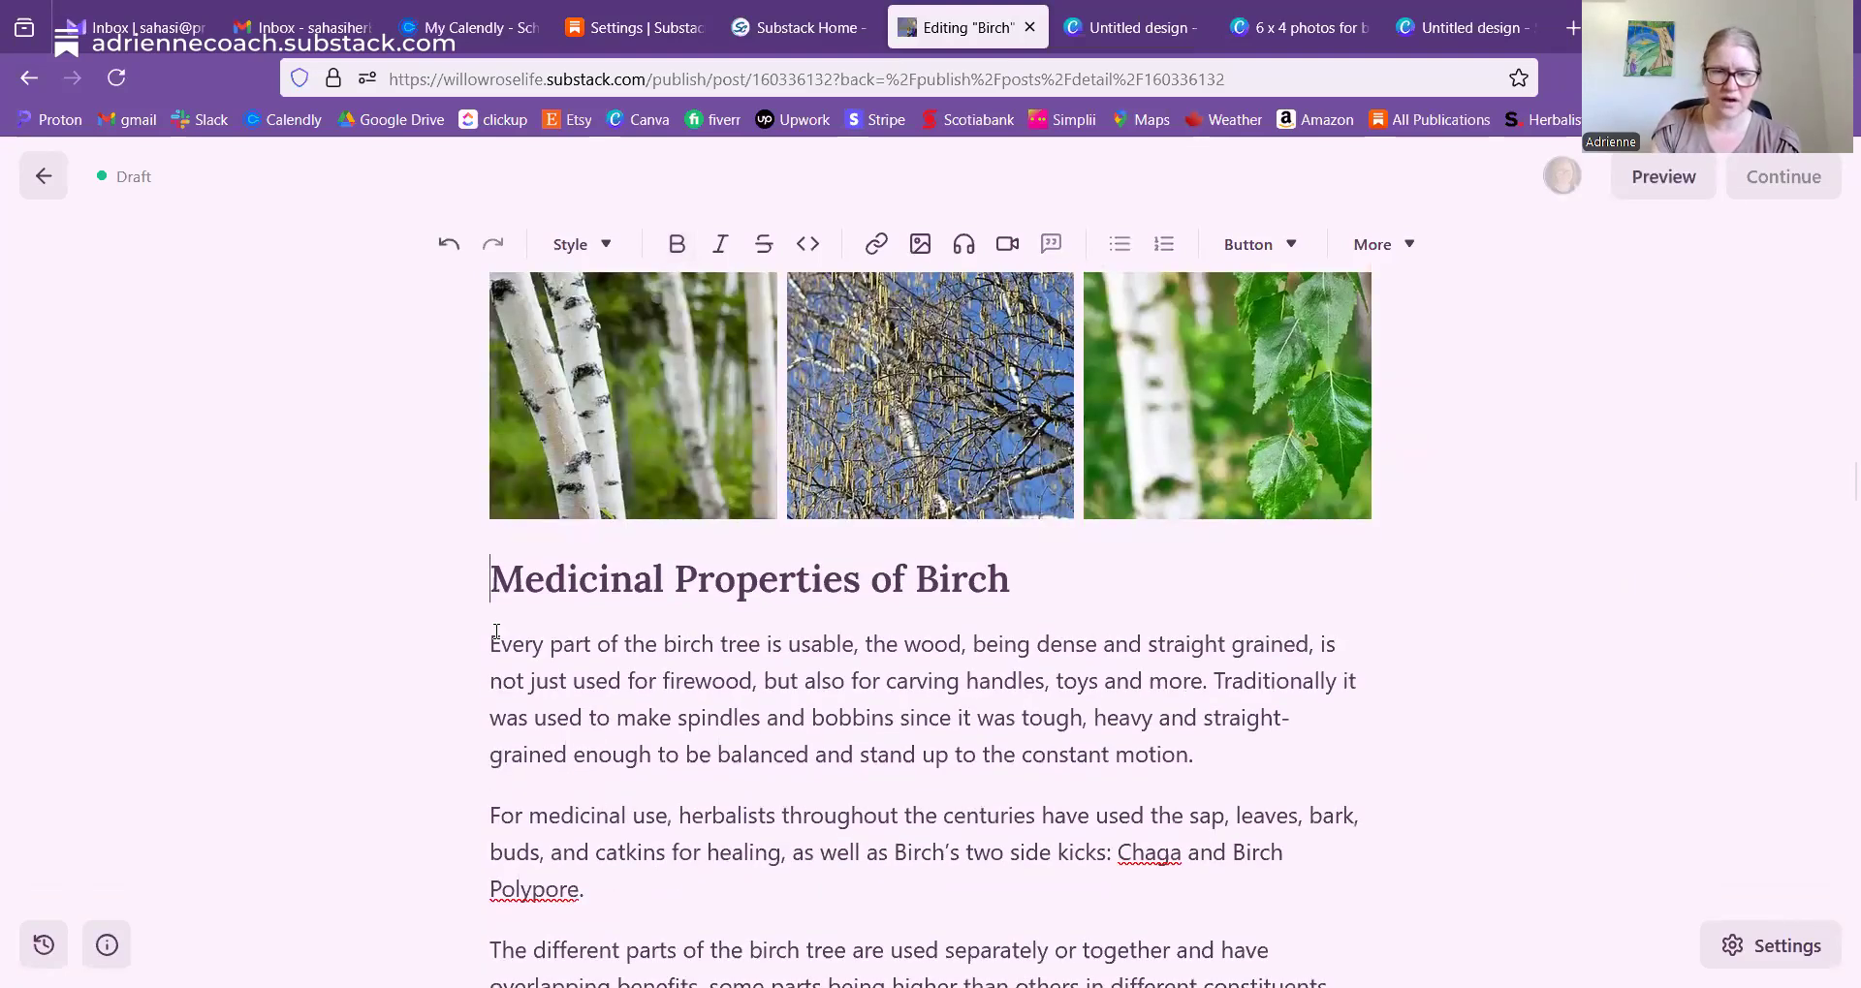
key("Return")
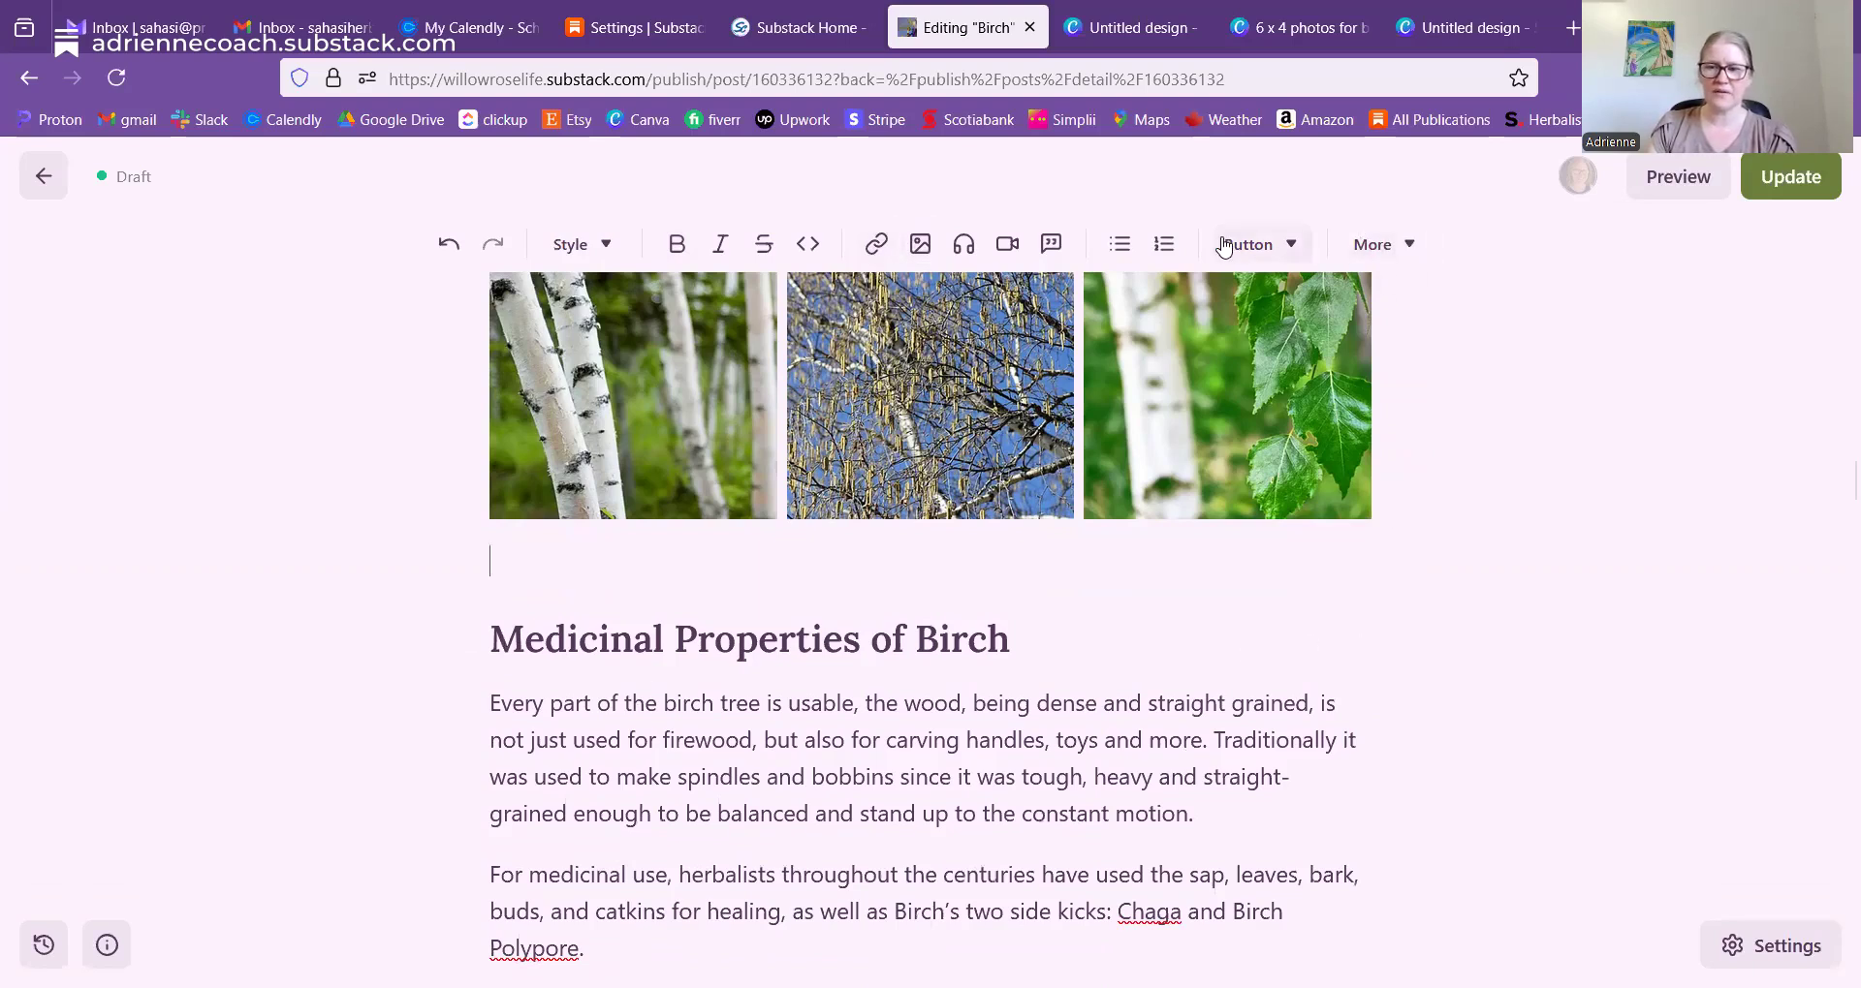
left_click(1399, 252)
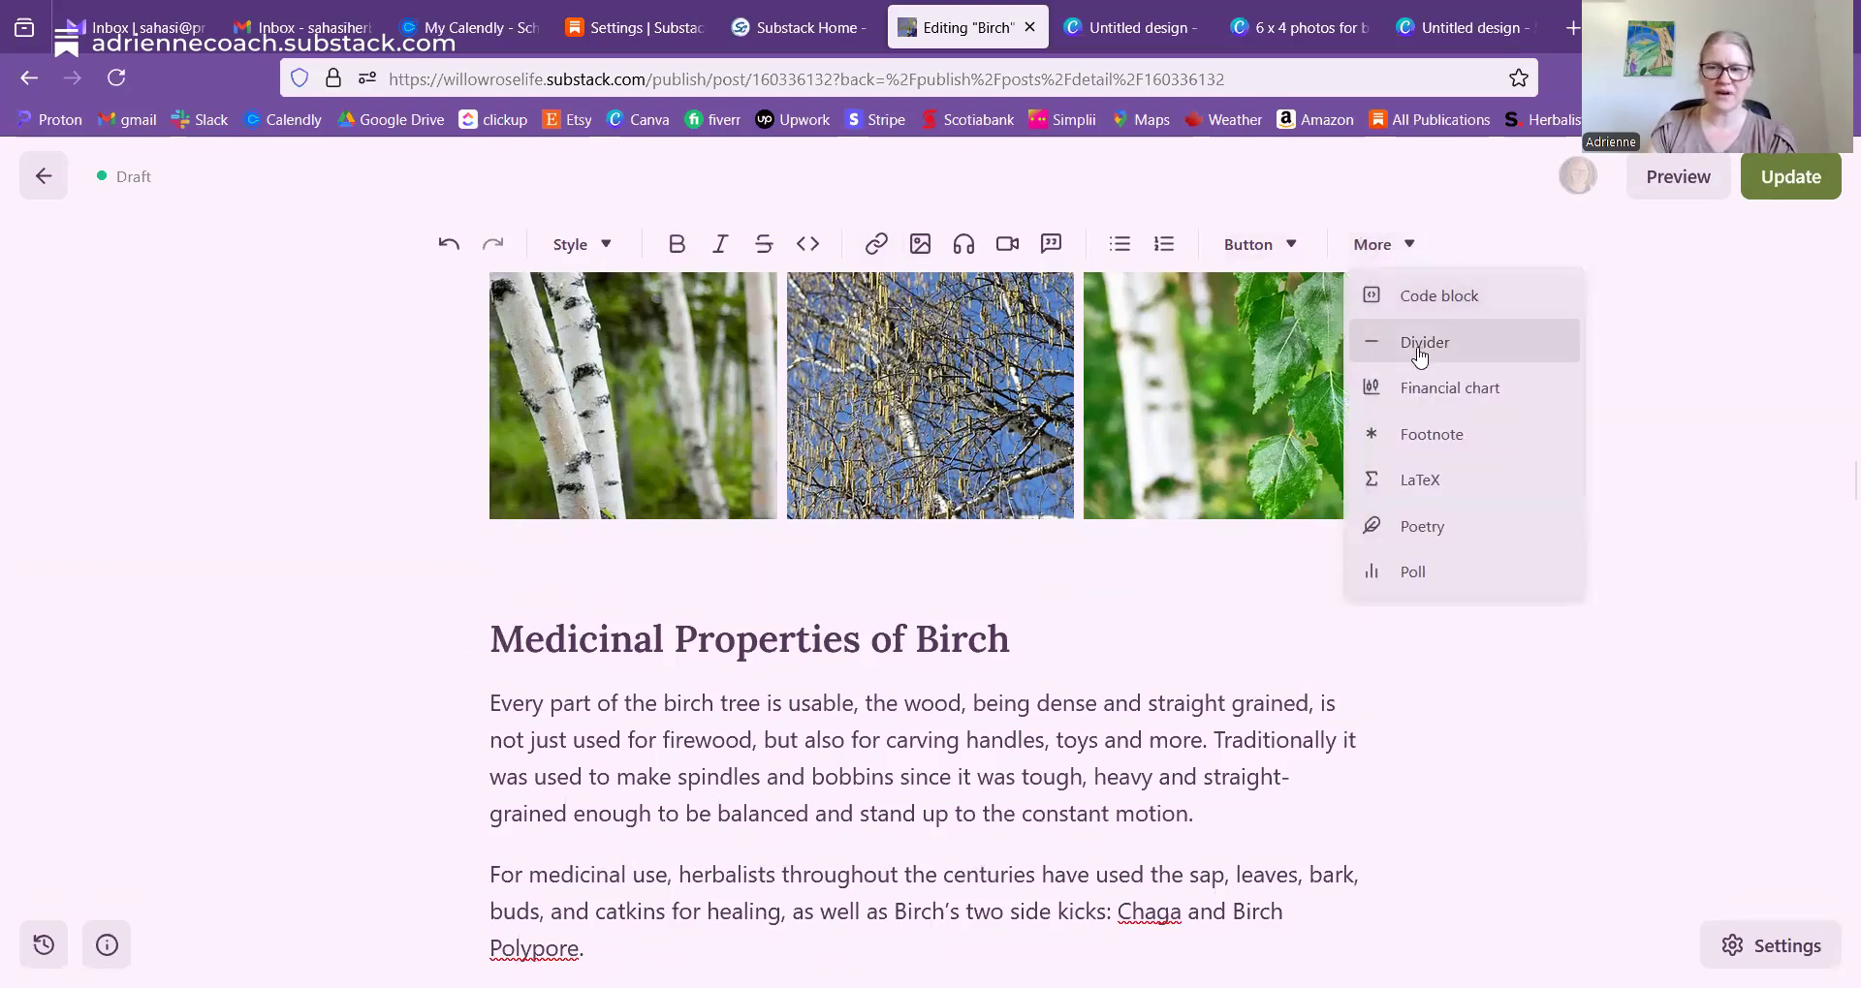
left_click(651, 570)
left_click(920, 244)
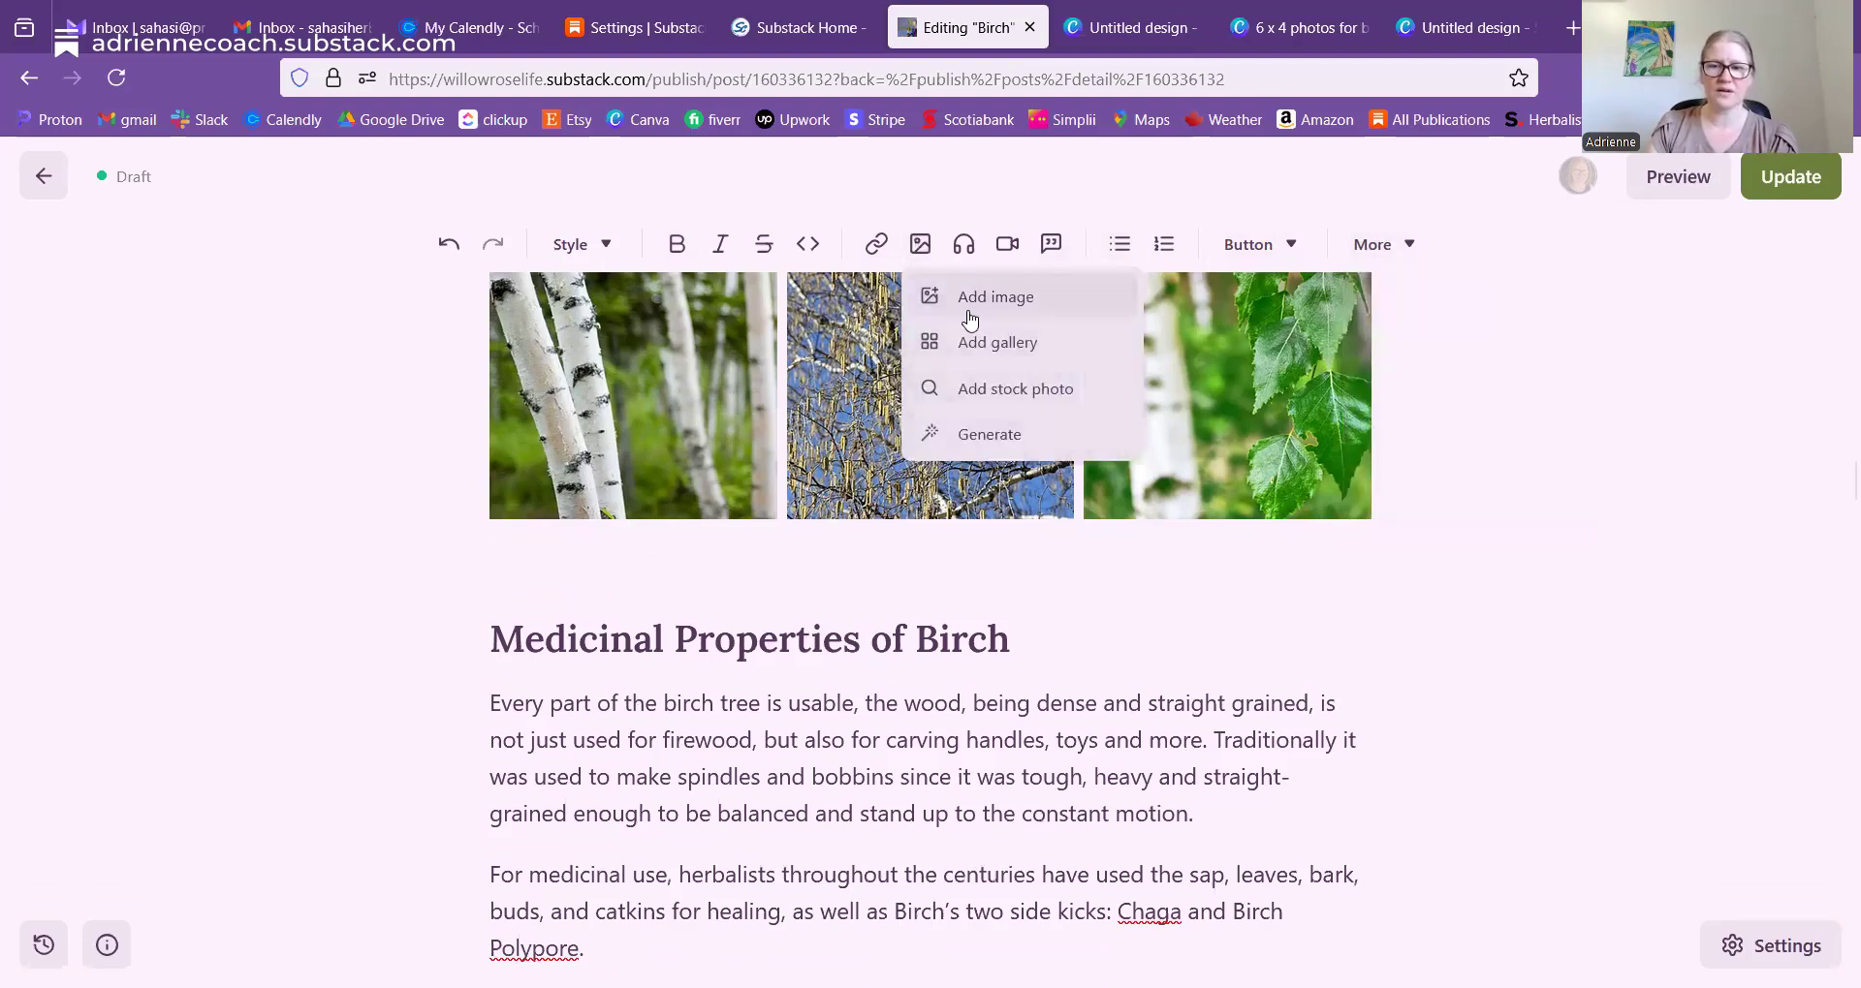
left_click(969, 312)
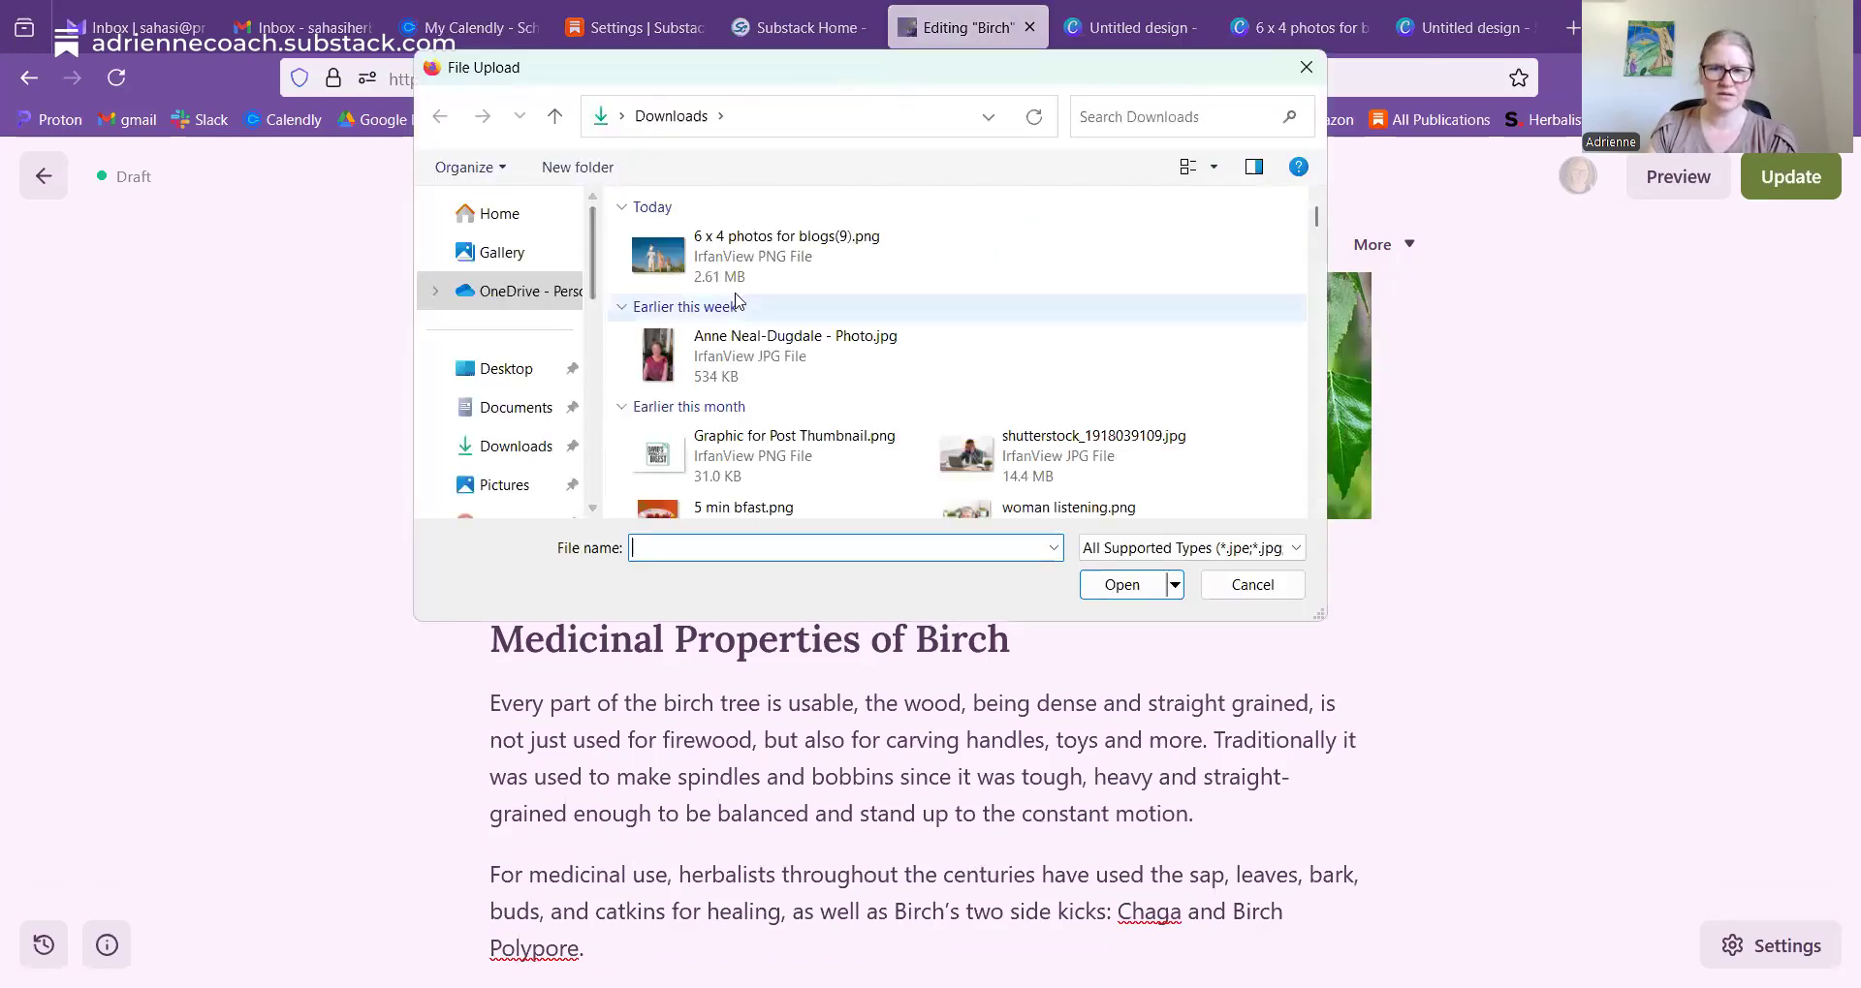
left_click(1252, 586)
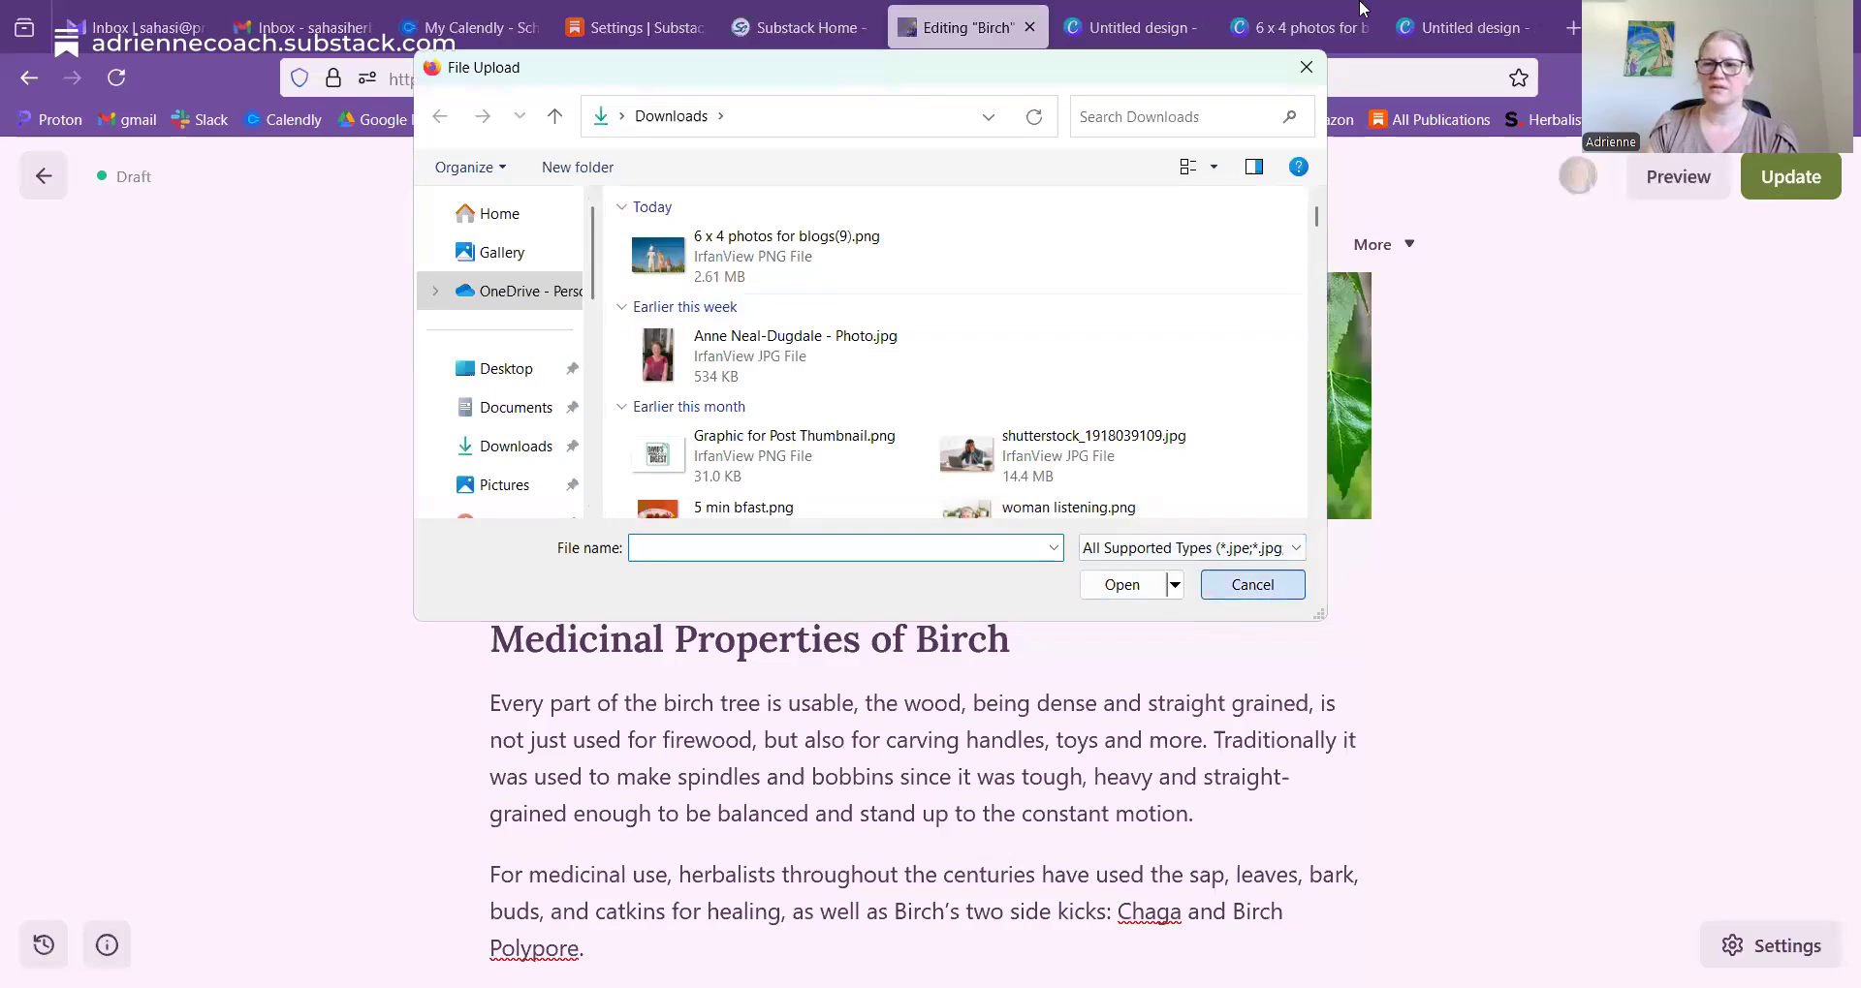
left_click(1129, 28)
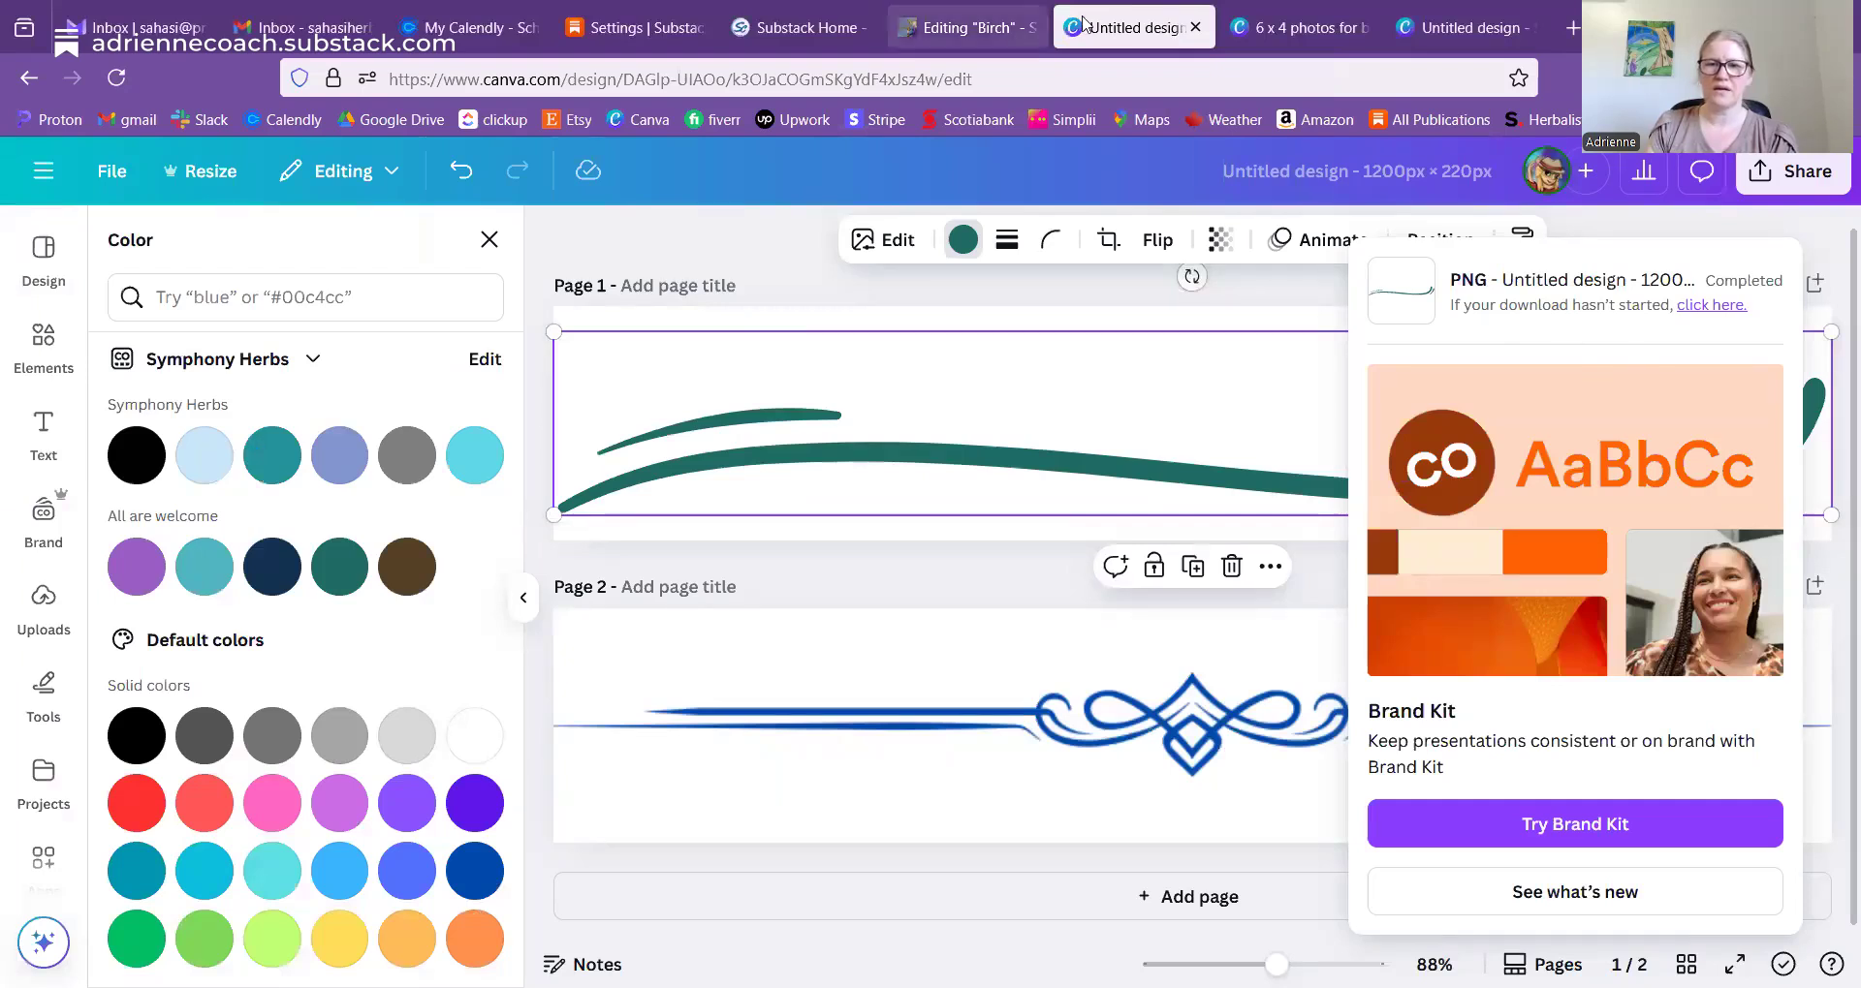
left_click(964, 27)
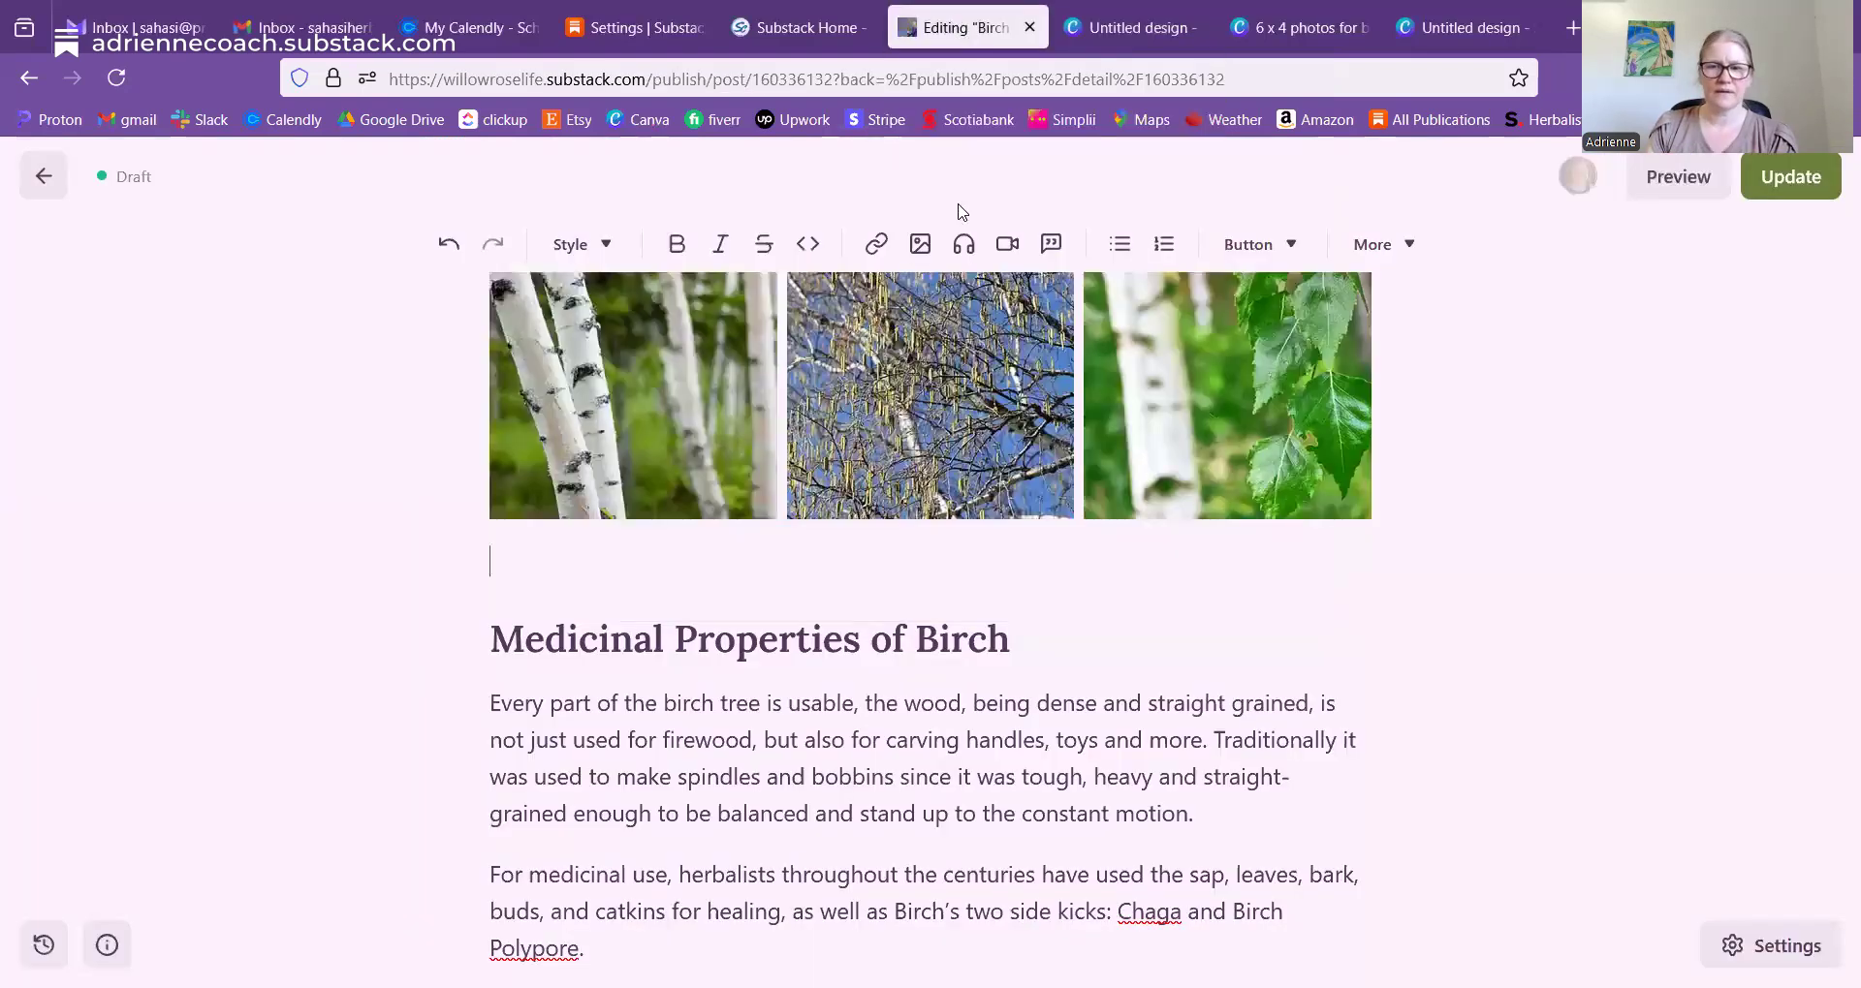
left_click(916, 244)
left_click(1007, 300)
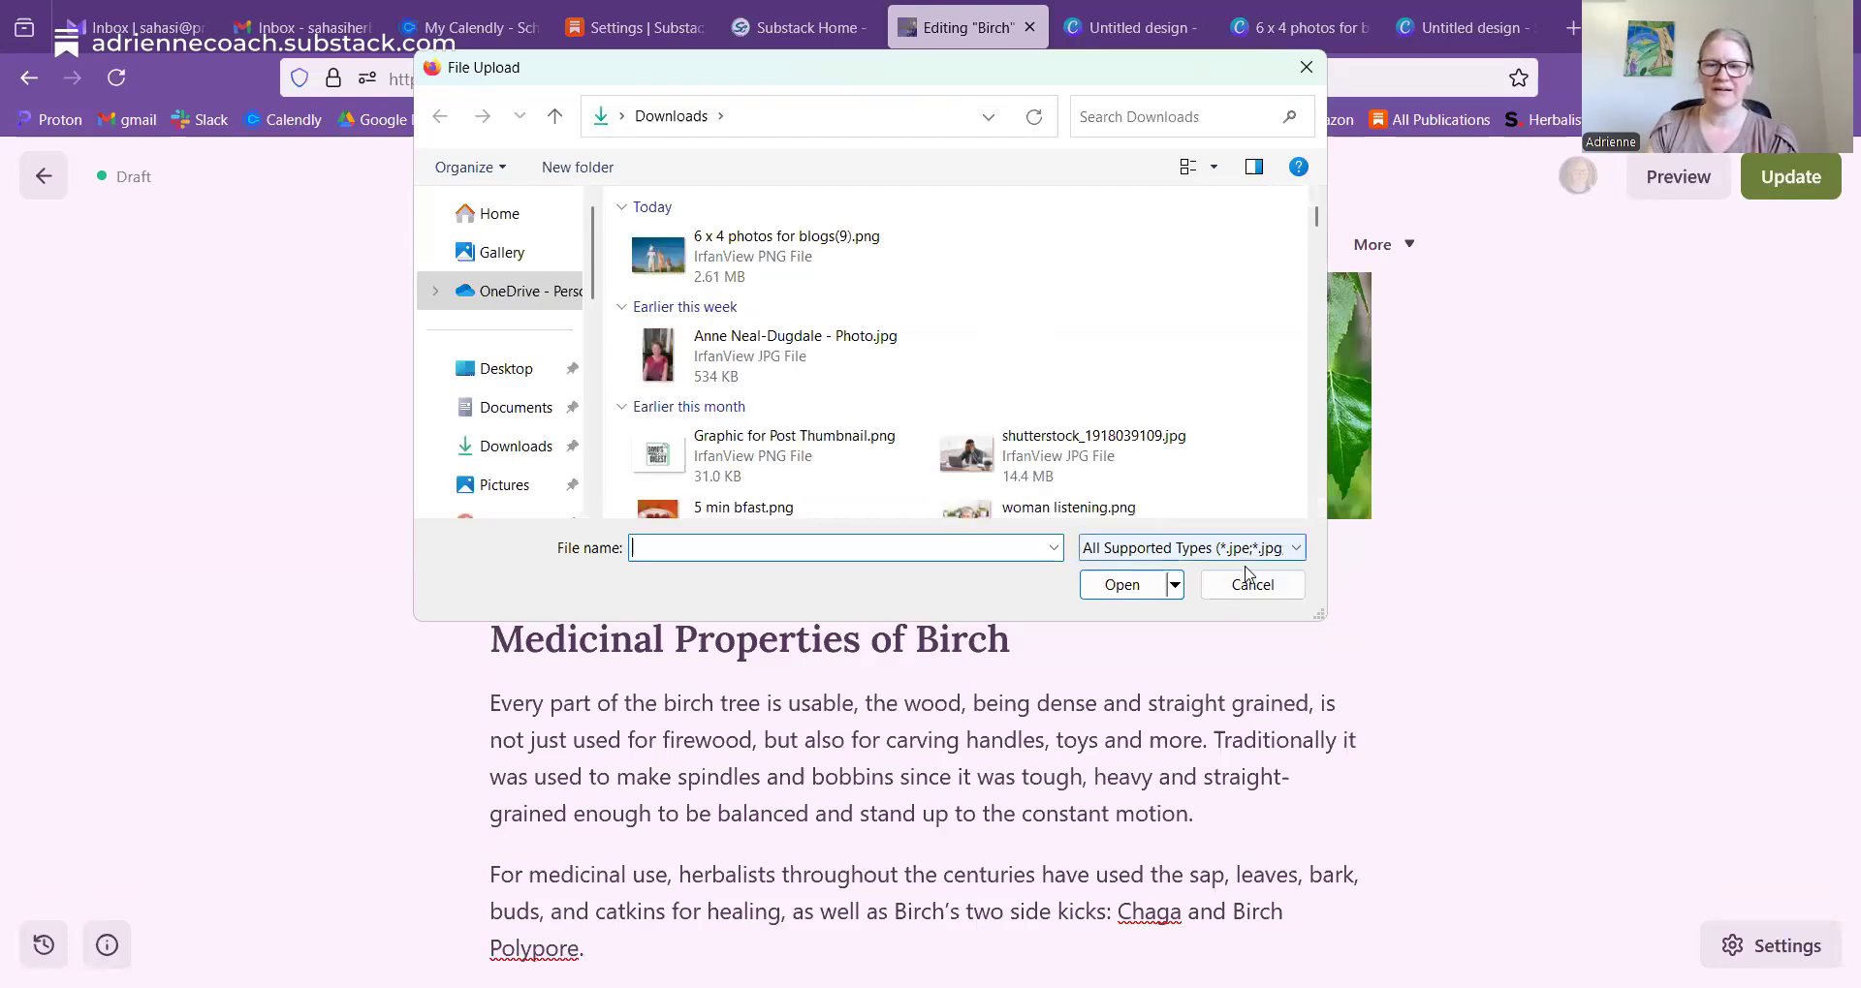
- Switch back to Canva and download only the current page (Page 1) as a PNG with a transparent background
left_click(1102, 10)
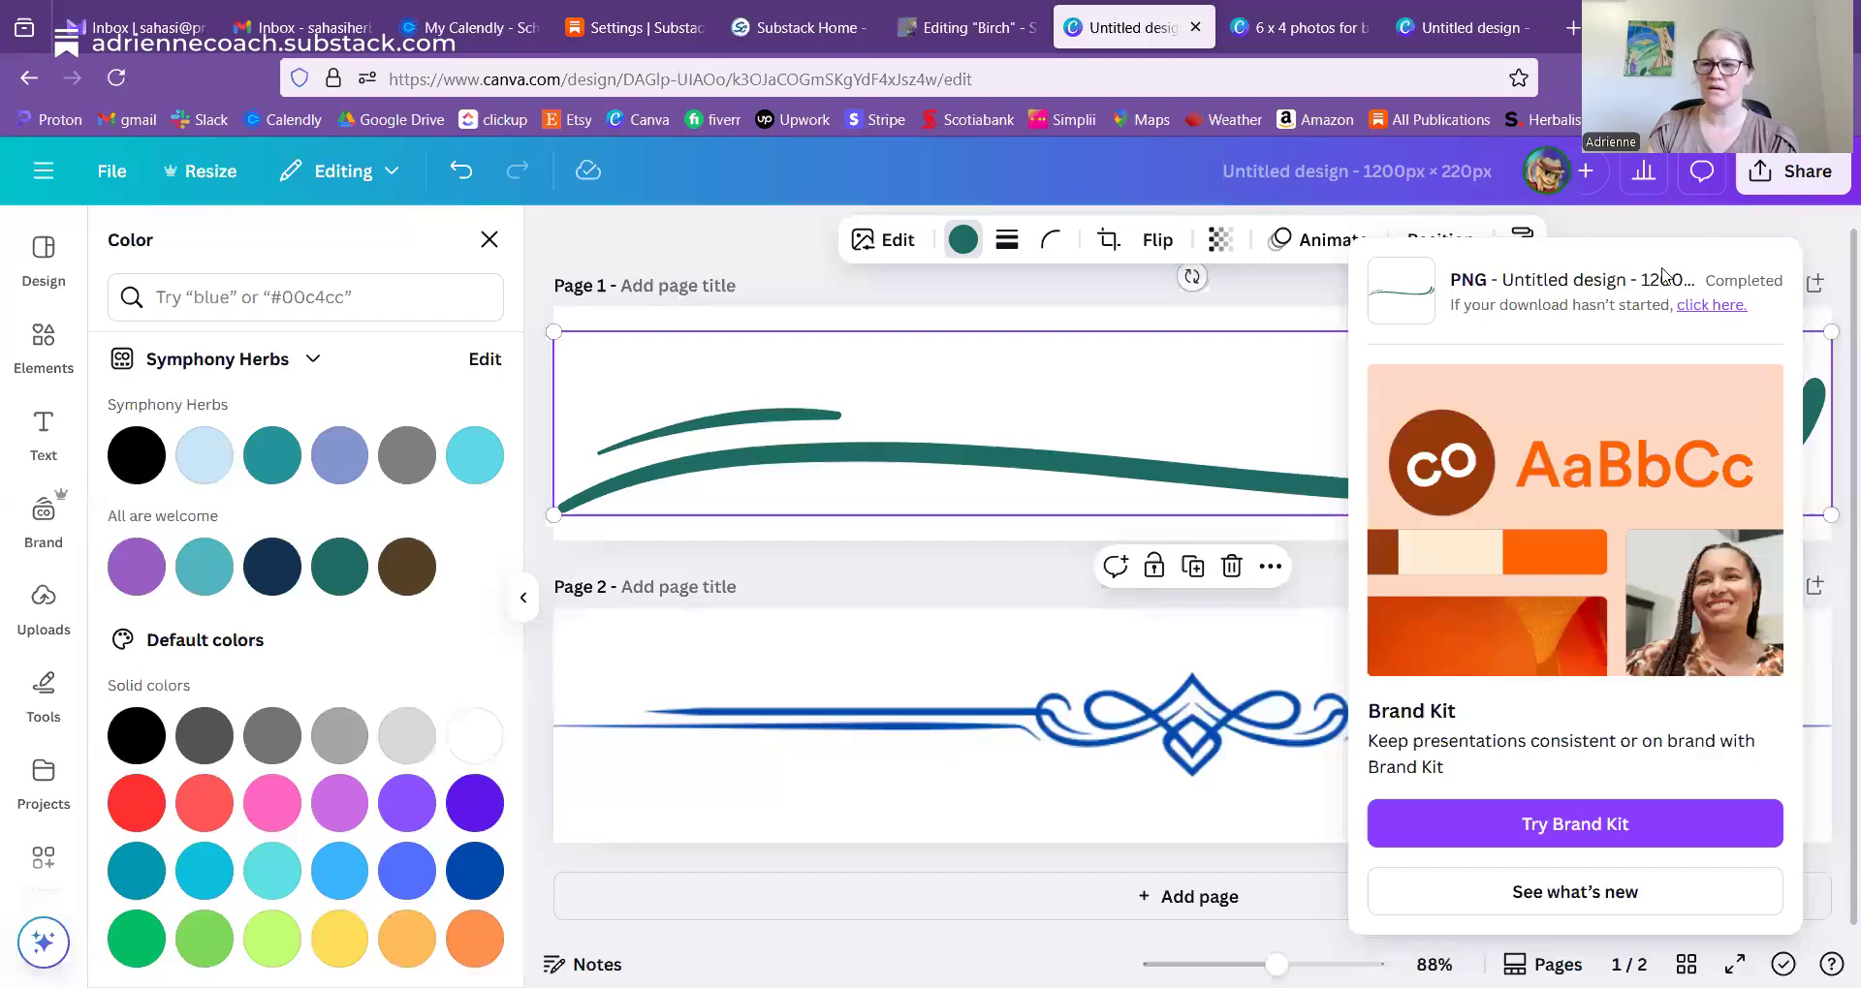
left_click(1616, 230)
left_click(1825, 175)
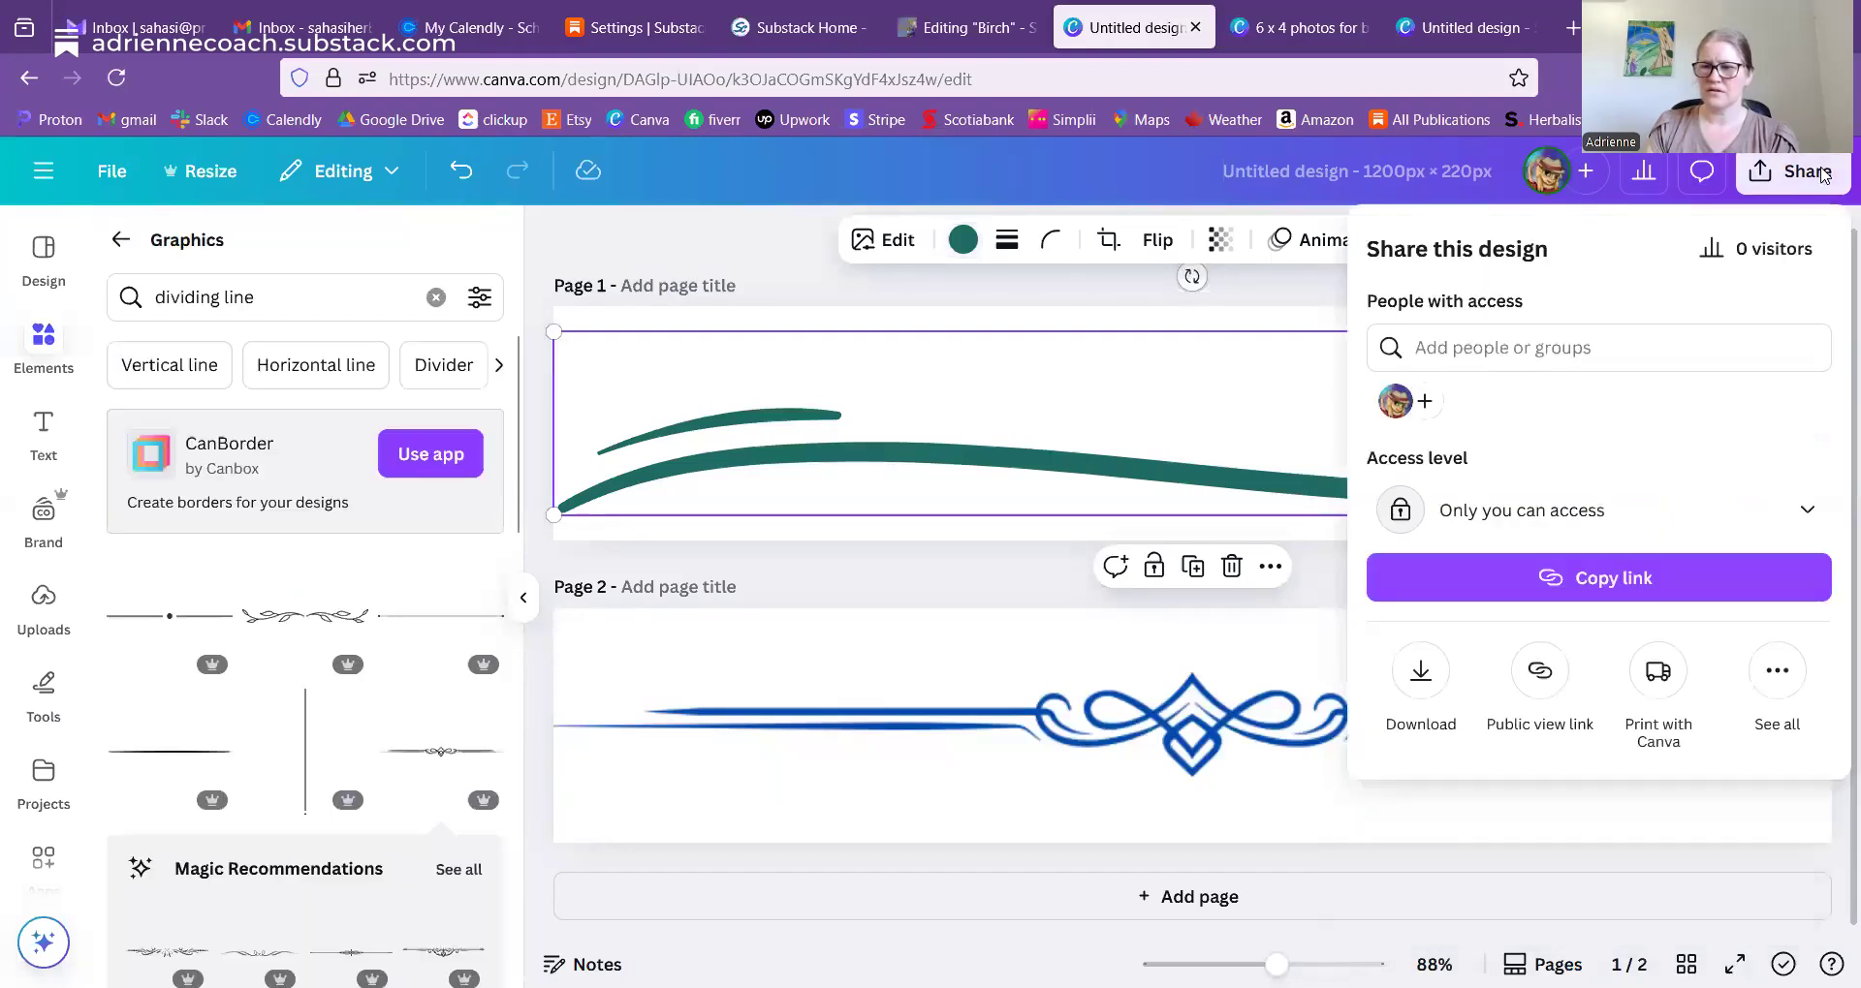
left_click(1421, 671)
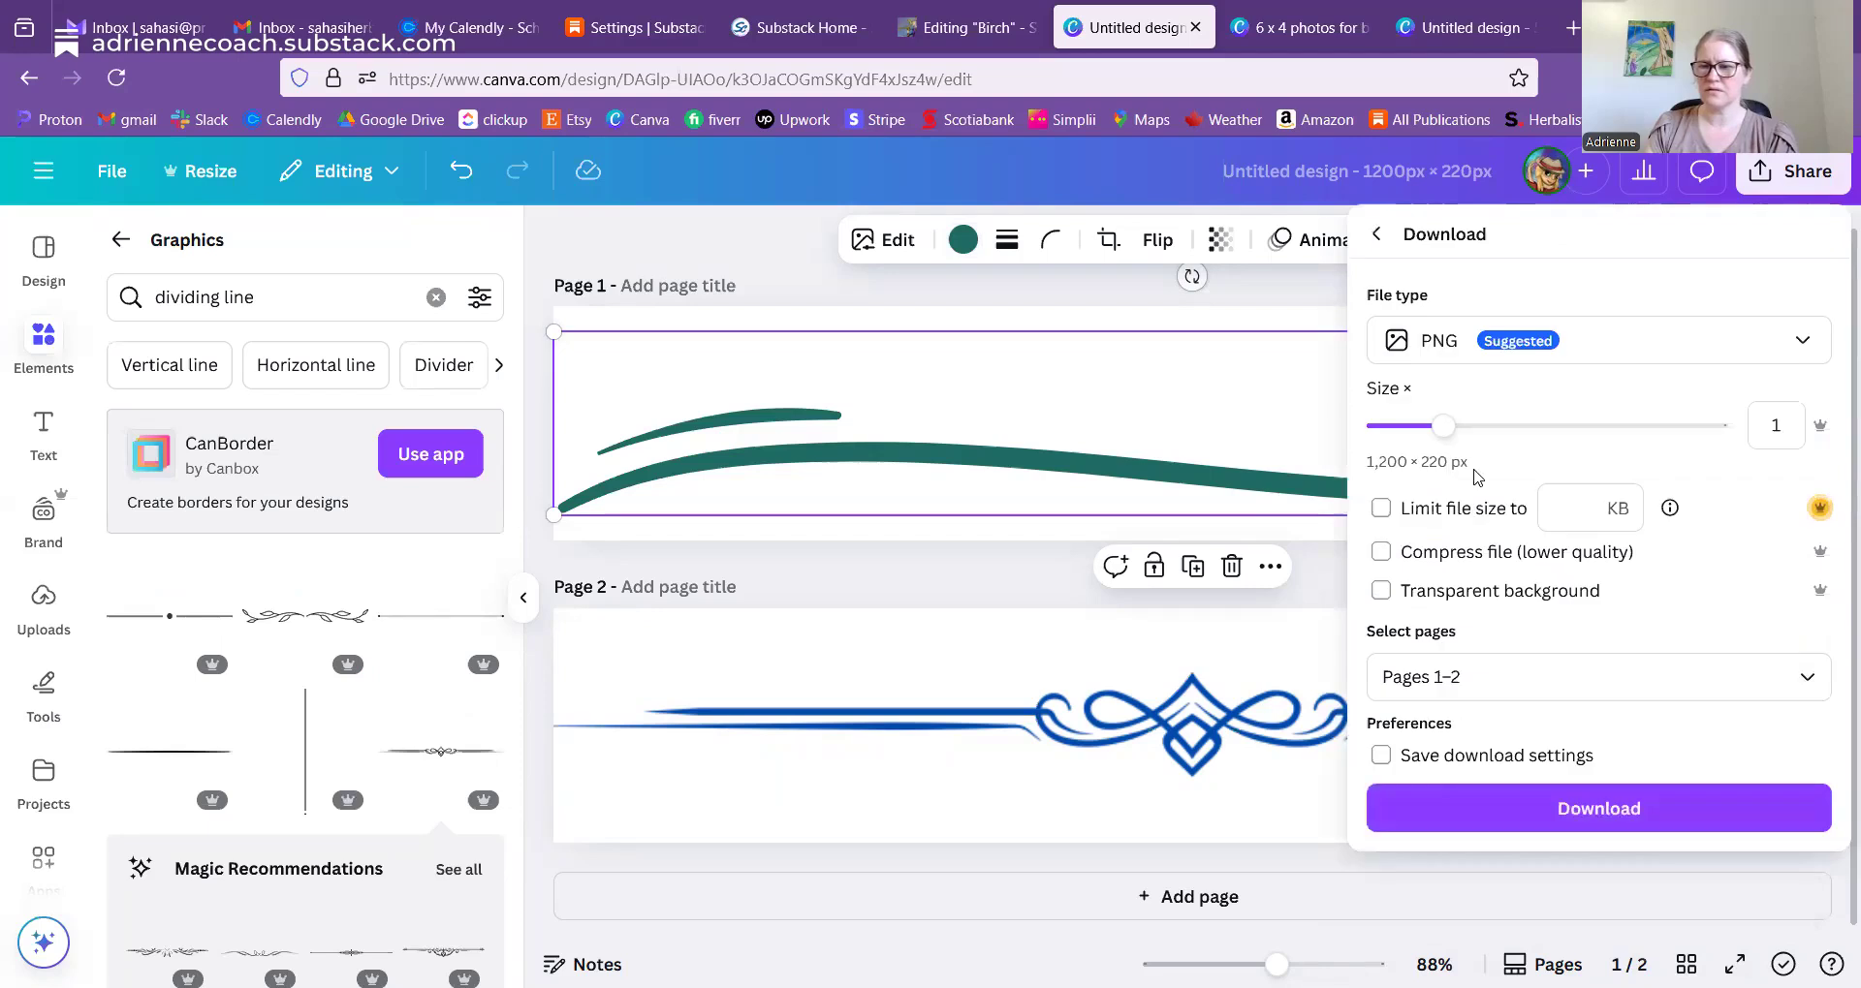
left_click(1382, 591)
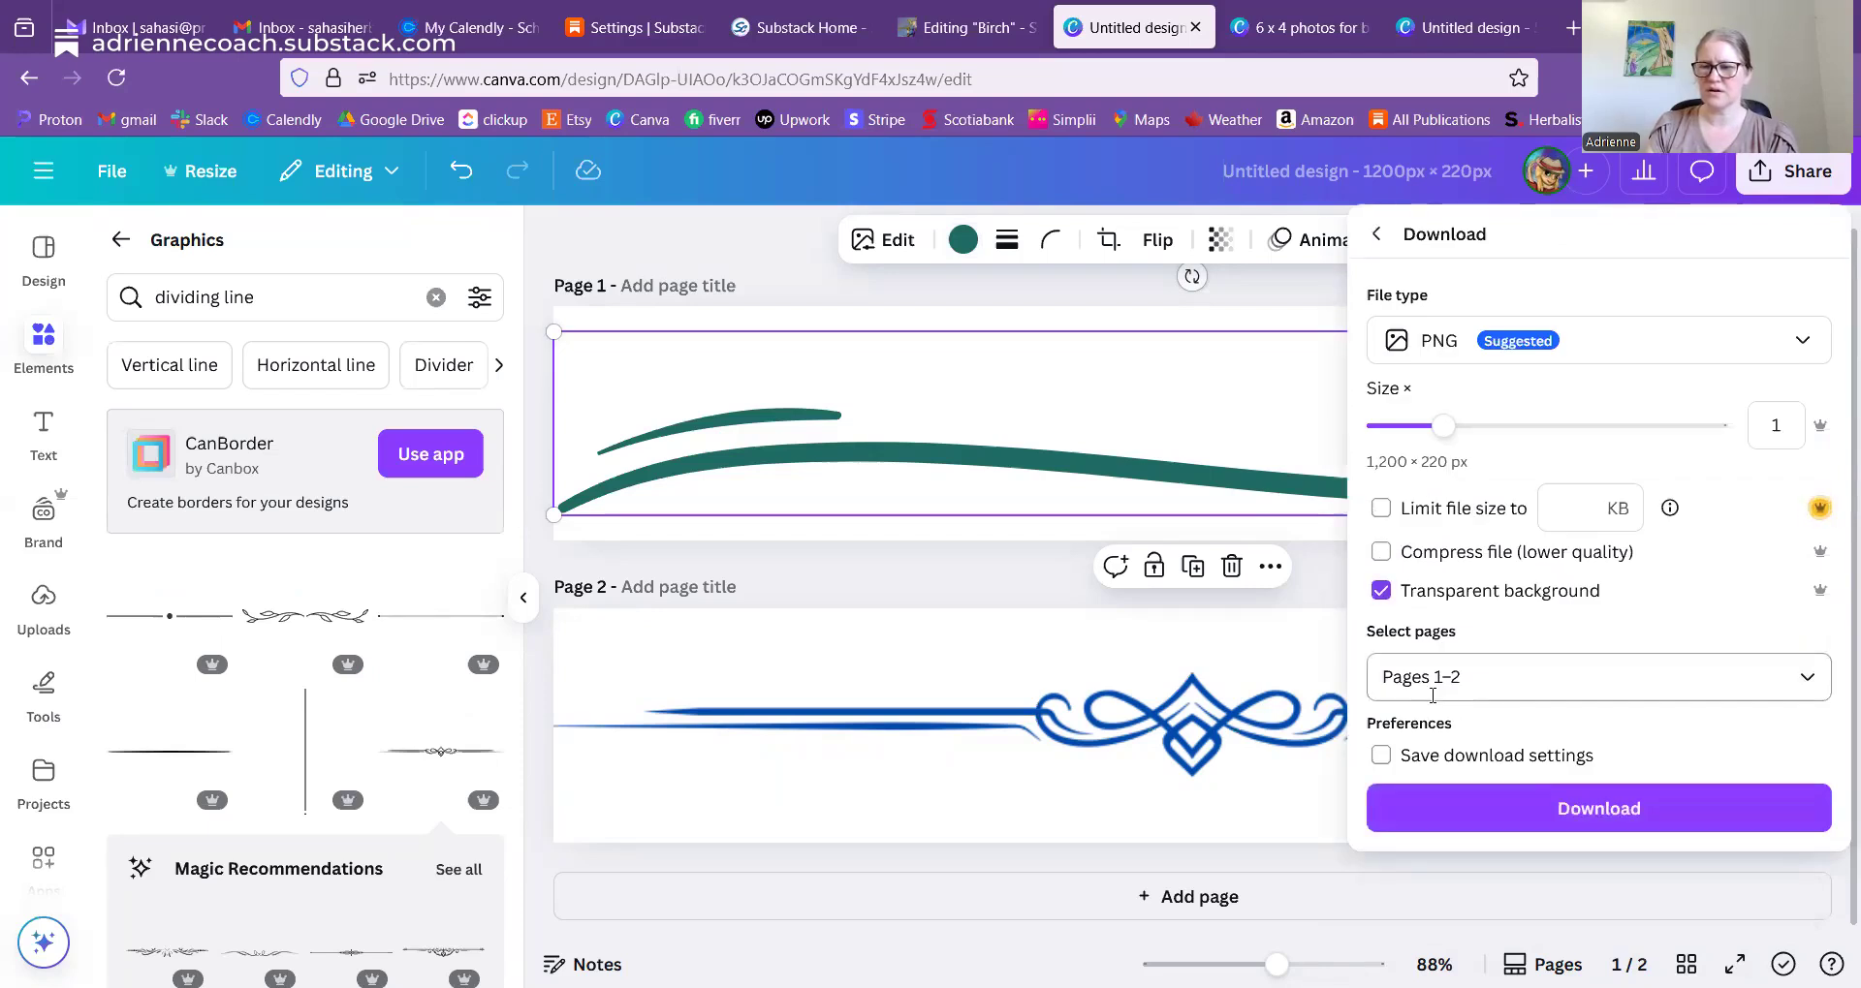
left_click(1433, 695)
left_click(1400, 364)
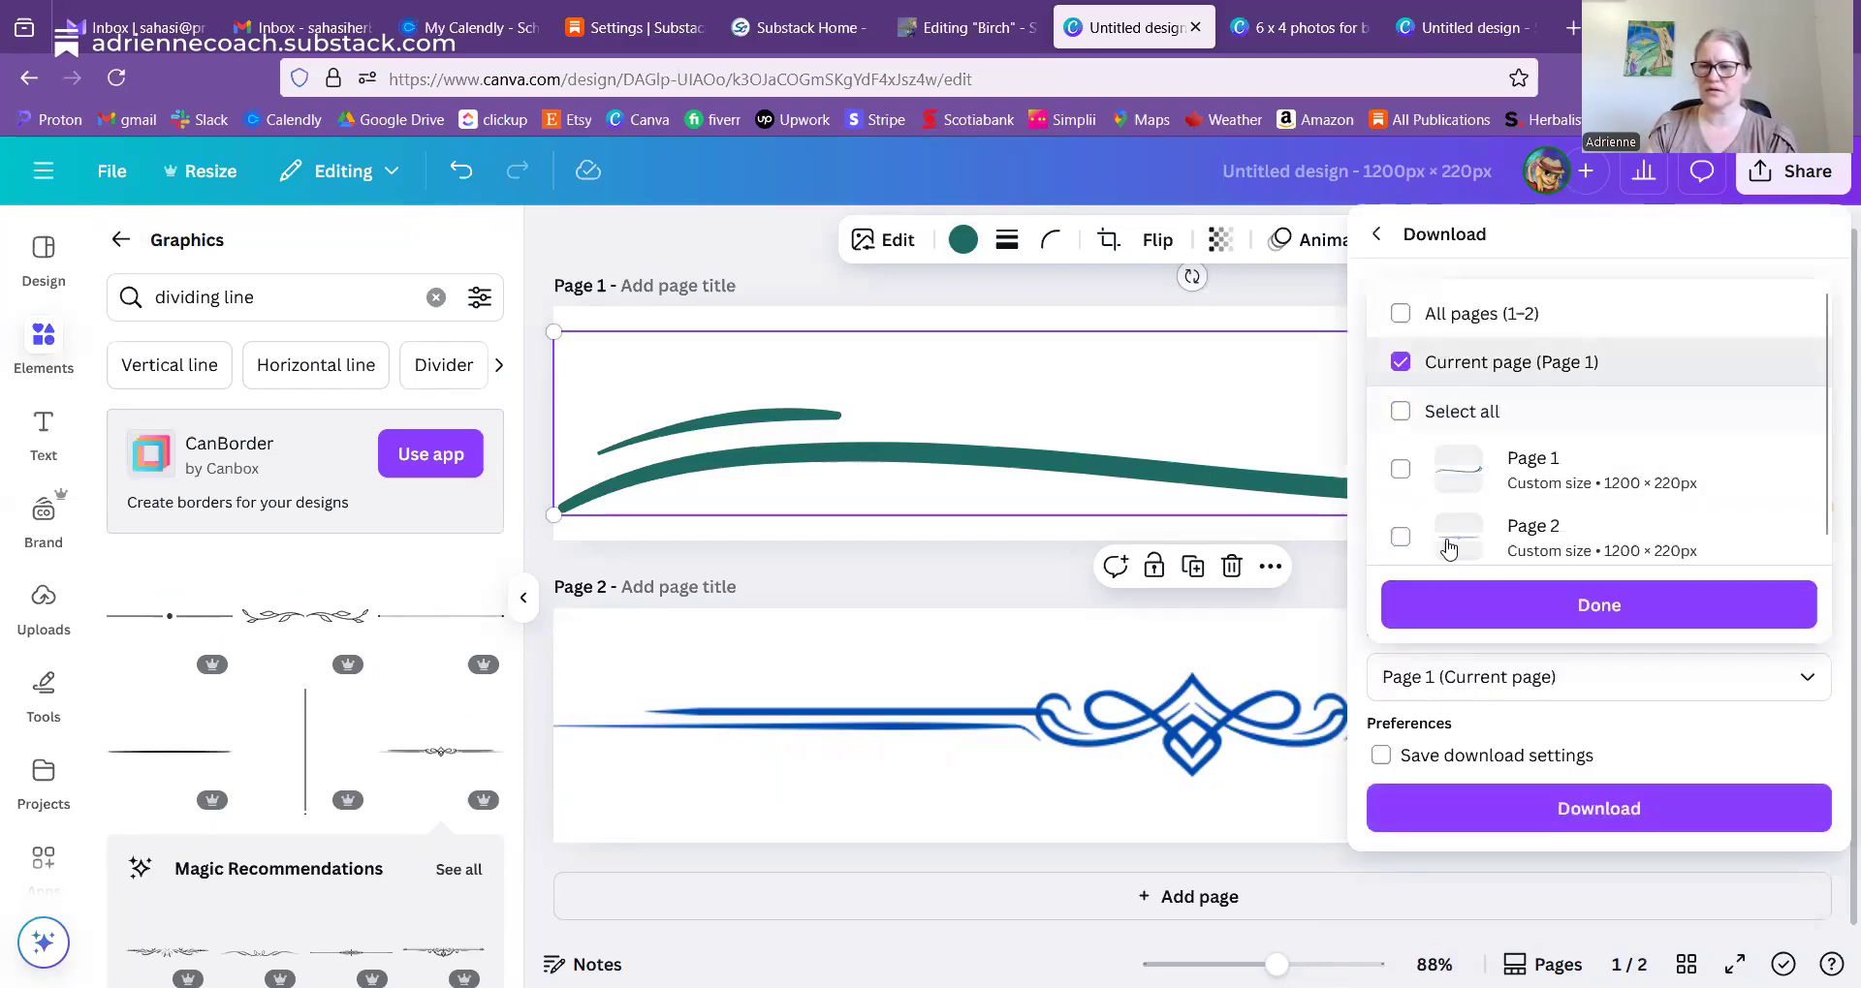
left_click(1483, 605)
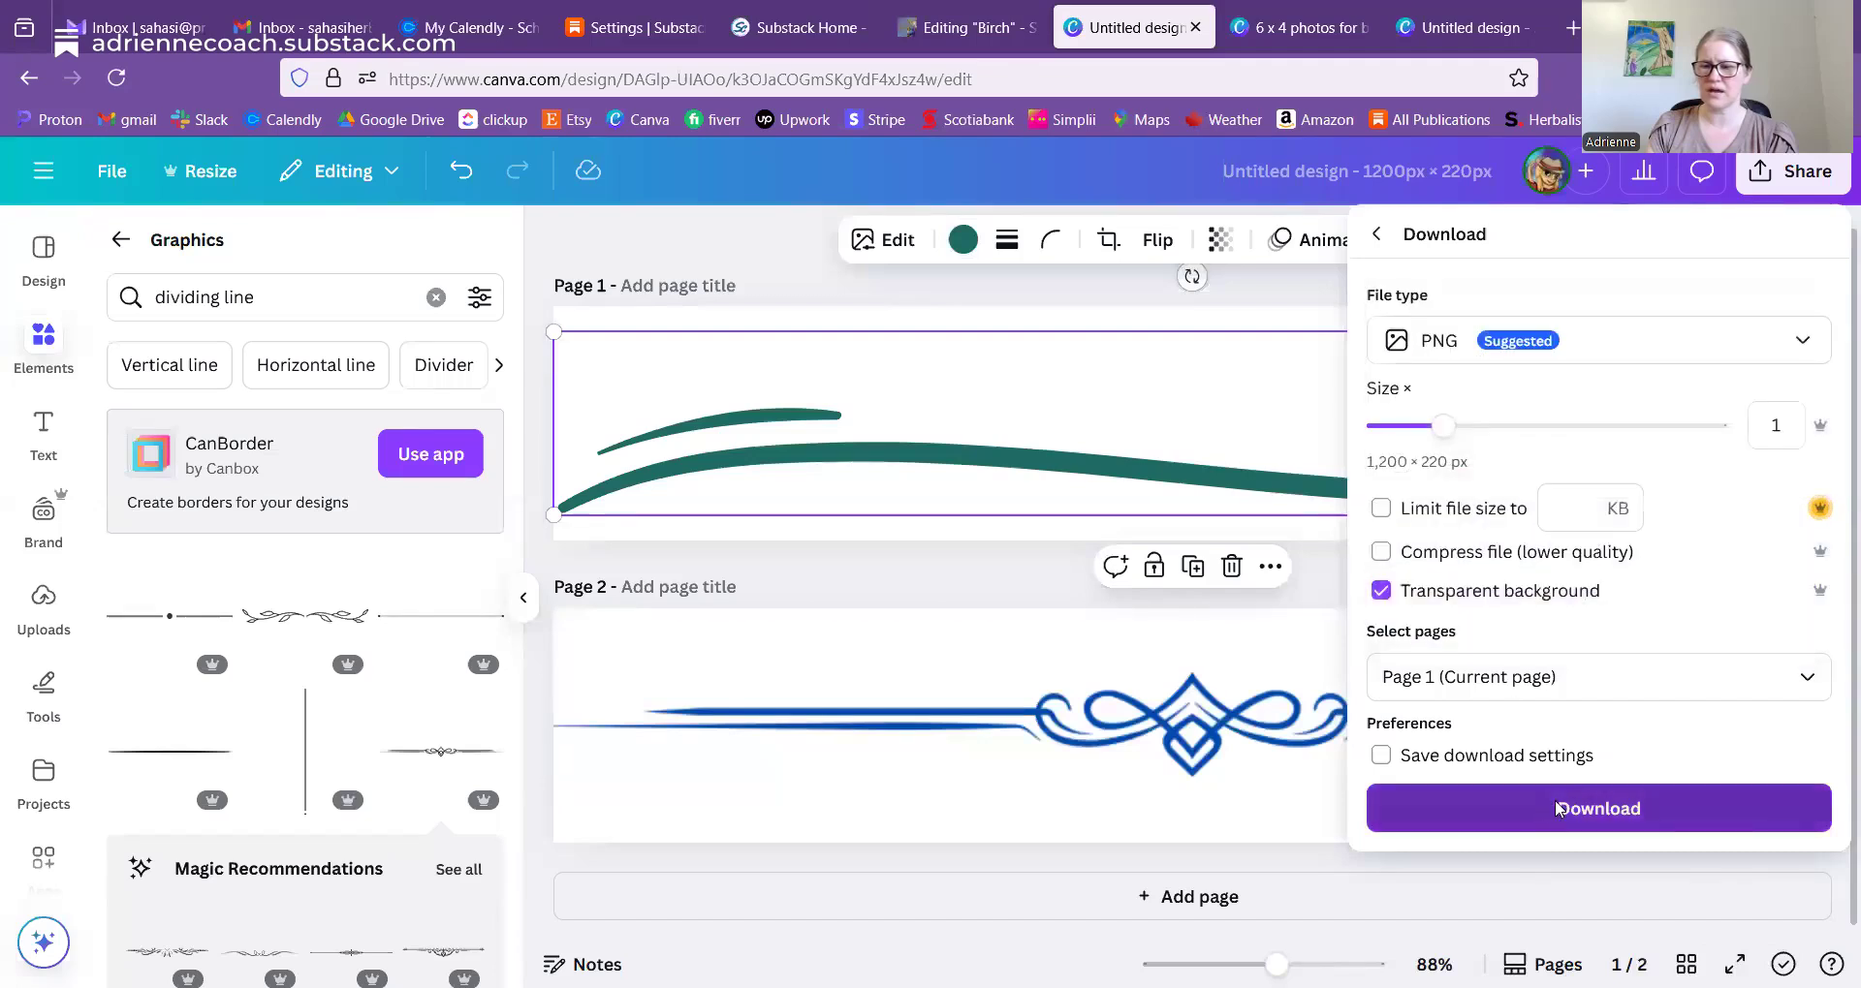
left_click(1557, 808)
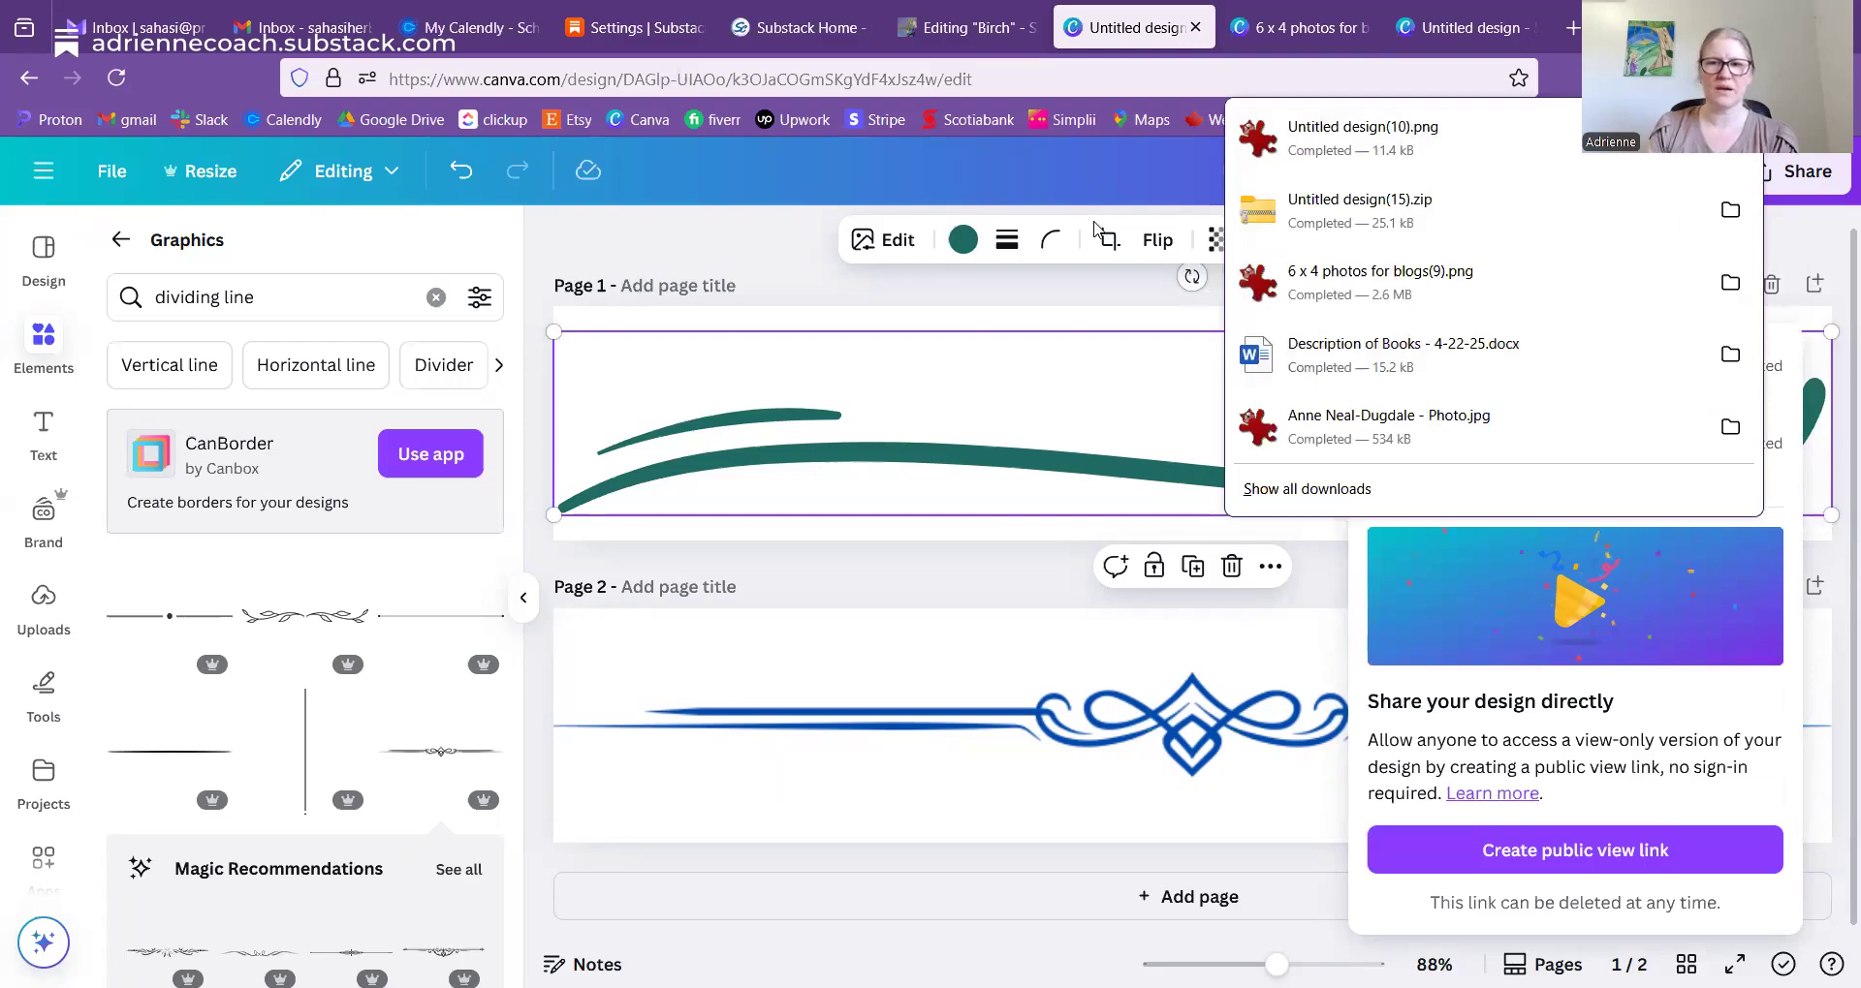
- Switch to the Substack "Birch" post and insert the downloaded green dividing-line image above the "Medicinal Properties of Birch" heading
left_click(952, 25)
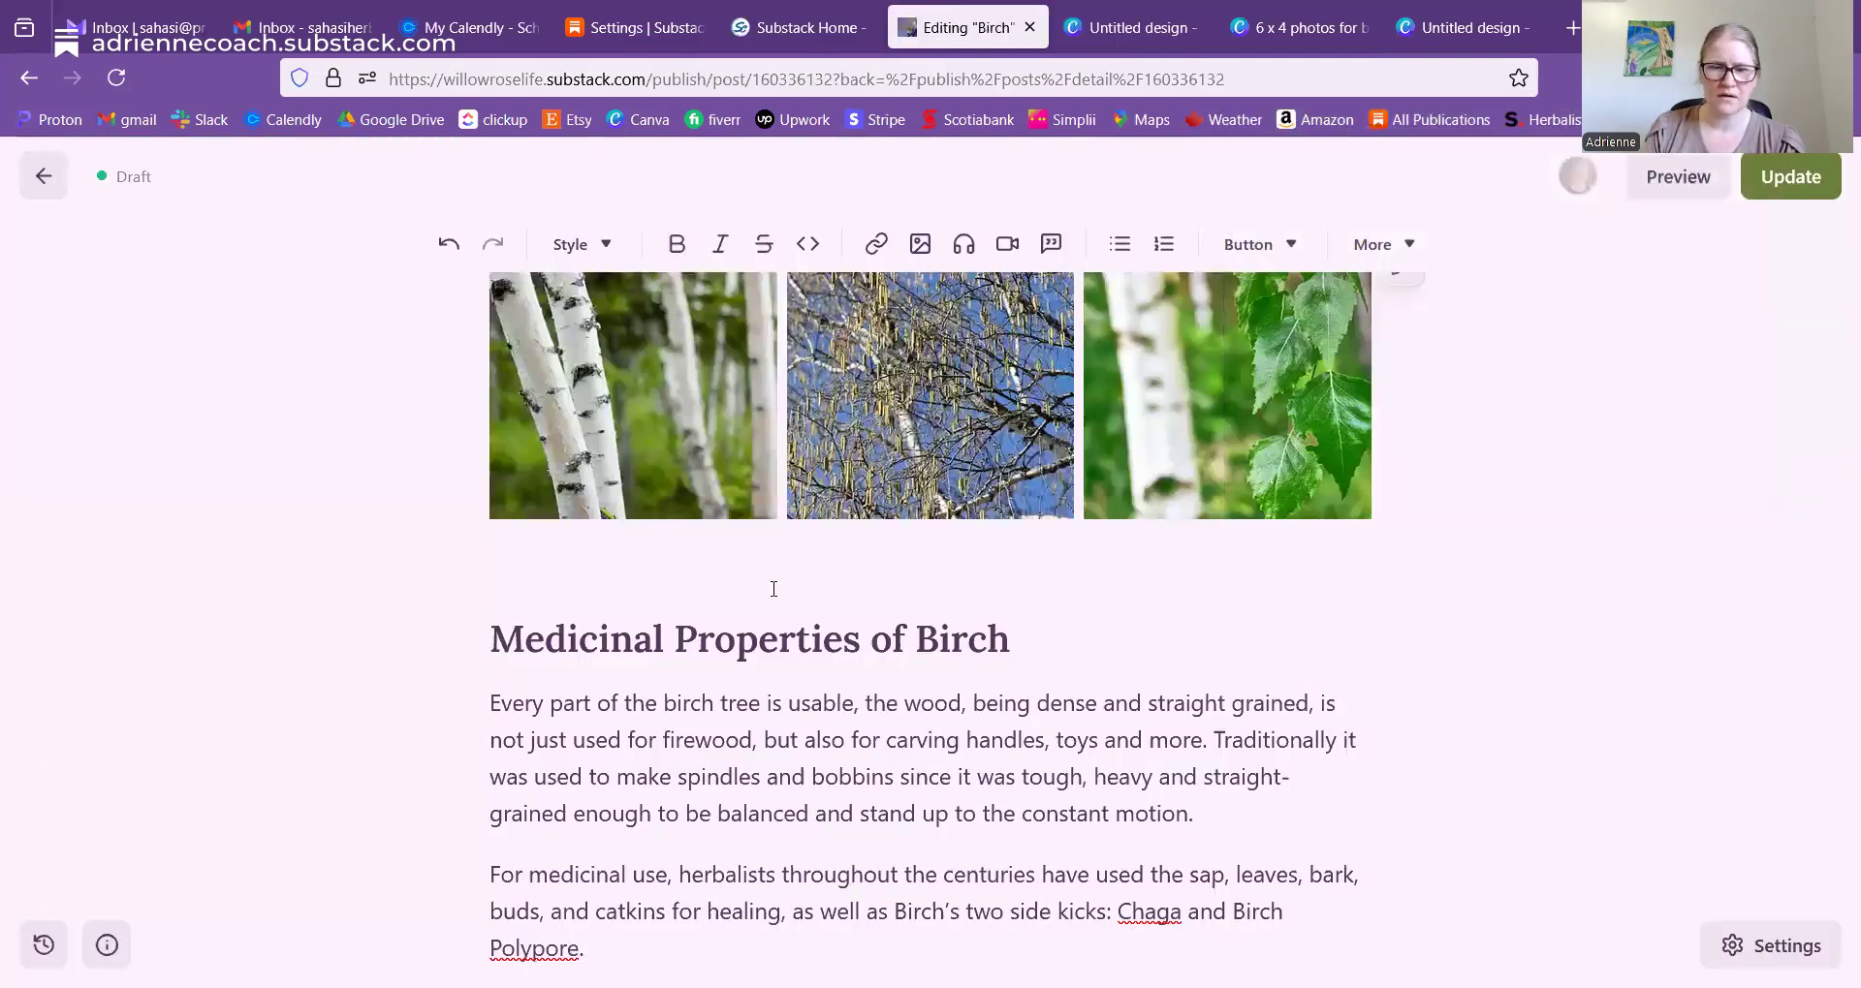
left_click(920, 249)
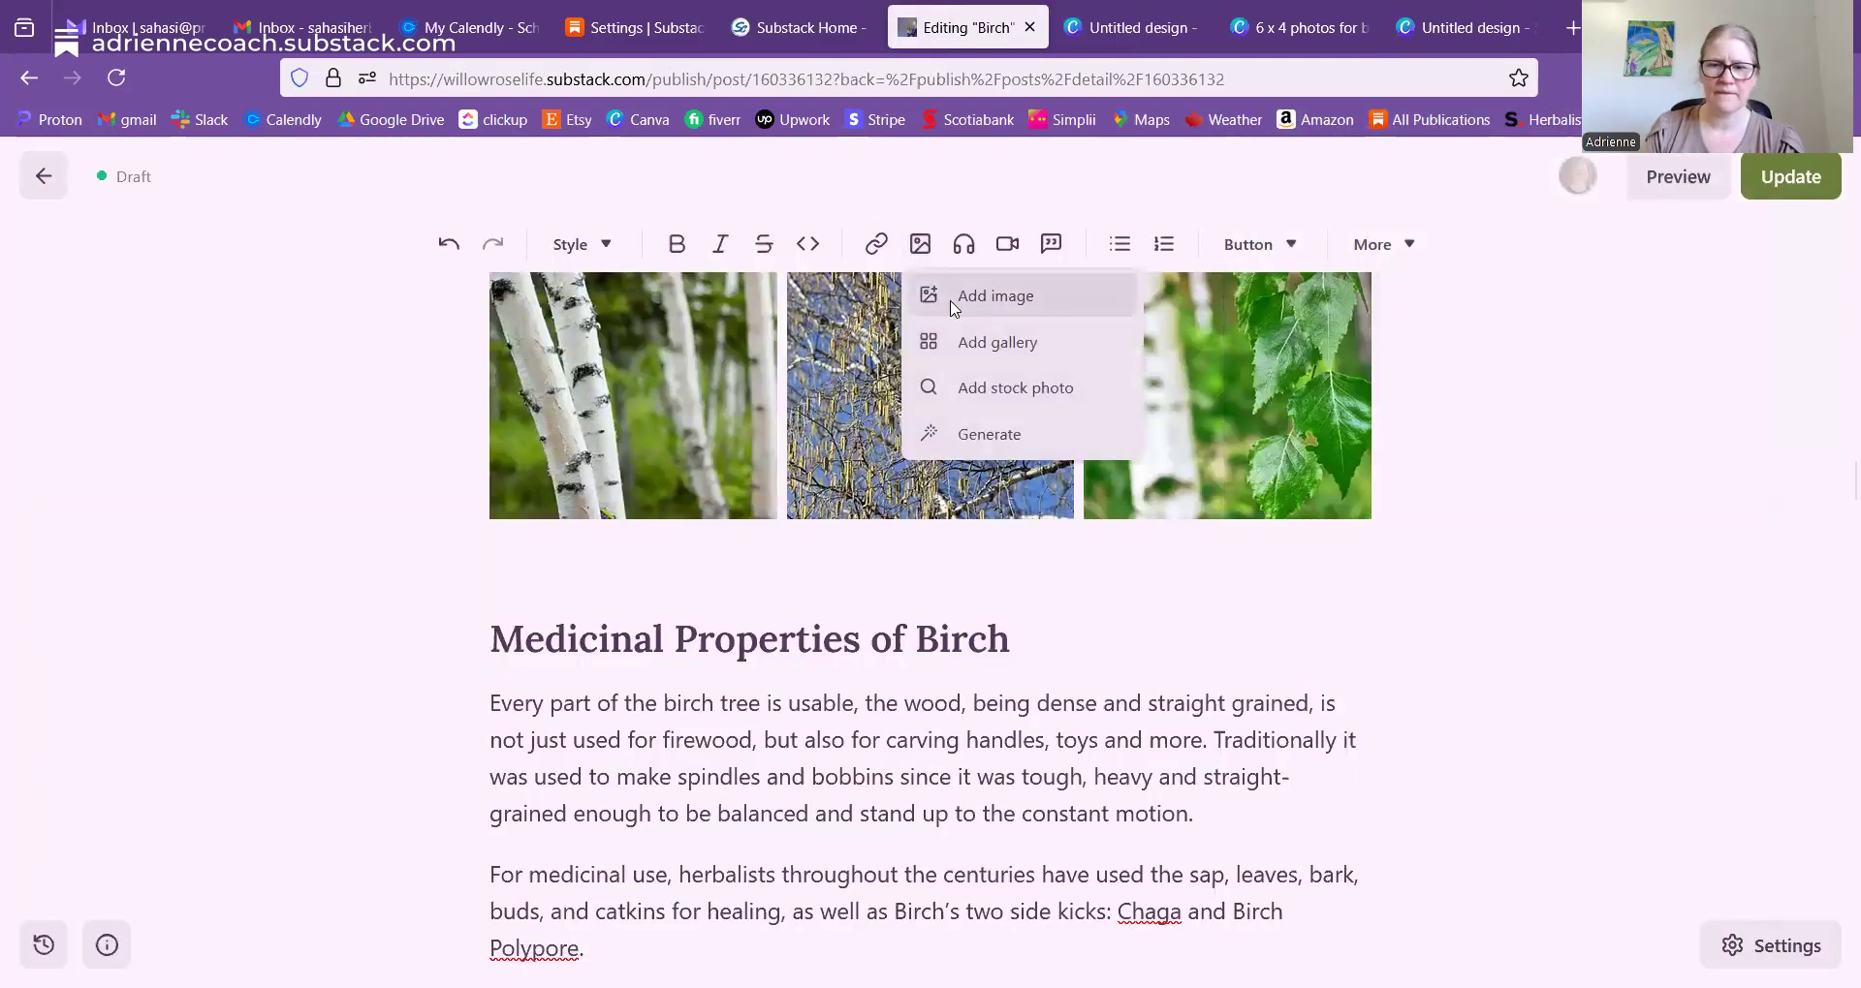
left_click(960, 295)
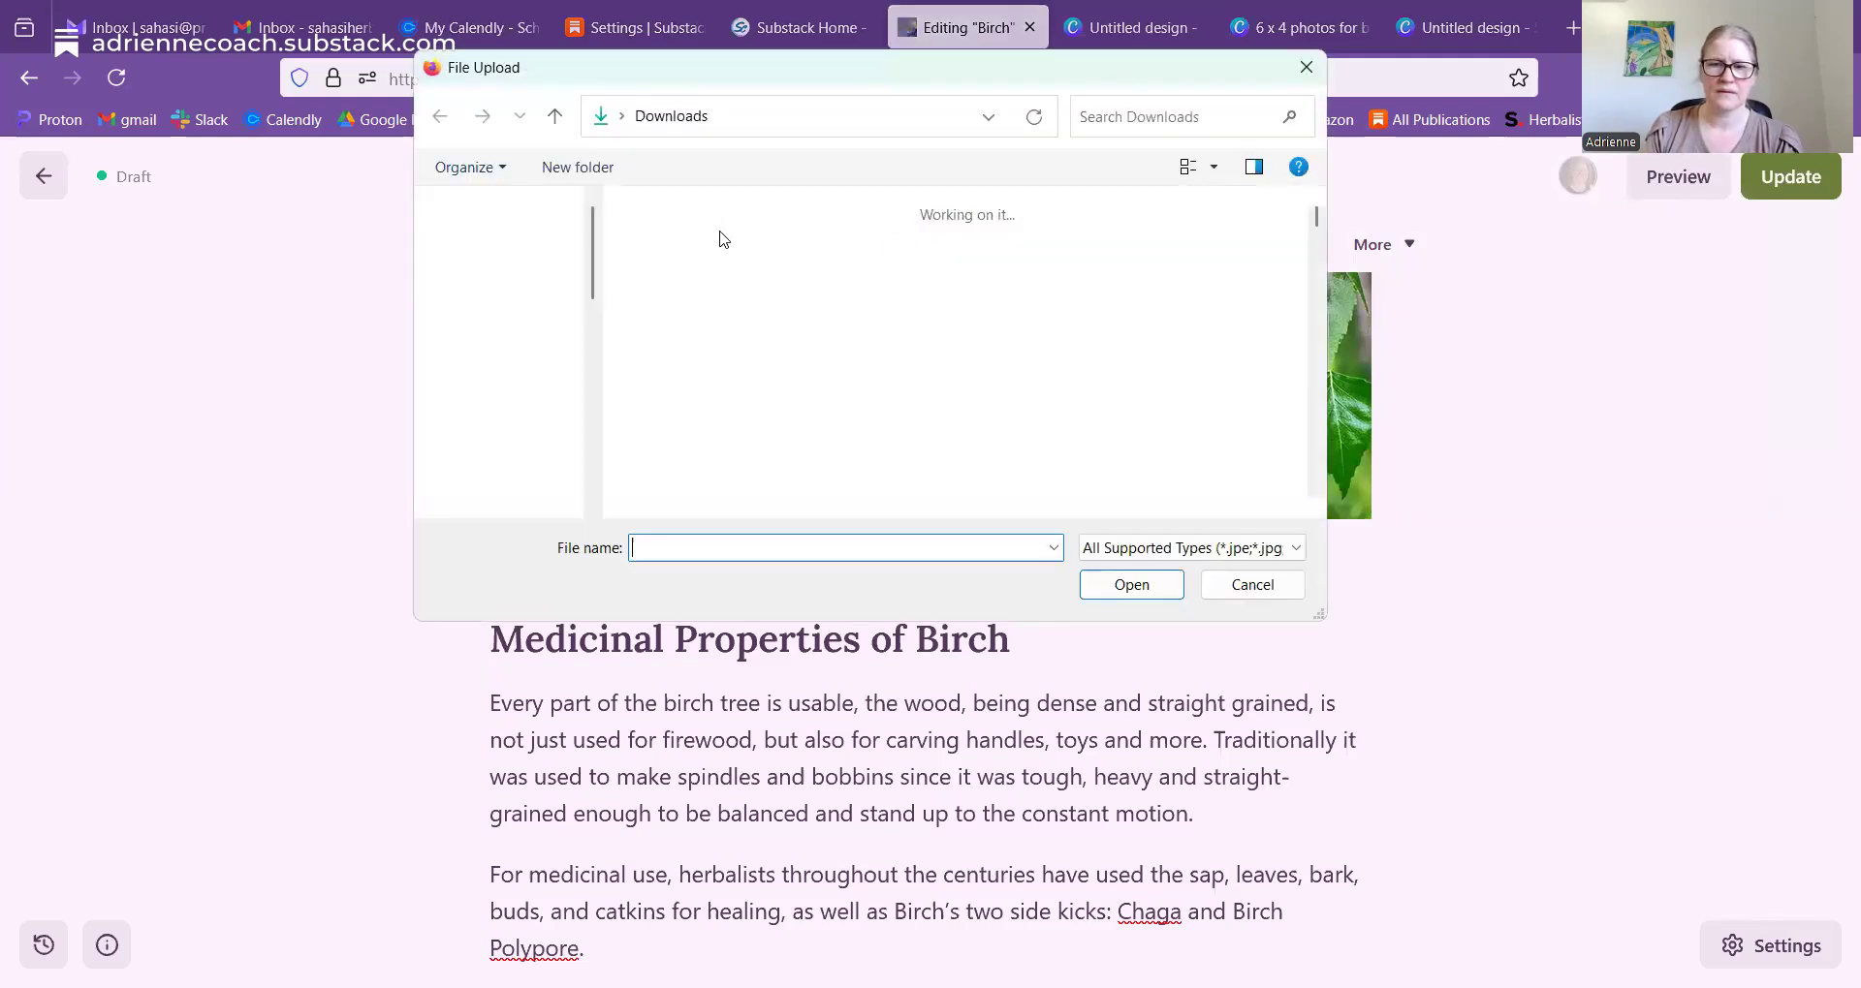
left_click(720, 237)
left_click(1105, 583)
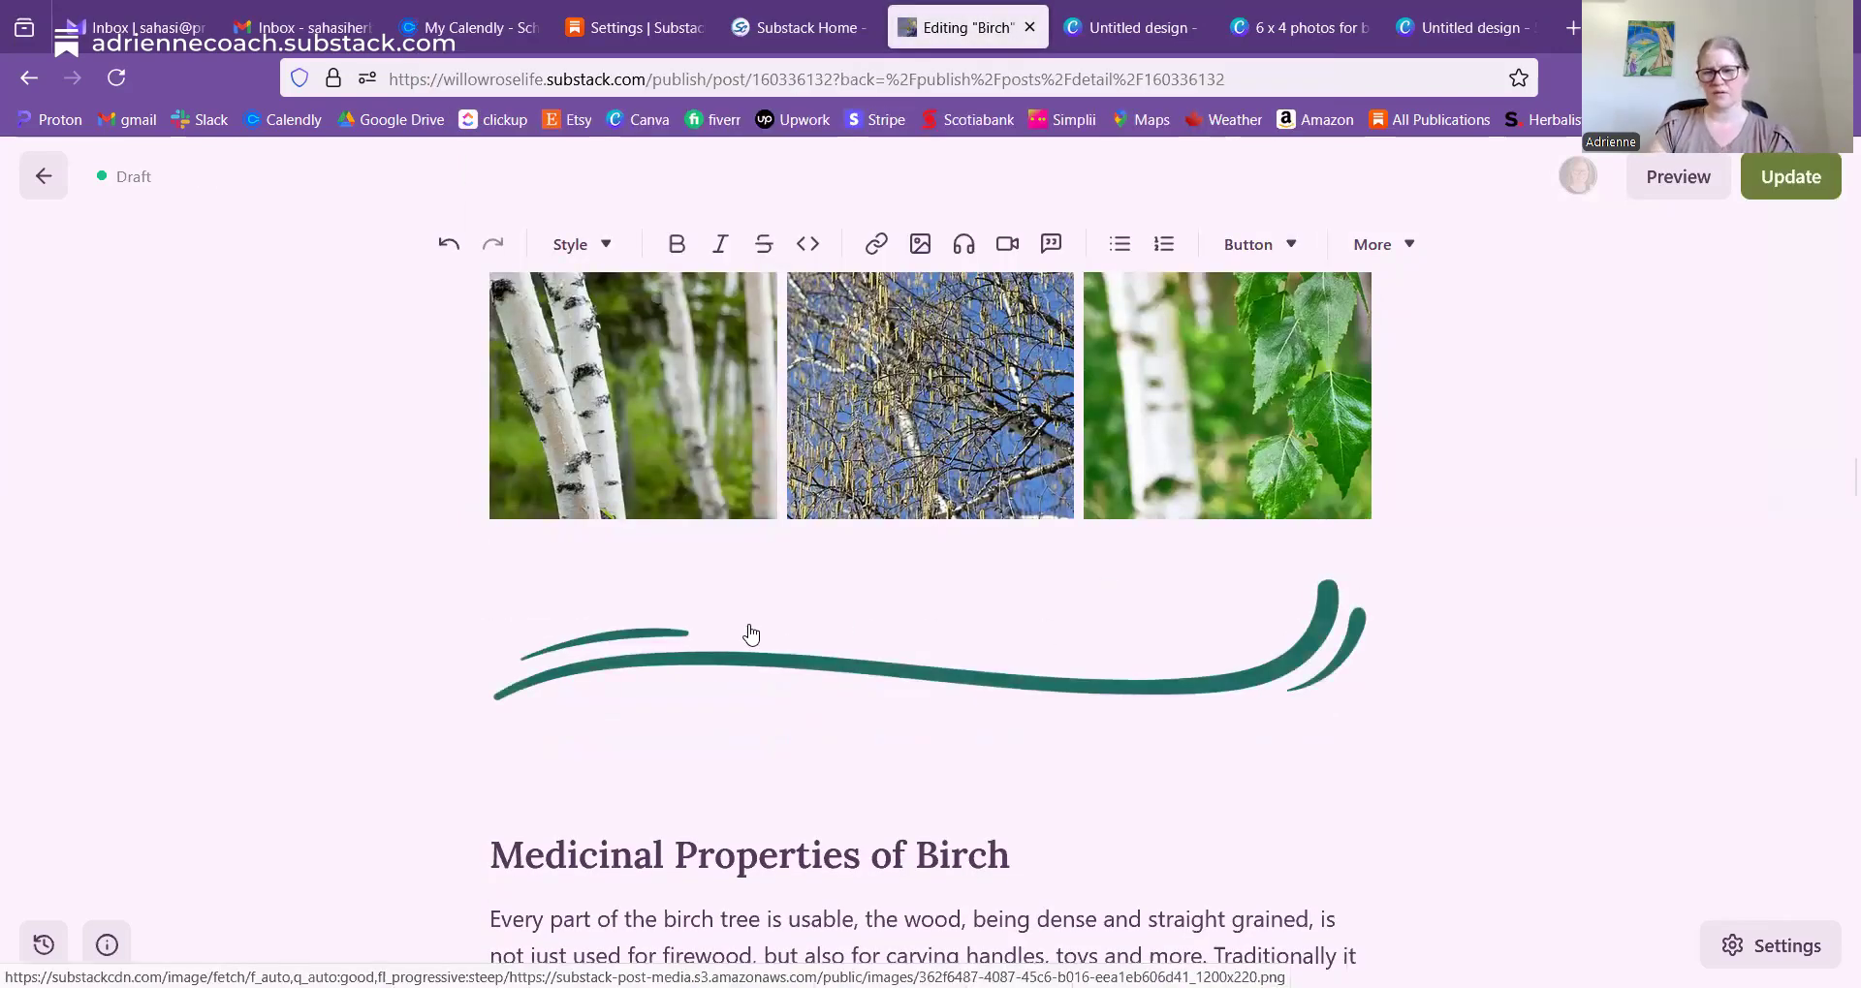
- Remove the empty line between the green dividing-line image and the "Medicinal Properties of Birch" heading
left_click(1237, 642)
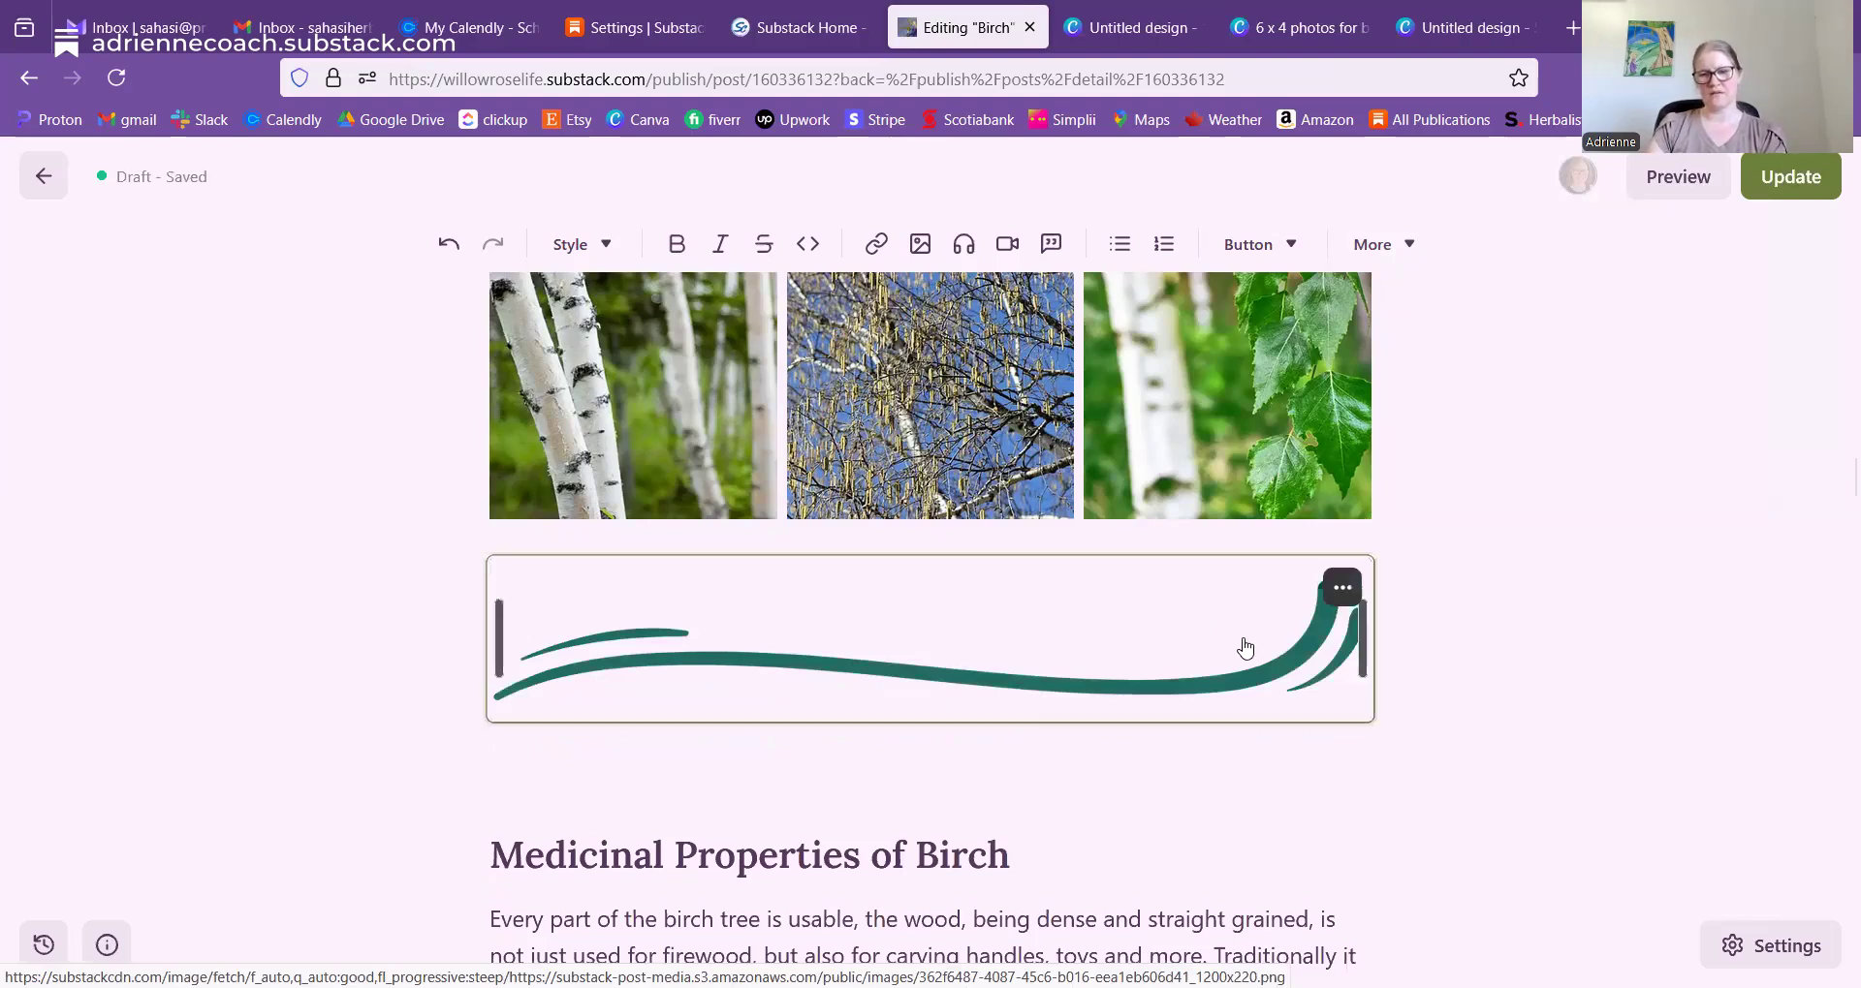
mouse_move(1359, 660)
left_mouse_down()
mouse_move(1353, 632)
mouse_move(1162, 598)
mouse_move(1166, 612)
mouse_move(1124, 585)
mouse_move(1183, 625)
mouse_move(1369, 640)
left_mouse_up()
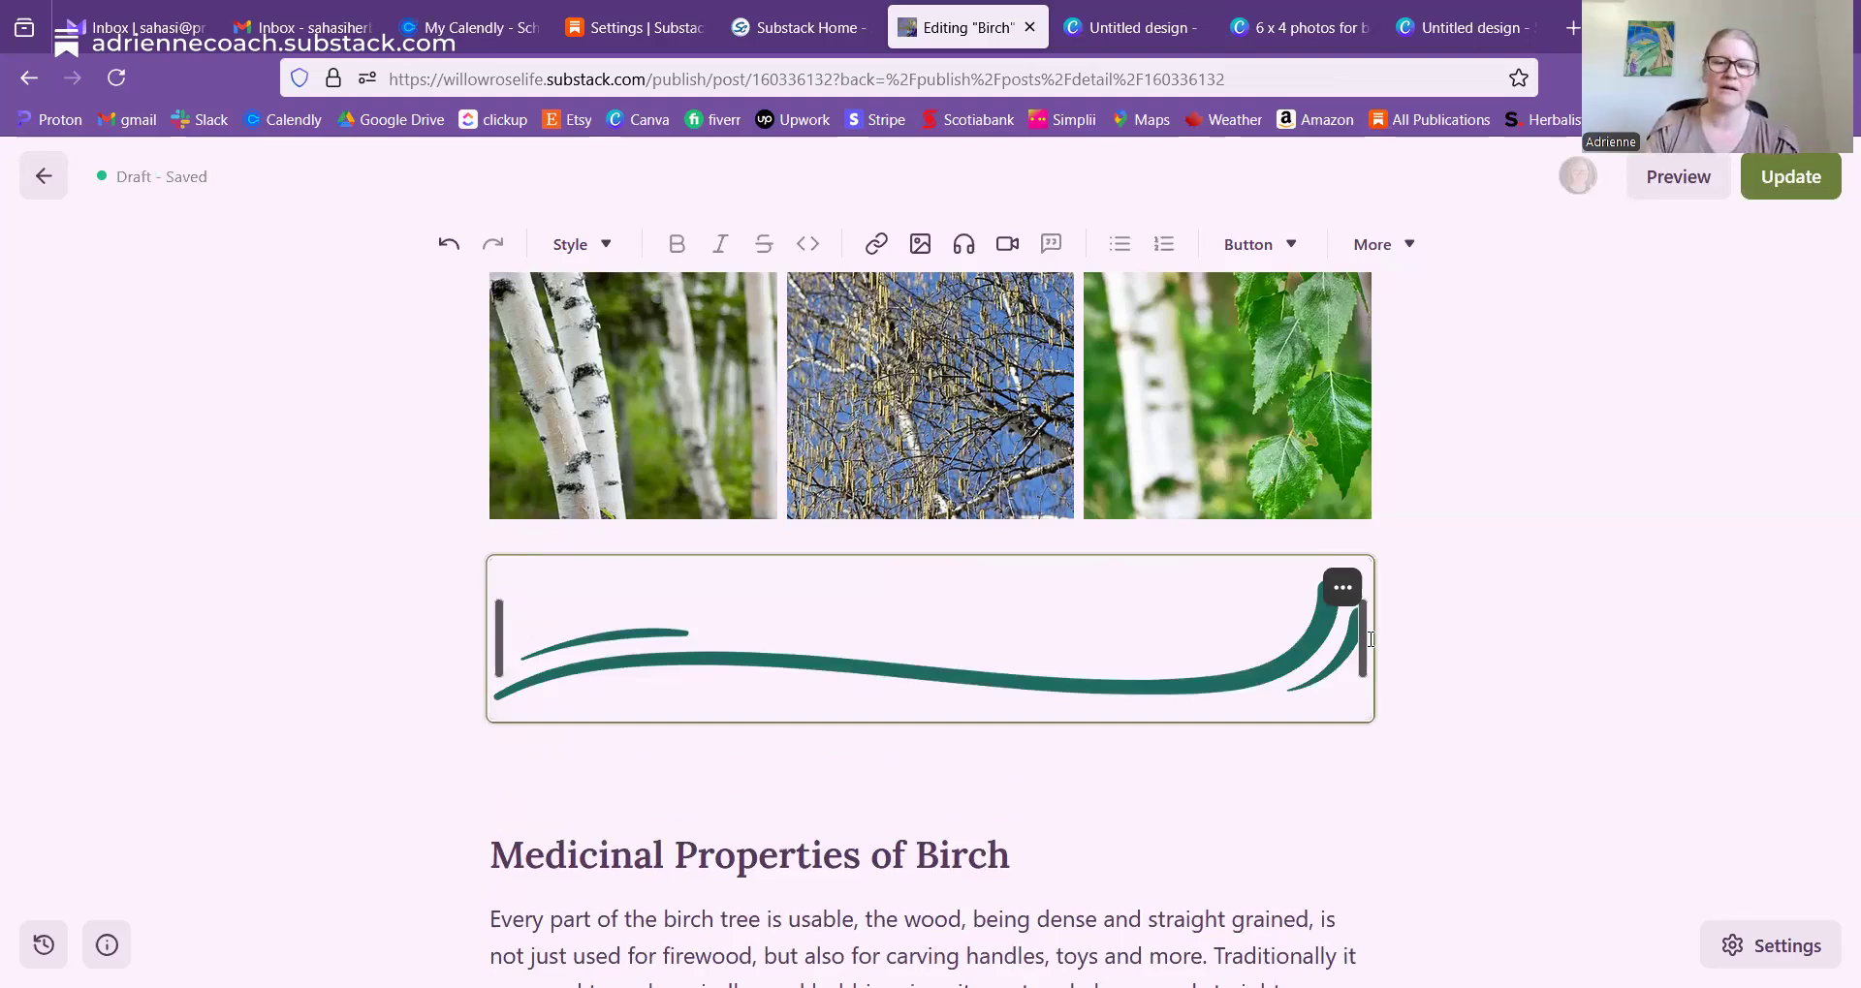
left_click(745, 749)
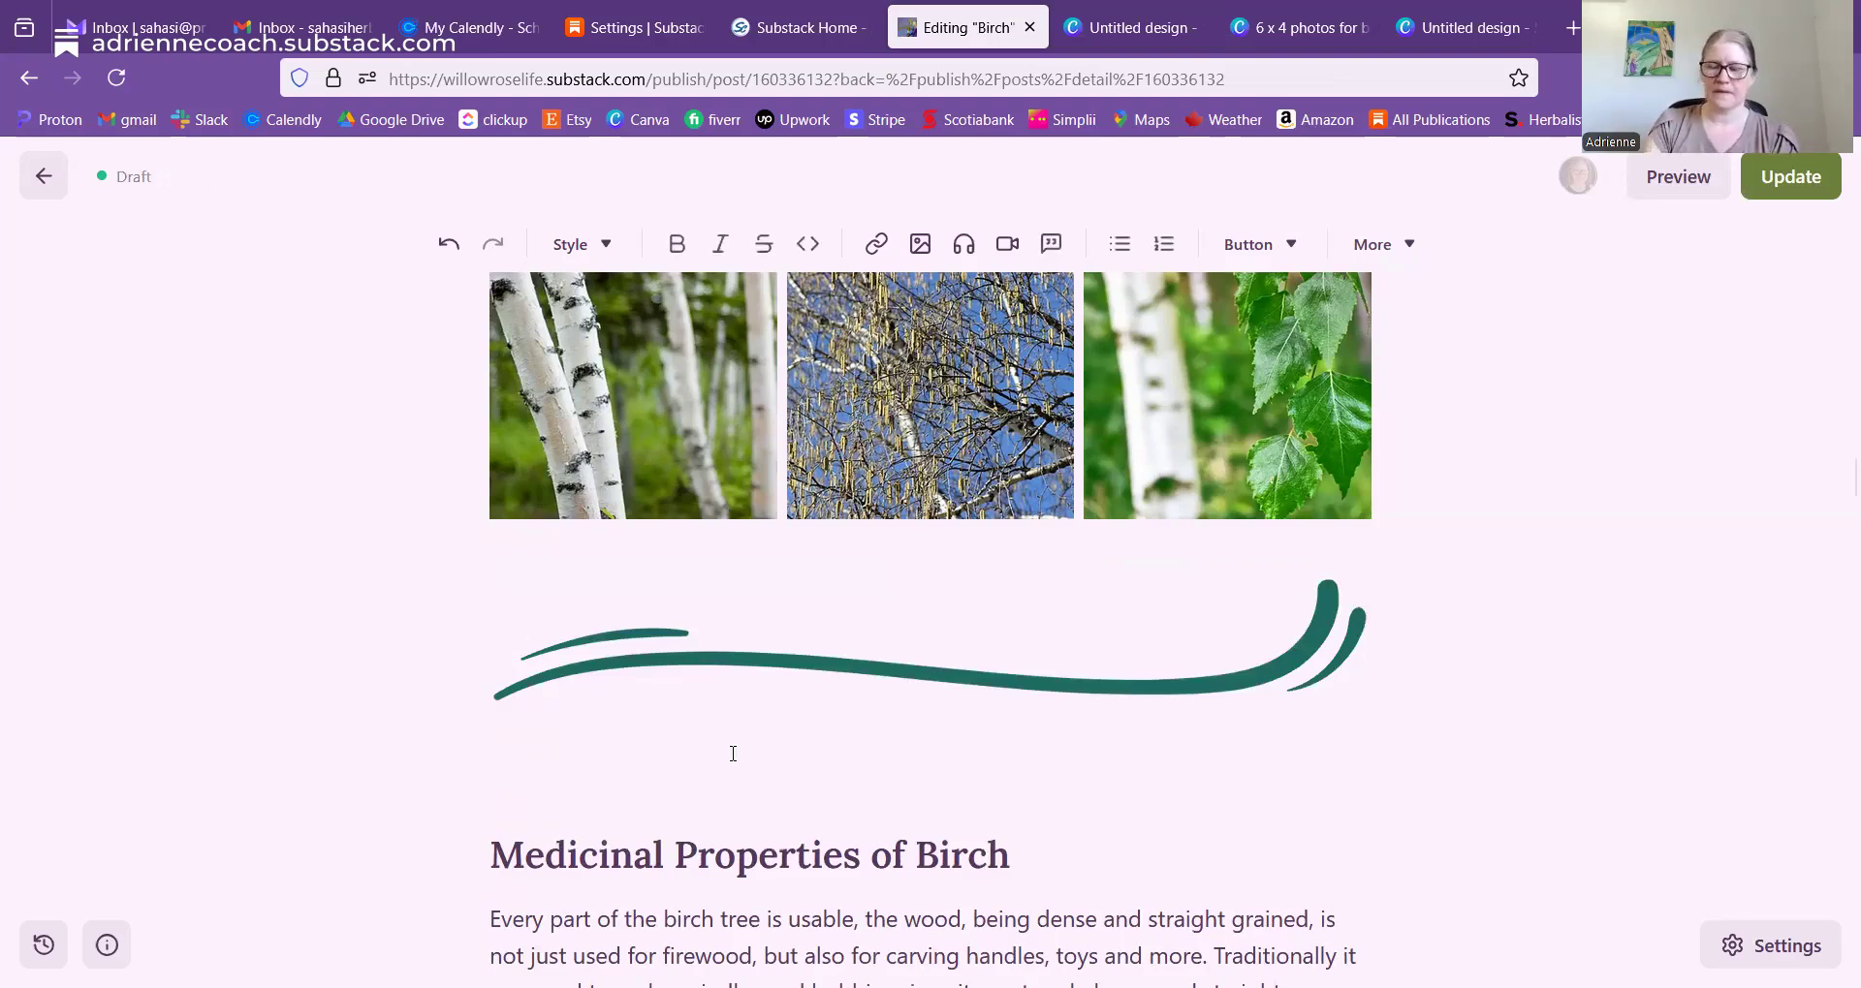
key("Delete")
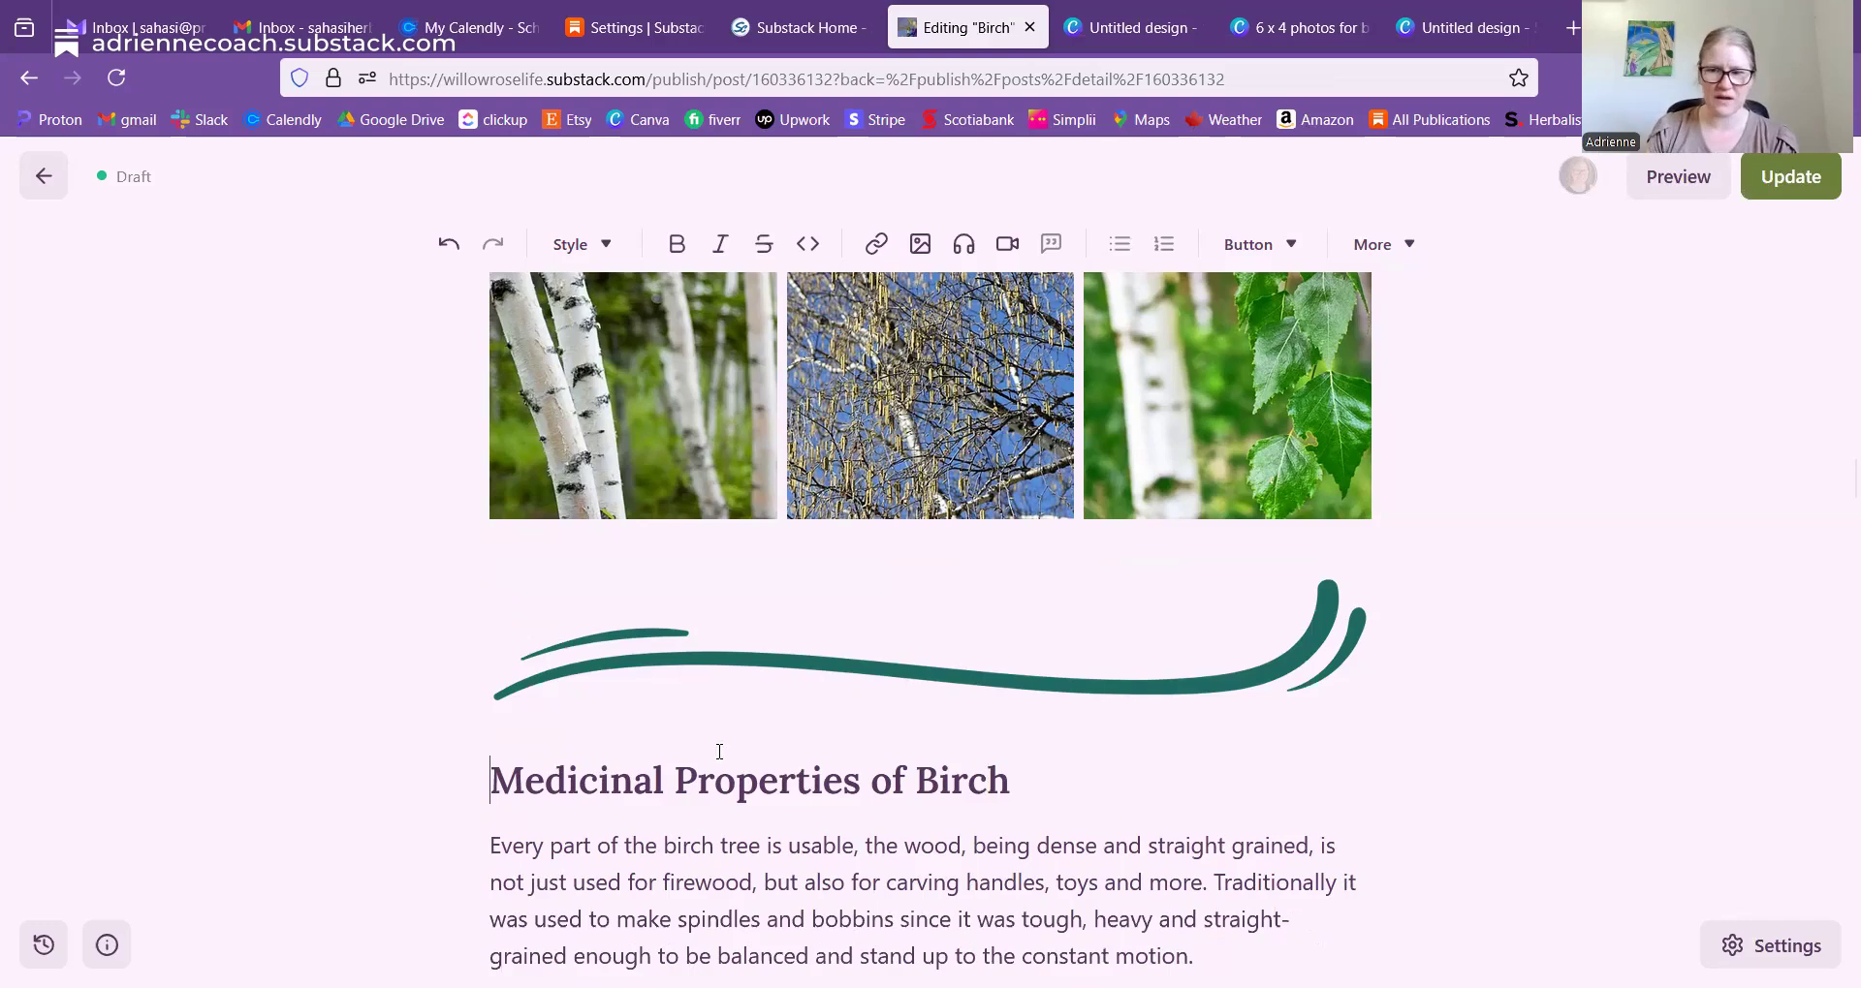
- Replace the green dividing-line image with a plain divider above the "Medicinal Properties of Birch" heading, leaving no empty line above it
left_click(619, 689)
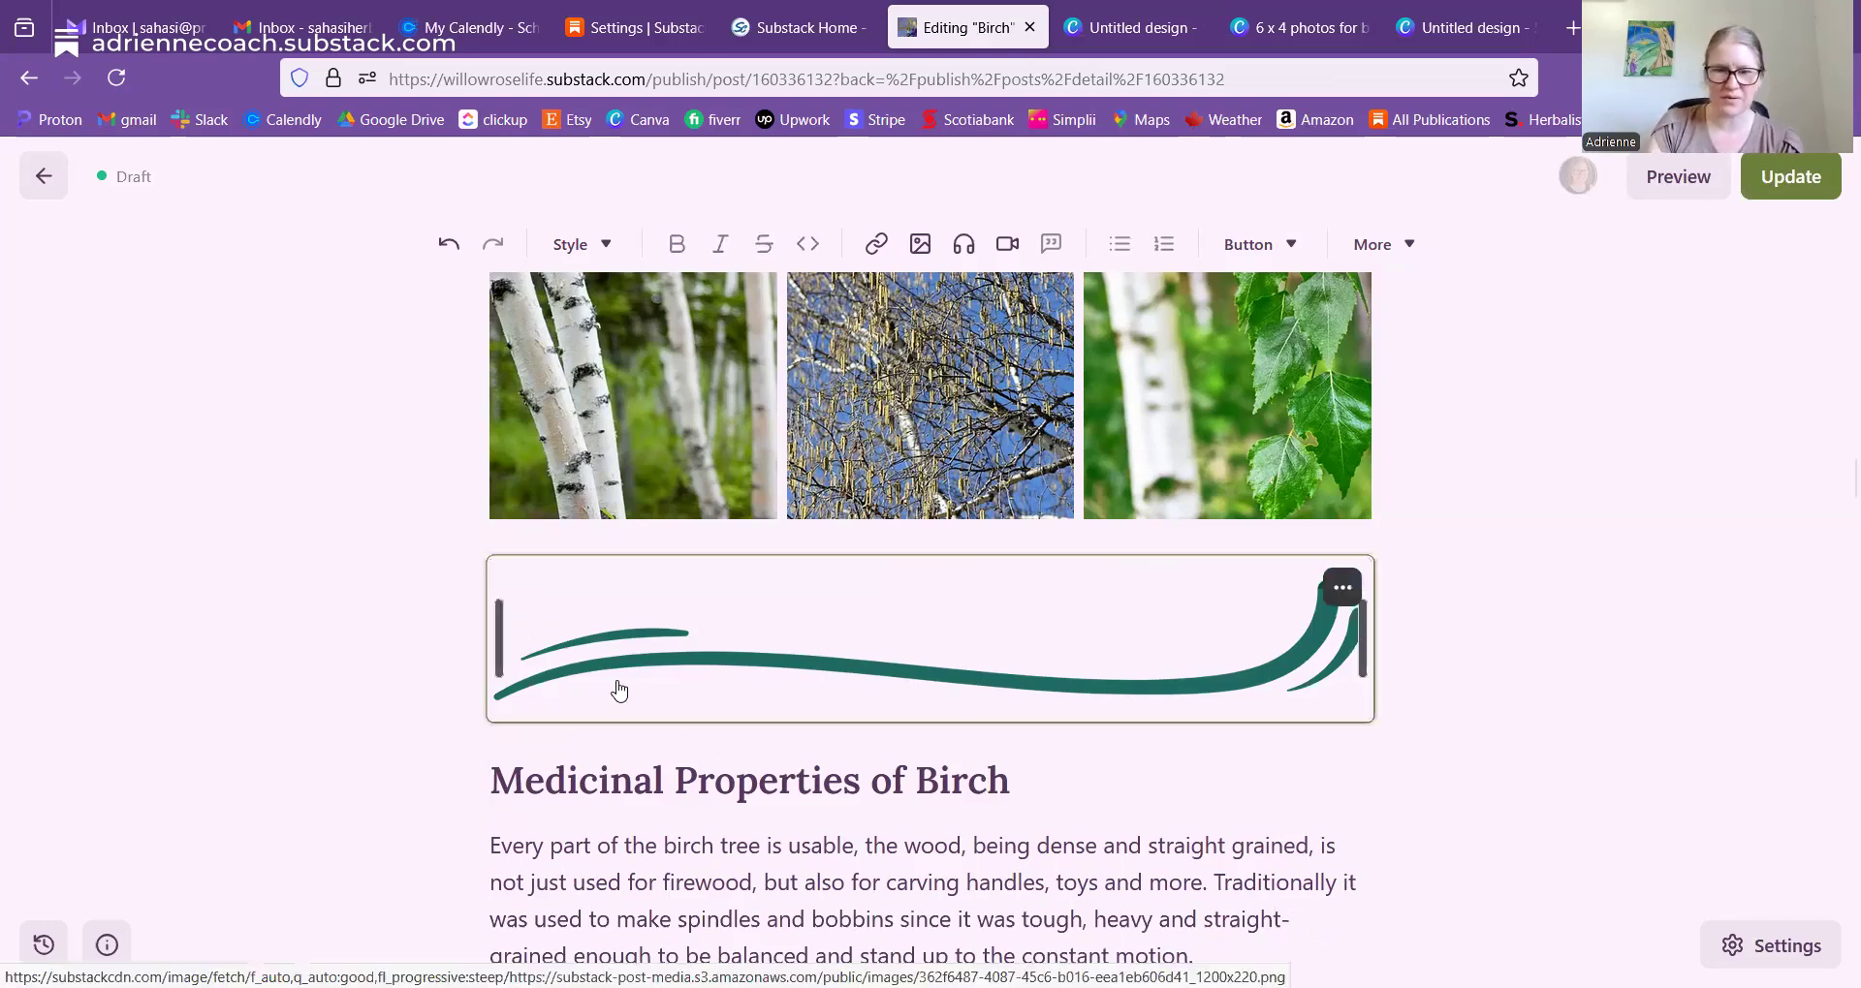
key("Delete")
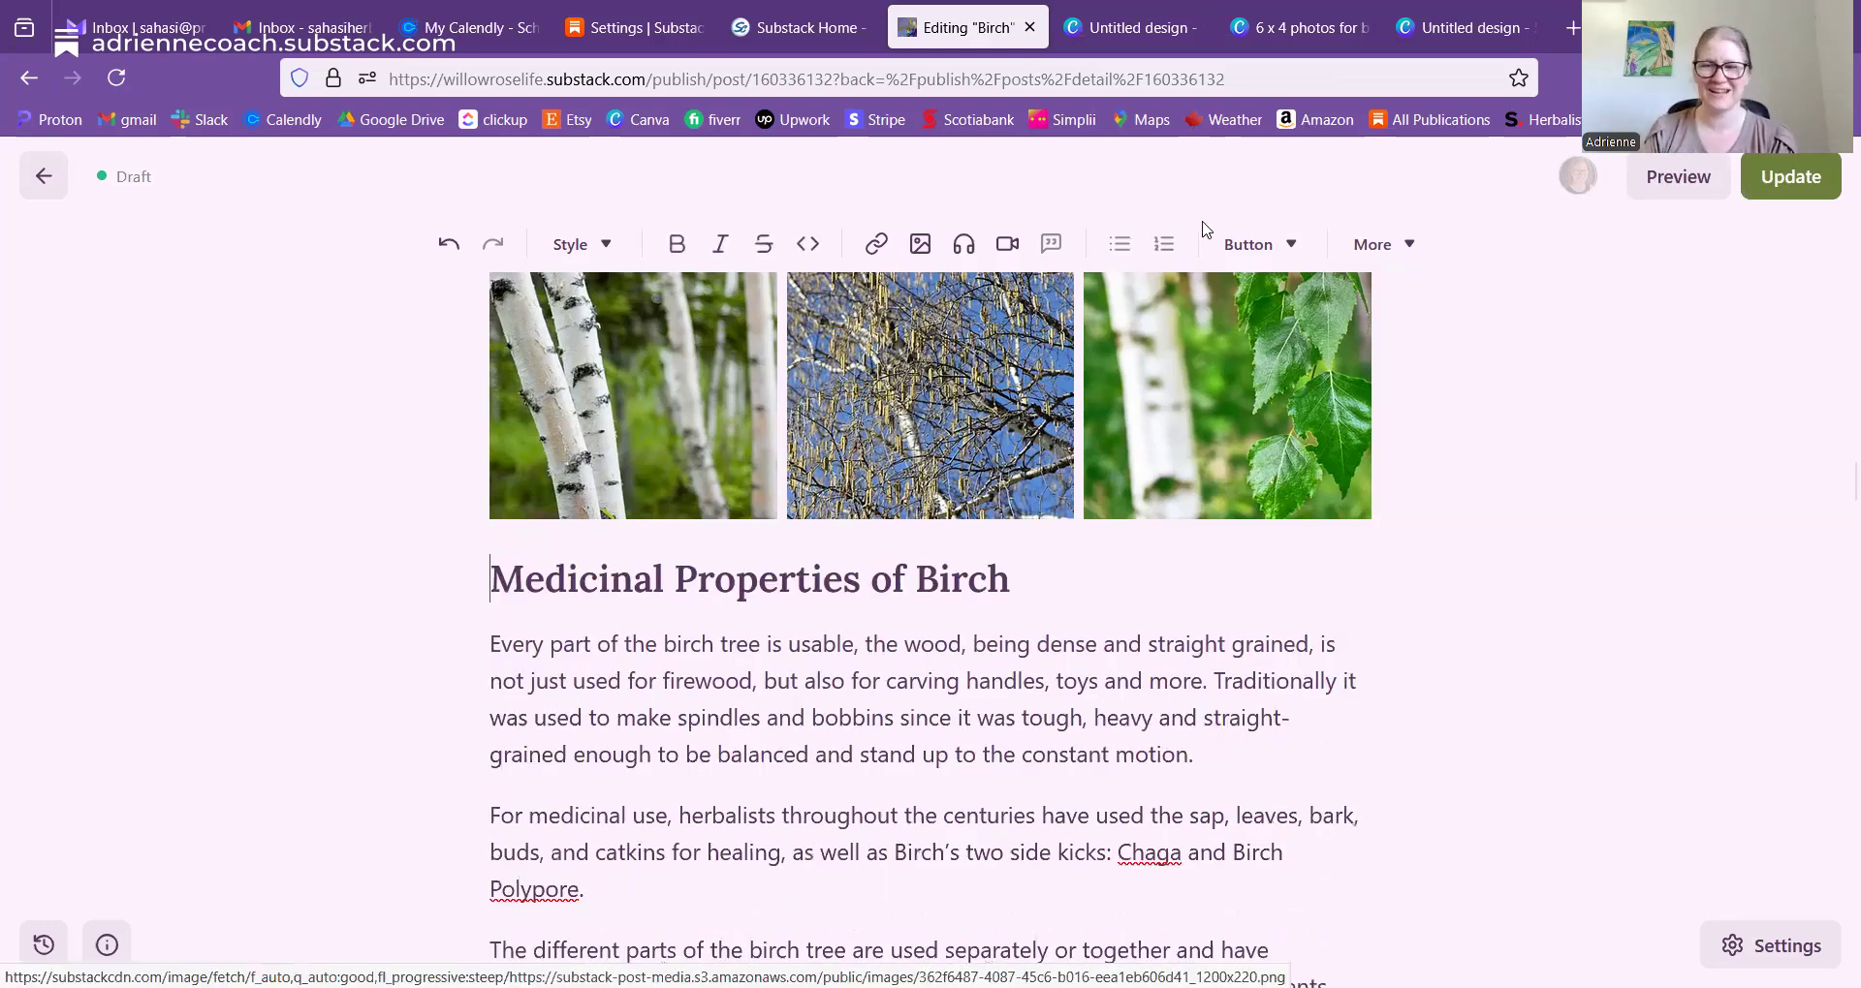
left_click(1372, 244)
left_click(1415, 339)
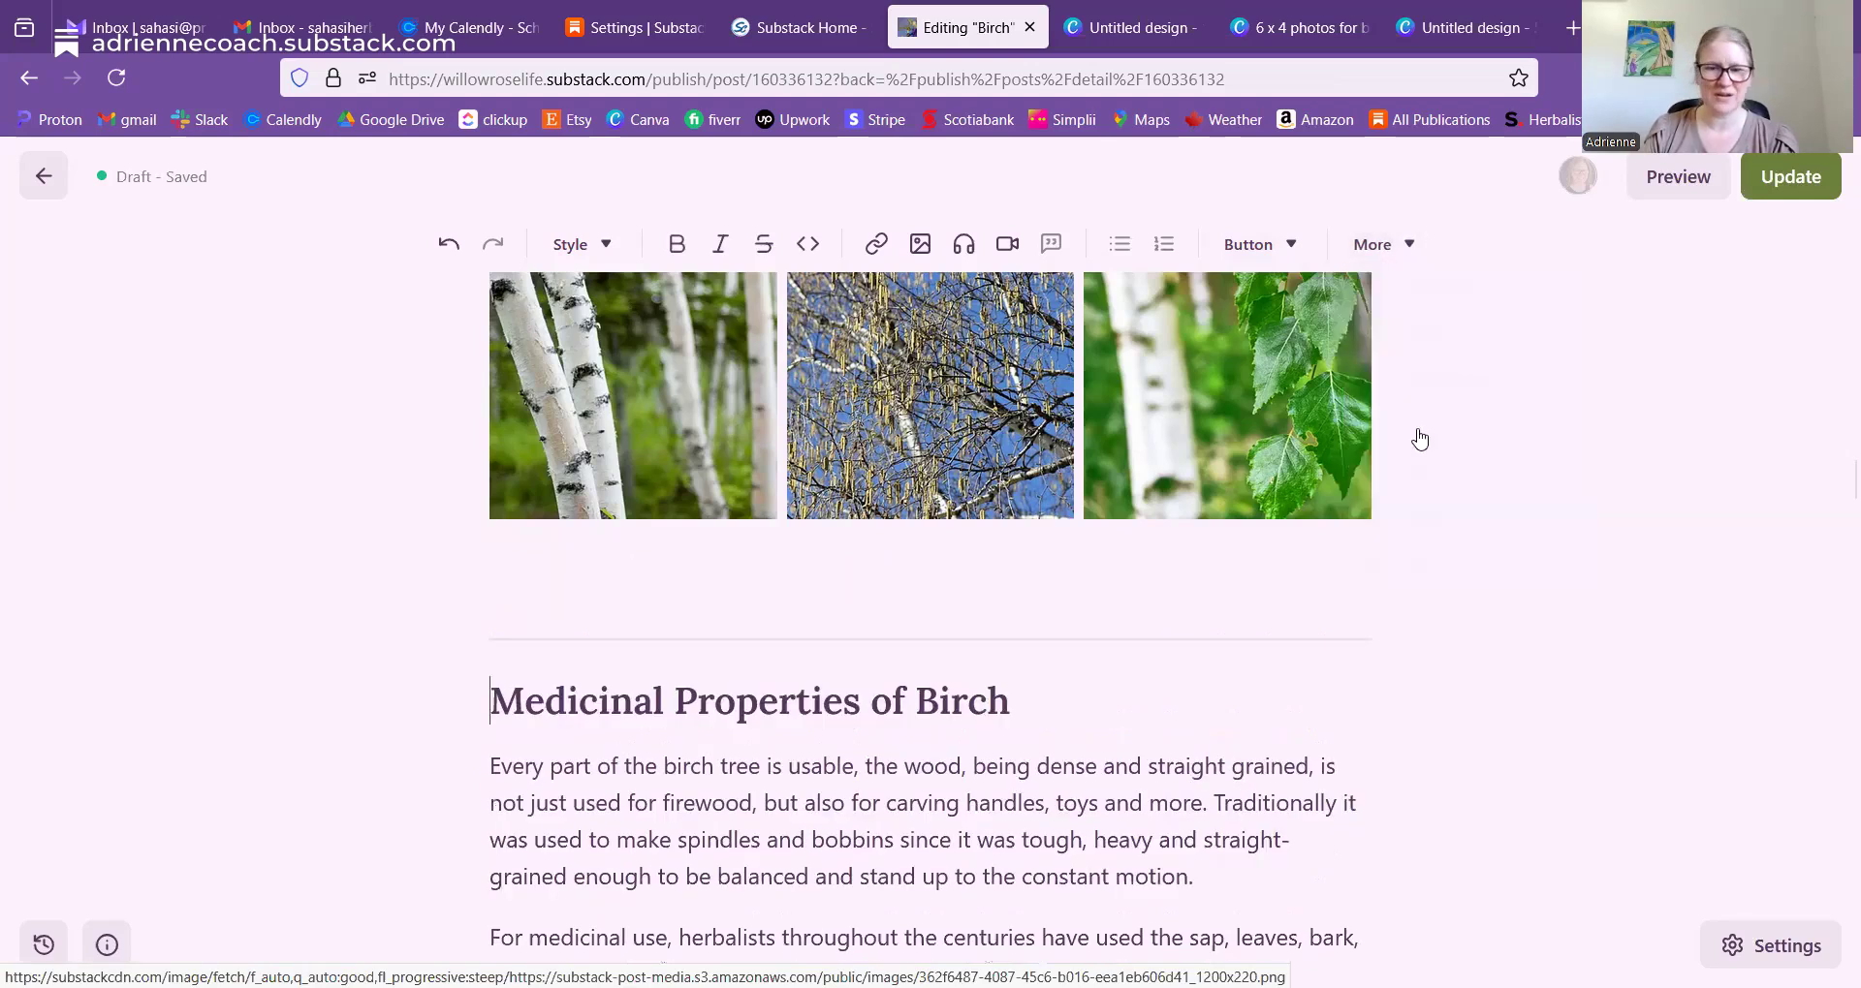
left_click(1026, 638)
left_click(1045, 595)
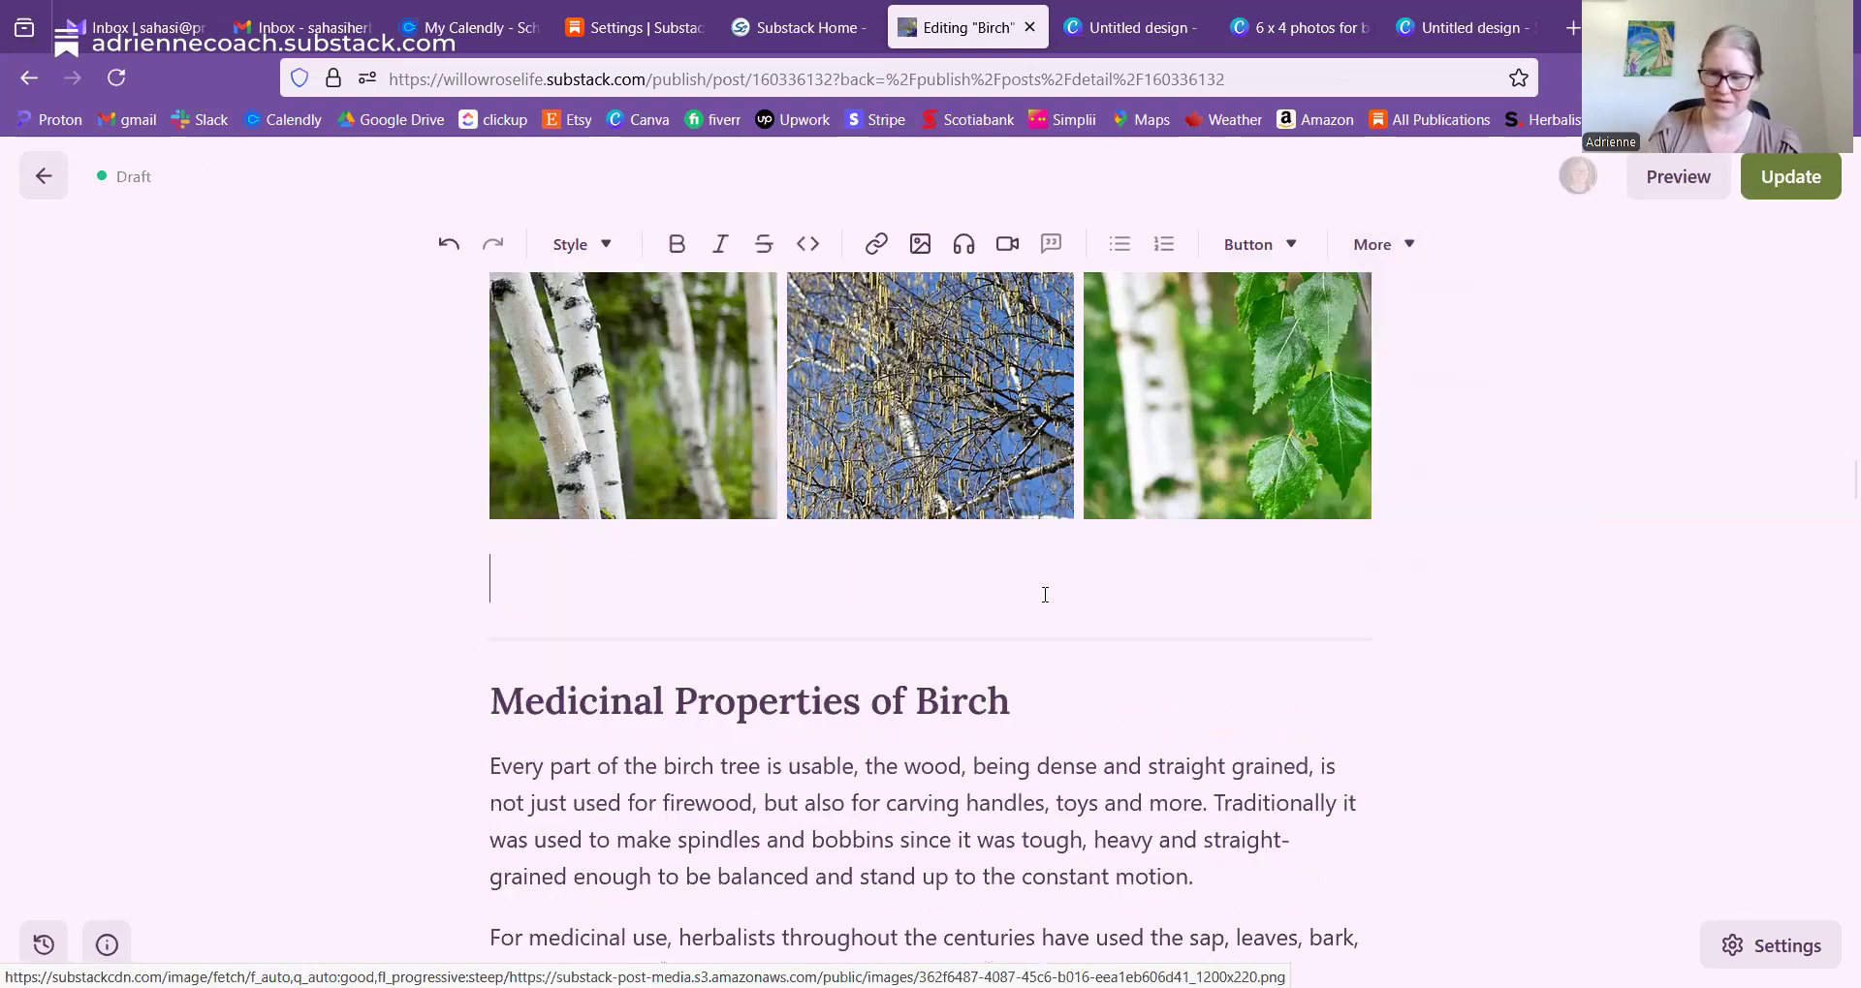
key("BackSpace")
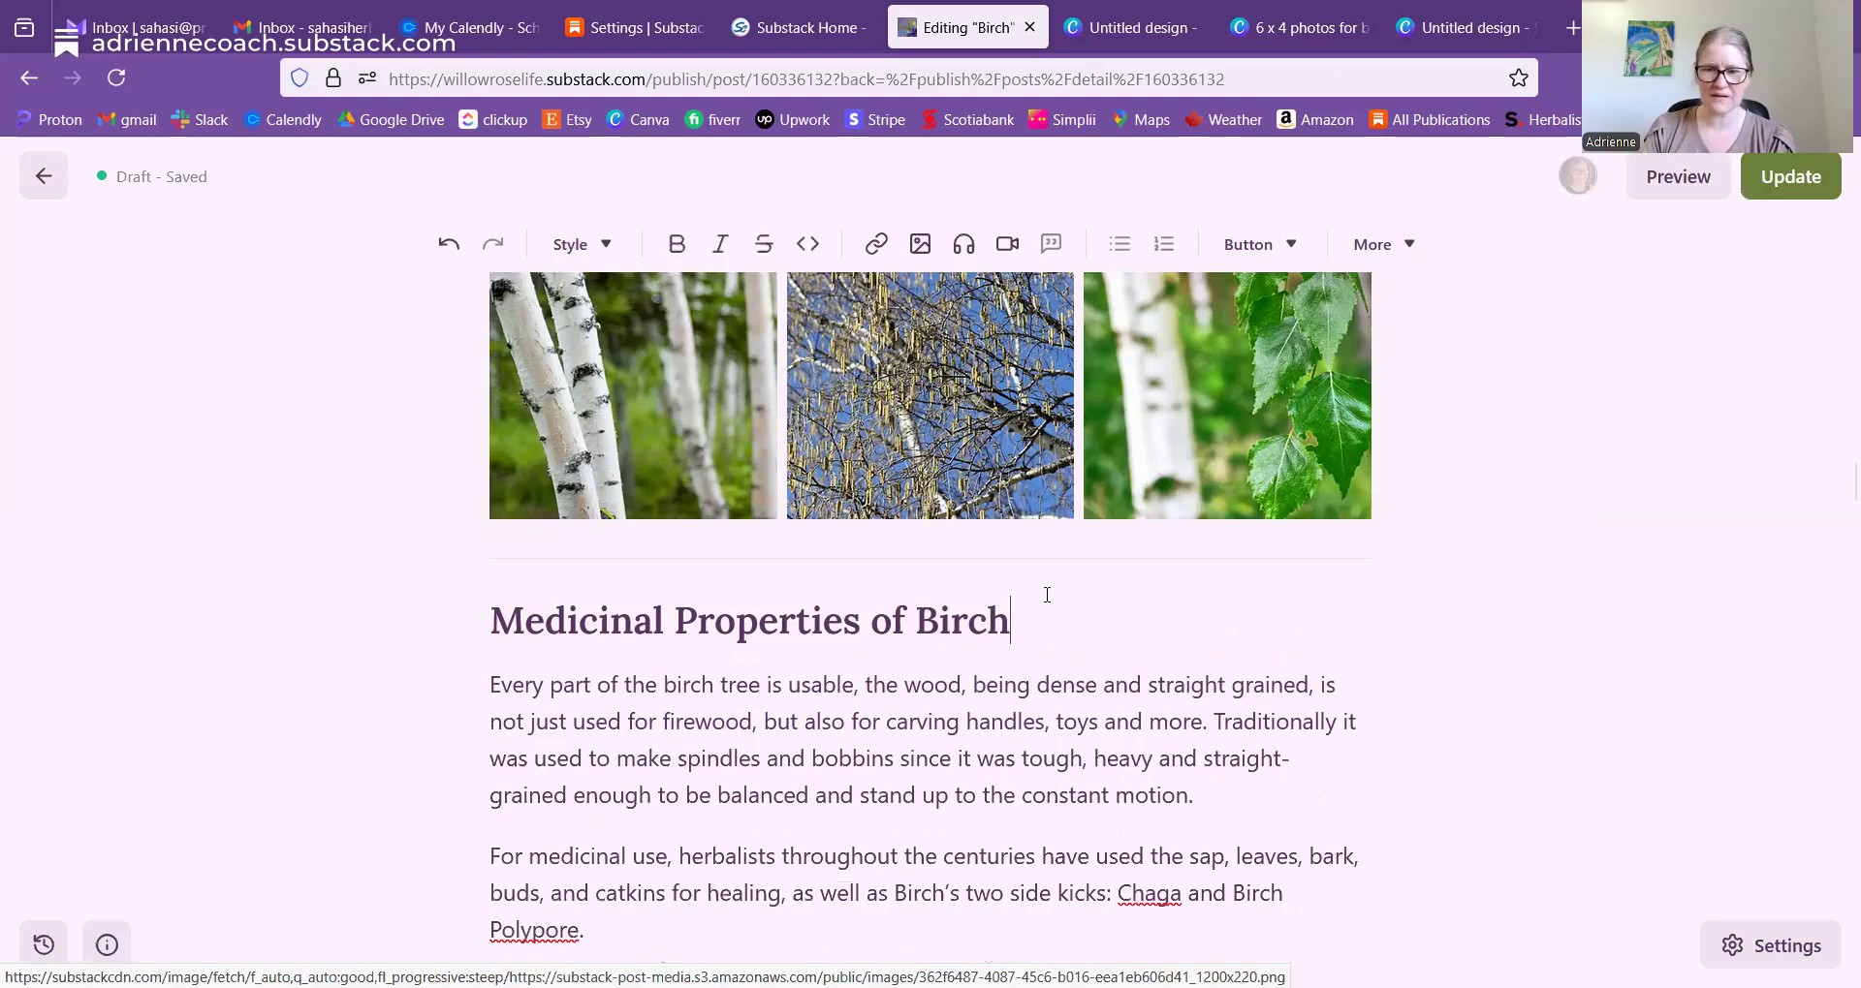
- Switch to the blank 500 × 200 px Canva design and search the graphics for "squiggle"
left_click(1444, 10)
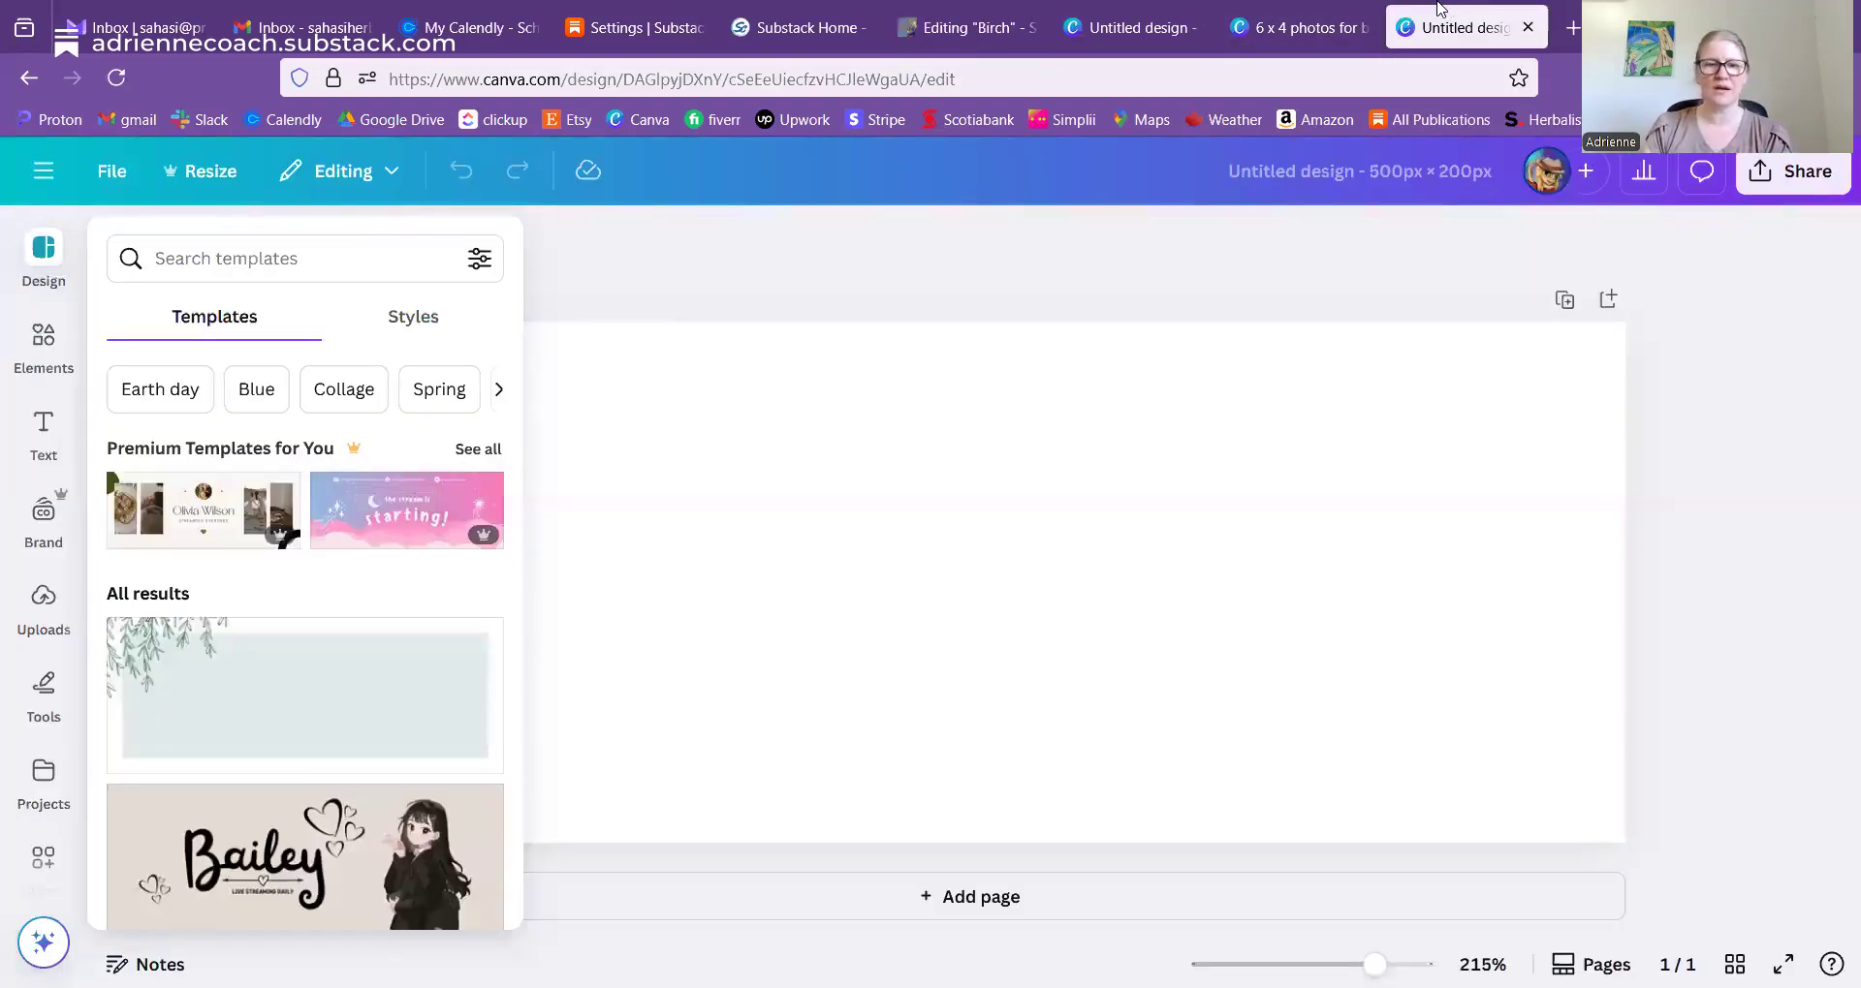
left_click(947, 427)
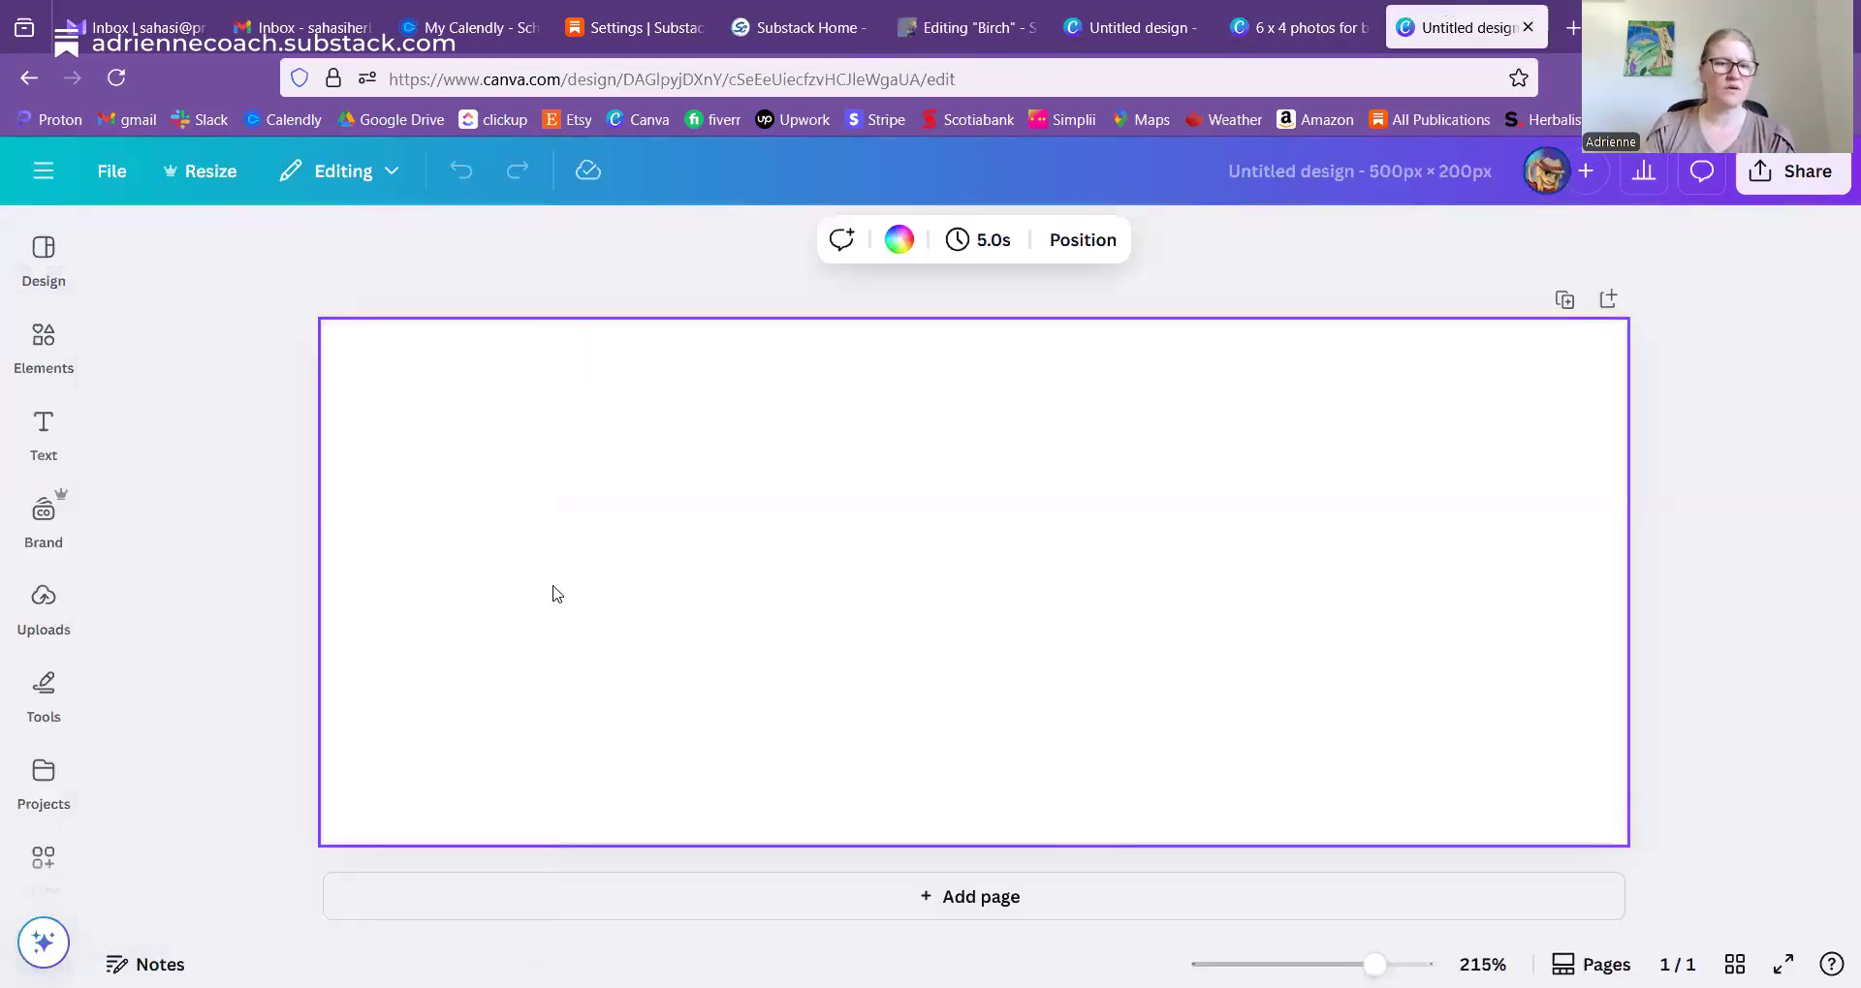
left_click(45, 419)
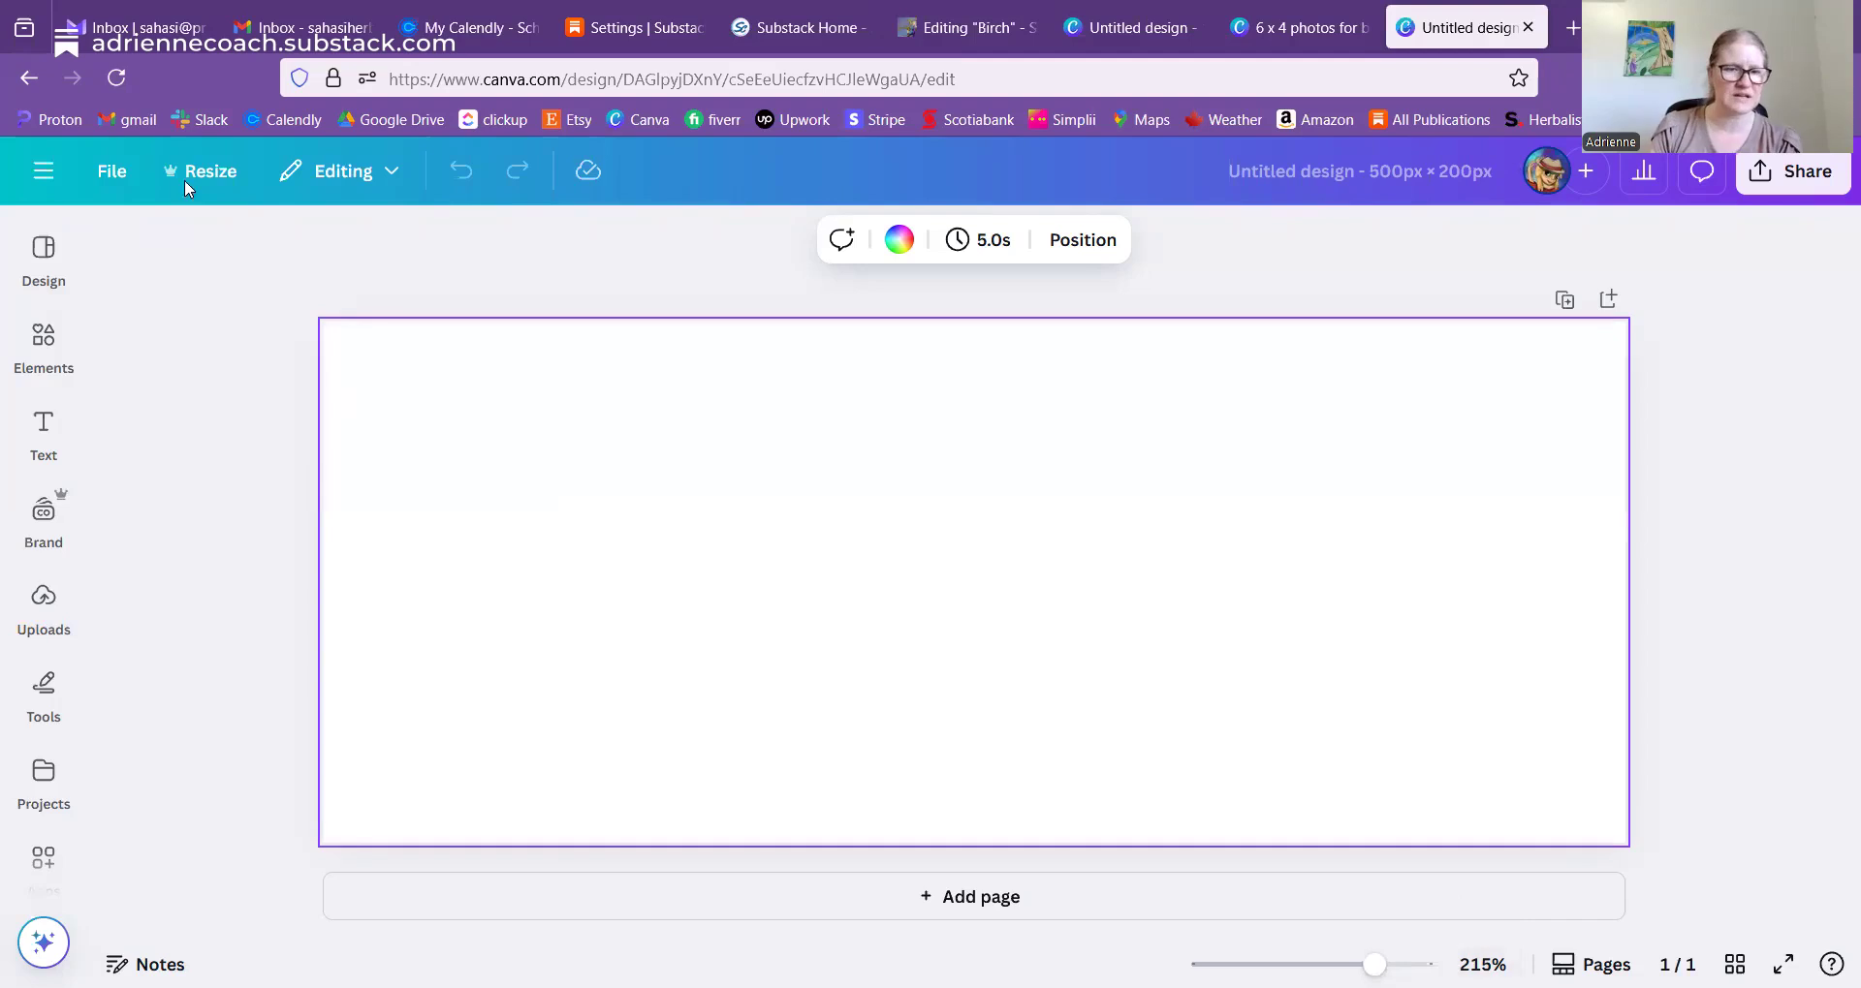
left_click(43, 340)
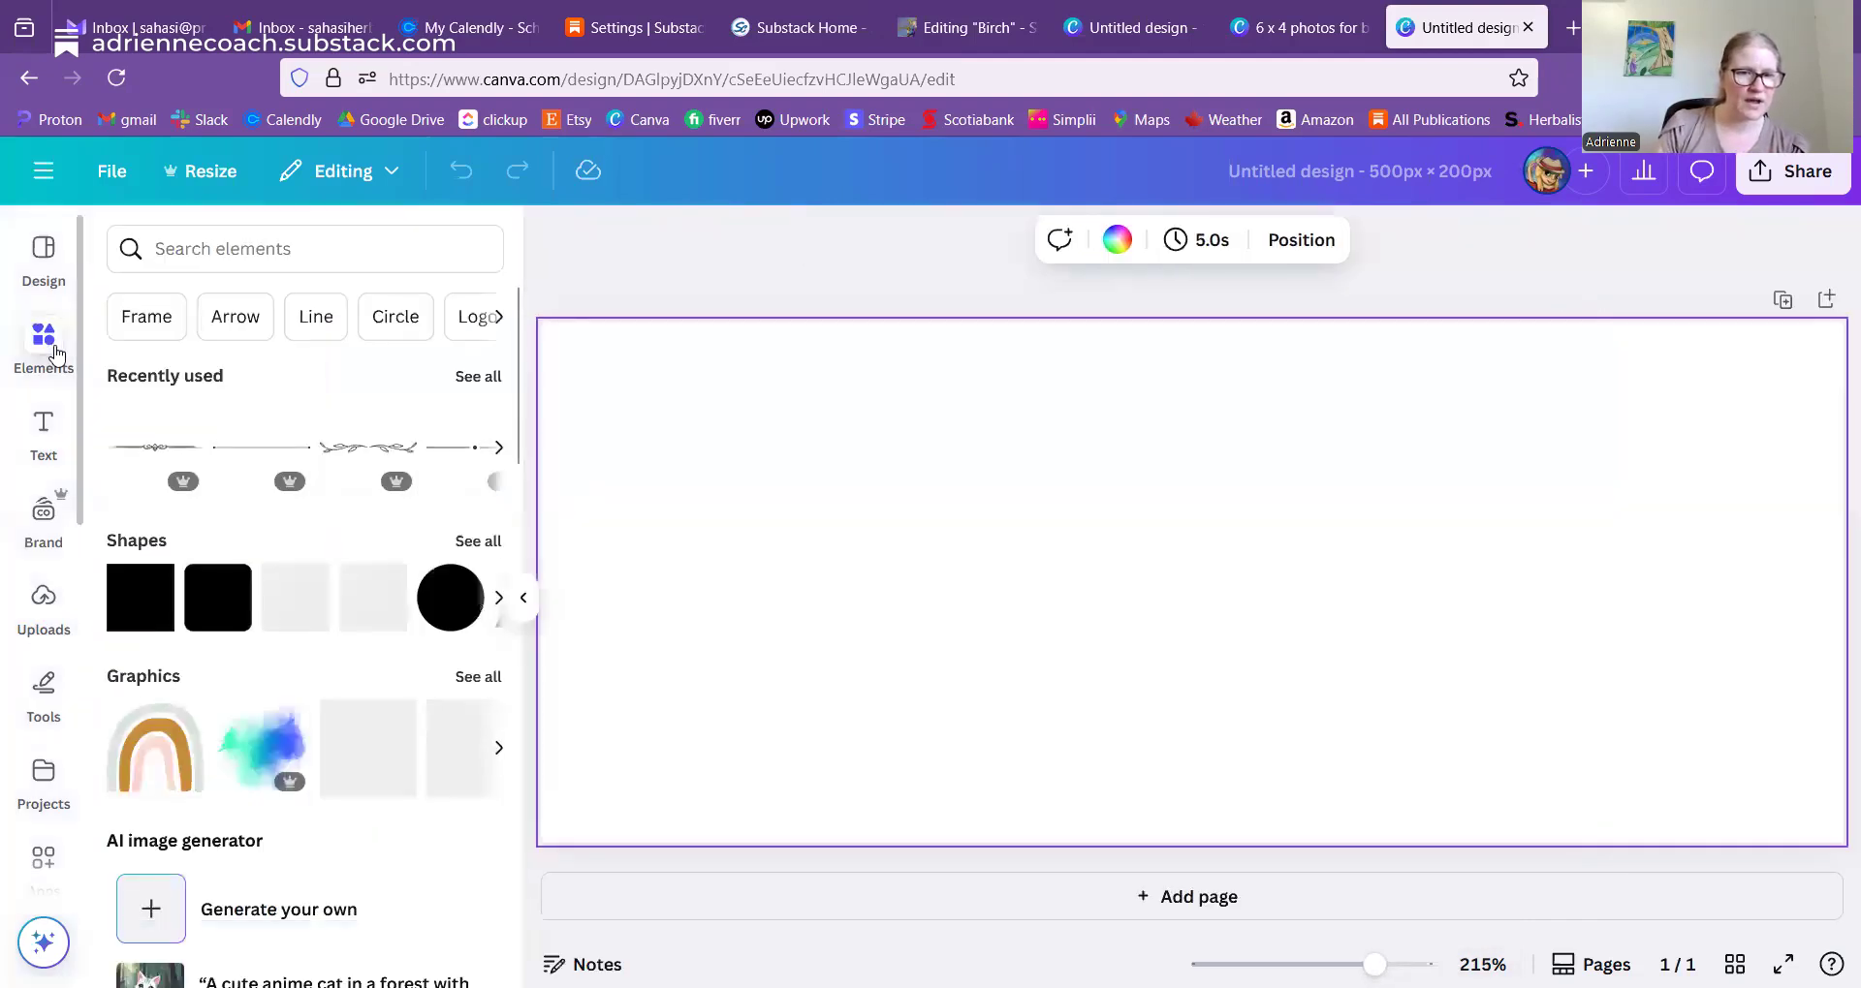
left_click(260, 246)
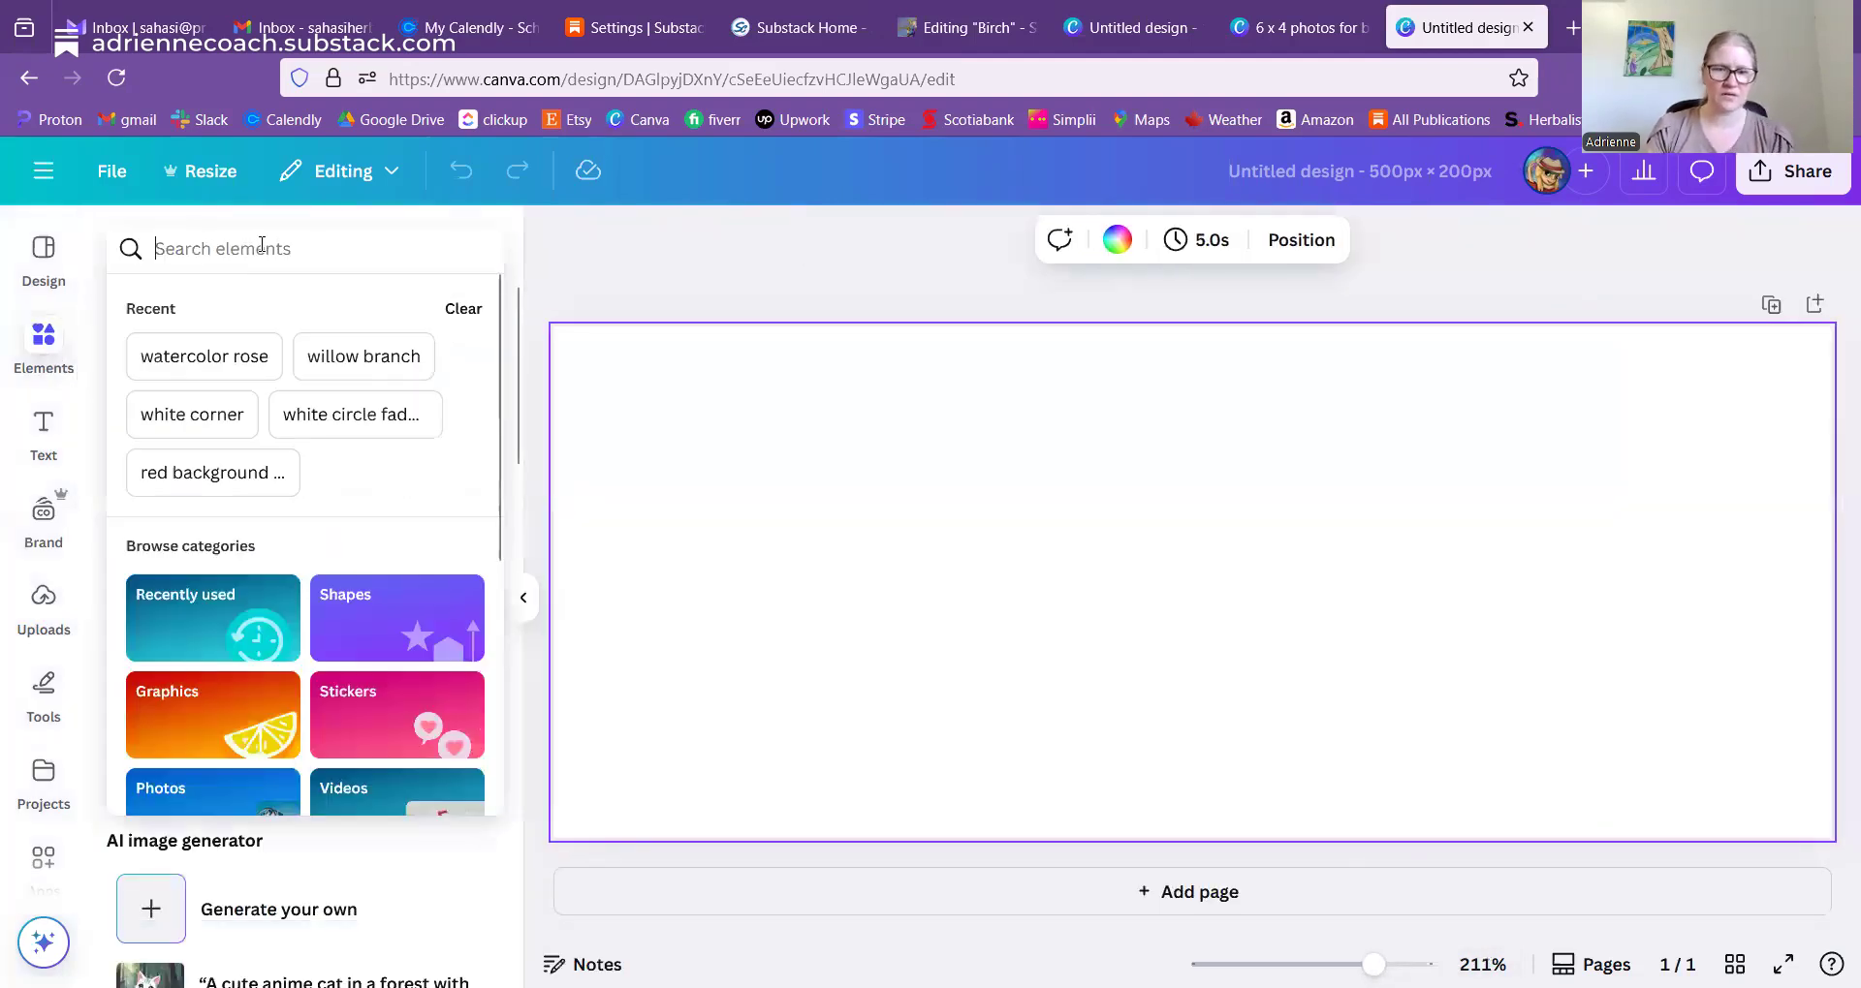
left_click(628, 298)
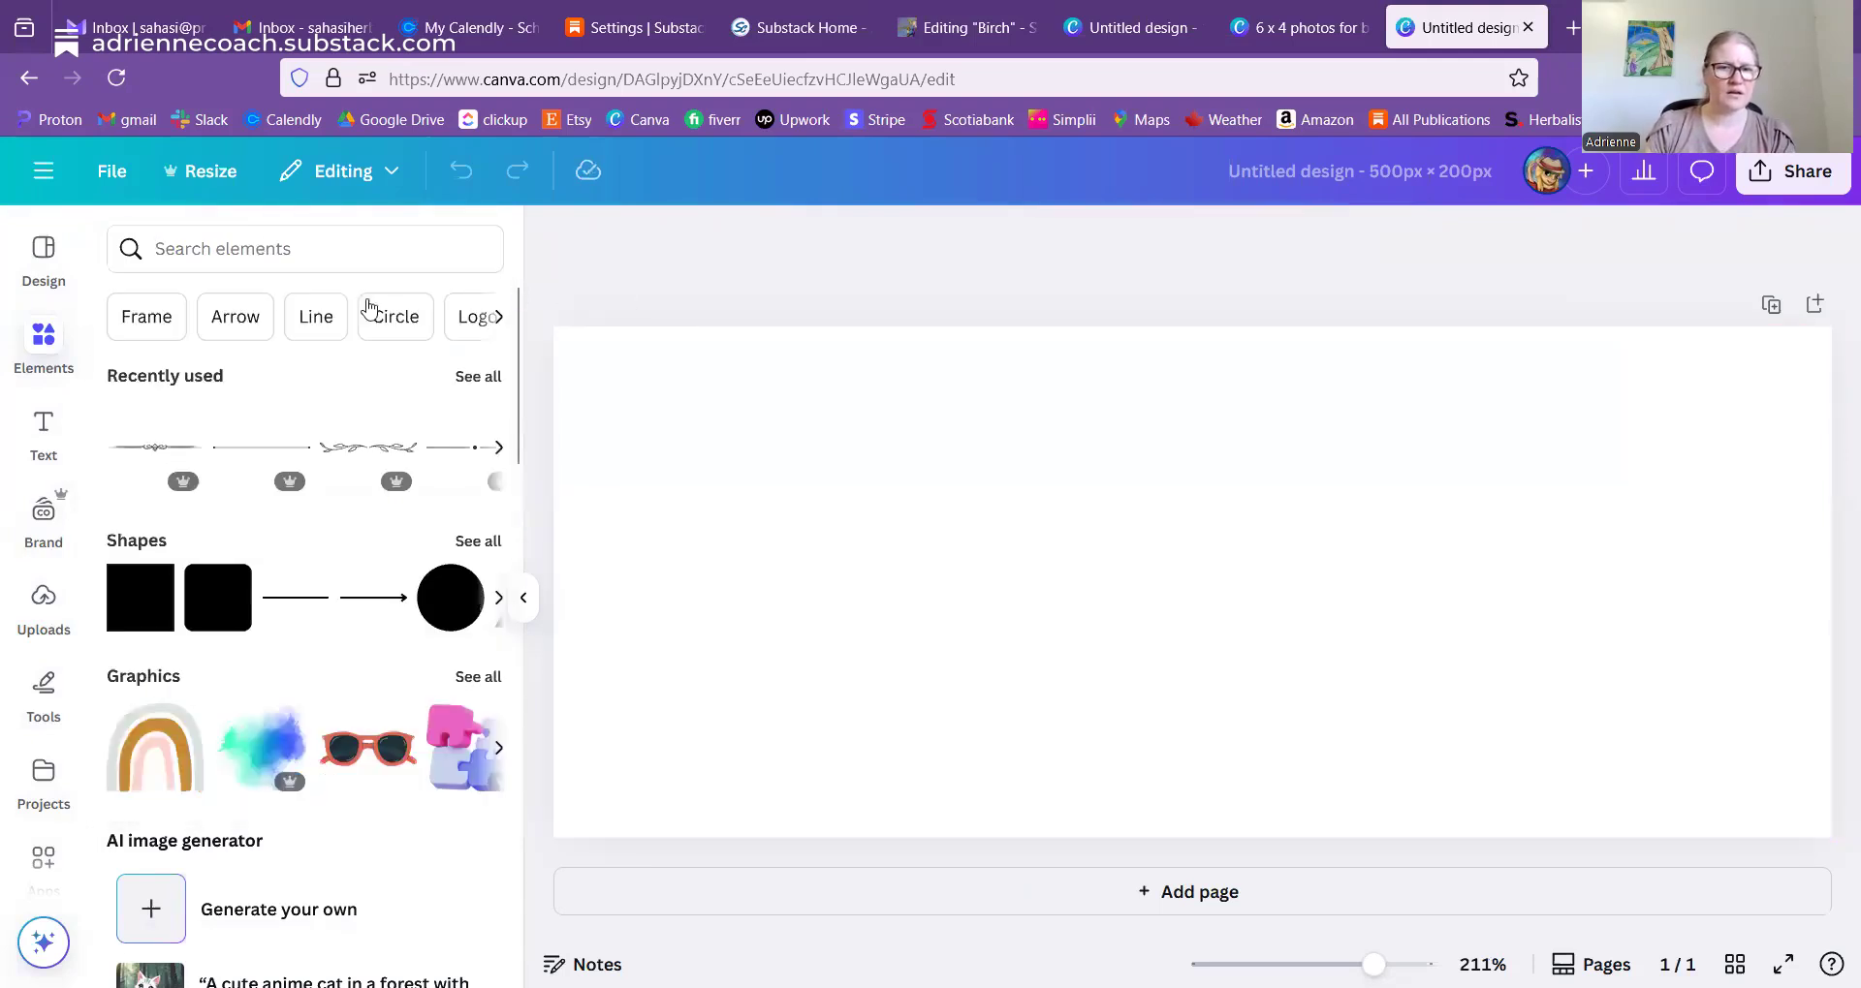
left_click(143, 674)
left_click(241, 301)
type("s")
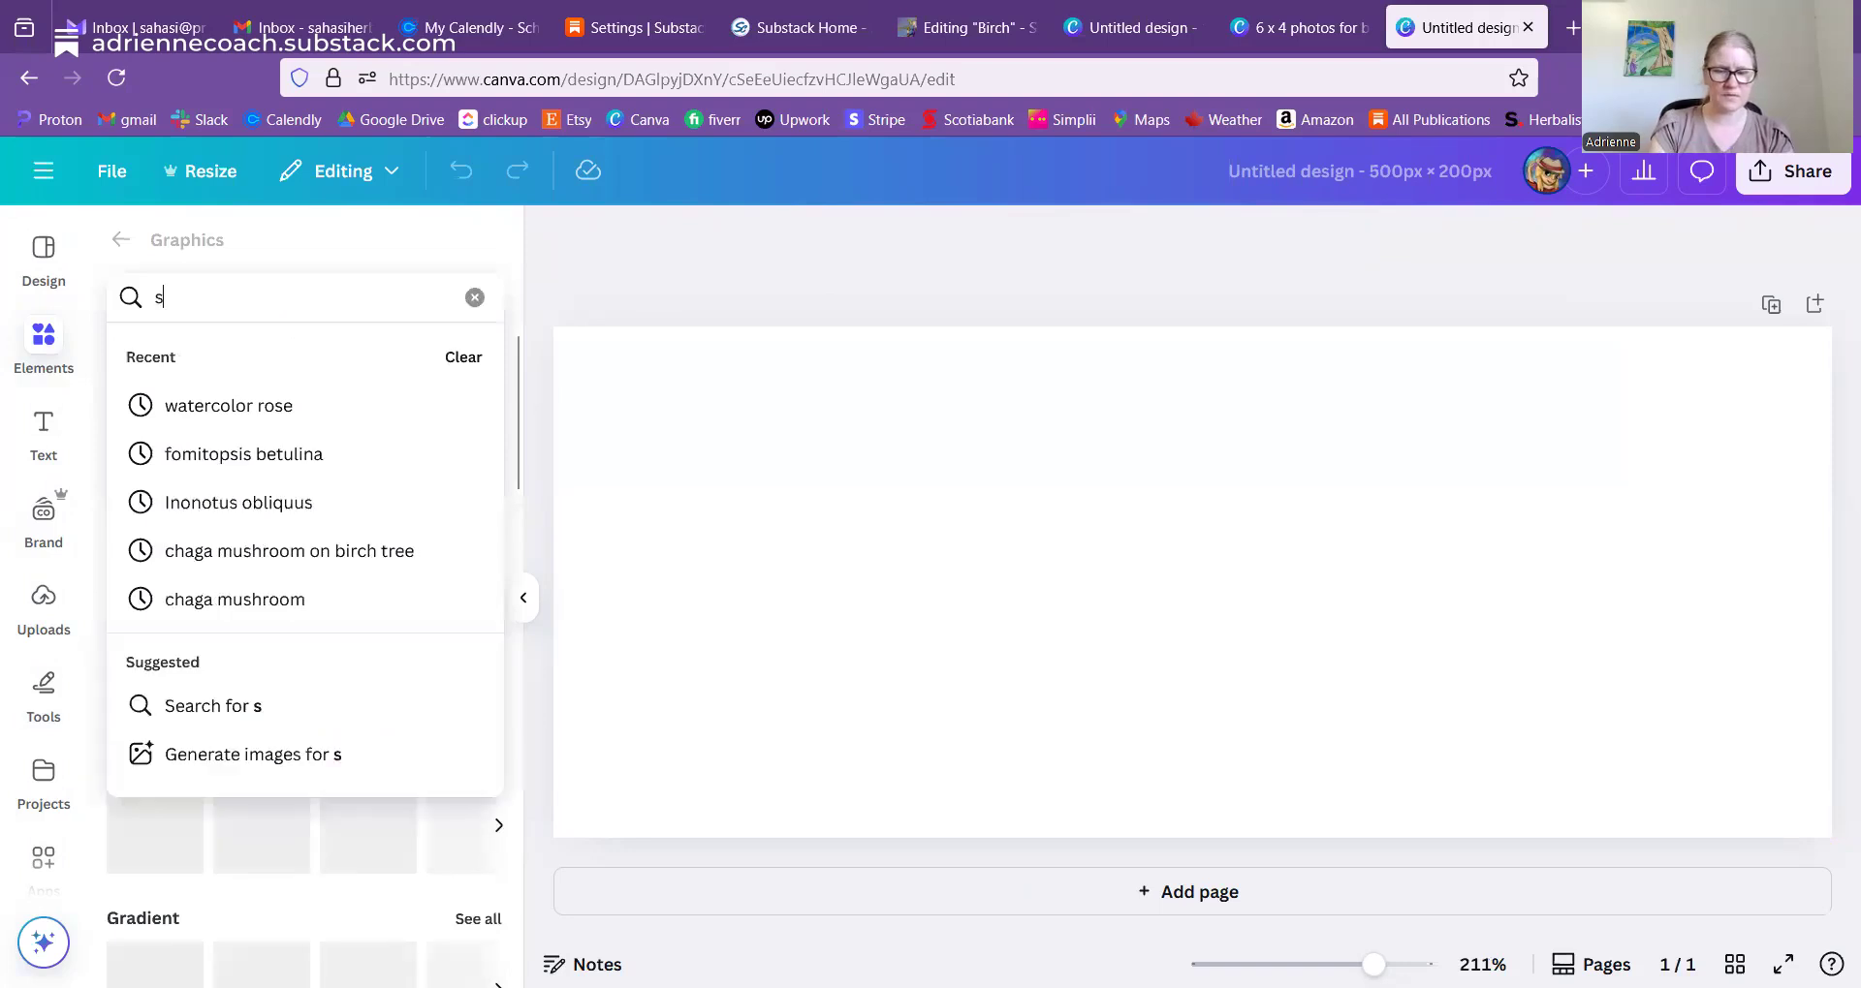
type("quiggle")
key("Return")
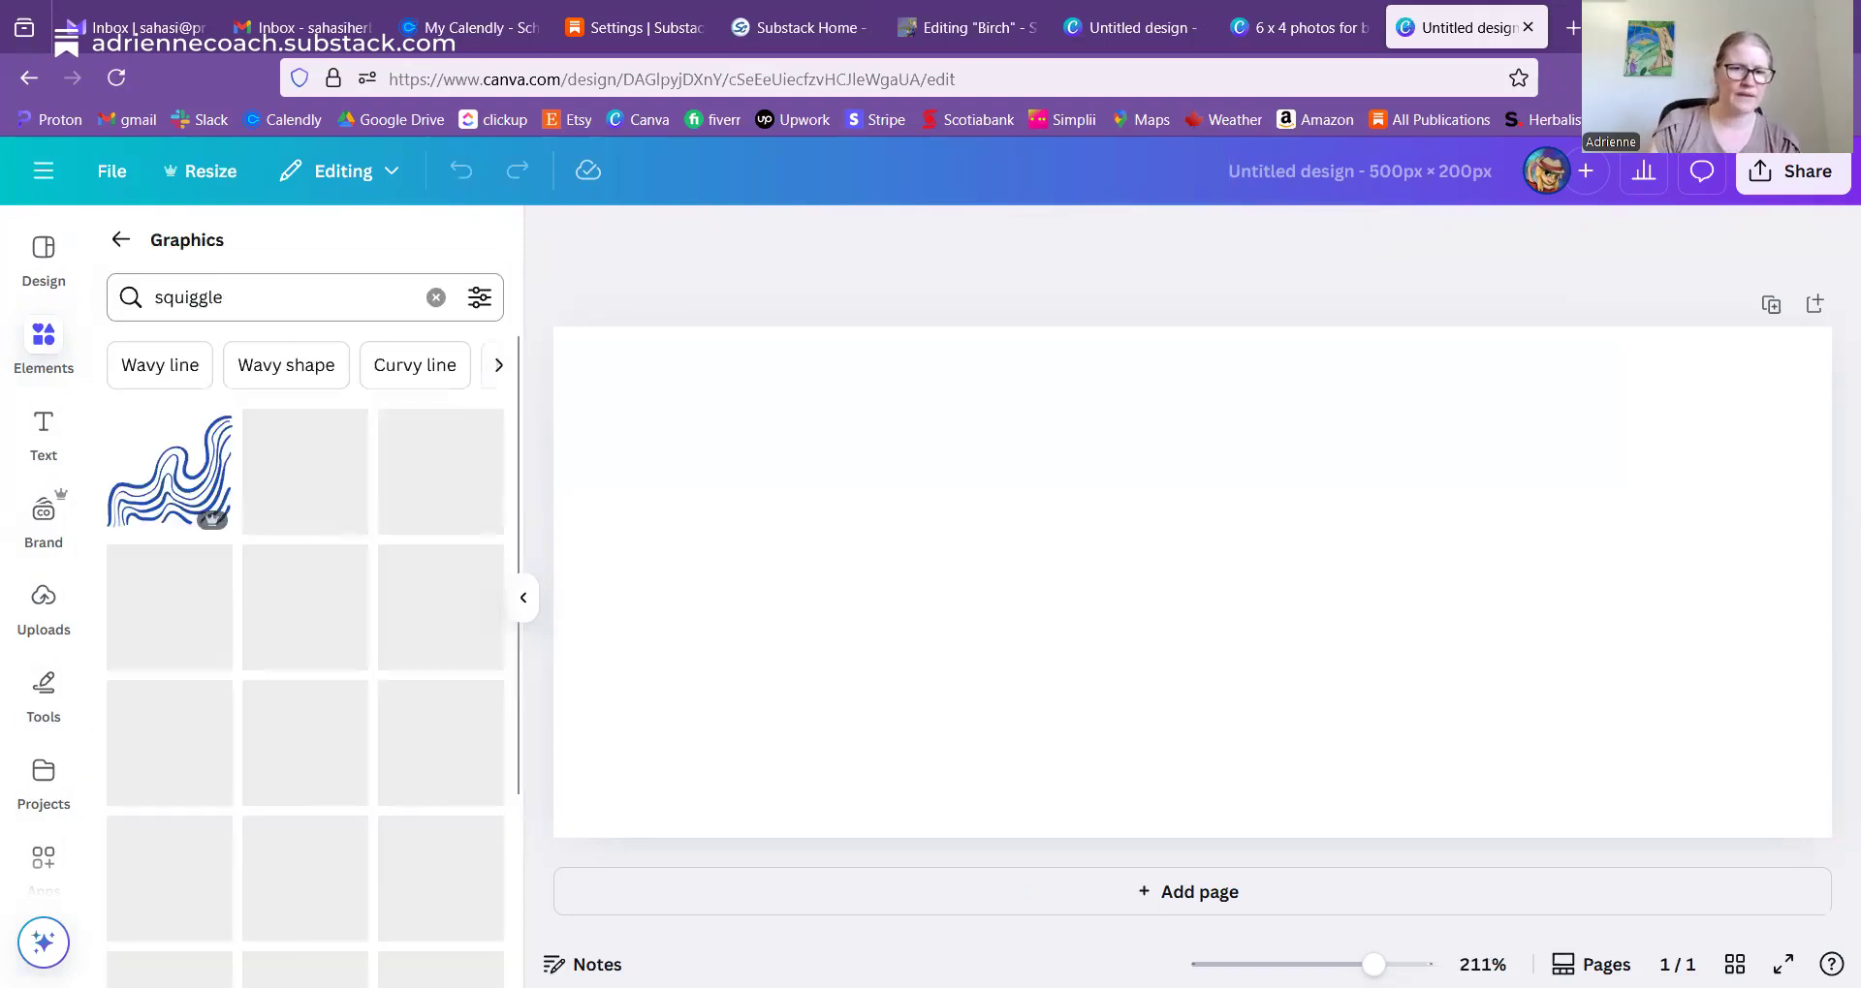
scroll(382, 737, "down", 5)
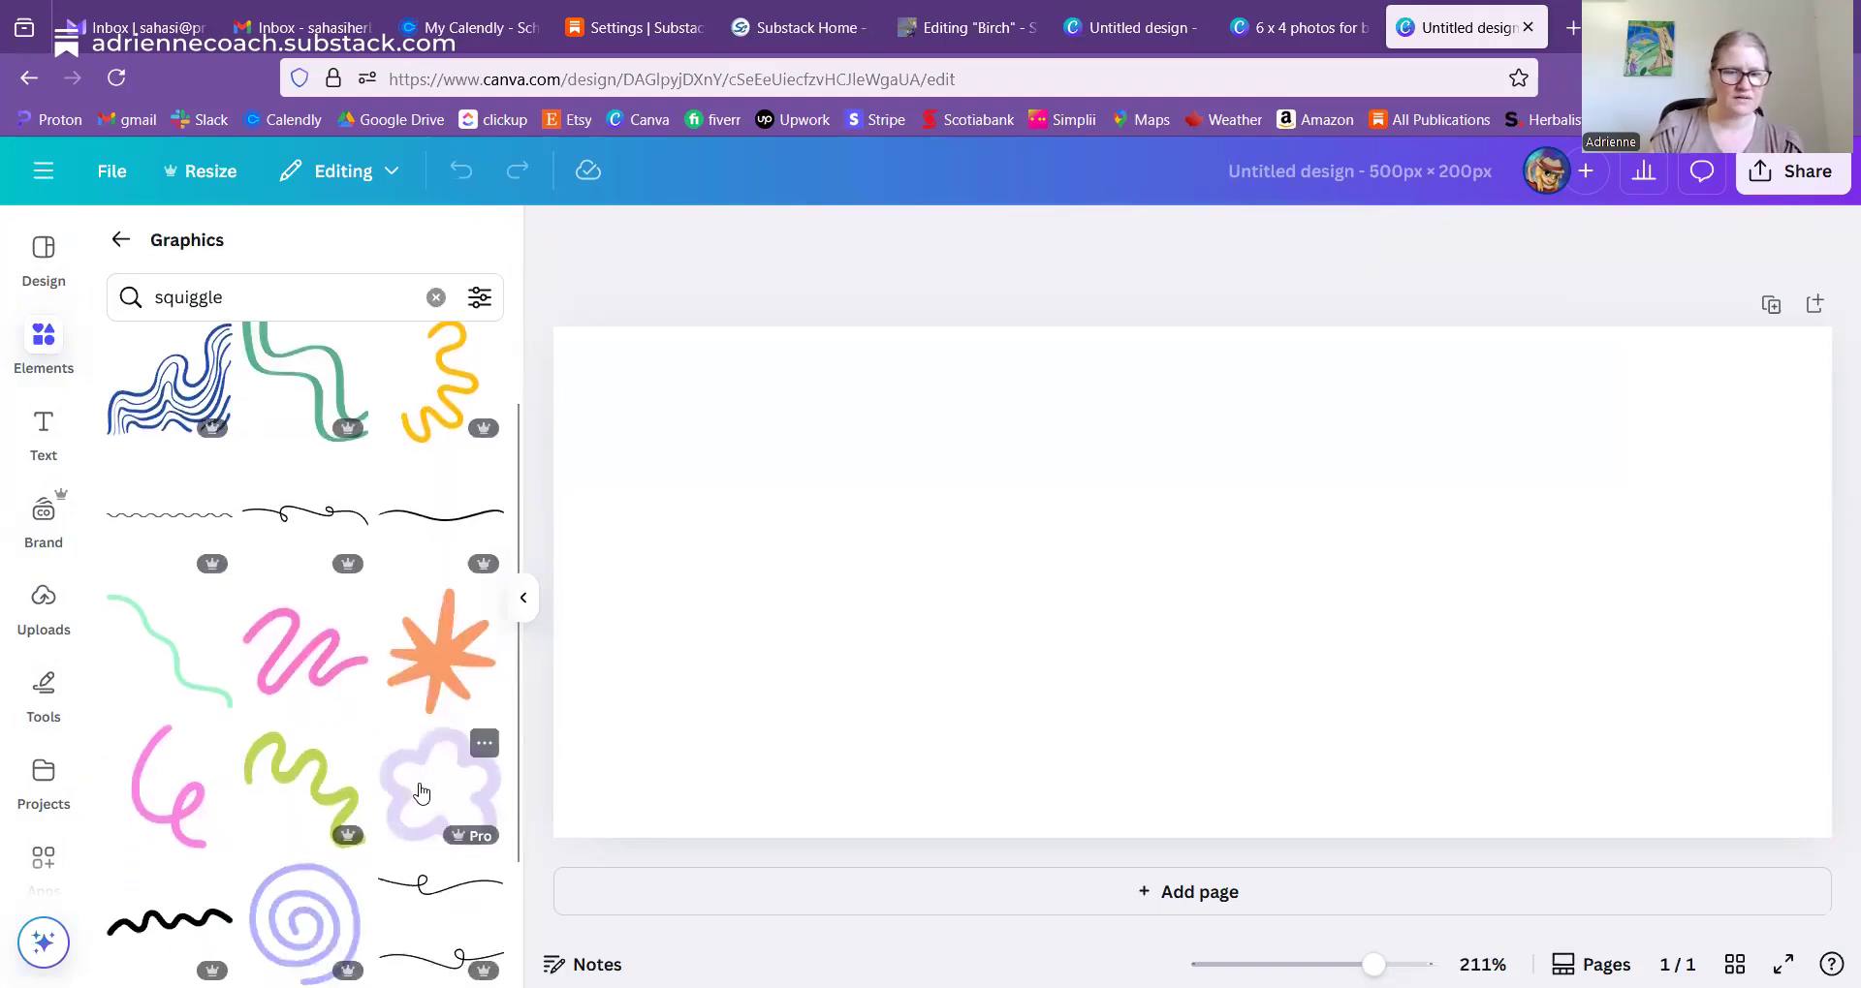
- Add the blue looped squiggle from a "horizontal squiggle" graphics search to the page and rotate it 90° clockwise so it lies horizontally
left_click(156, 300)
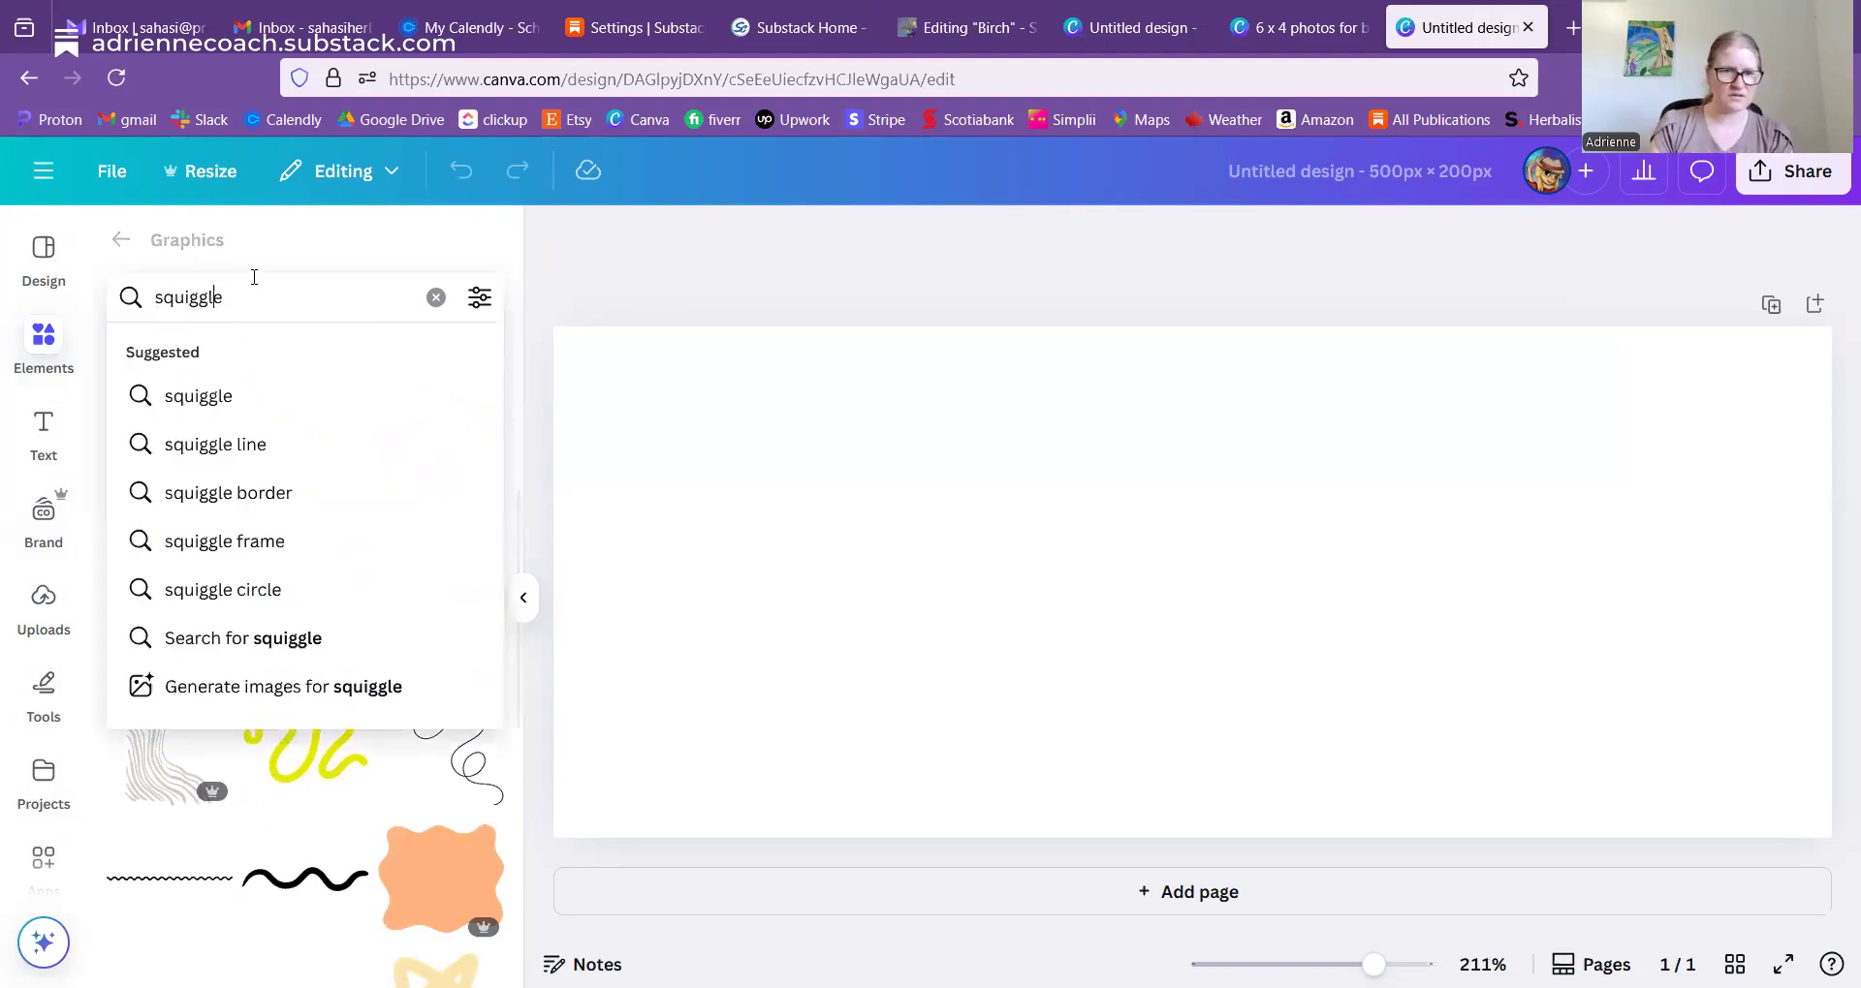
type("horizontal")
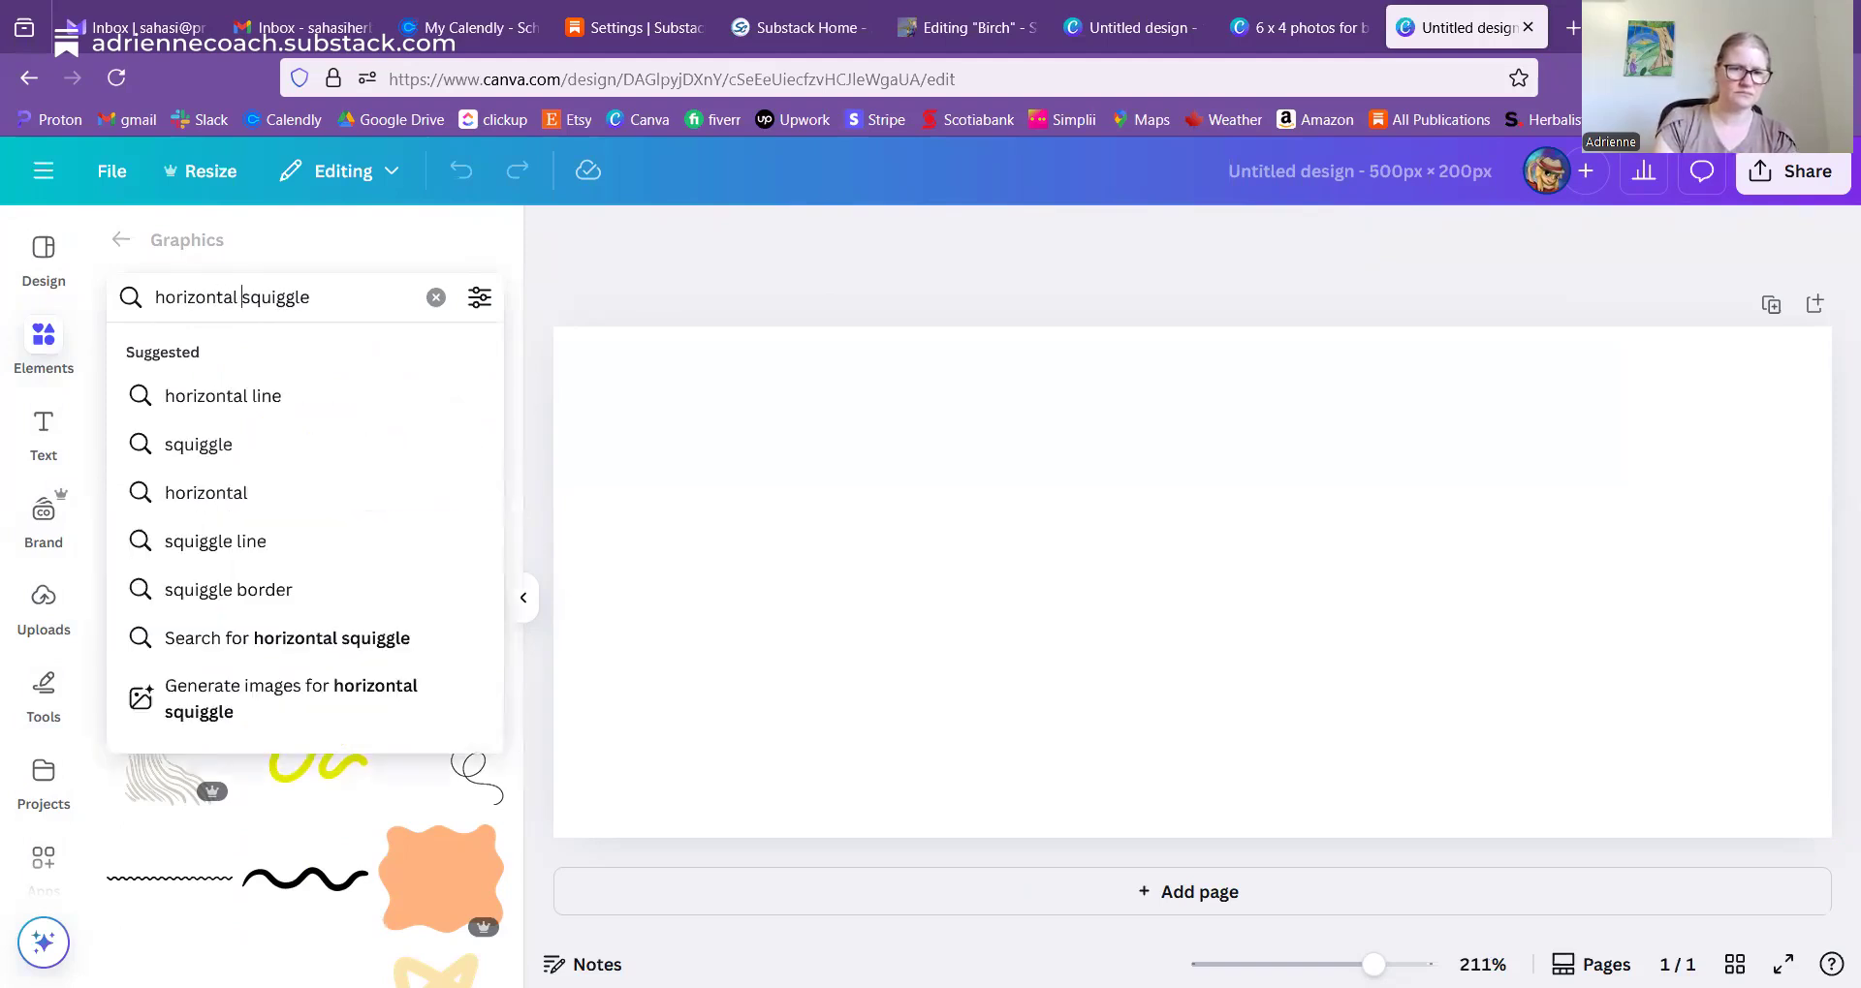
key("Return")
scroll(407, 659, "down", 5)
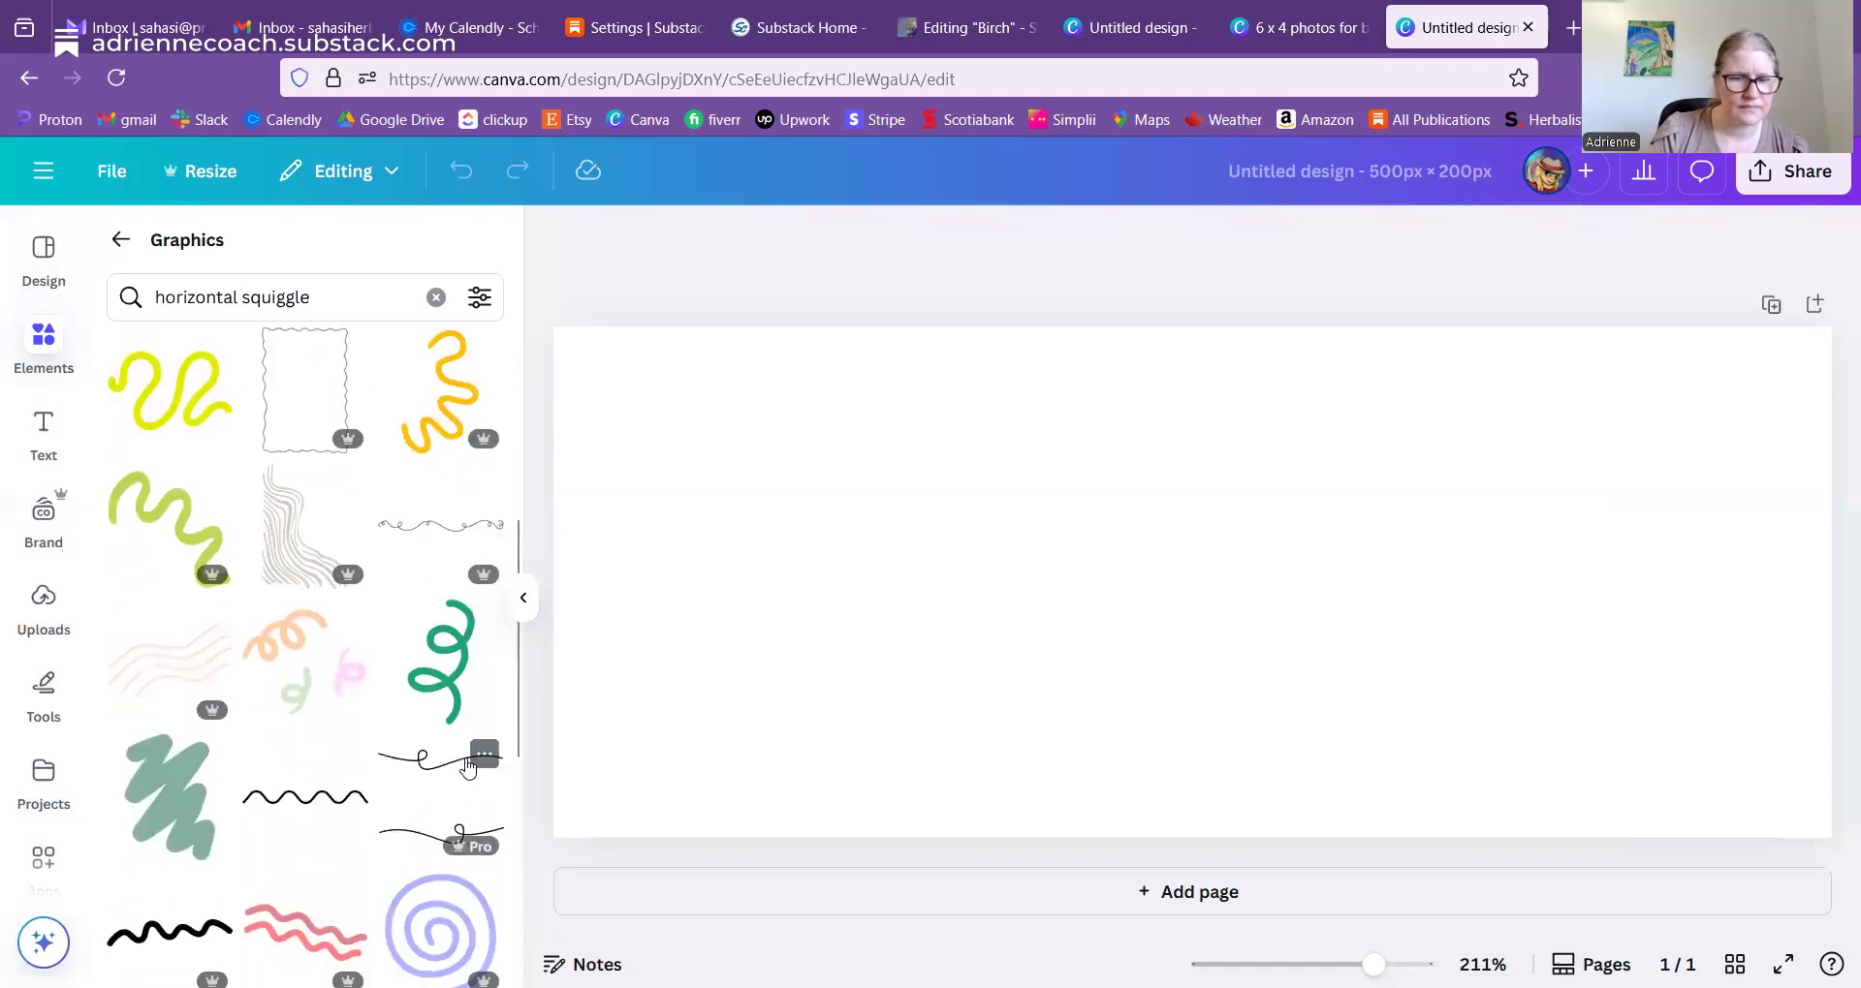
scroll(468, 768, "down", 5)
scroll(468, 767, "down", 5)
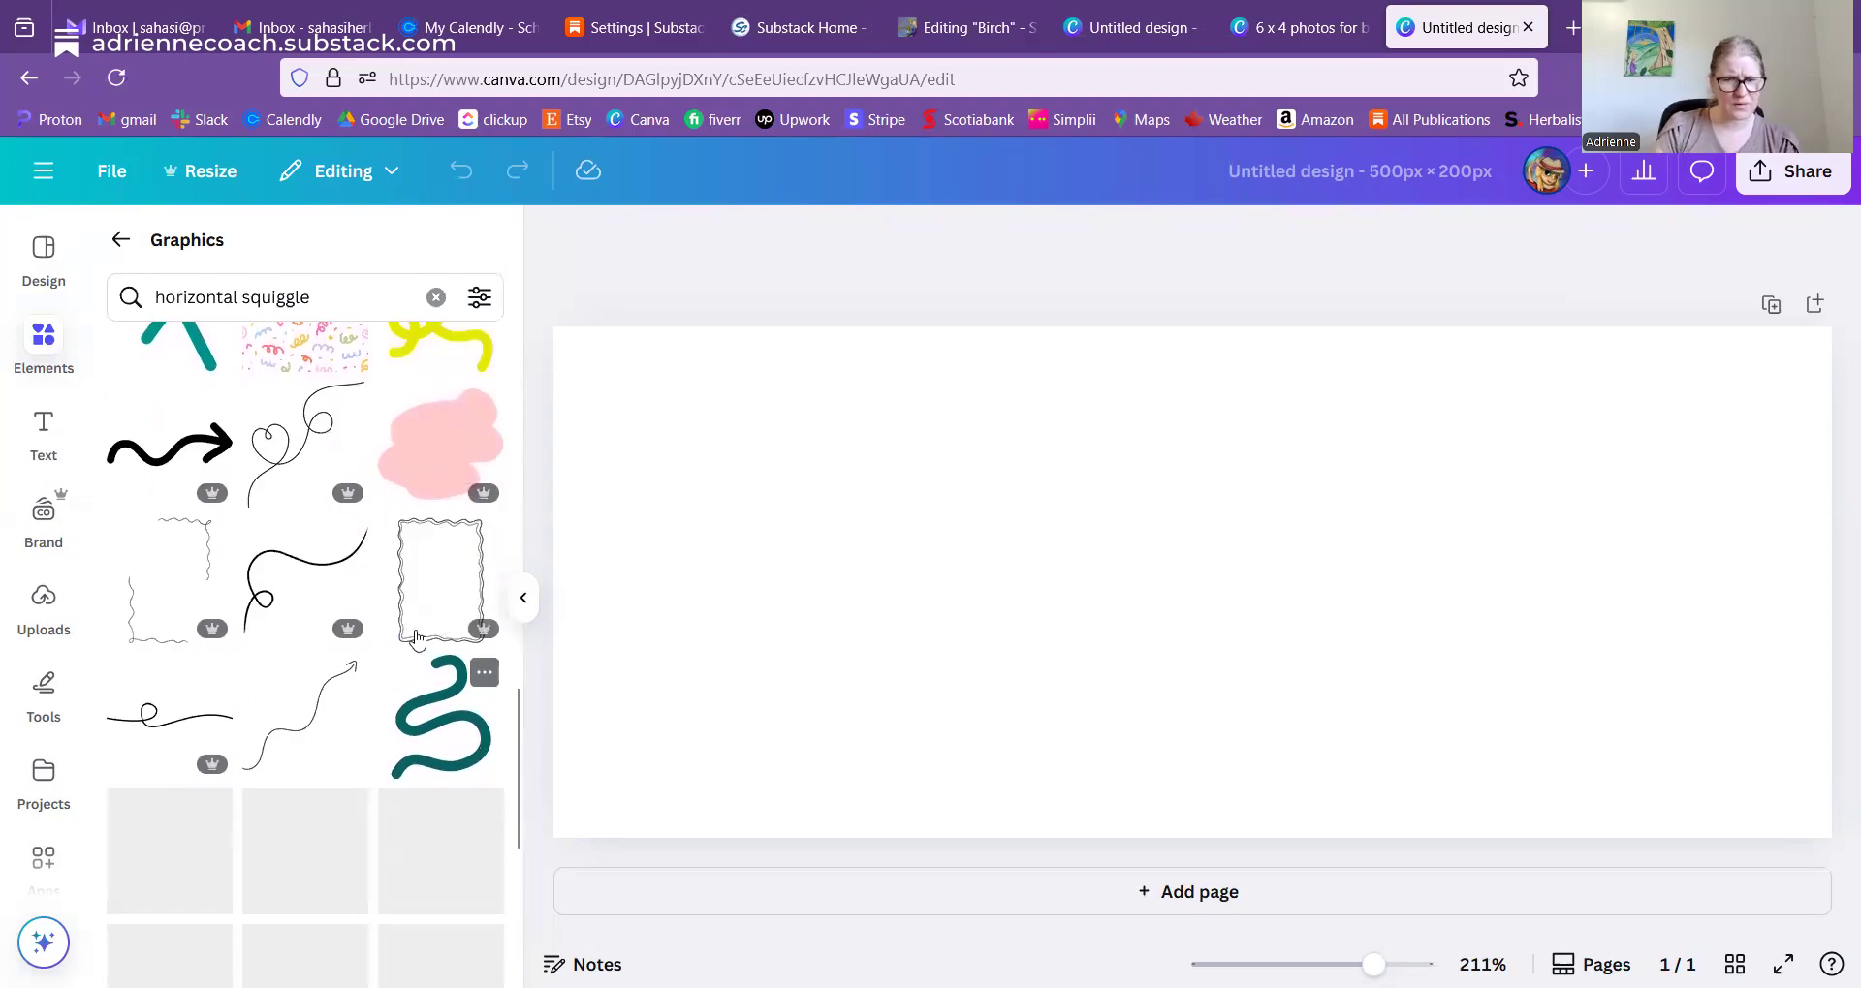
scroll(430, 775, "down", 3)
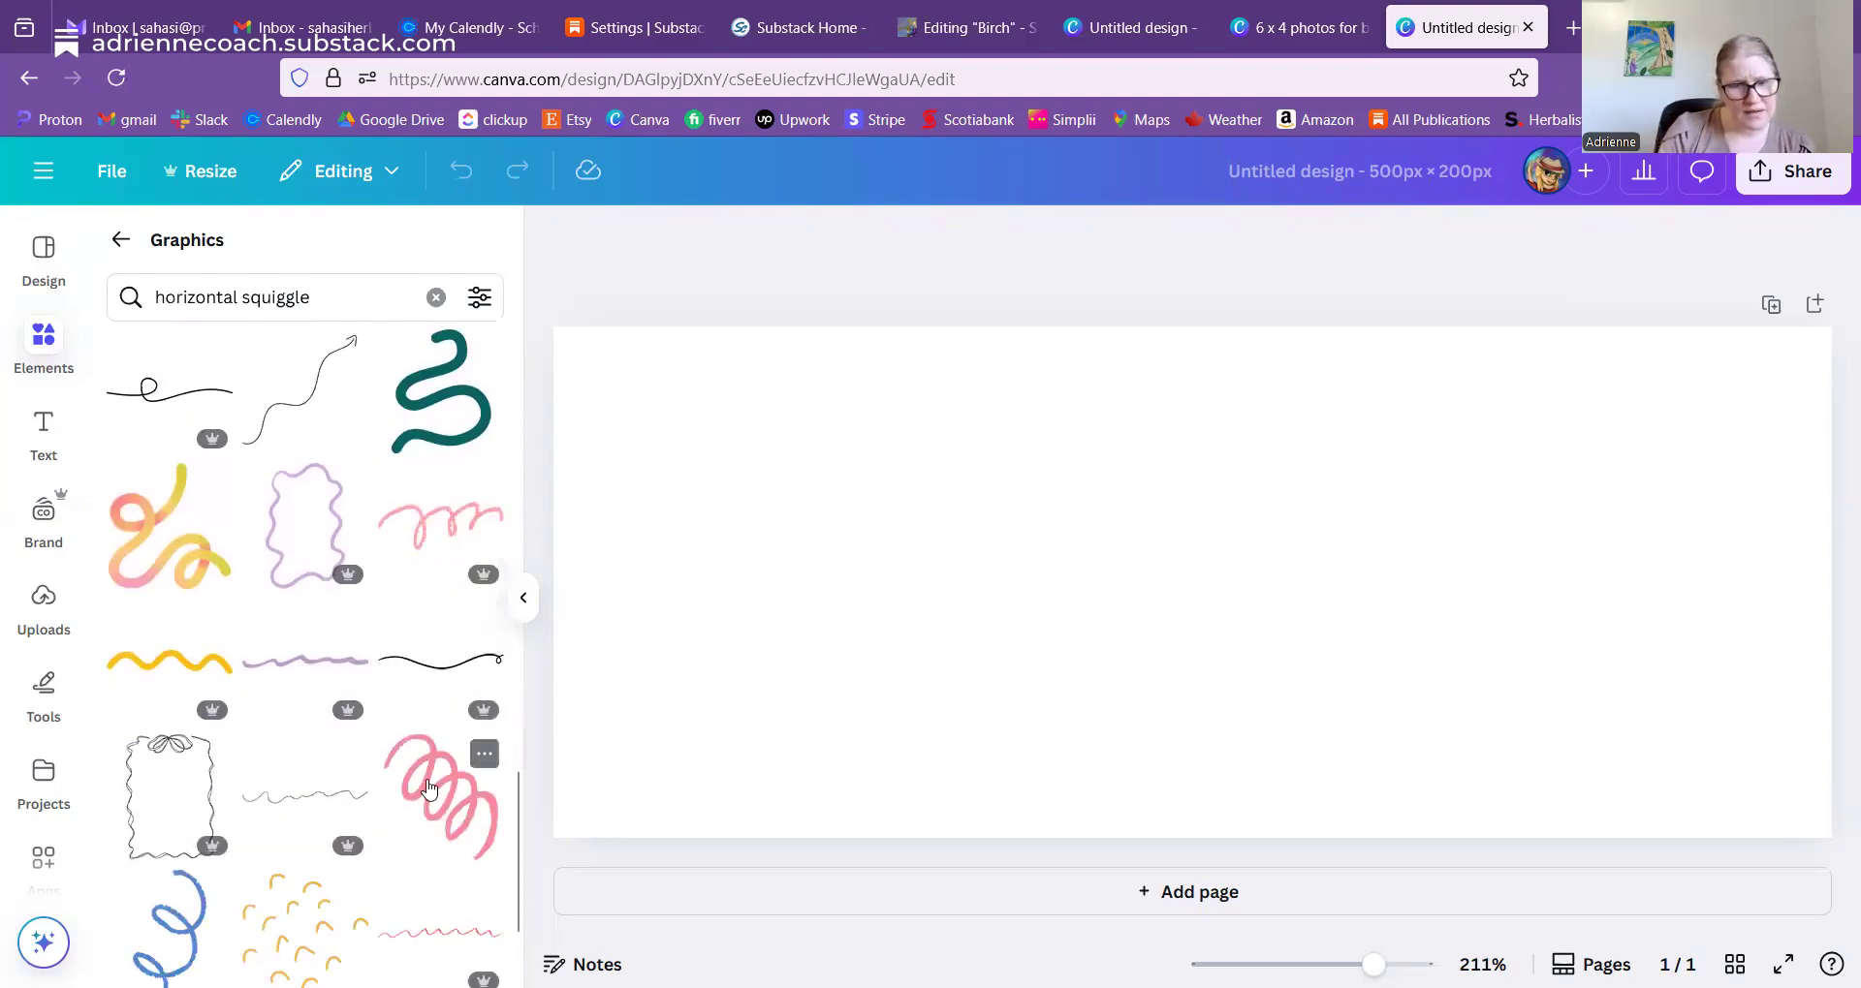
scroll(421, 763, "down", 3)
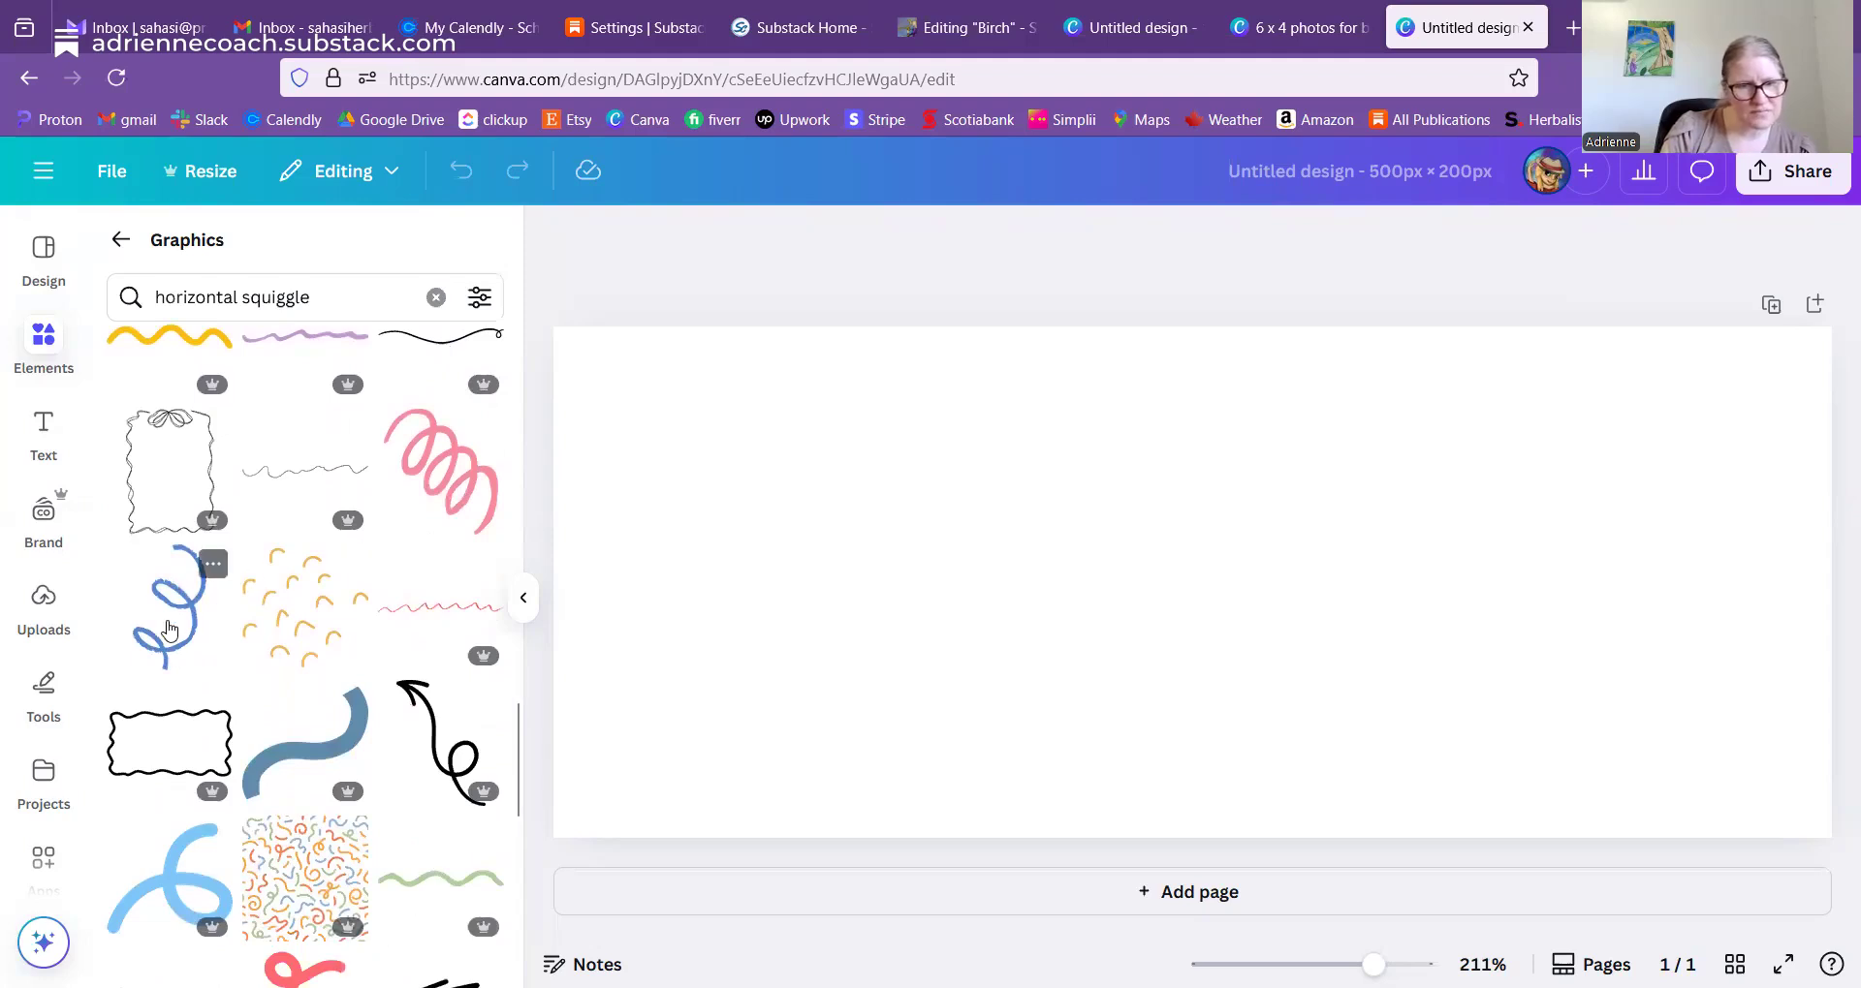
left_click(170, 625)
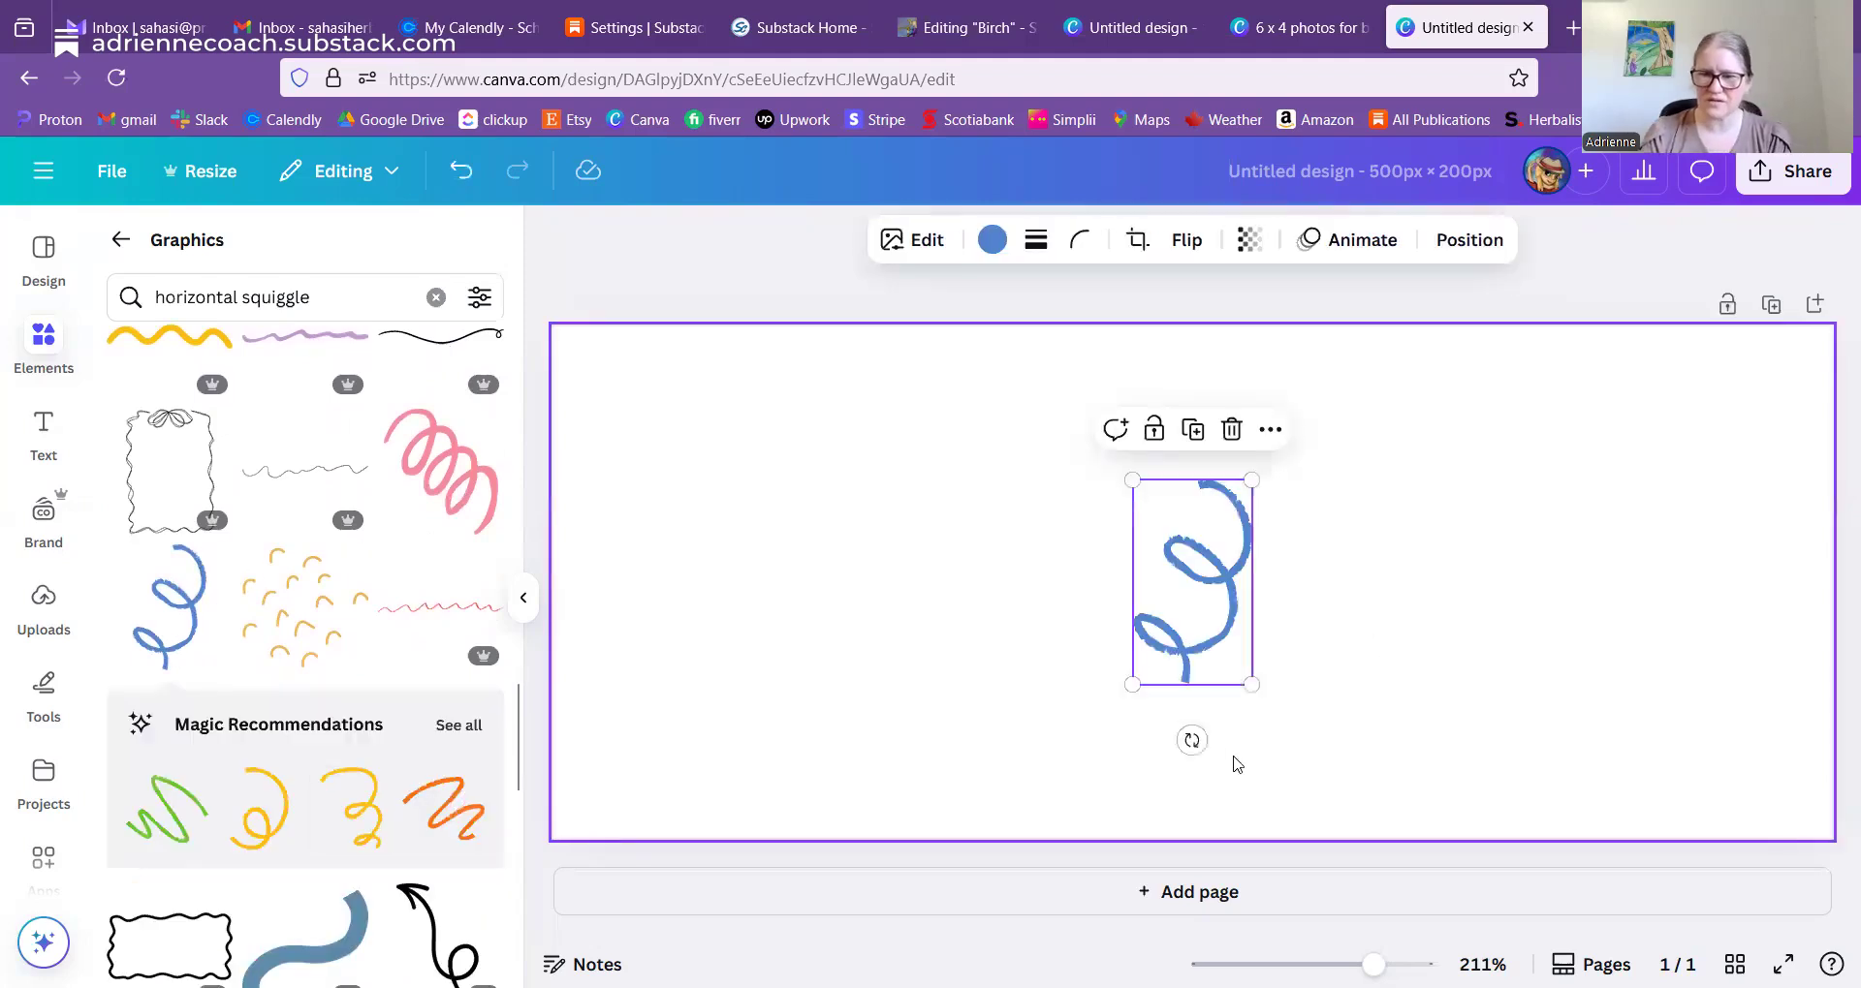
mouse_move(1192, 740)
left_mouse_down()
mouse_move(1066, 690)
mouse_move(1001, 585)
left_mouse_up()
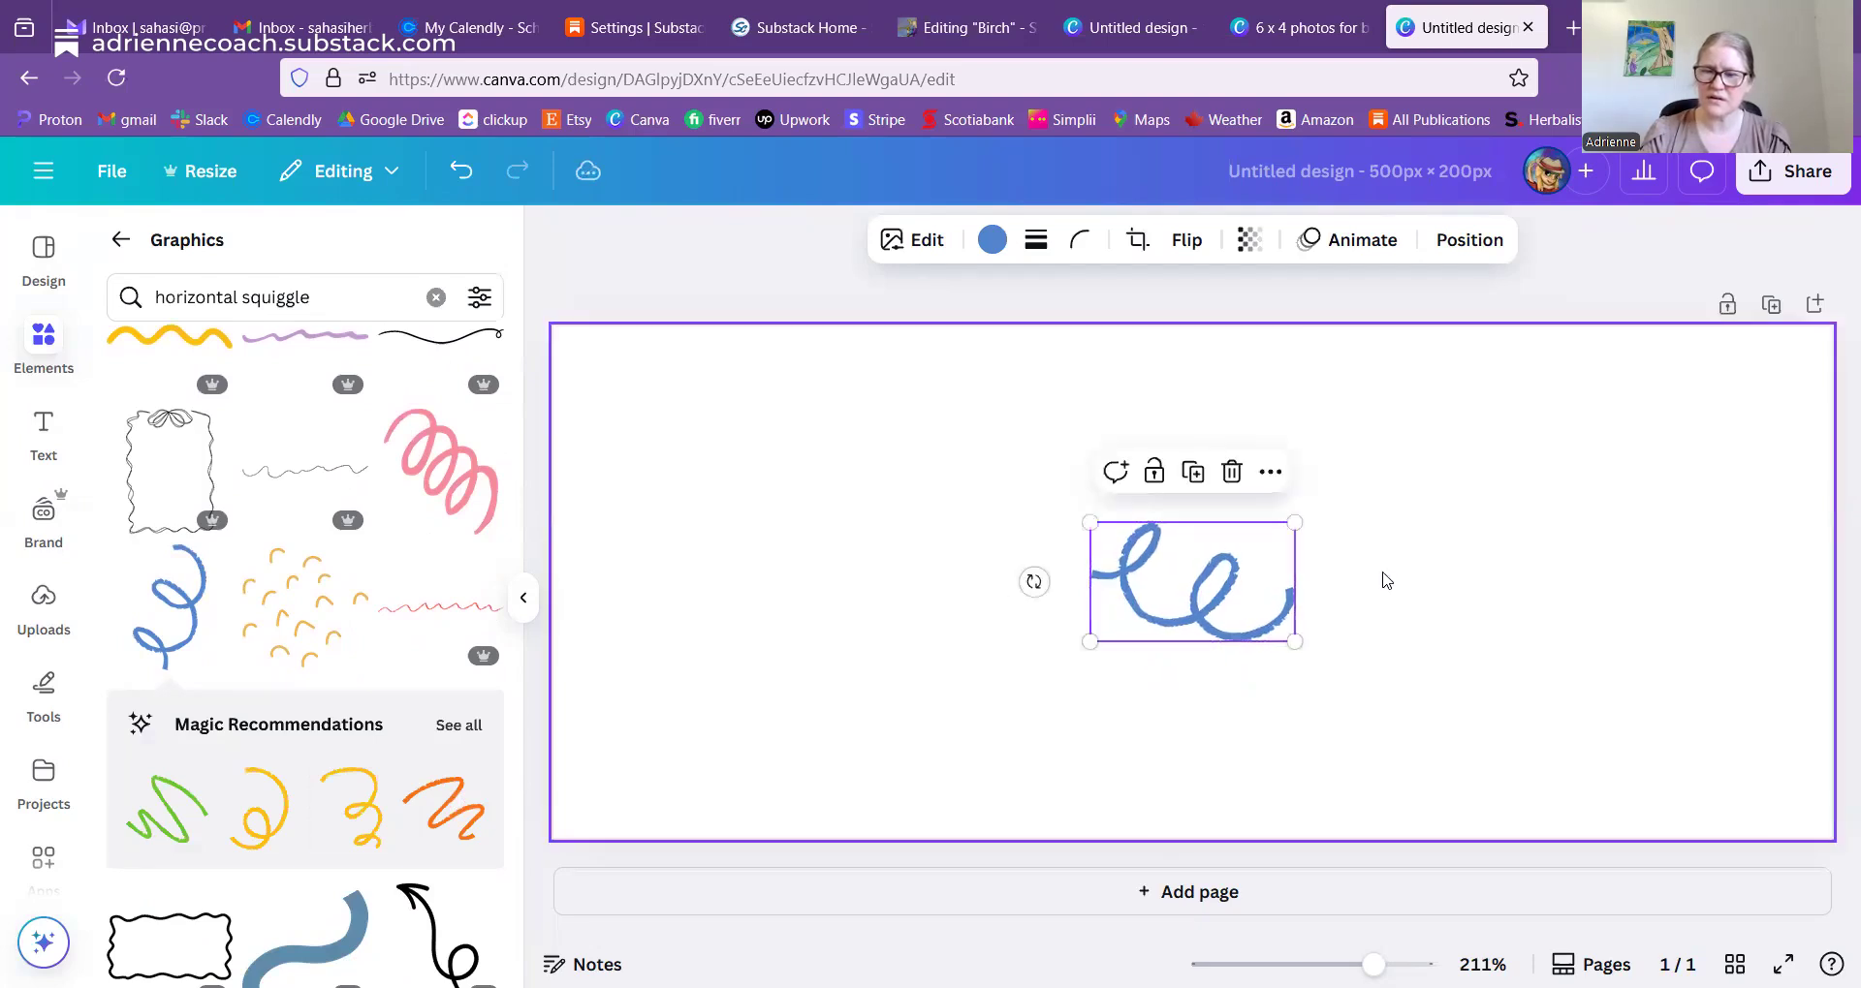
- Recolour the squiggle light orange, enlarge it to about the full page height and centre it on the page
left_click(992, 240)
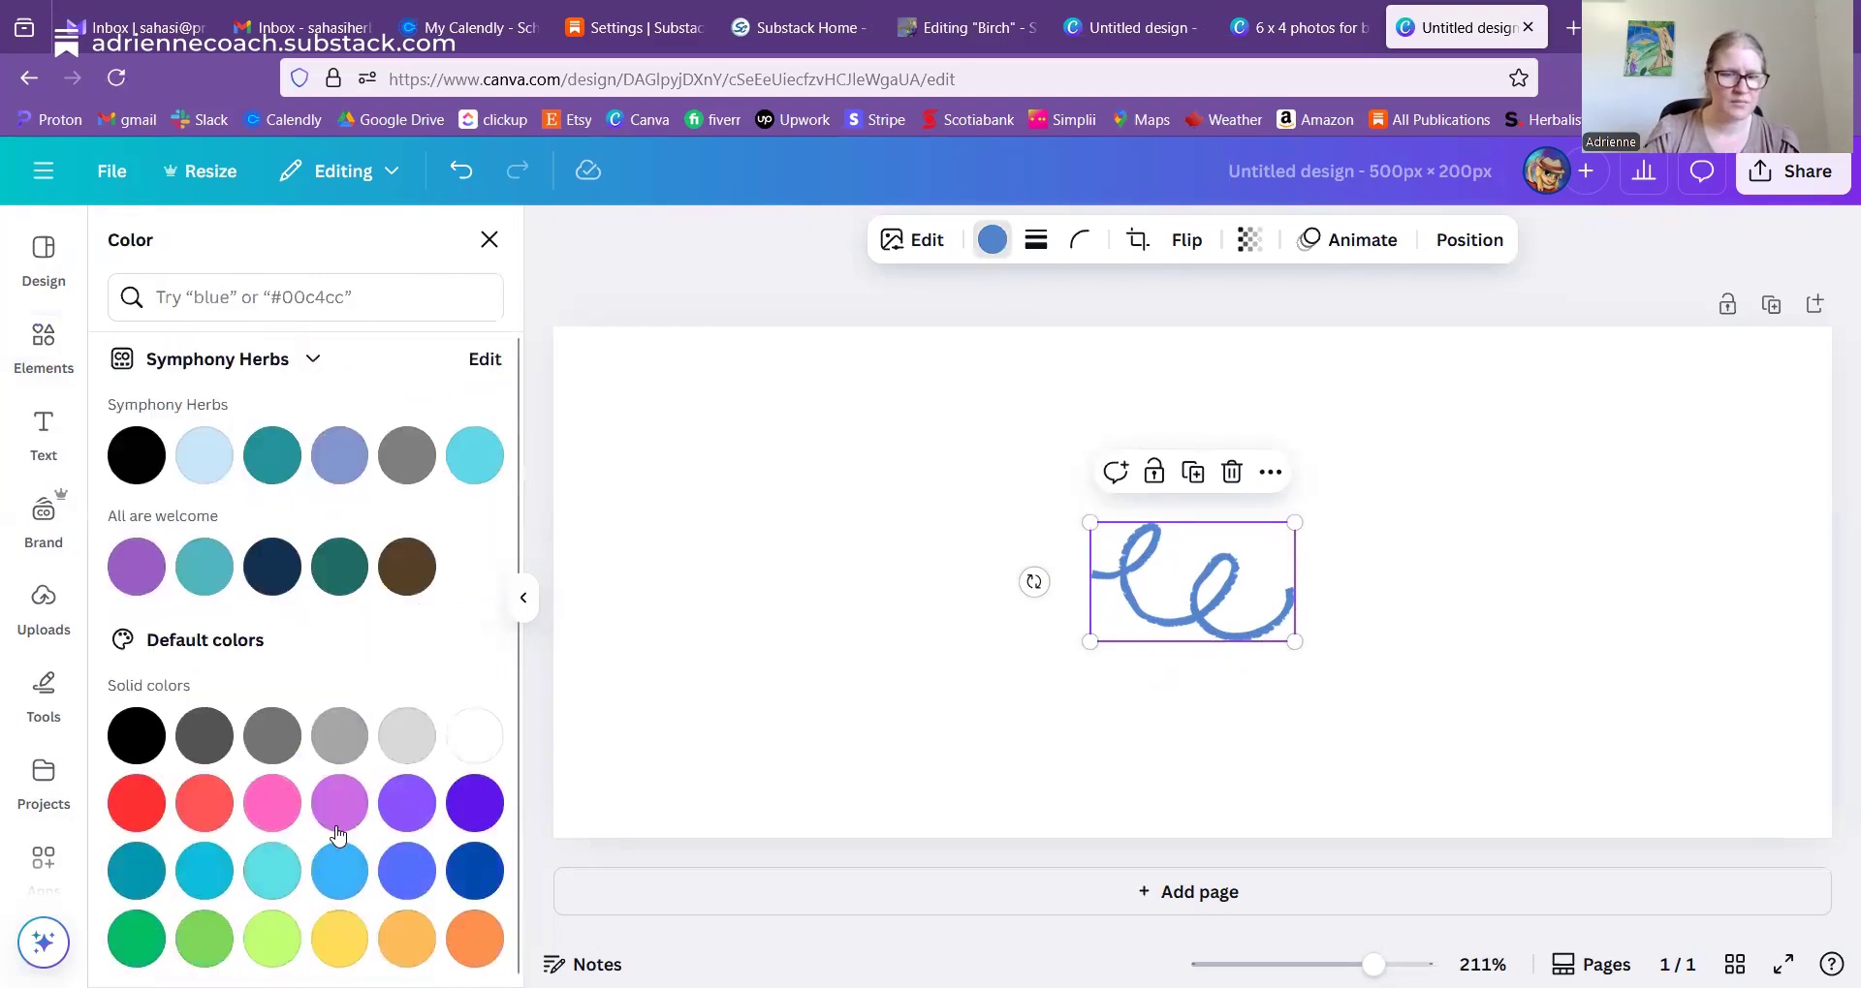
left_click(415, 954)
mouse_move(1211, 586)
left_mouse_down()
mouse_move(1120, 580)
mouse_move(694, 465)
mouse_move(672, 382)
left_mouse_up()
left_click_drag(757, 444, 1462, 785)
left_click_drag(967, 624, 1168, 620)
left_click(723, 531)
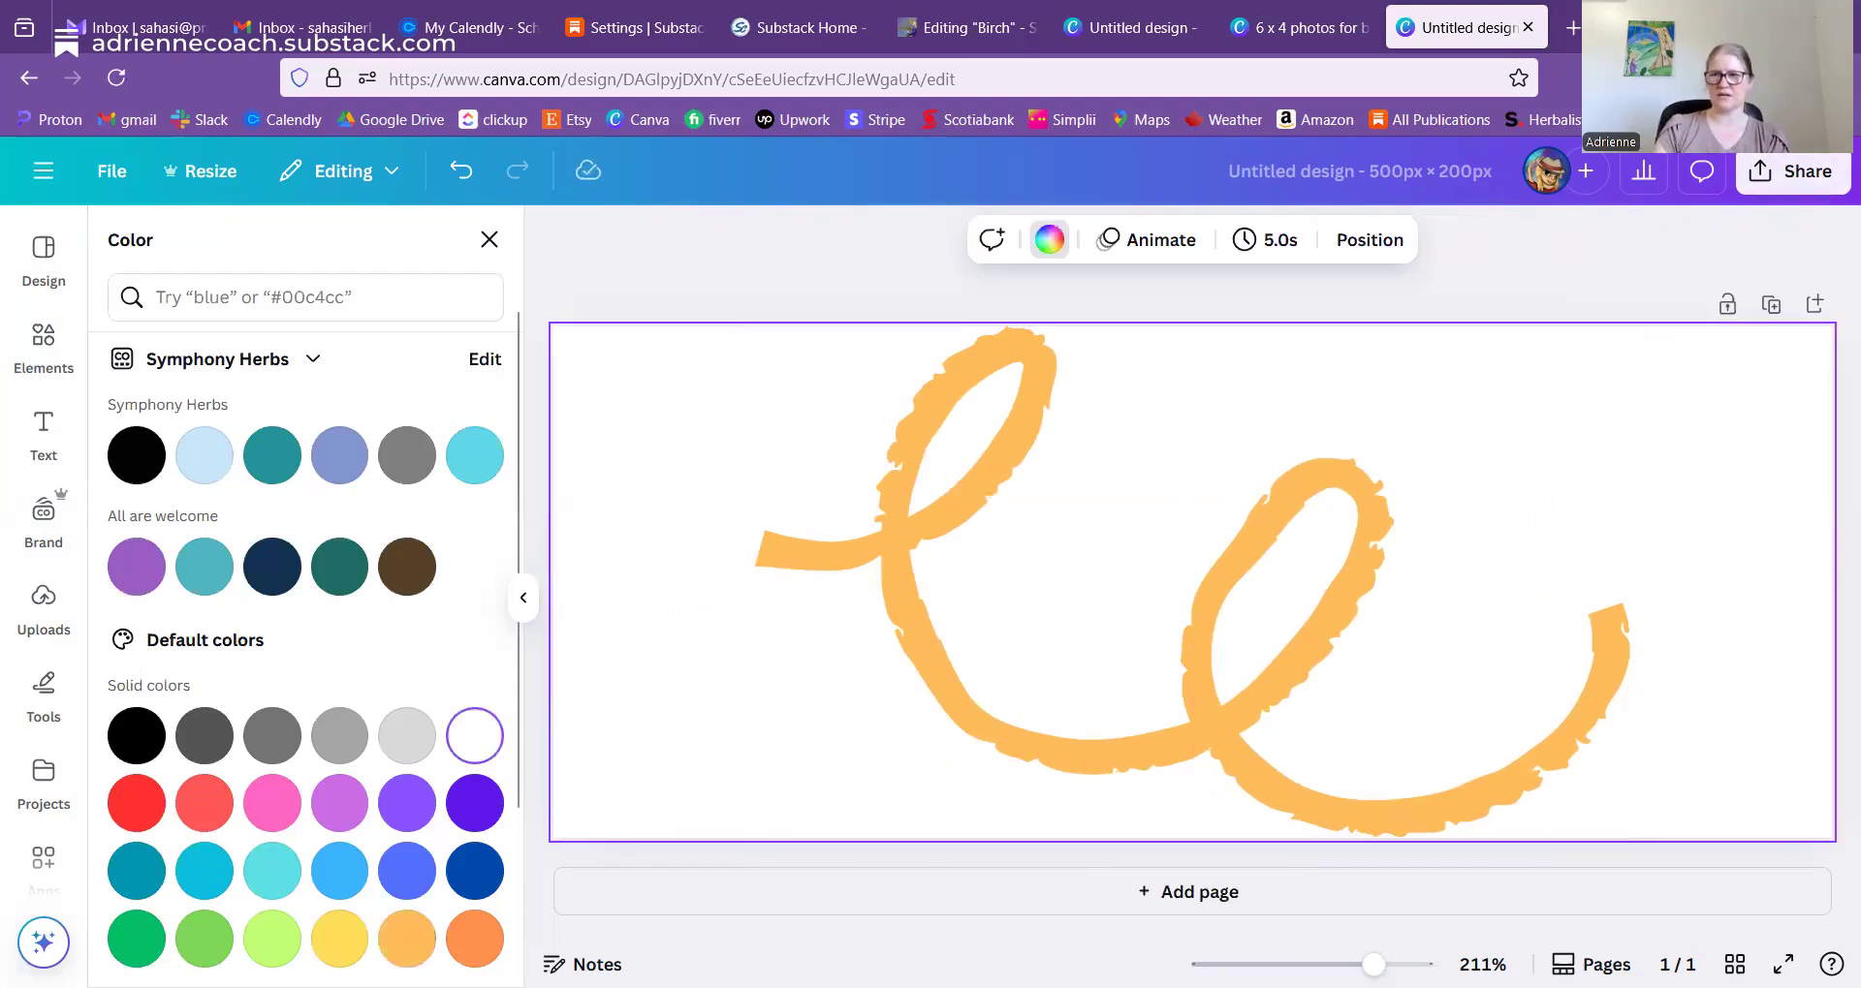
- Download the squiggle design as a 500 × 200 px PNG with a transparent background
left_click(1759, 172)
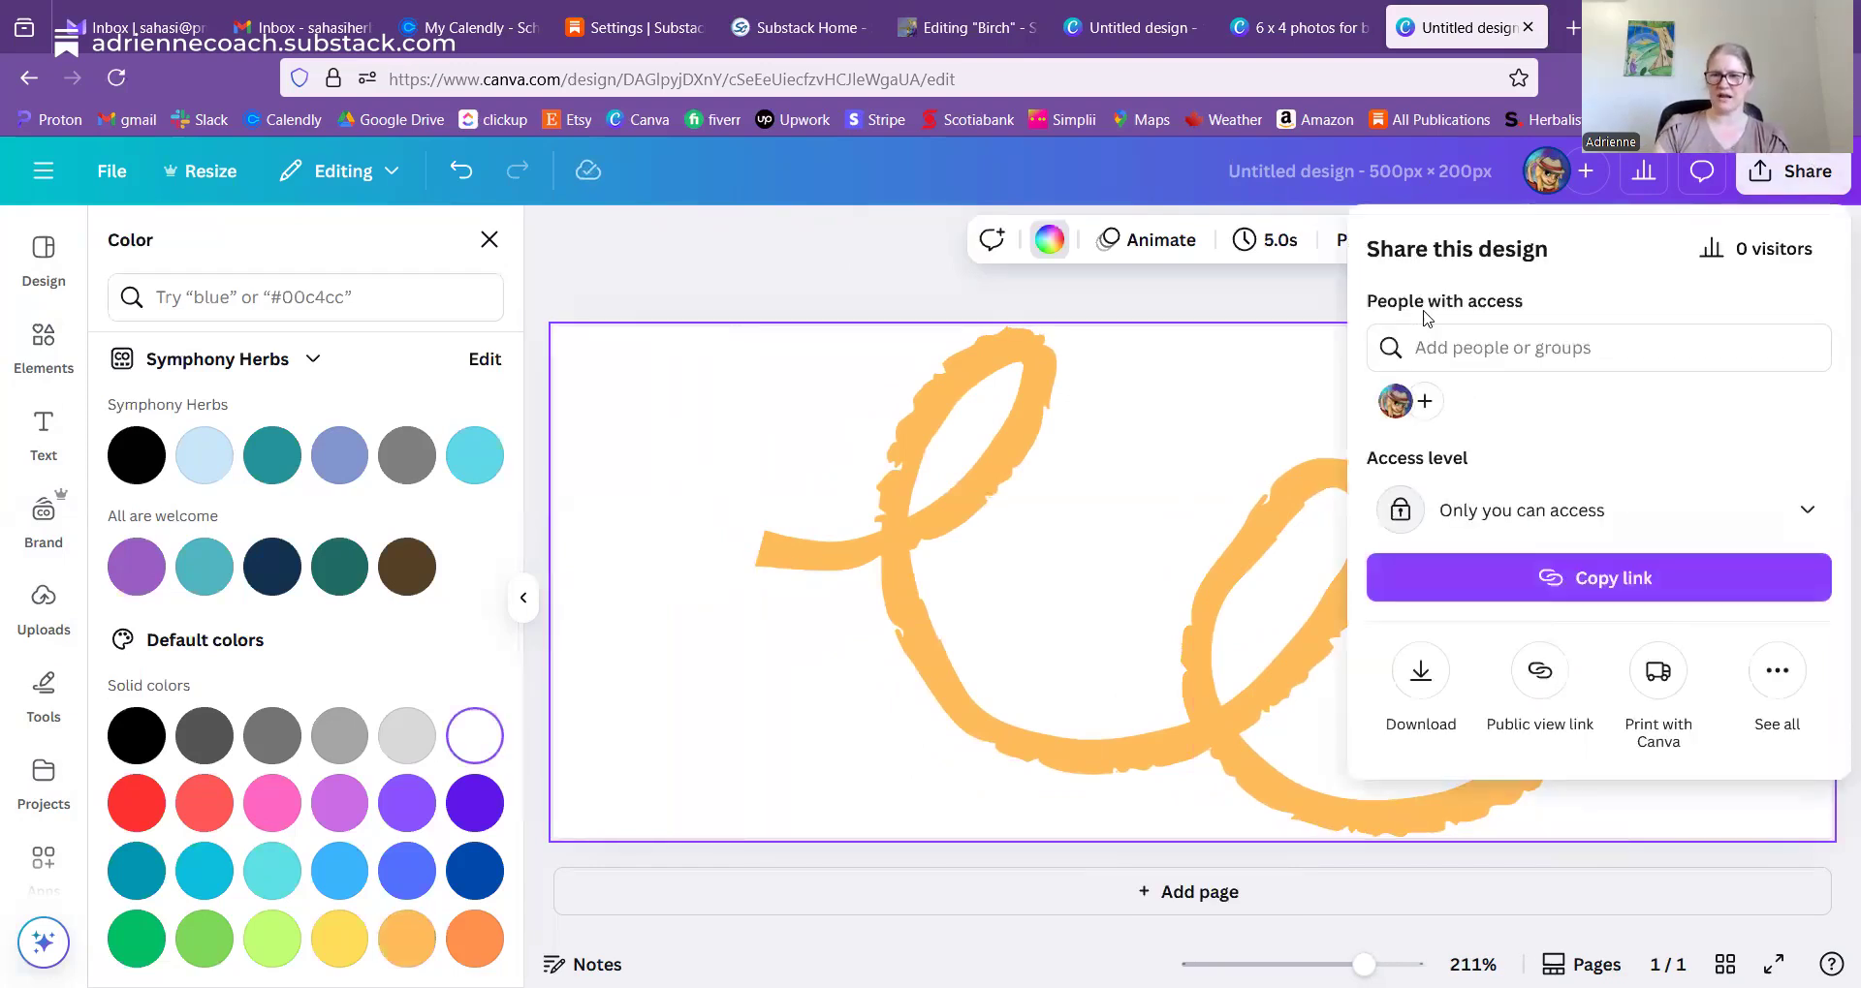
left_click(1417, 670)
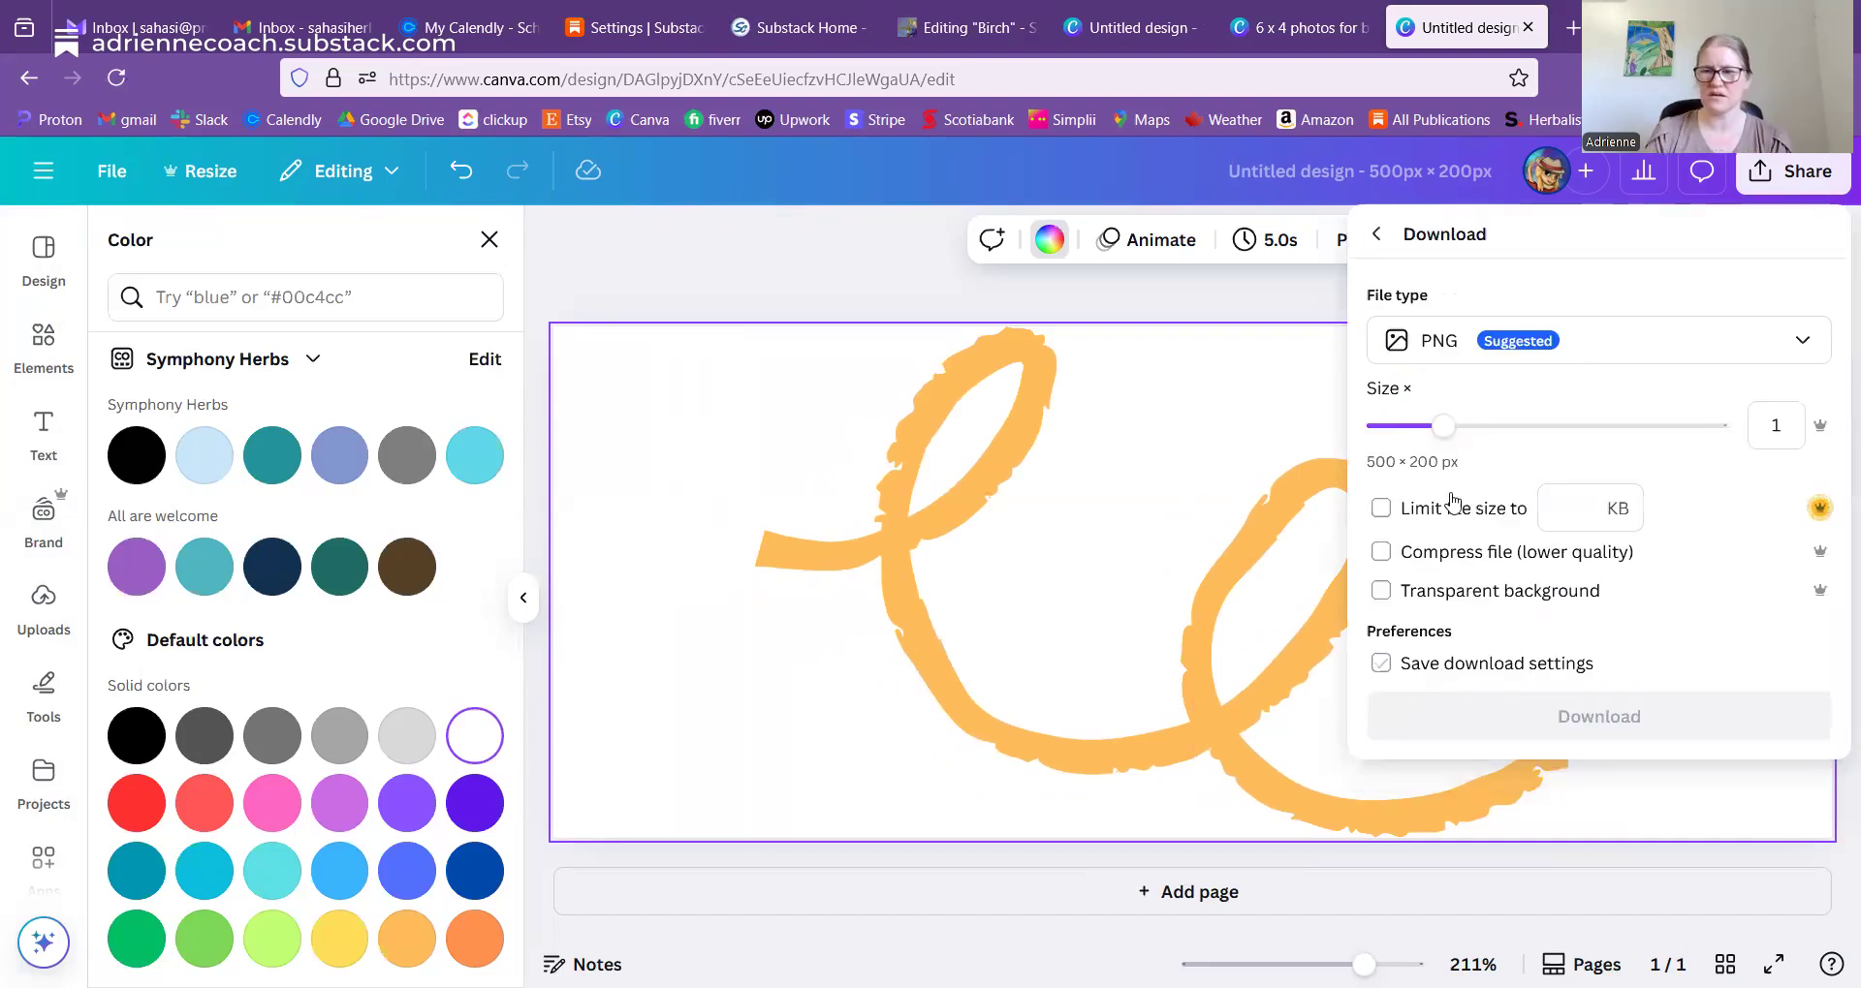
left_click(1386, 595)
left_click(1557, 717)
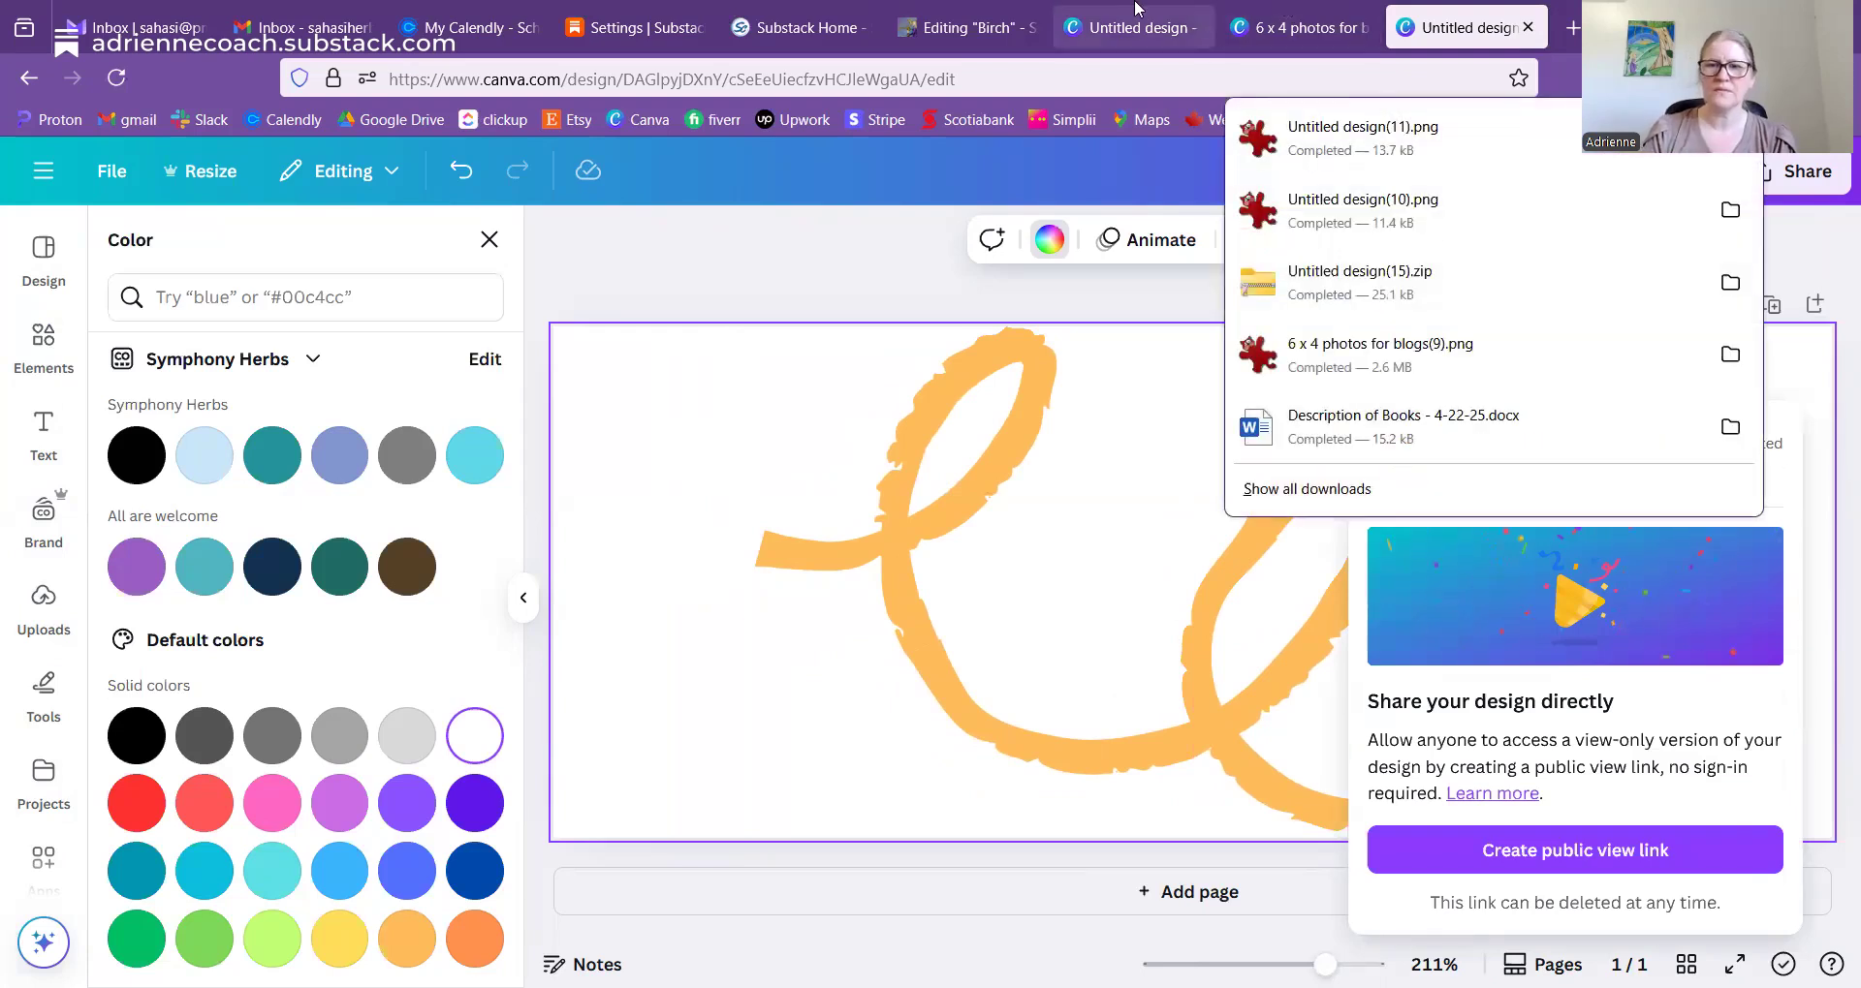
- Switch to the Substack "Birch" post and insert Untitled design(11).png on a new line above the "Medicinal Properties of Birch" heading
left_click(976, 10)
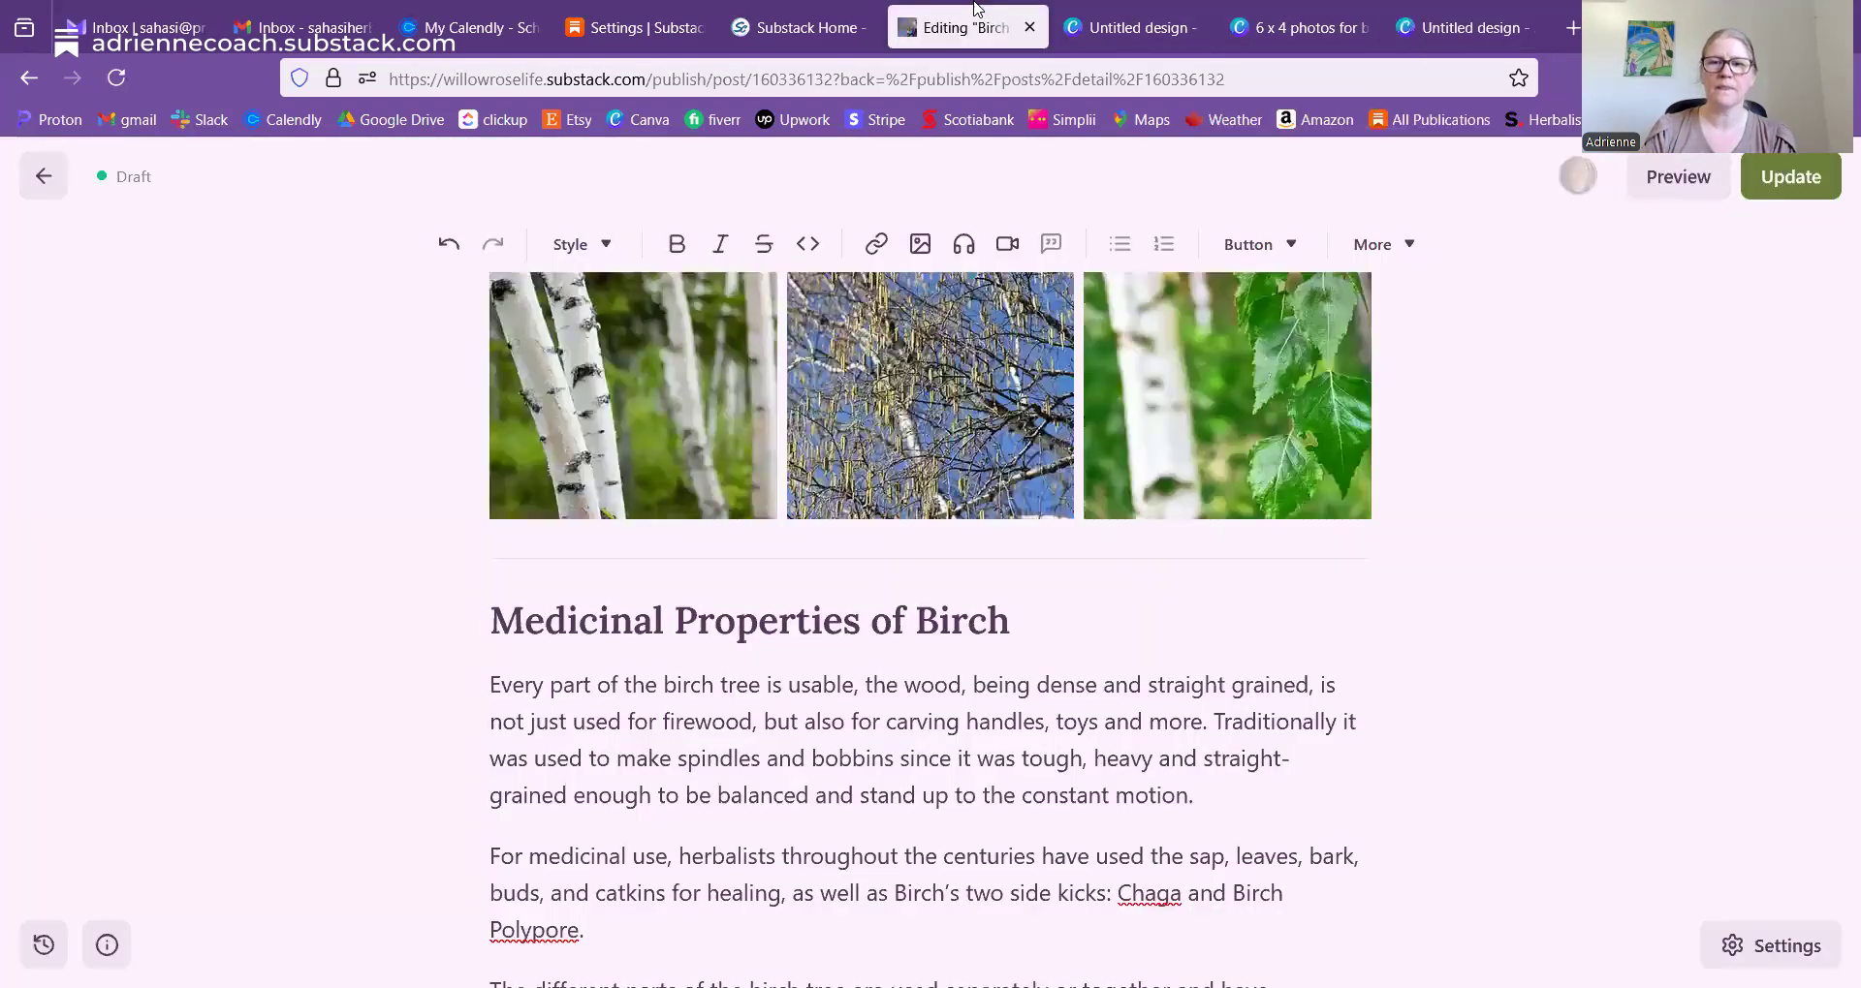
left_click(492, 621)
key("Return")
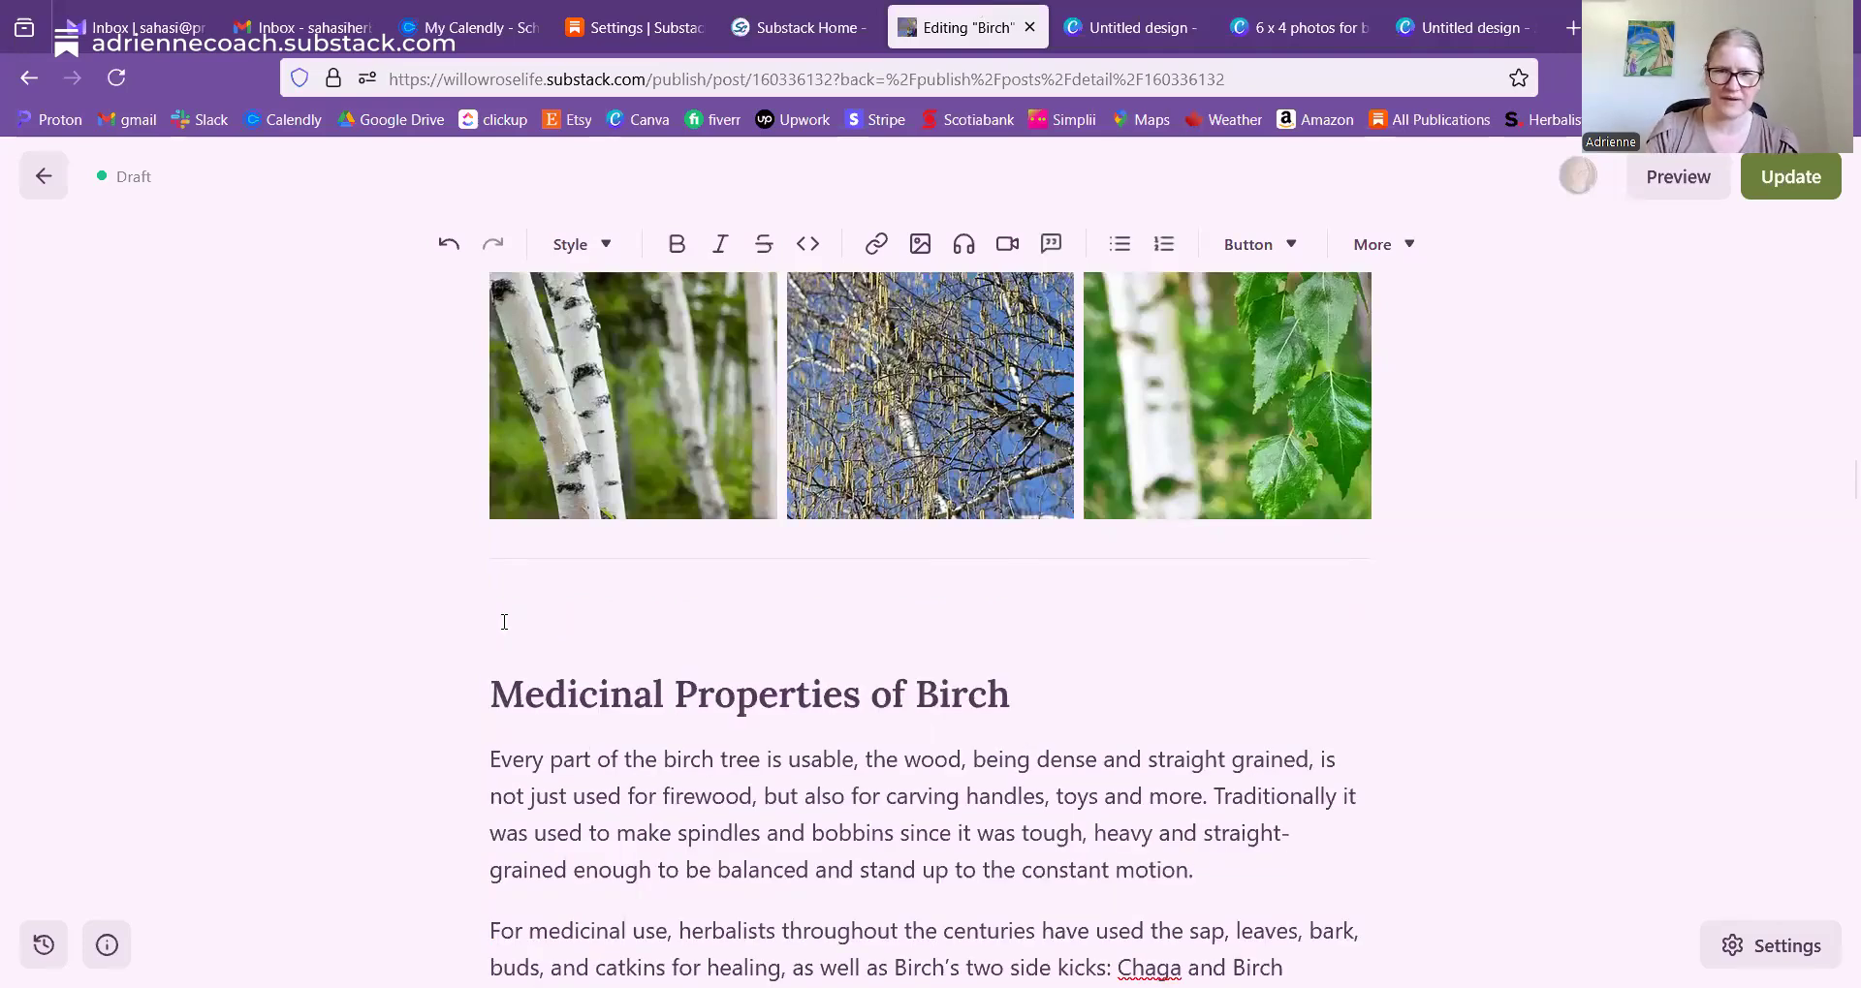
left_click(928, 254)
left_click(978, 304)
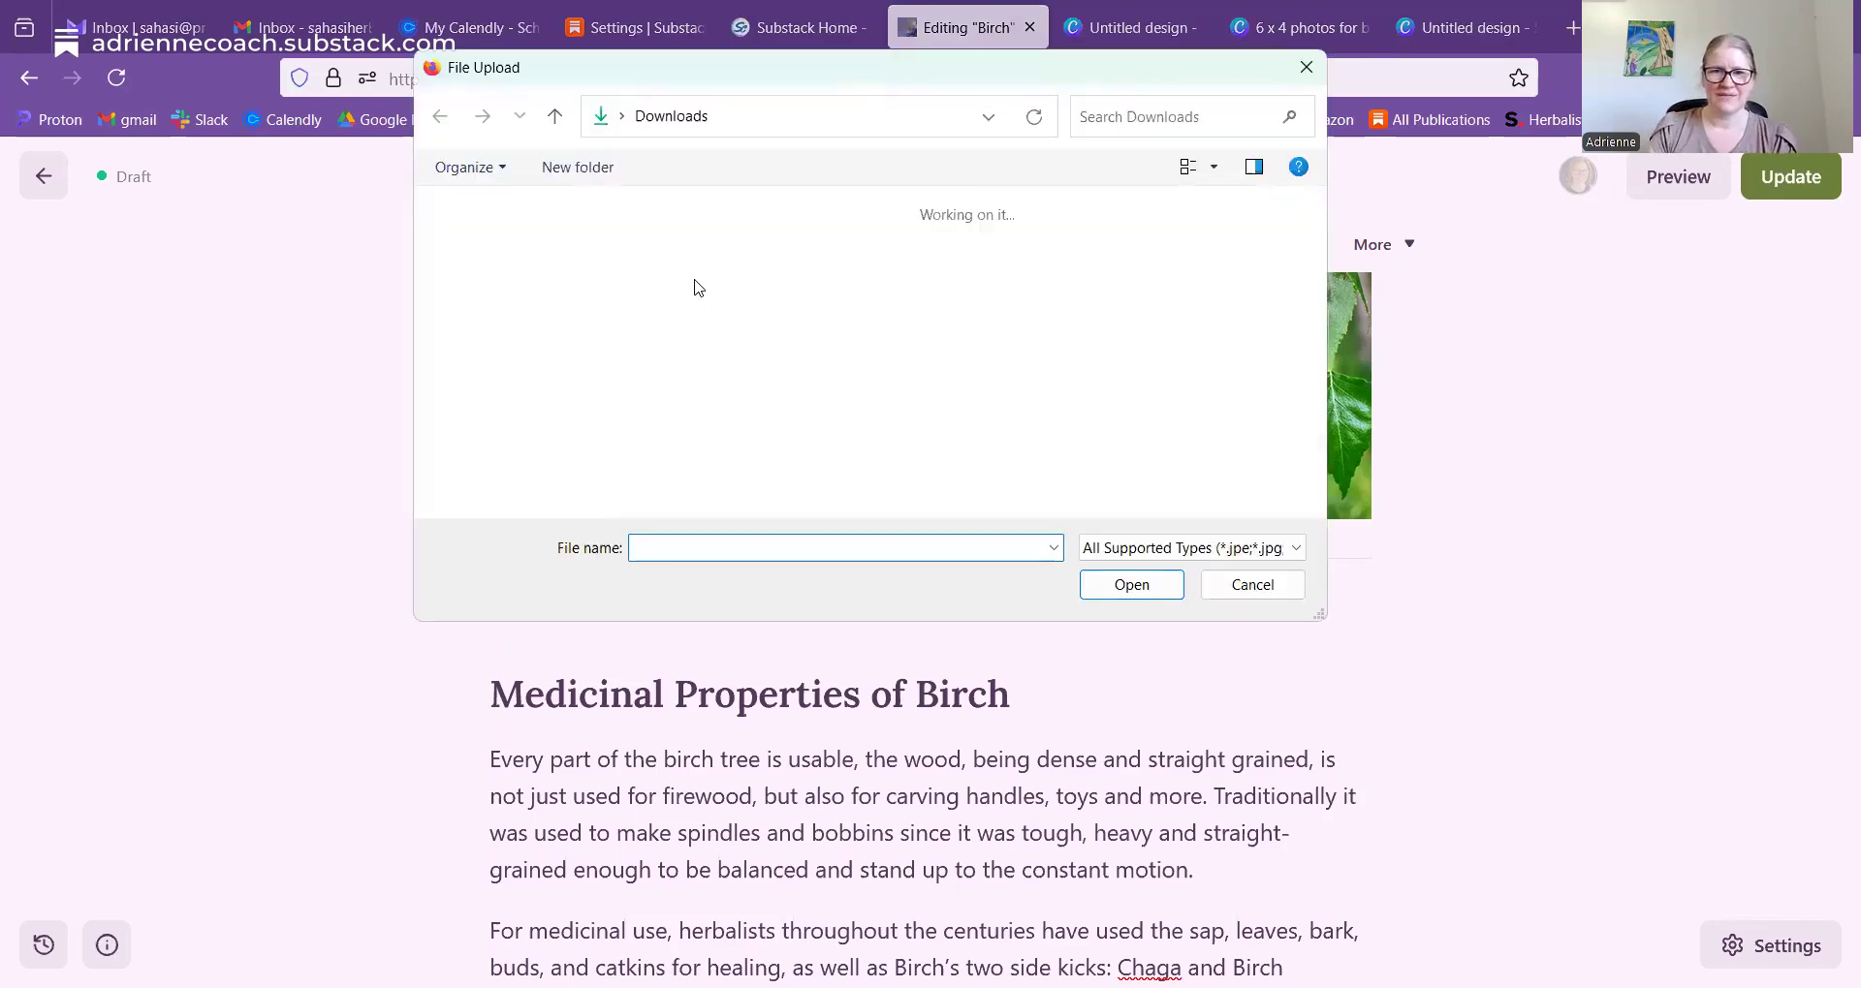
left_click(696, 258)
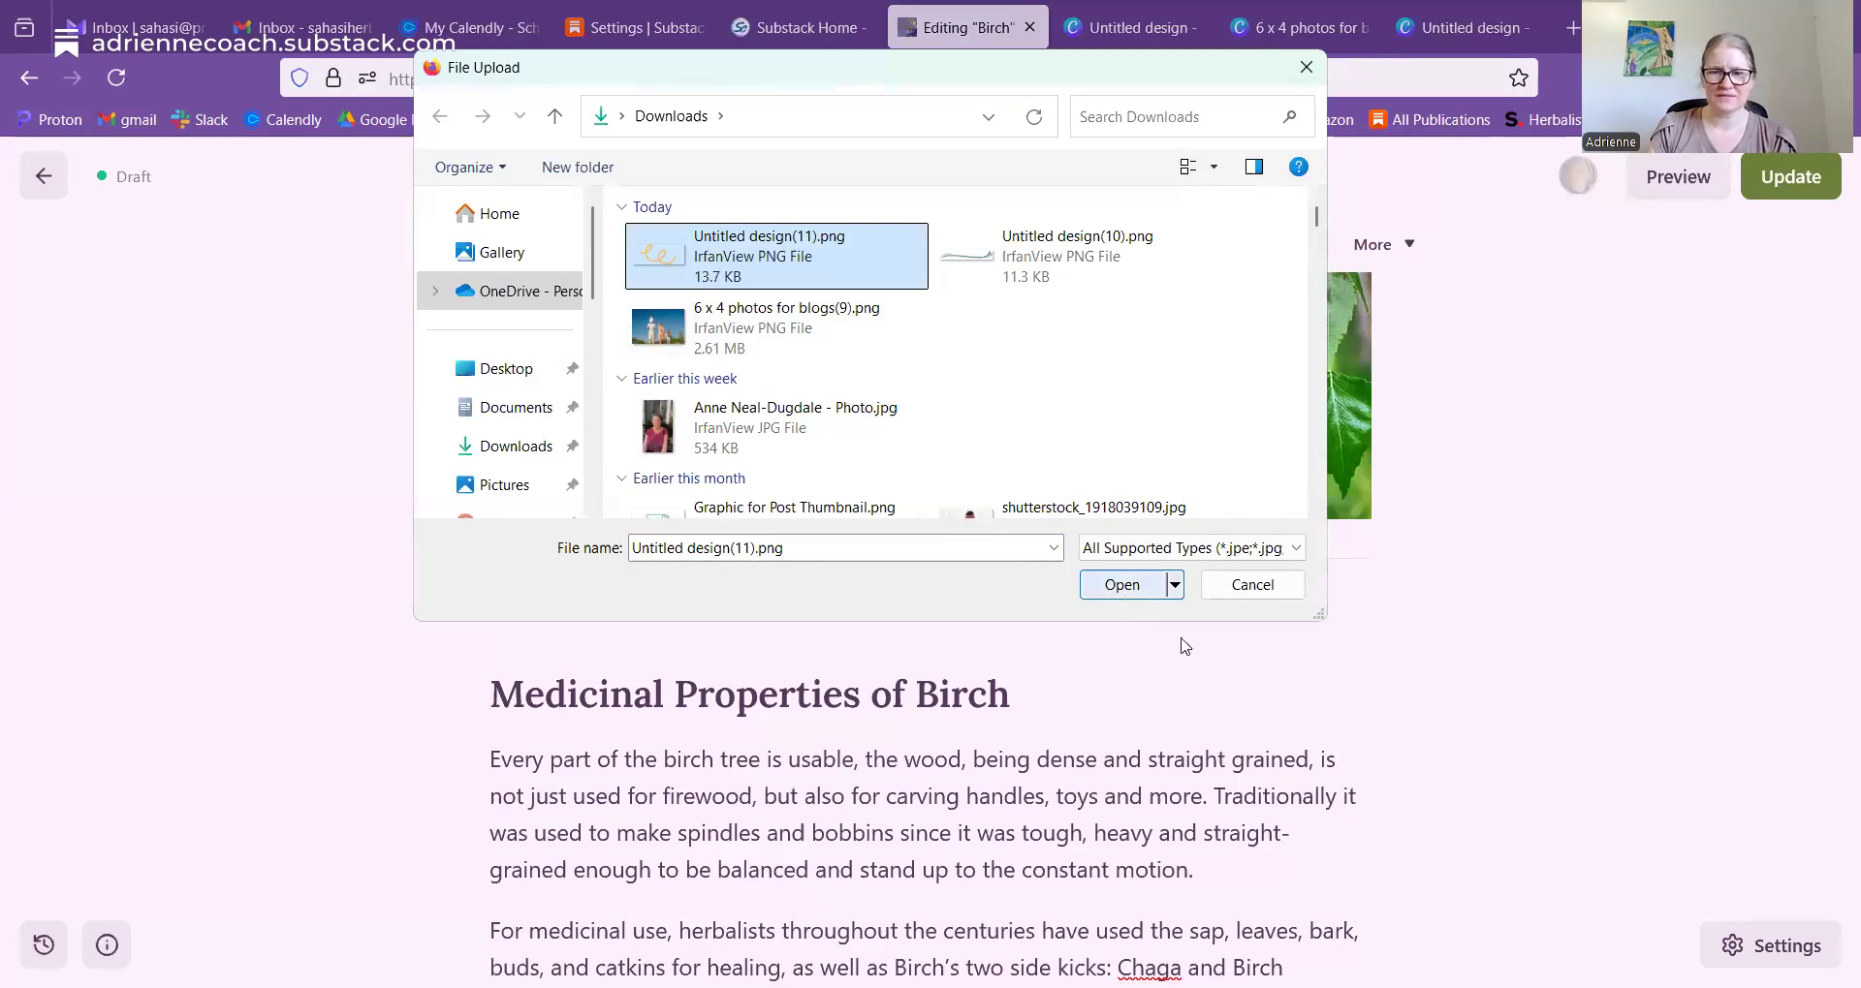
left_click(1121, 586)
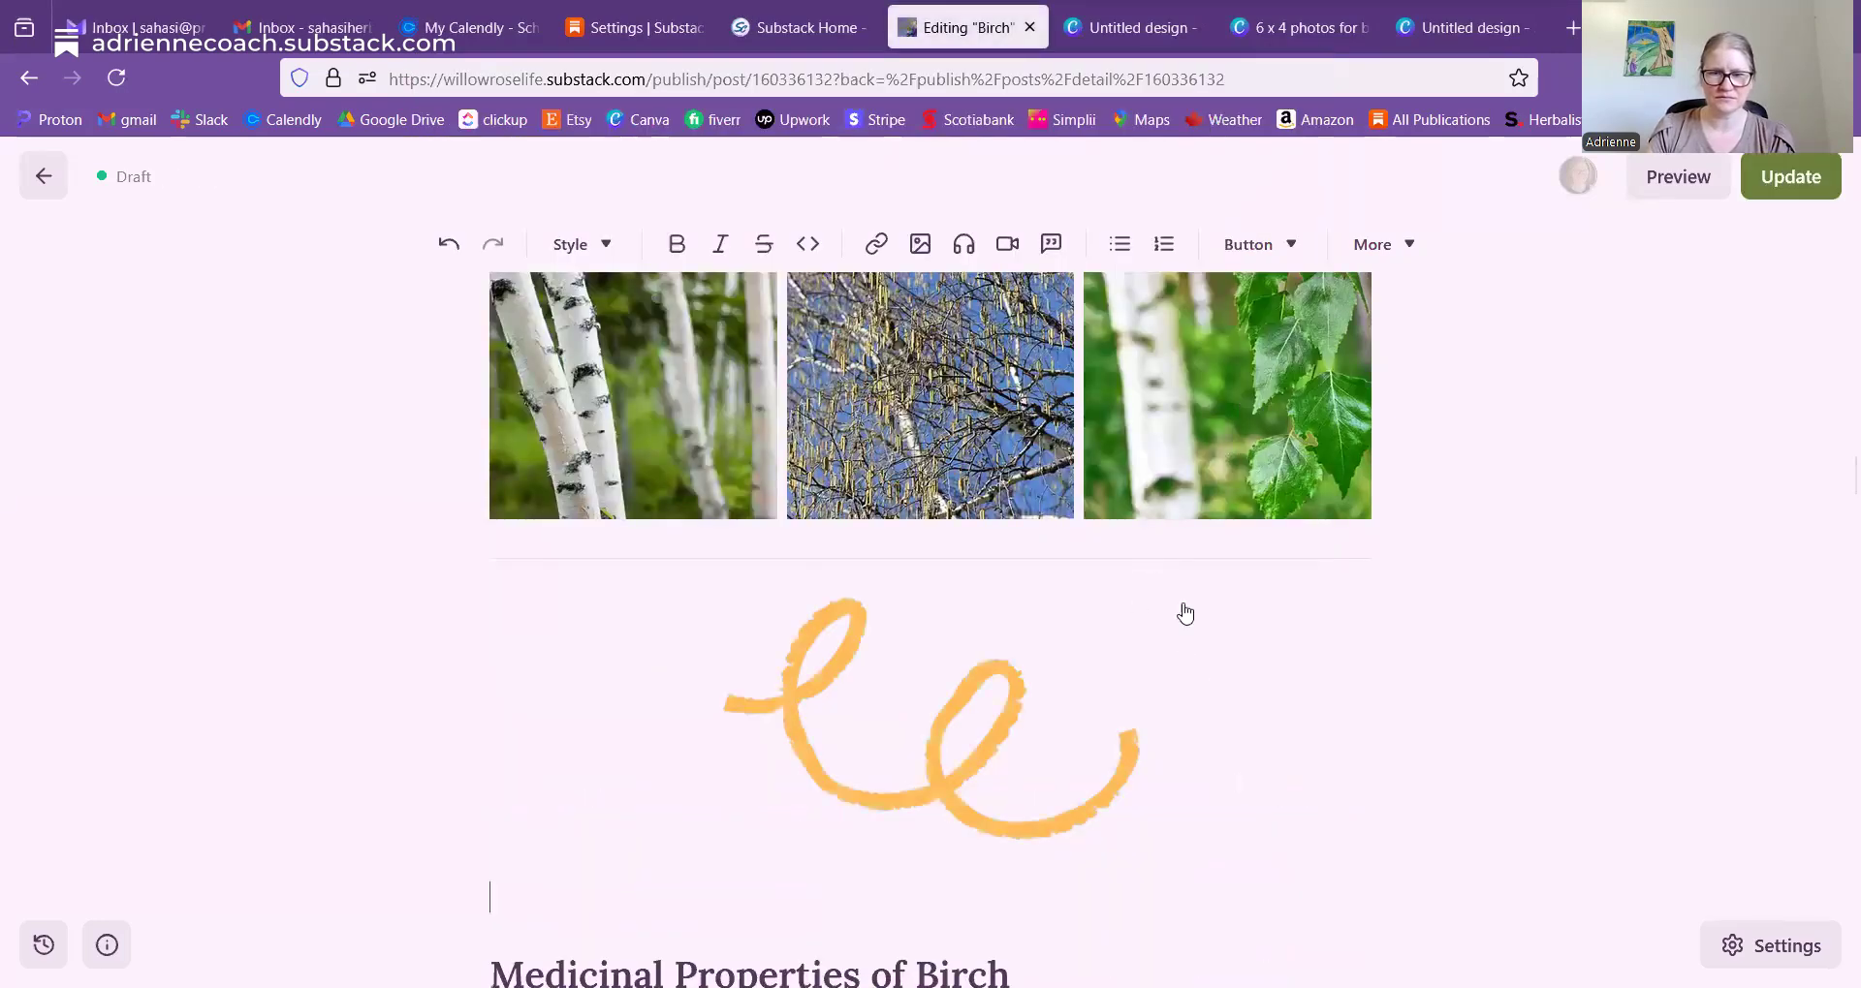
- Shrink the squiggle image to a bit under half its width and remove the empty line between it and the heading
left_click(1142, 767)
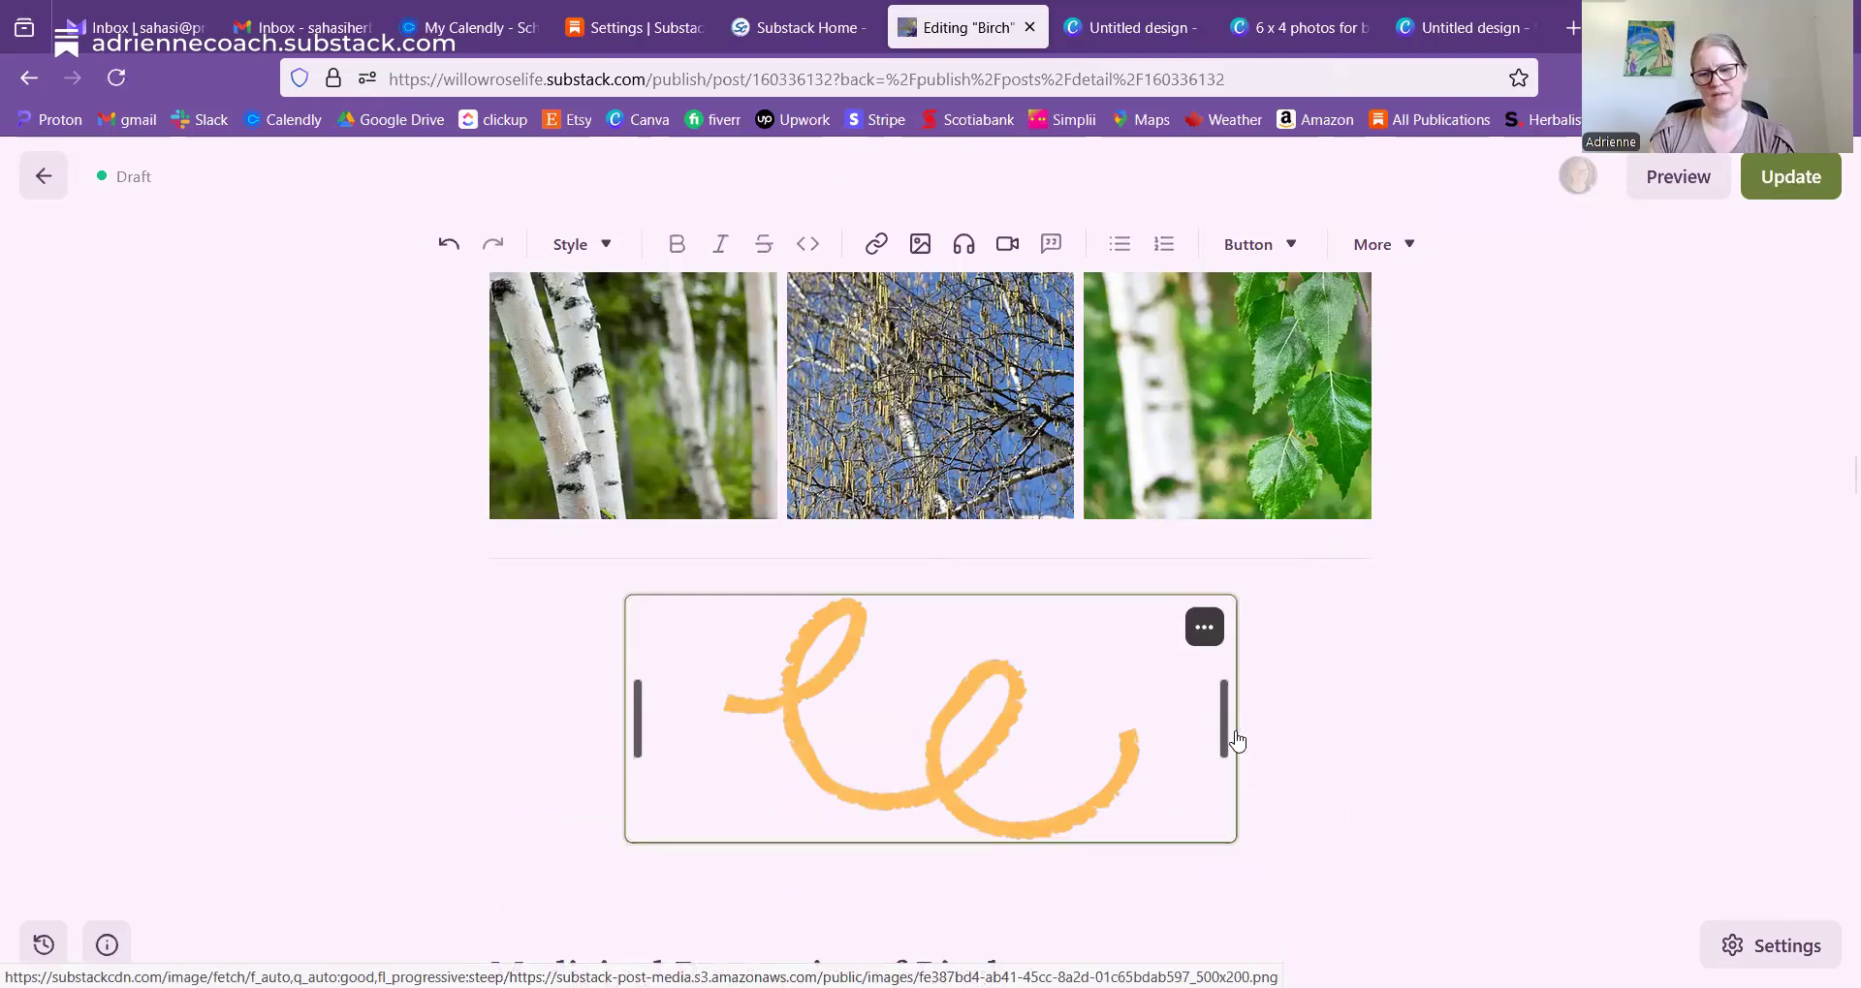
left_click_drag(1225, 737, 1047, 628)
left_click(1173, 766)
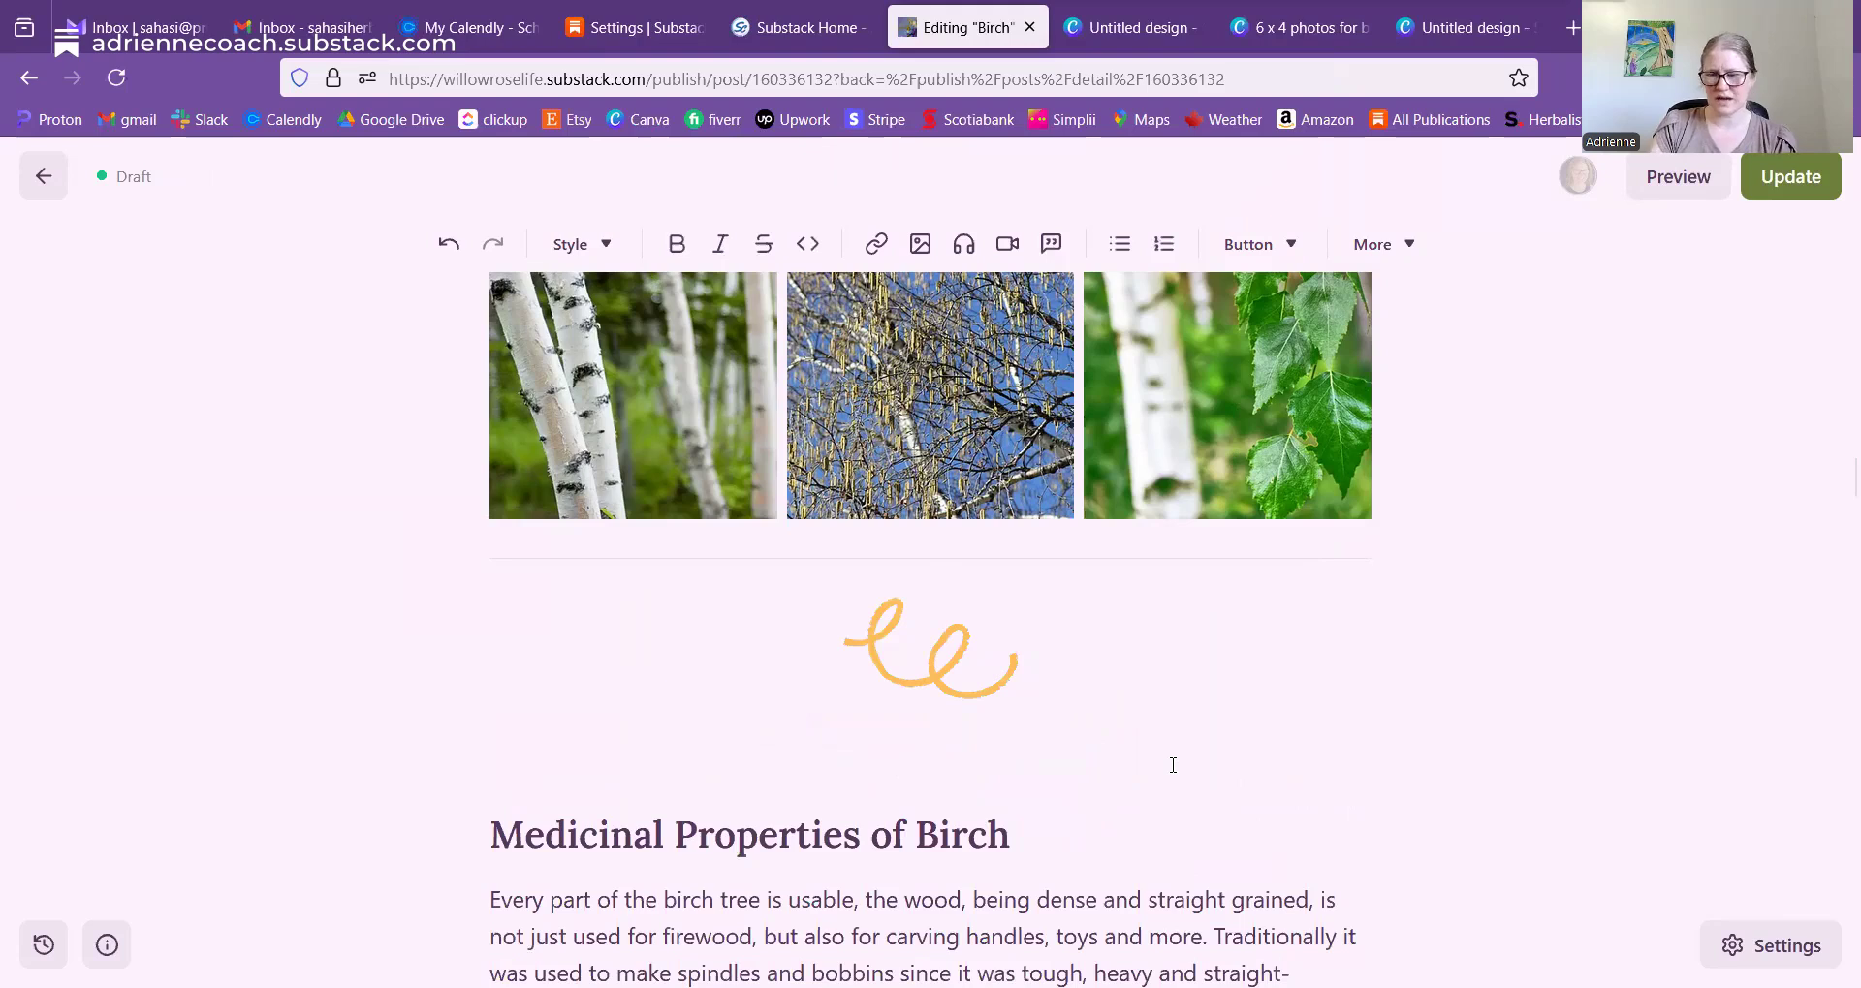
key("BackSpace")
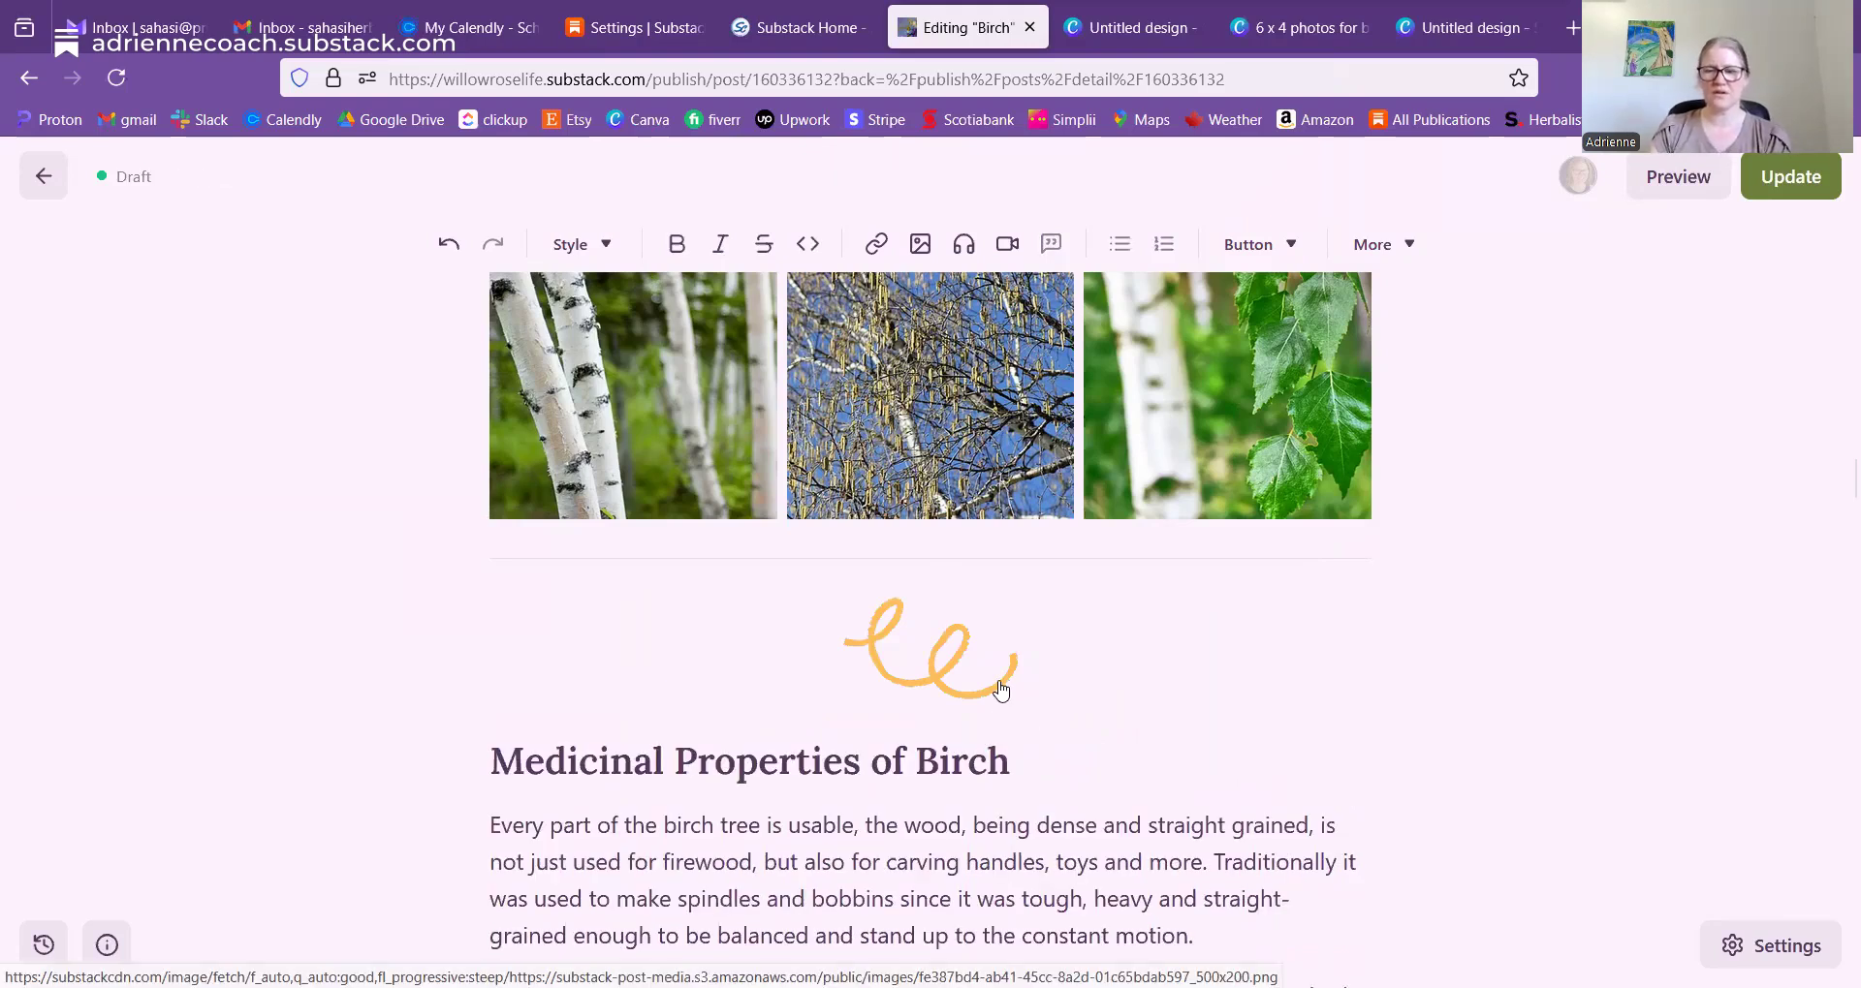
- Delete the squiggle image above the "Medicinal Properties of Birch" heading
left_click(944, 657)
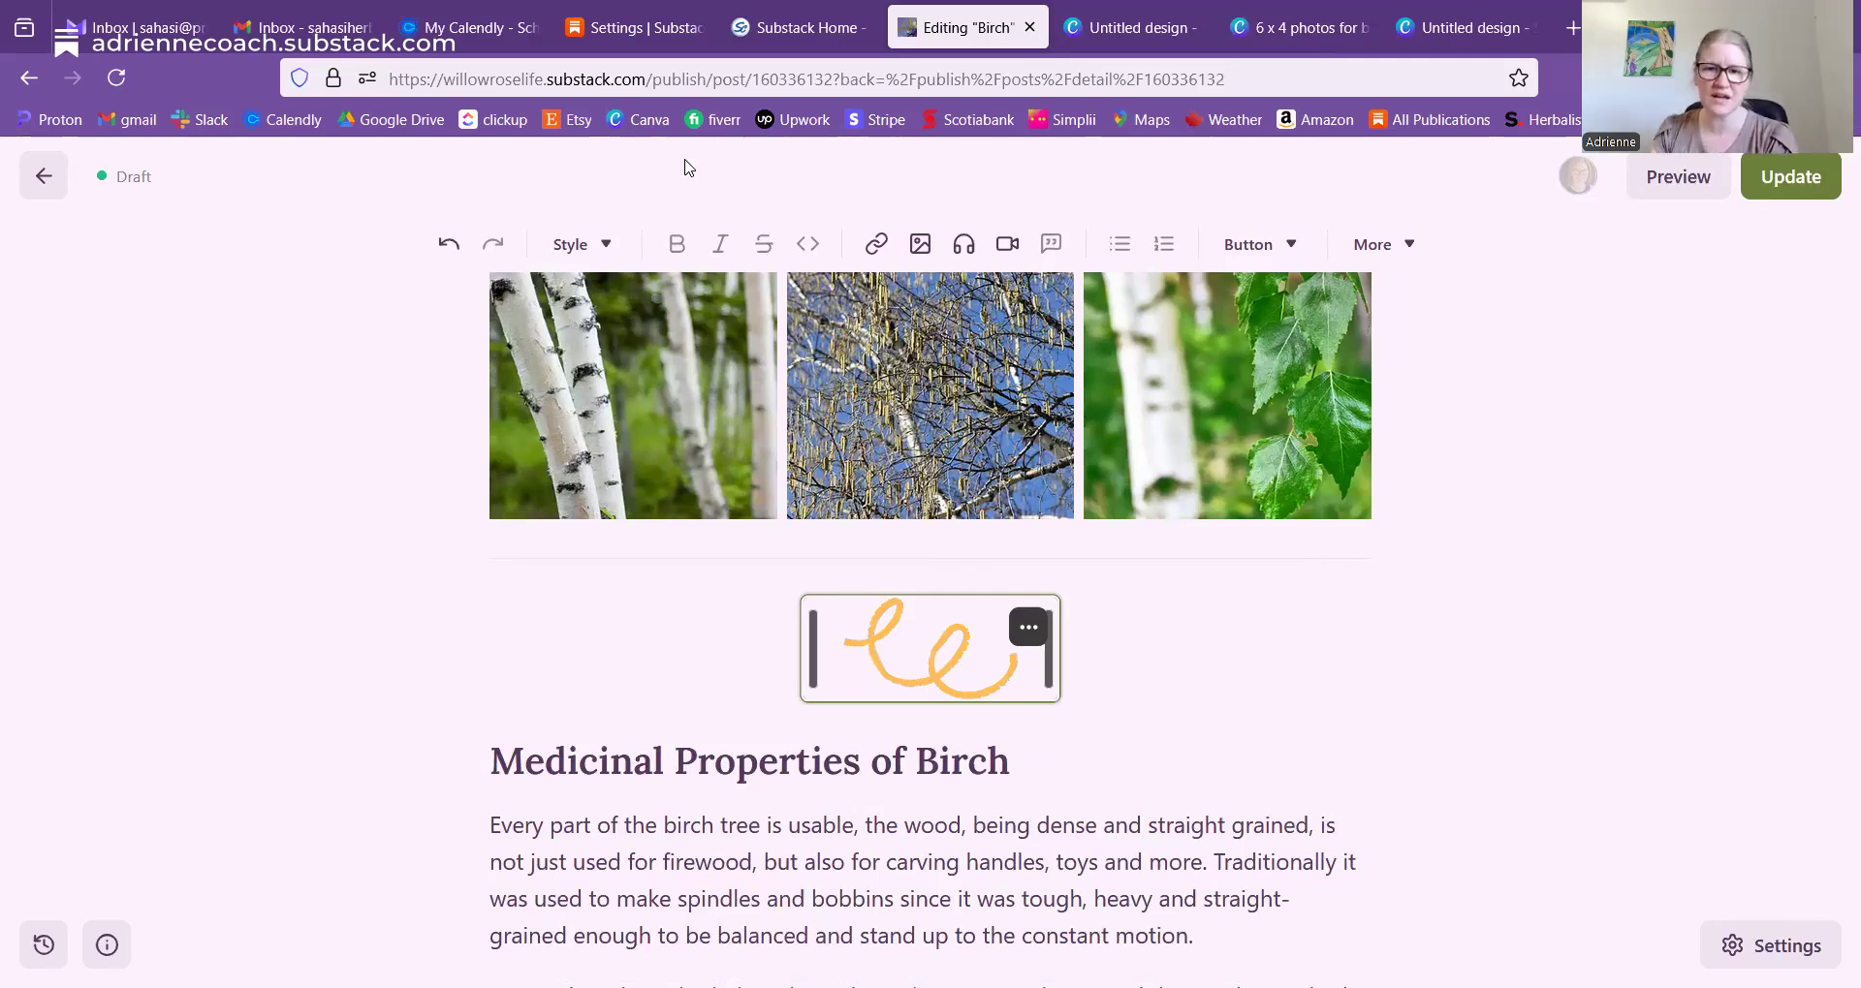
key("Delete")
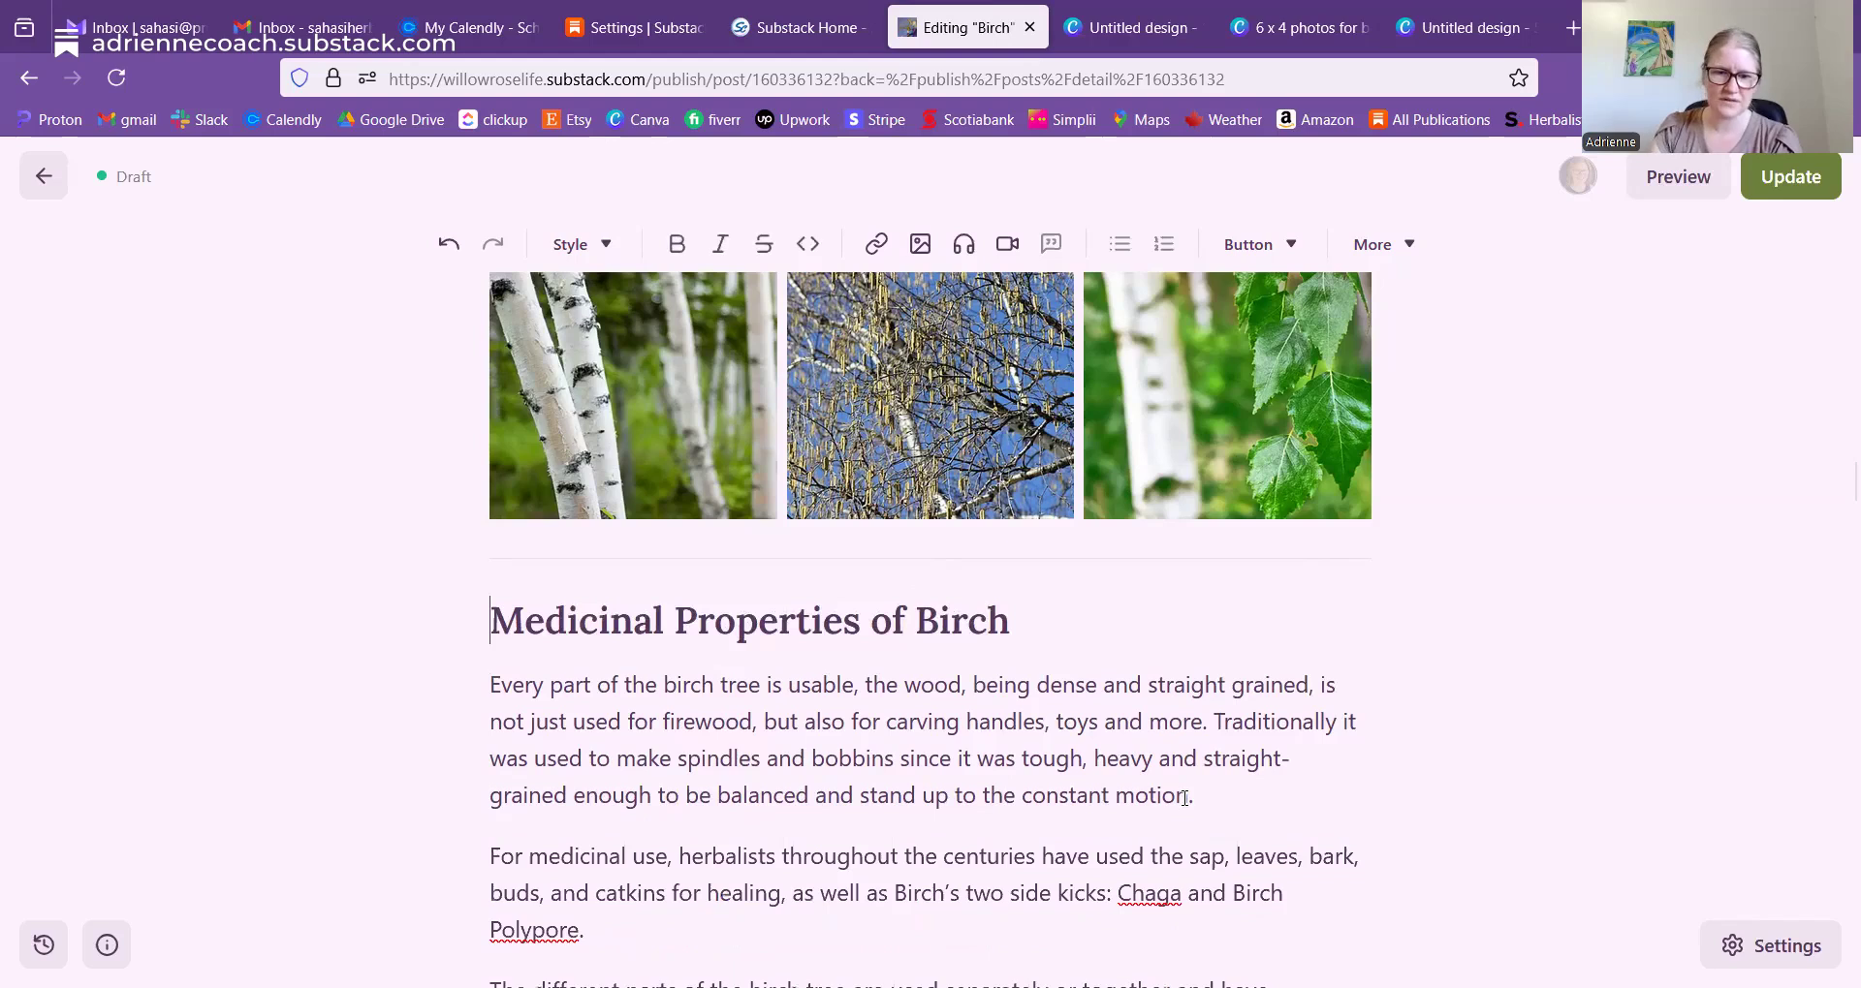